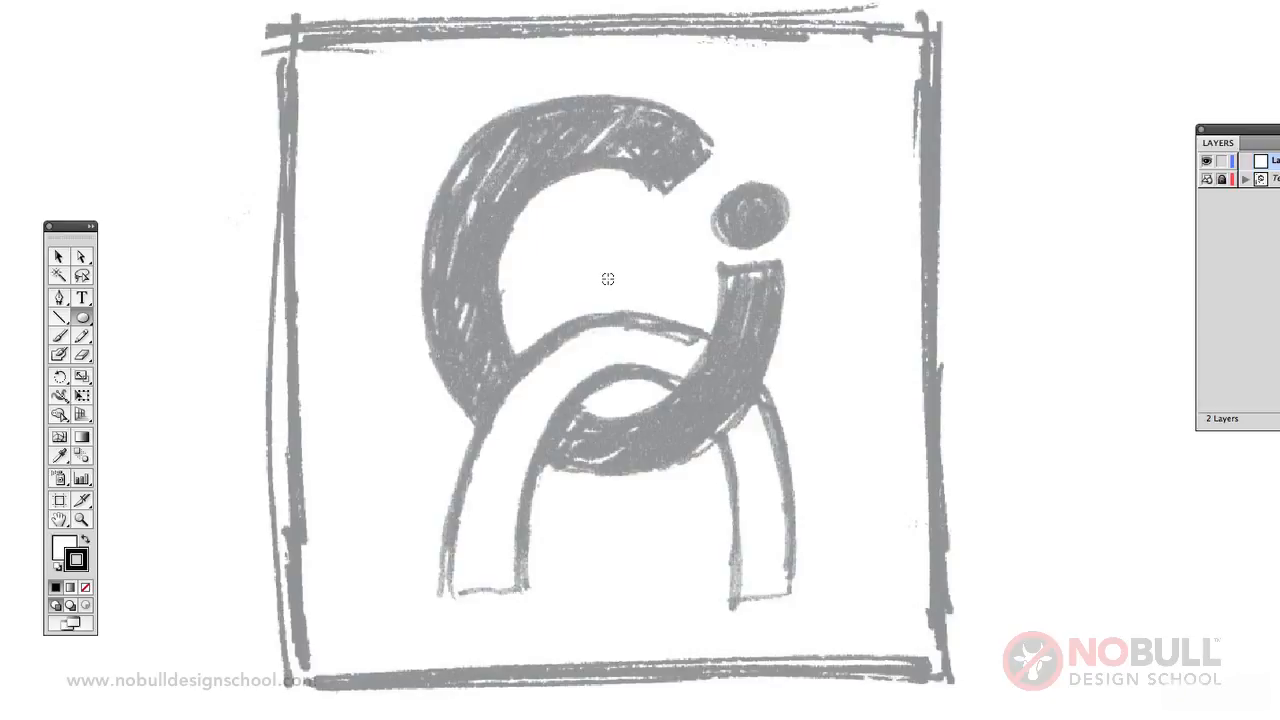
Step: Draw a circle about 22 mm across over the sketched C and remove its fill
drag(607, 279, 758, 433)
drag(758, 433, 757, 434)
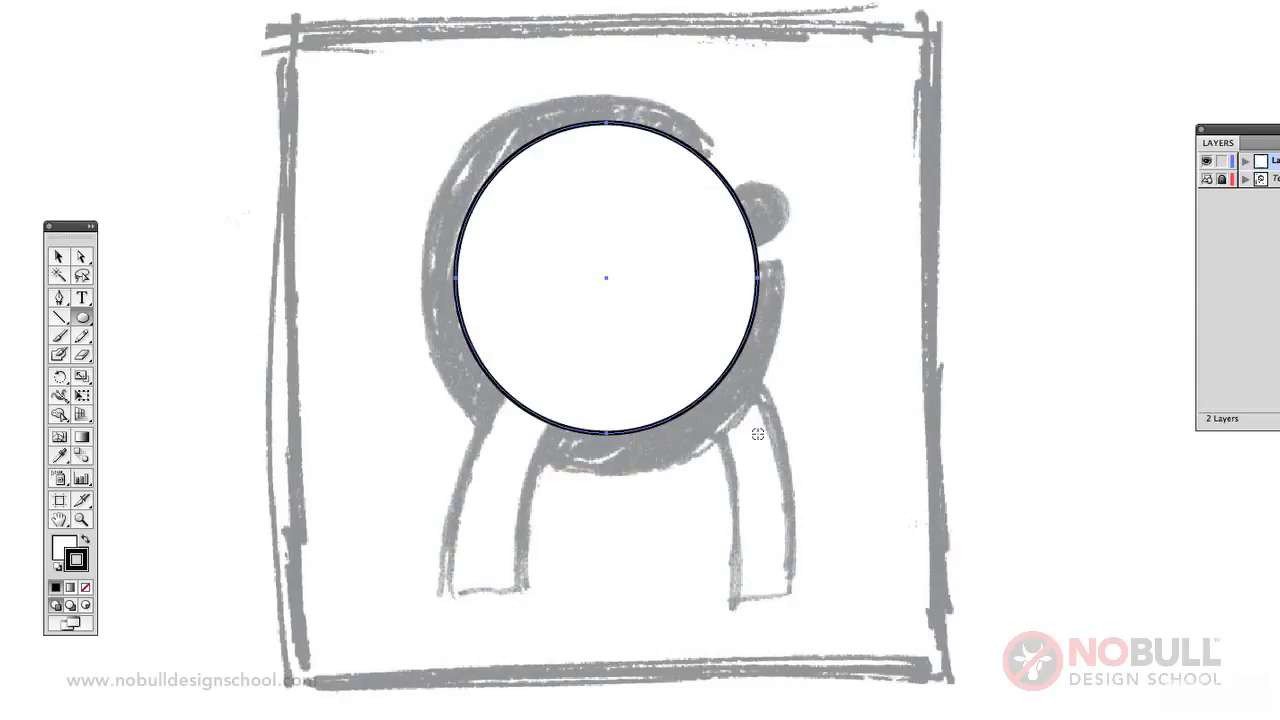
click(85, 587)
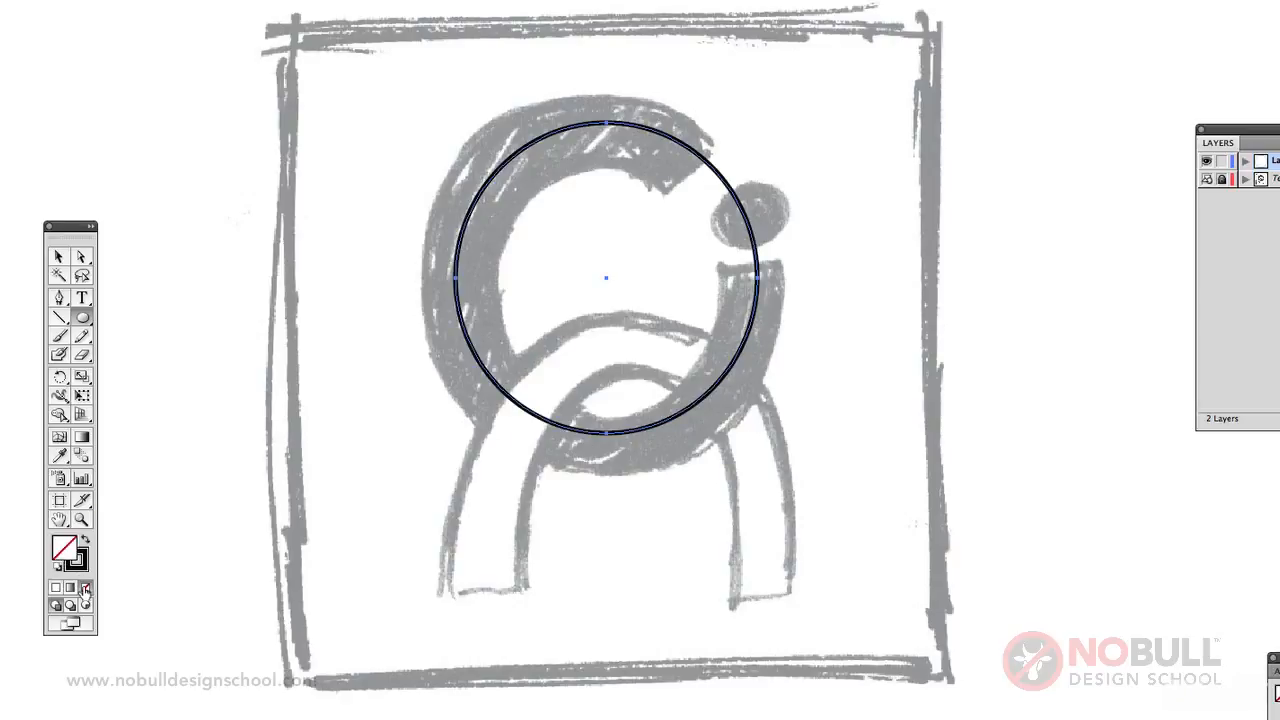
Step: Adjust the circle's vertical position so its outline runs through the thick band of the sketched C
click(58, 256)
click(565, 157)
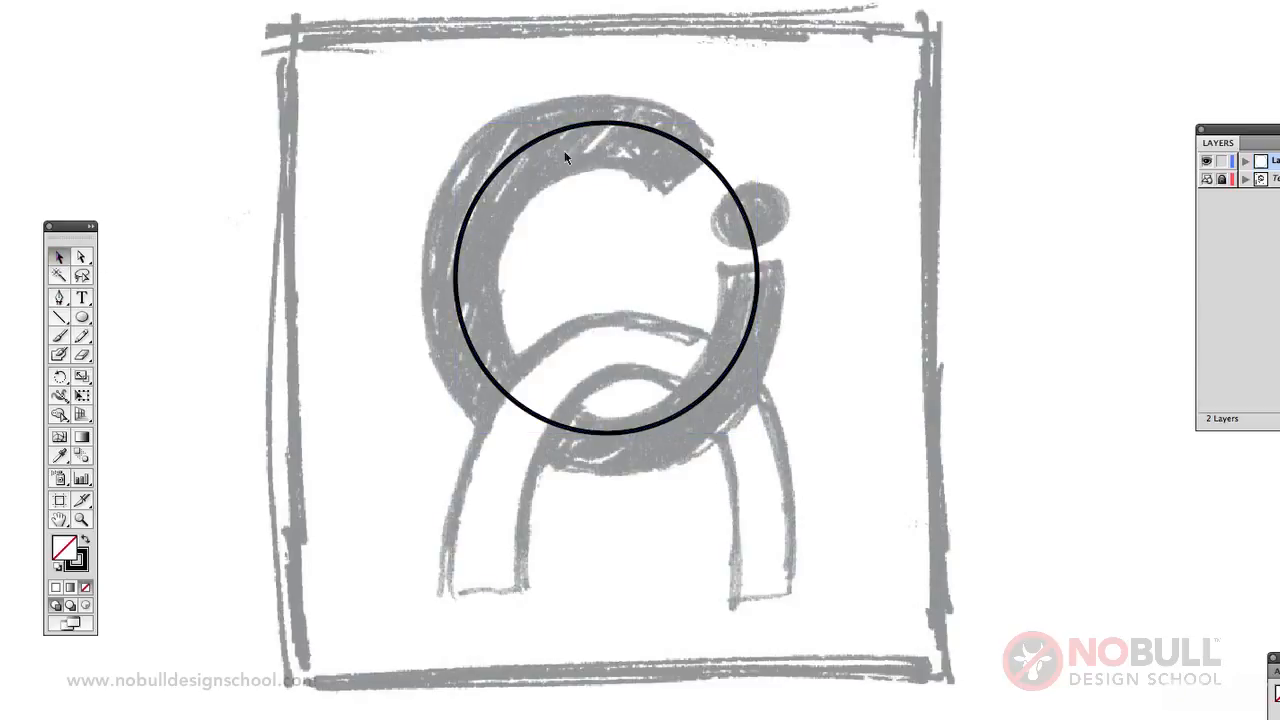
click(635, 135)
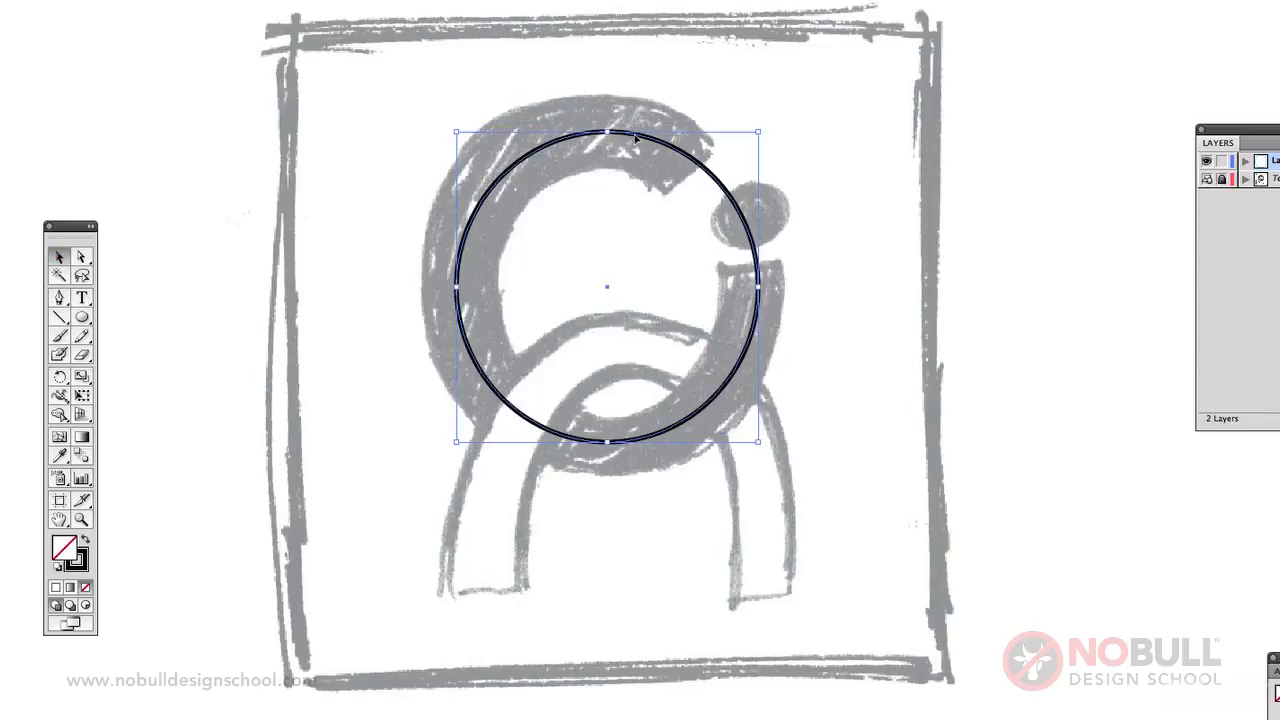
key(shift+Up)
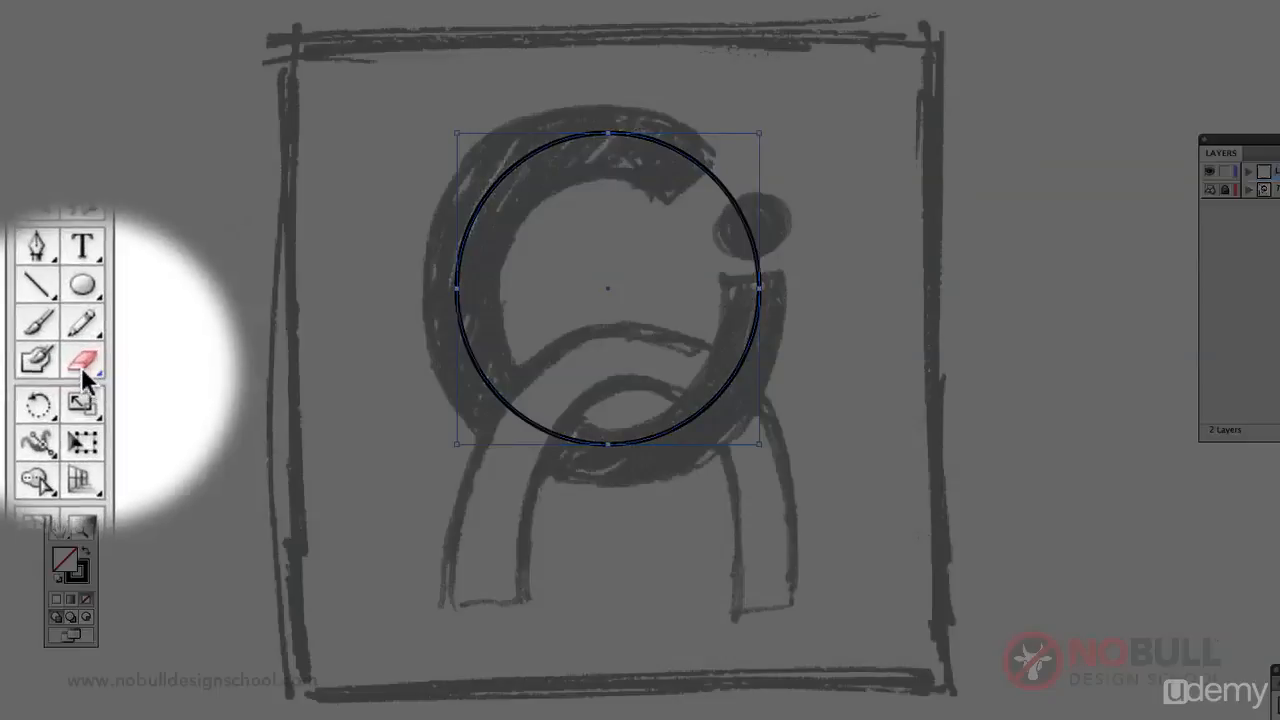
Step: Cut the circle with the Scissors tool at the sketched C's upper end and at the top of the i stem
drag(85, 366, 129, 394)
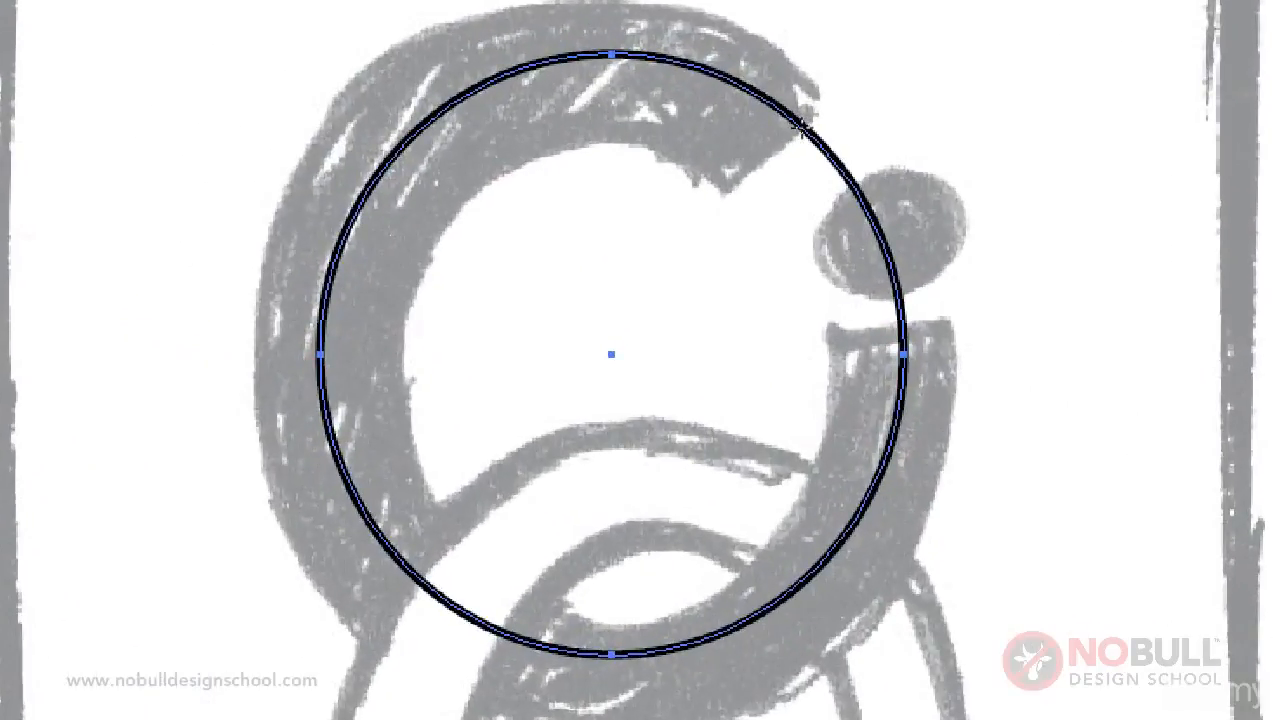
click(802, 126)
click(904, 322)
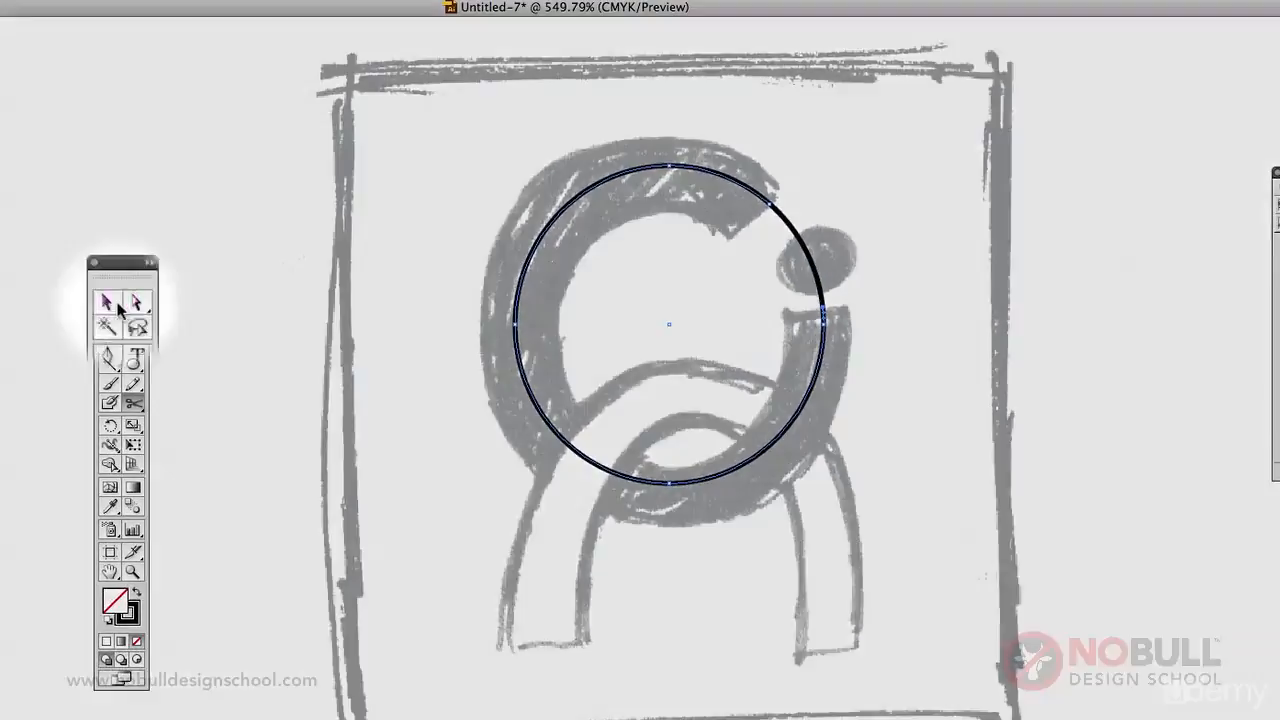
Step: Delete the circle segment crossing the i's dot and move the remaining arc slightly down over the sketch
click(136, 302)
click(437, 288)
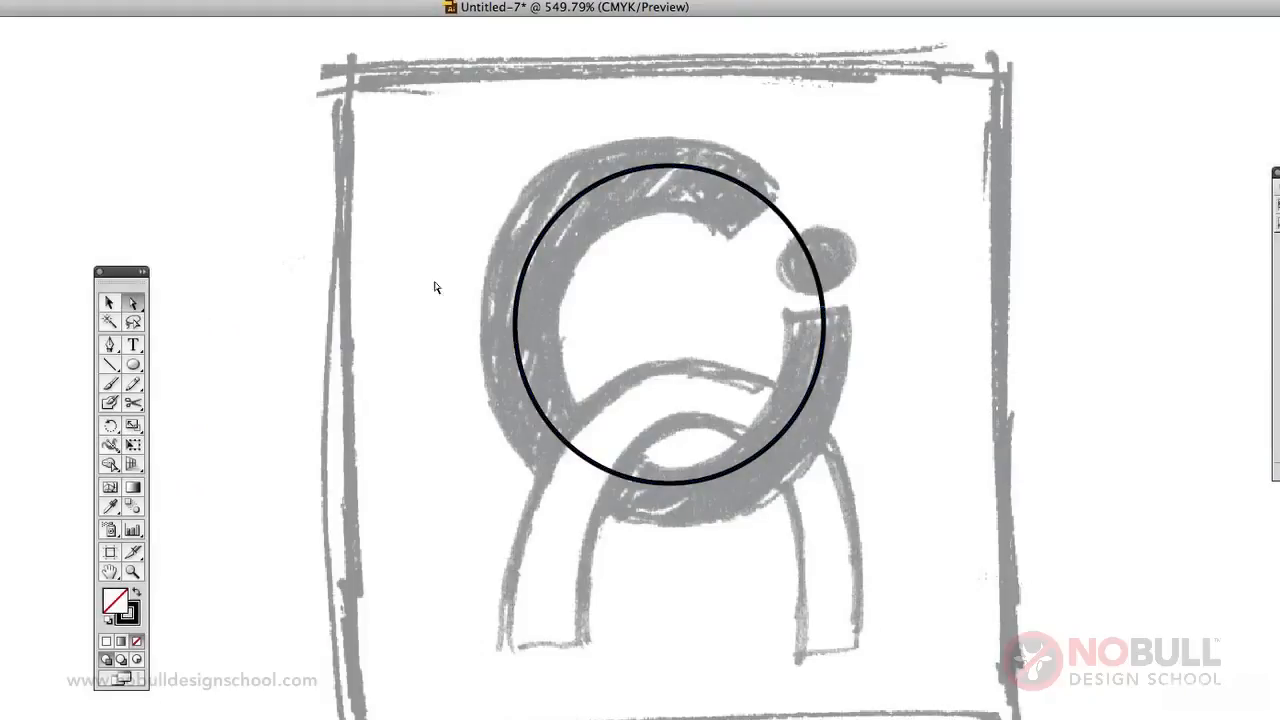
click(812, 260)
key(Delete)
click(734, 182)
drag(735, 187, 738, 196)
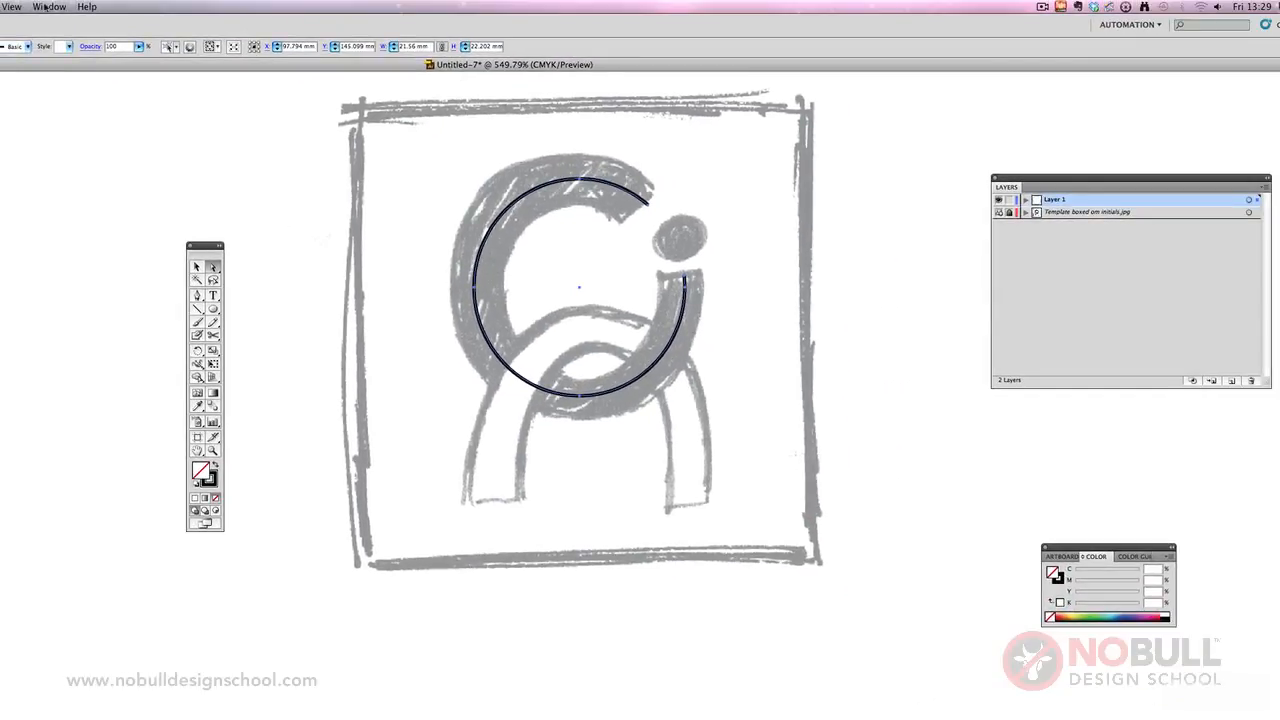
Step: Set the arc's stroke weight to 10 pt, with the stroke settings placed beside the artwork, and deselect it
click(48, 7)
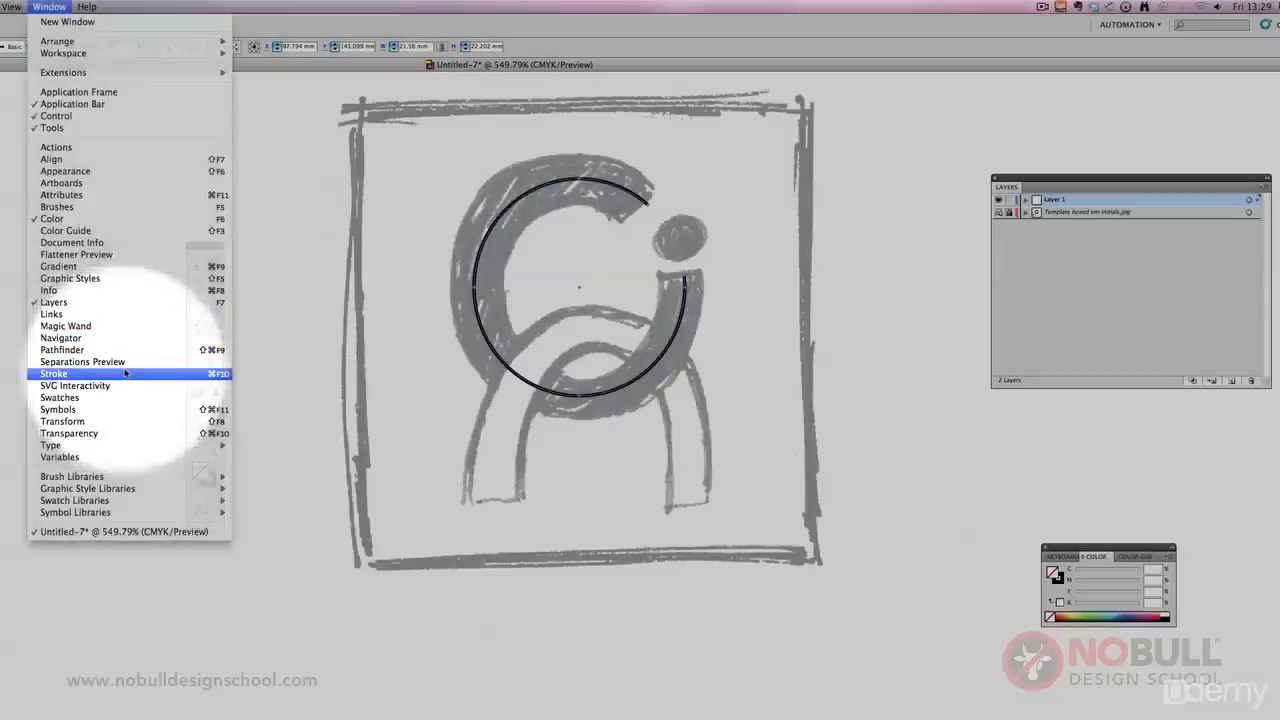
click(125, 373)
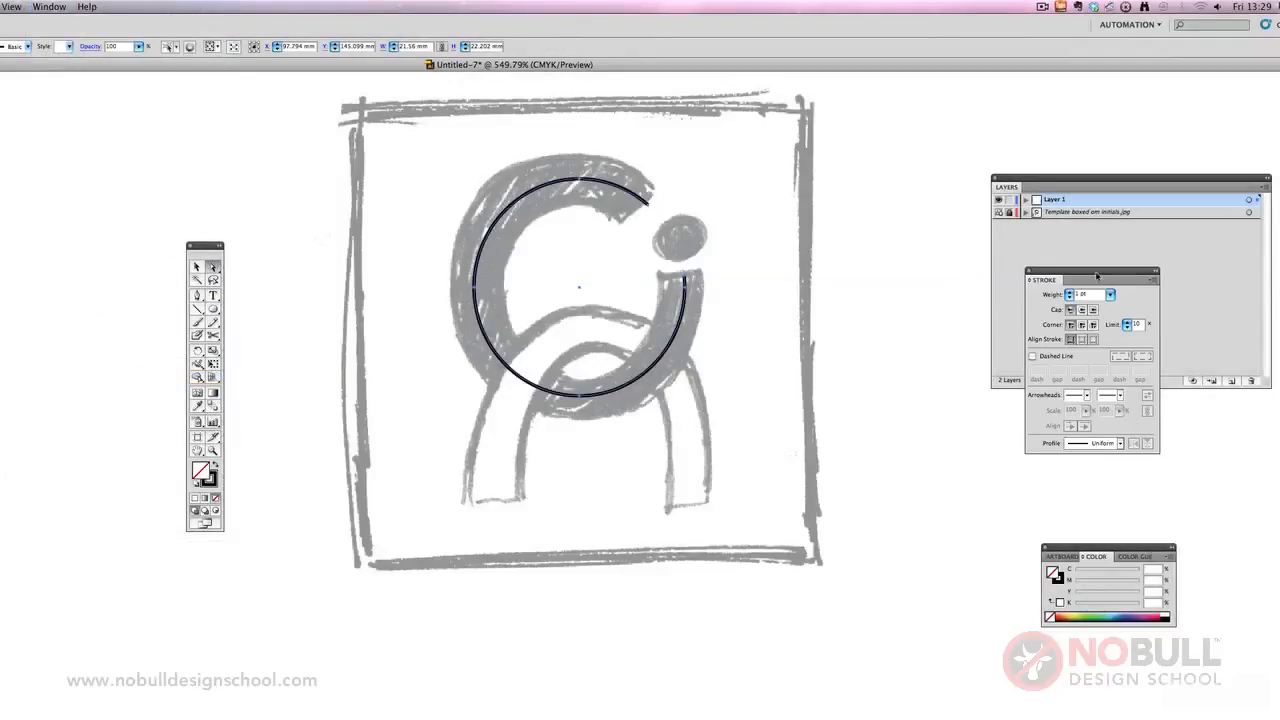
mouse_move(1094, 274)
mouse_down()
mouse_move(924, 274)
mouse_move(882, 254)
mouse_move(898, 234)
mouse_up()
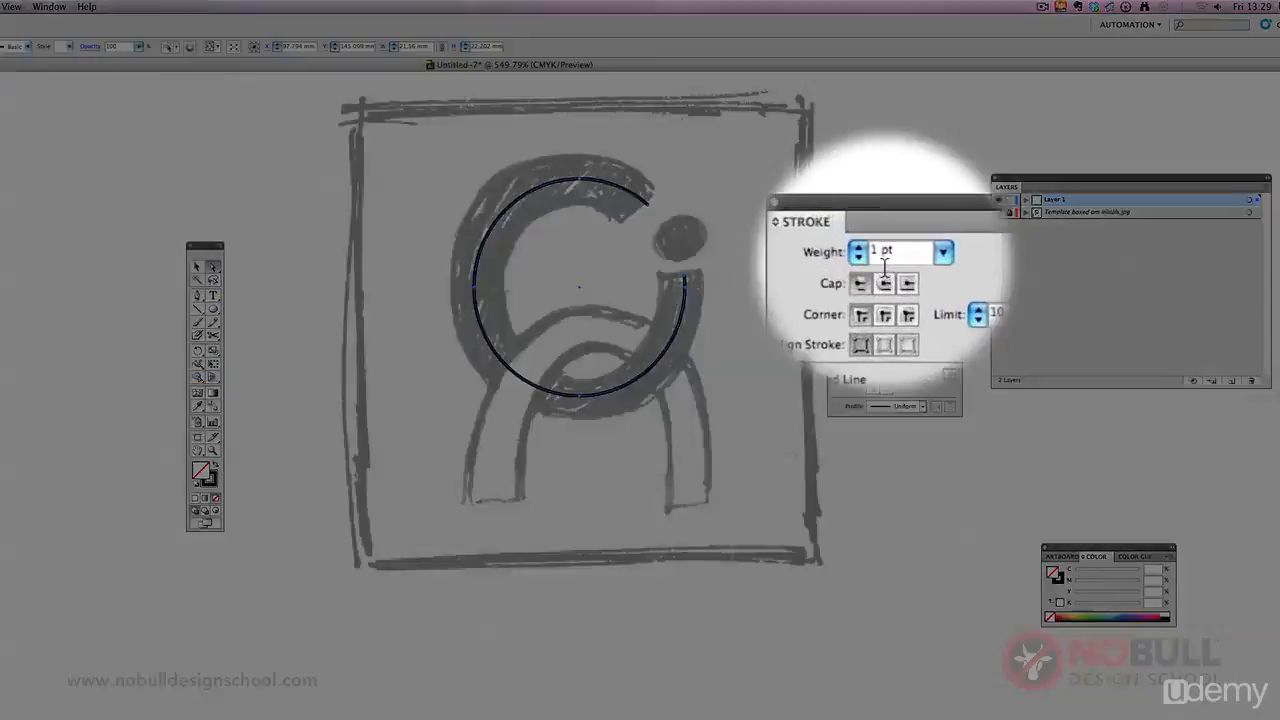
text(10)
key(Return)
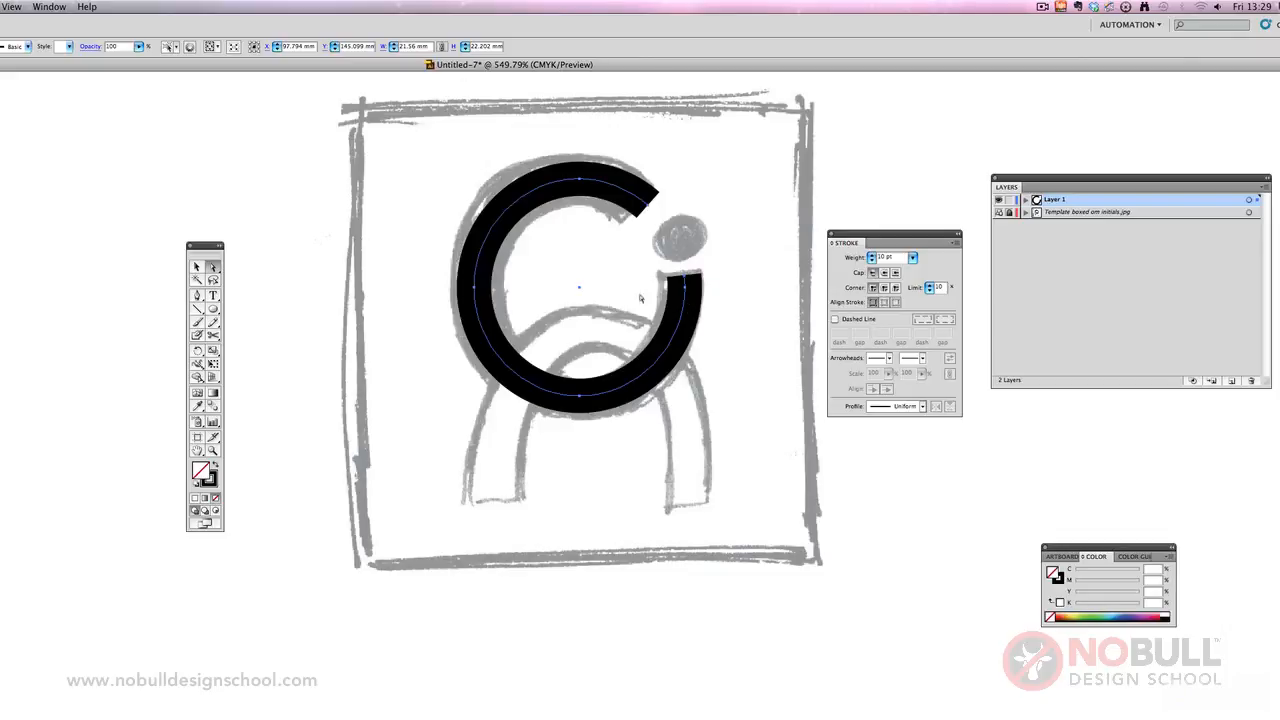
click(848, 186)
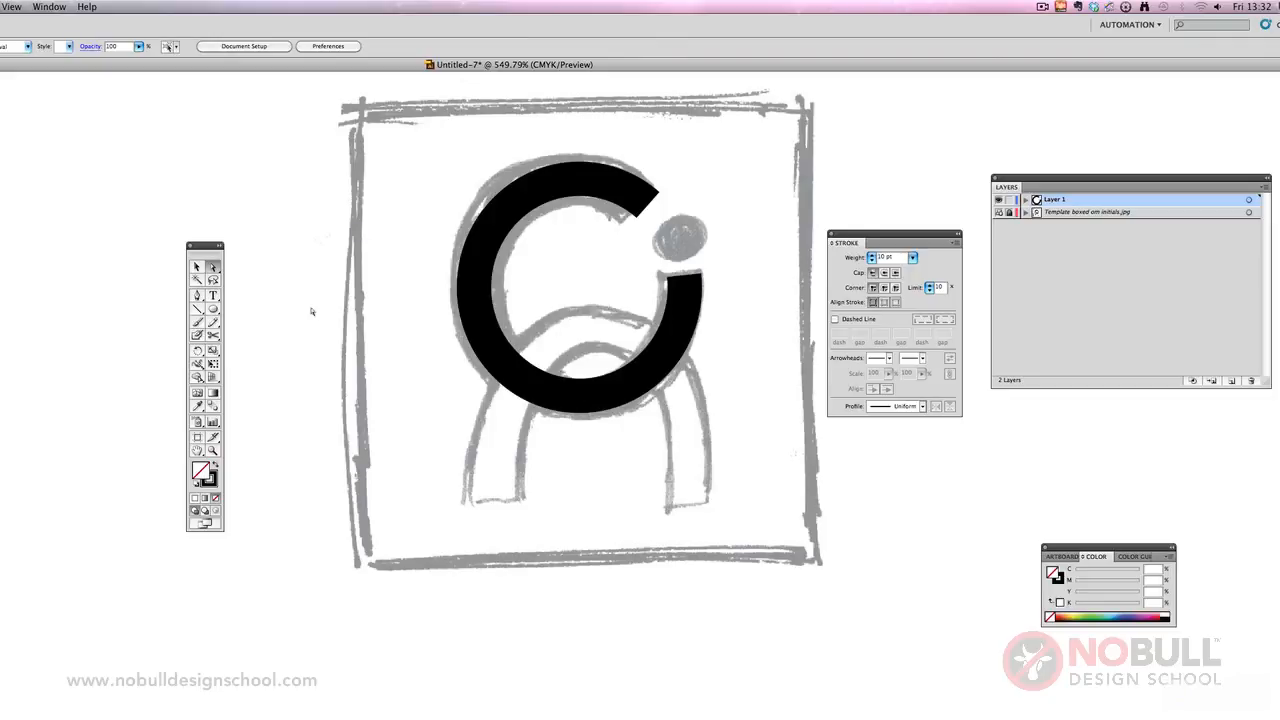
Step: Set the Rounded Rectangle tool's corner radius to 30 mm and delete the shape it creates
drag(218, 312, 271, 322)
click(398, 367)
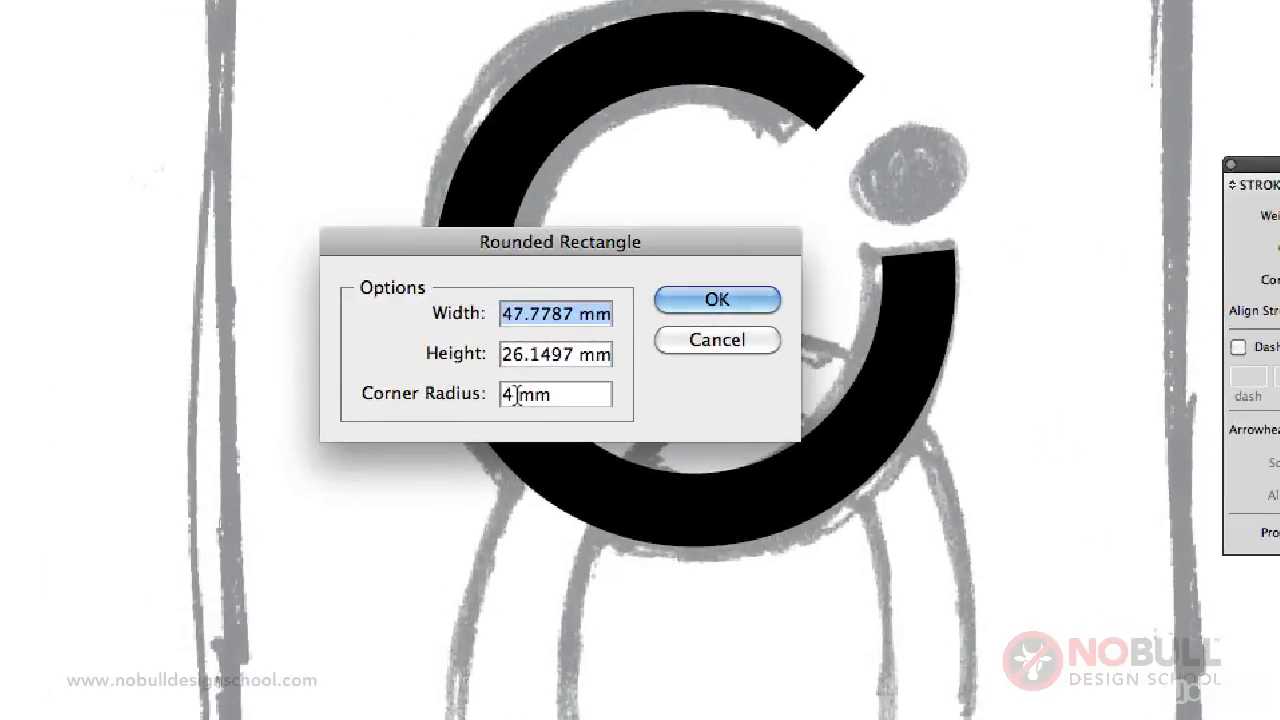
drag(517, 394, 466, 395)
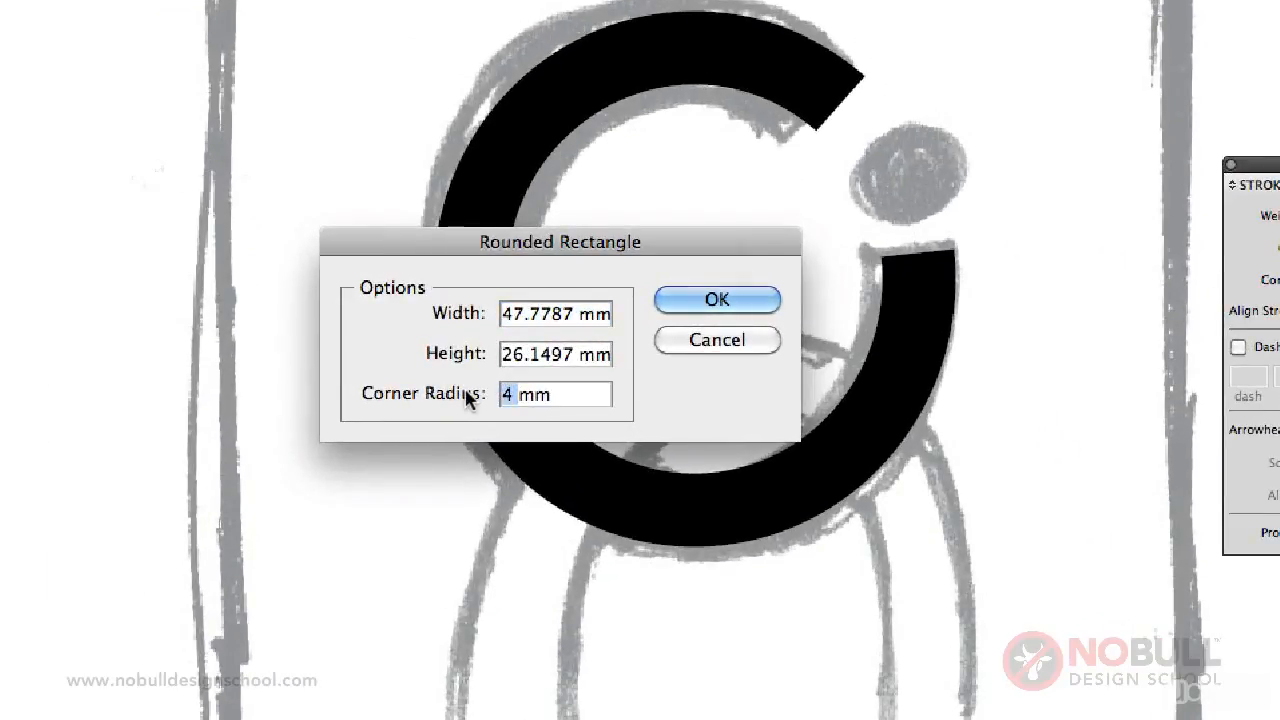
text(30)
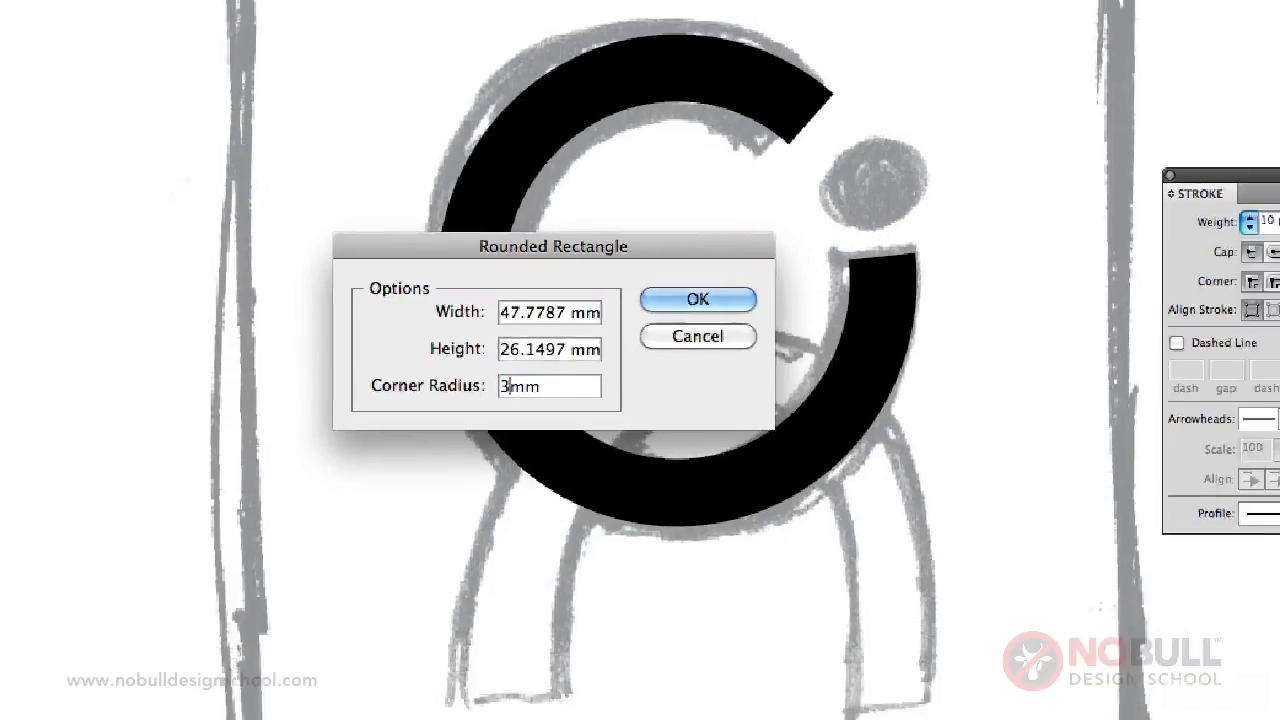
key(Return)
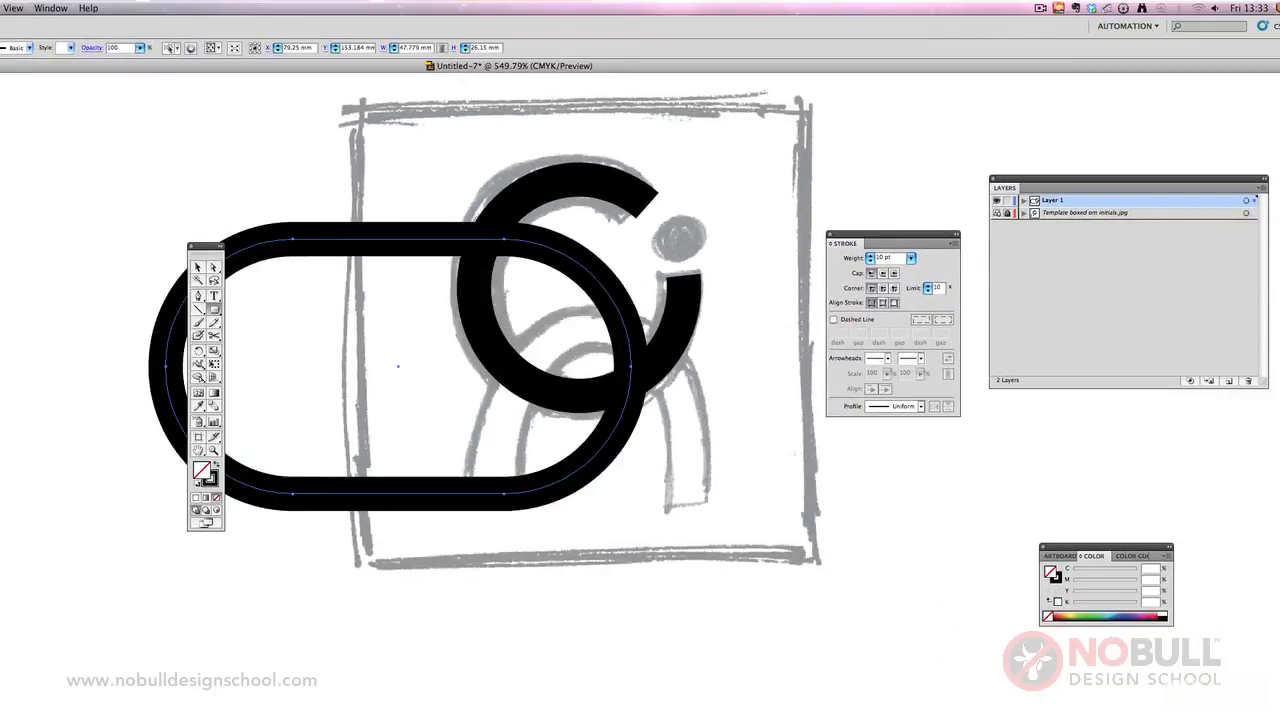
key(Delete)
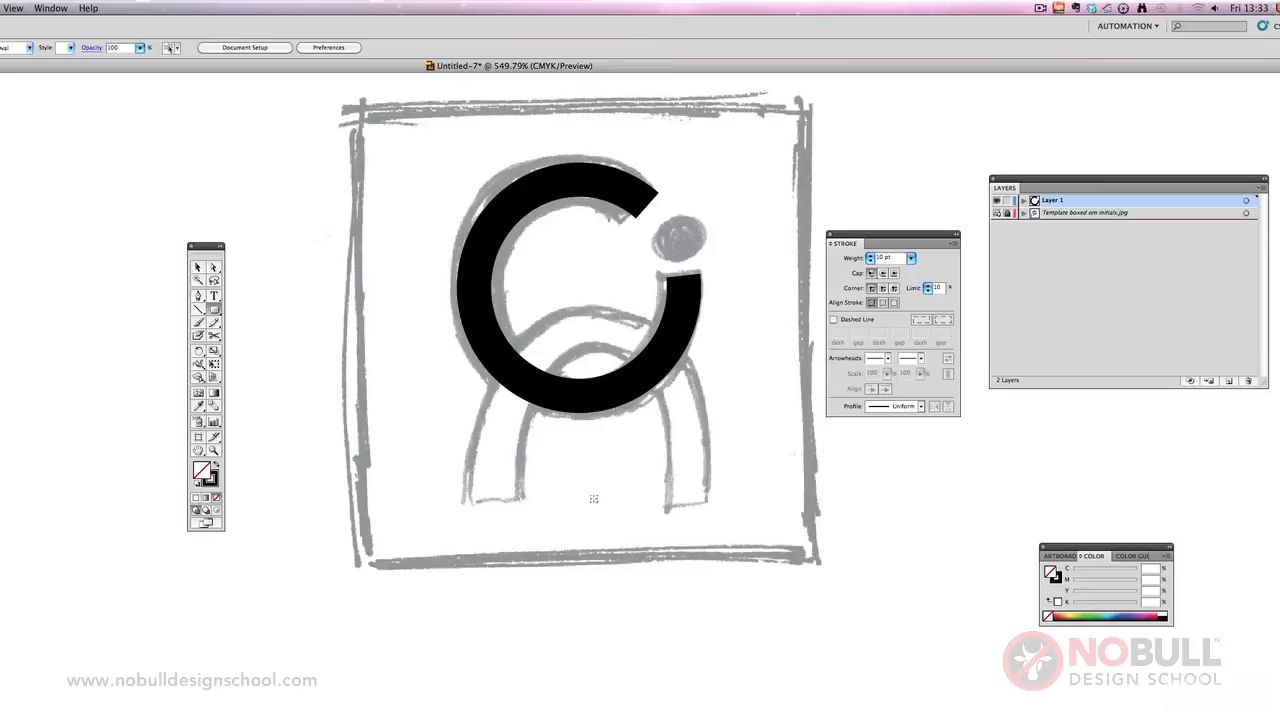
Step: Draw a rounded rectangle about 22 by 35 mm from the centre over the sketched arch and nudge it left
mouse_move(594, 497)
mouse_down()
mouse_move(632, 527)
mouse_move(701, 665)
mouse_up()
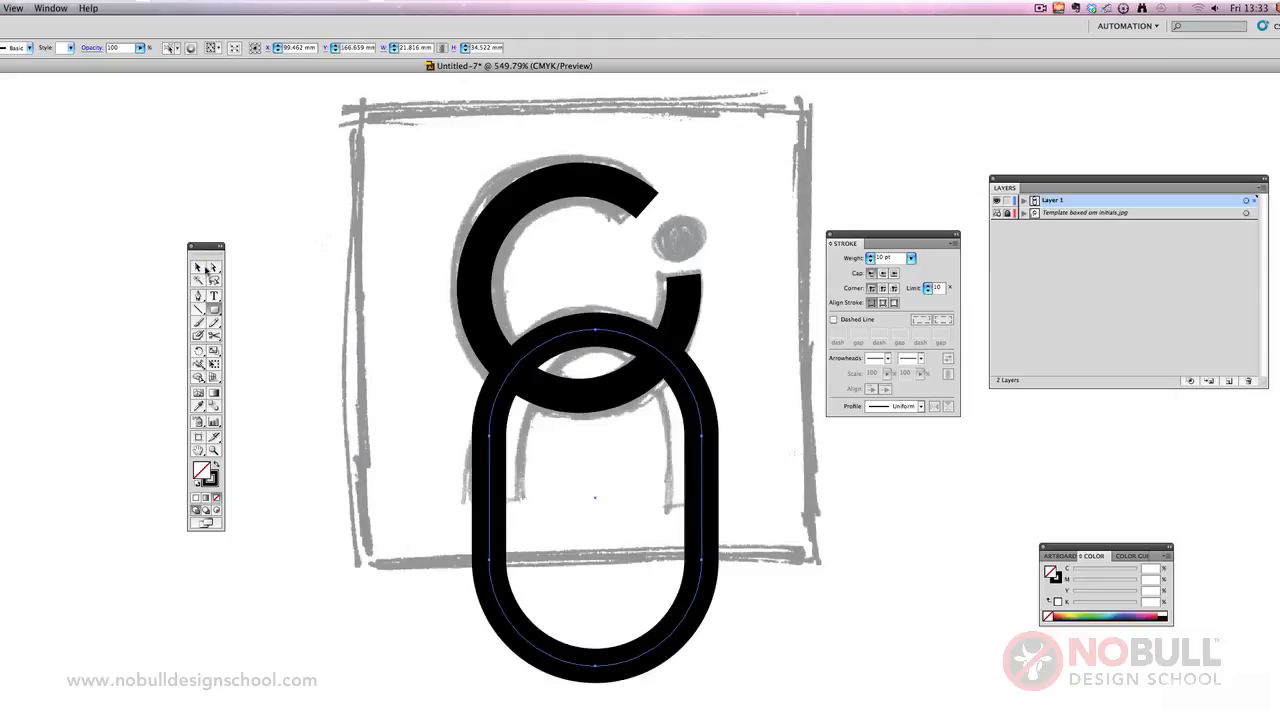
click(205, 268)
click(724, 392)
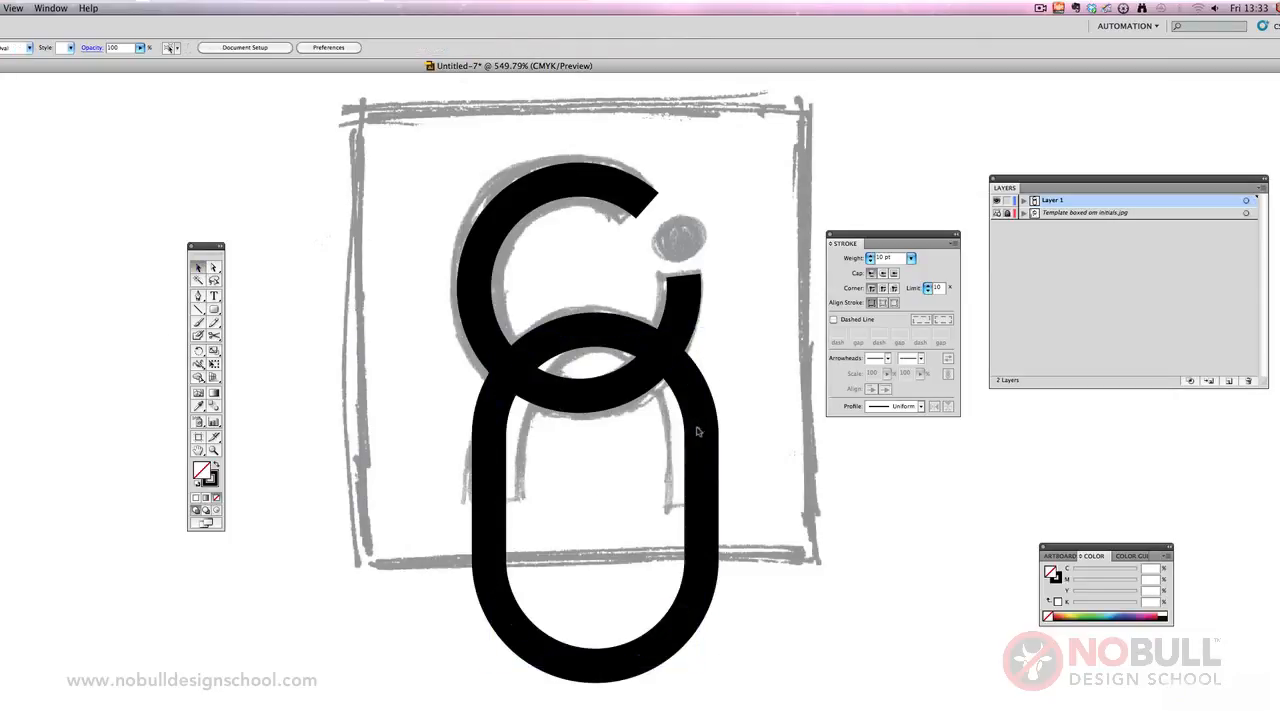
click(689, 409)
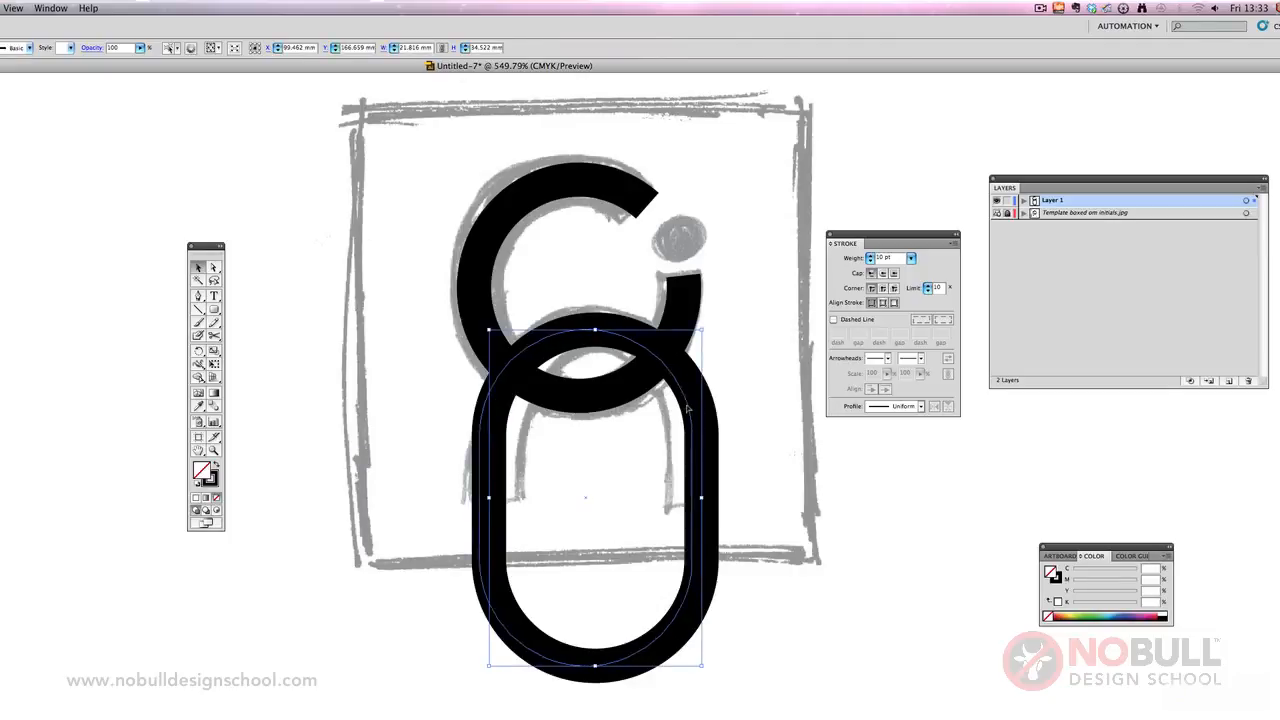
key(Left)
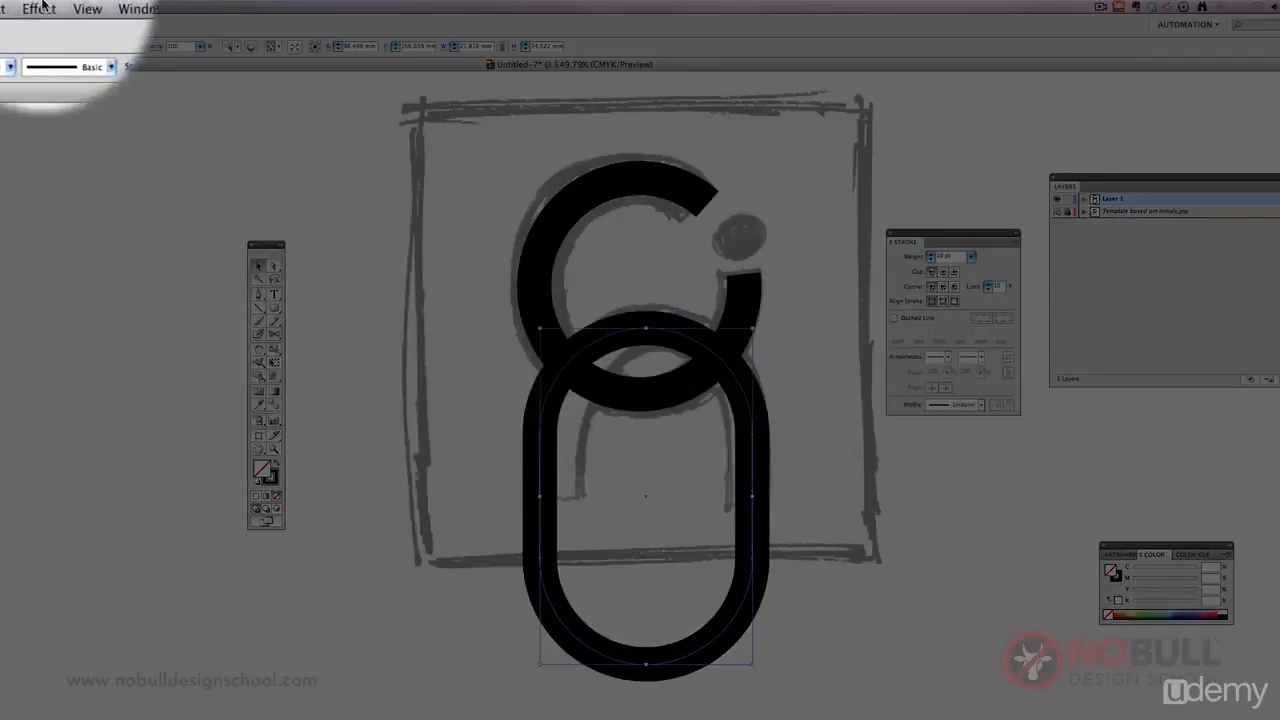
Step: Show the rulers, place vertical guides at about 85 and 110 mm along the C's outer edges, and align the rounded rectangle between them
click(16, 8)
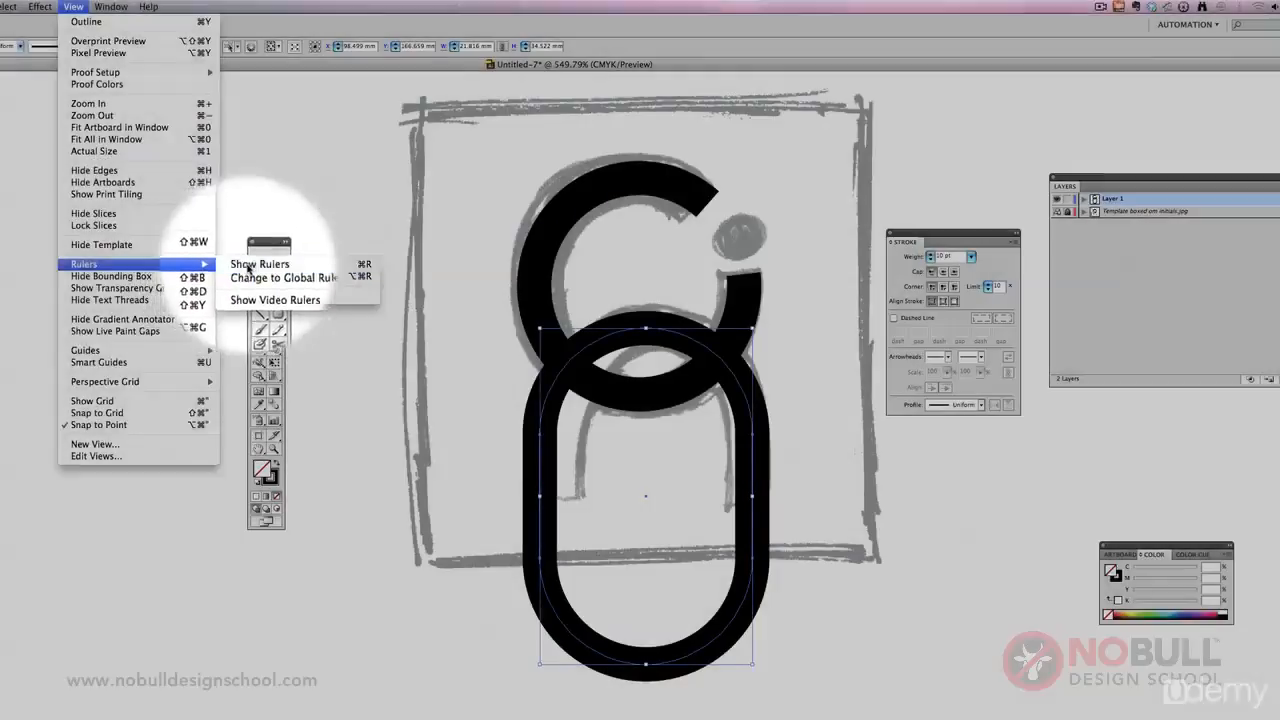
click(245, 265)
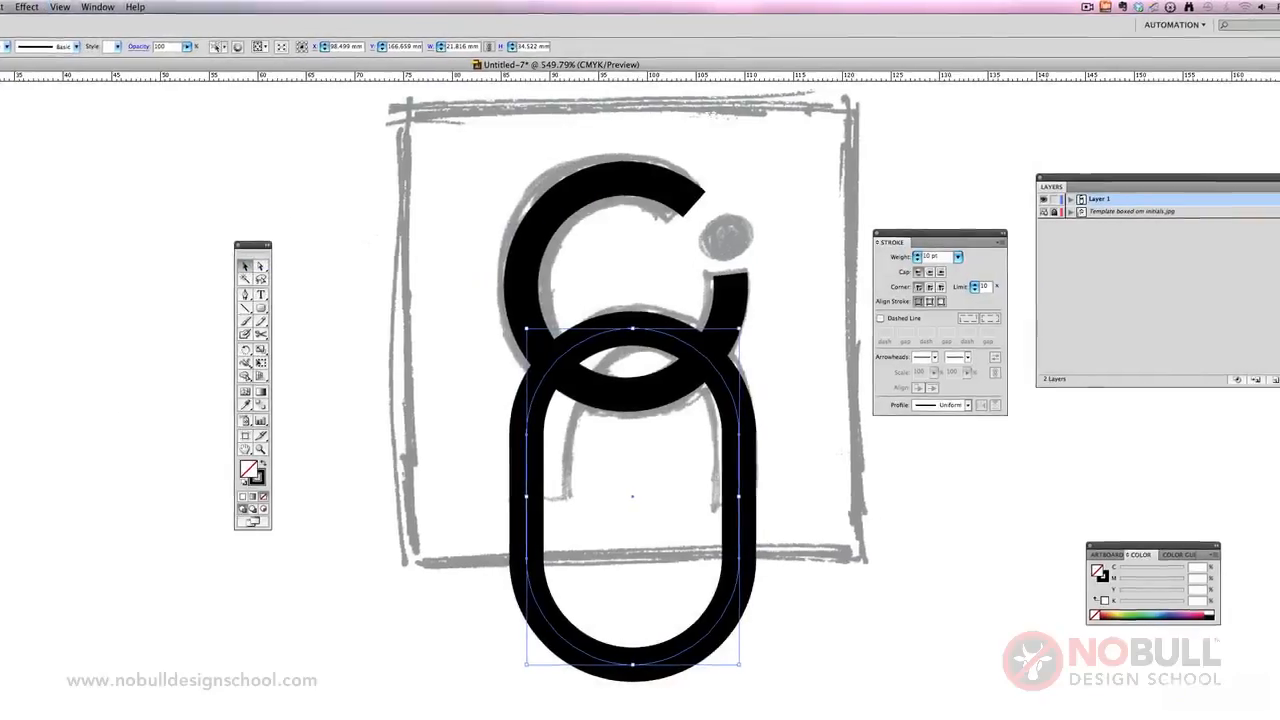
drag(2, 300, 457, 300)
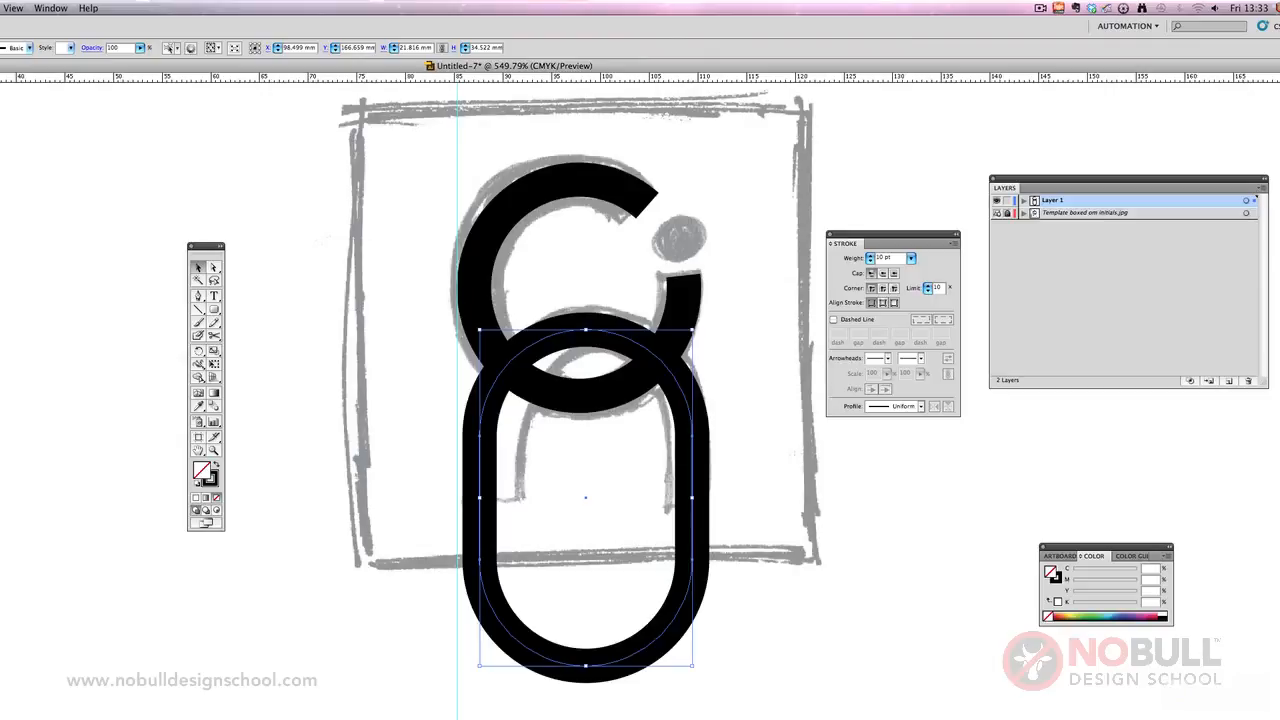
mouse_move(2, 370)
mouse_down()
mouse_move(703, 370)
mouse_move(684, 410)
mouse_up()
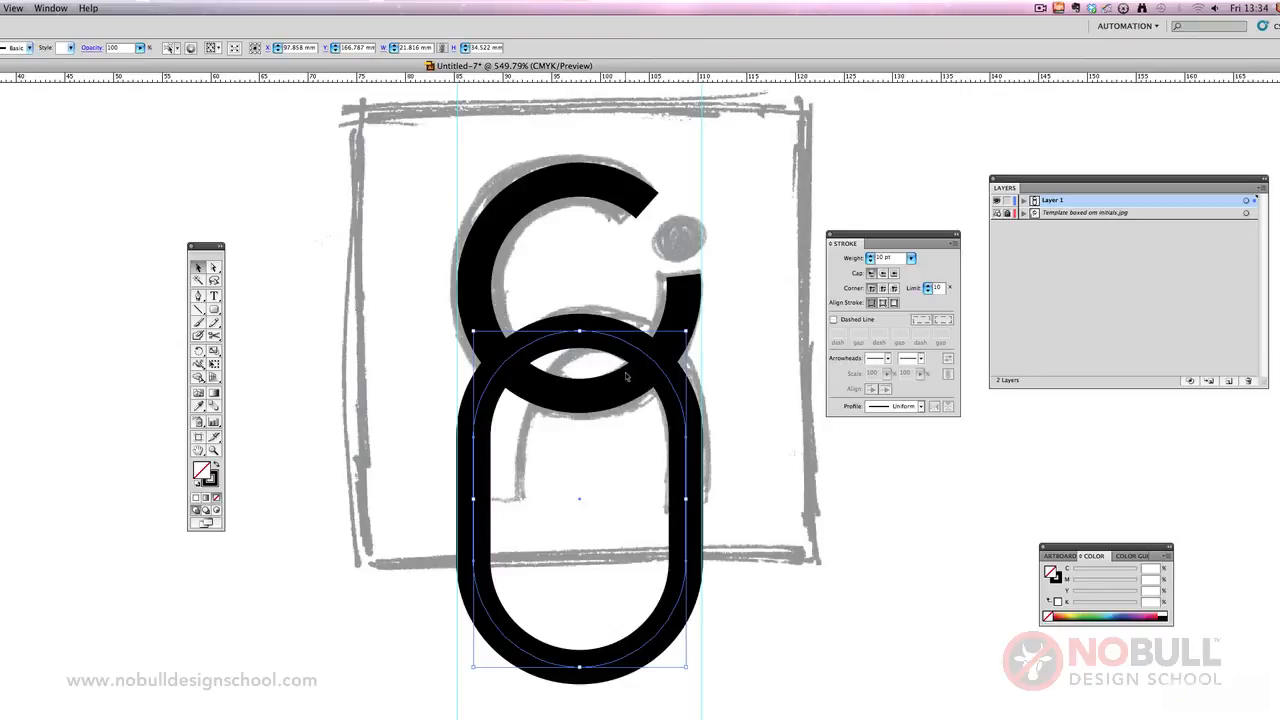
Step: Select the rounded rectangle's path and place a horizontal guide level with the feet of the sketched arch
click(213, 268)
click(281, 313)
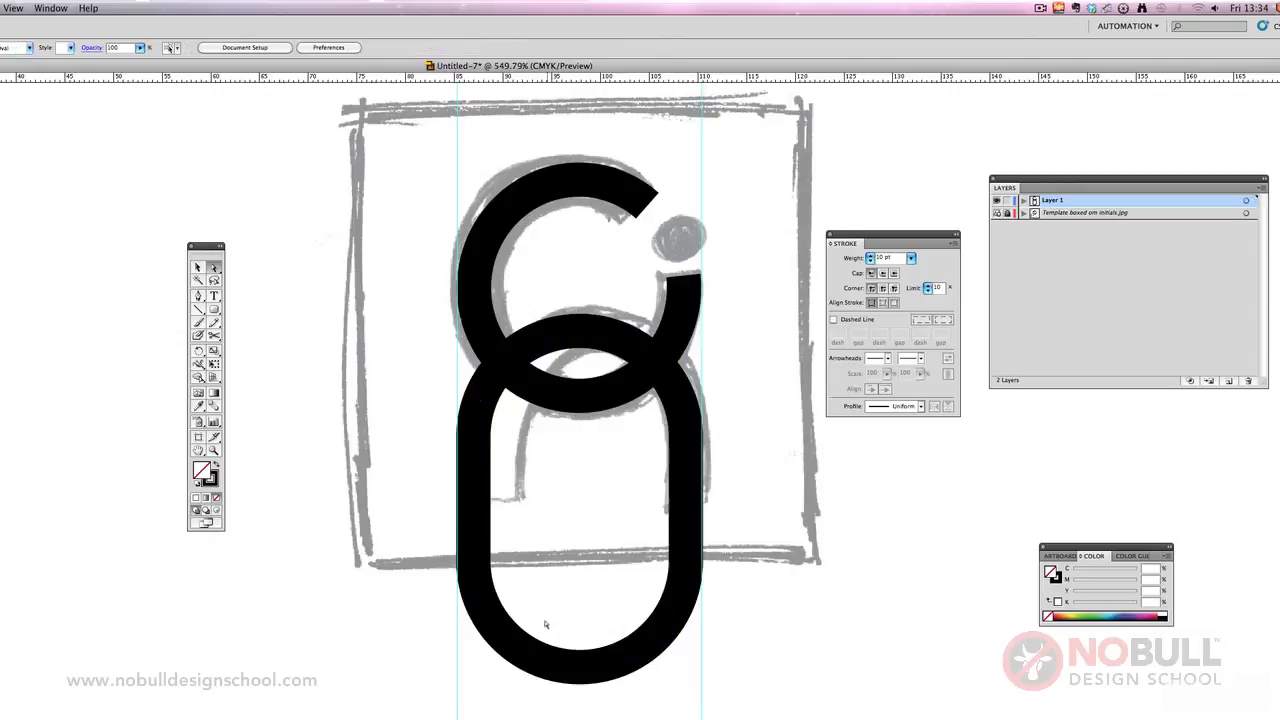
drag(420, 497, 570, 650)
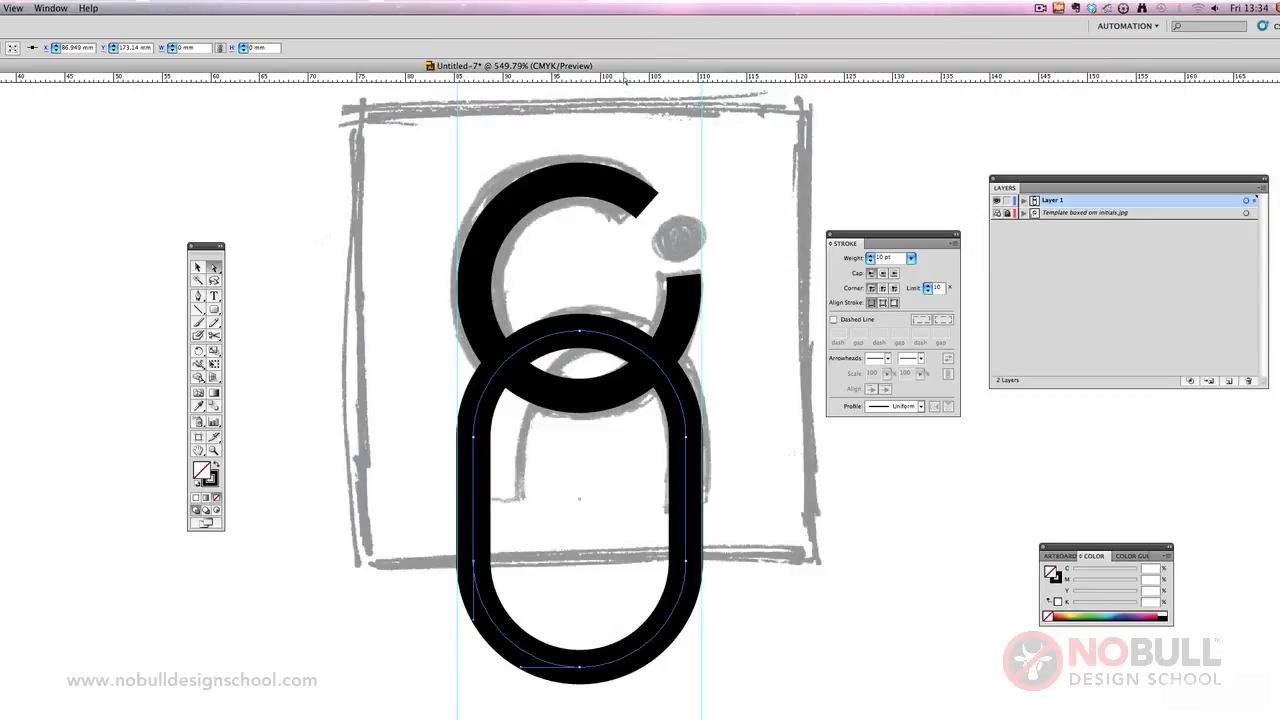
drag(626, 80, 674, 510)
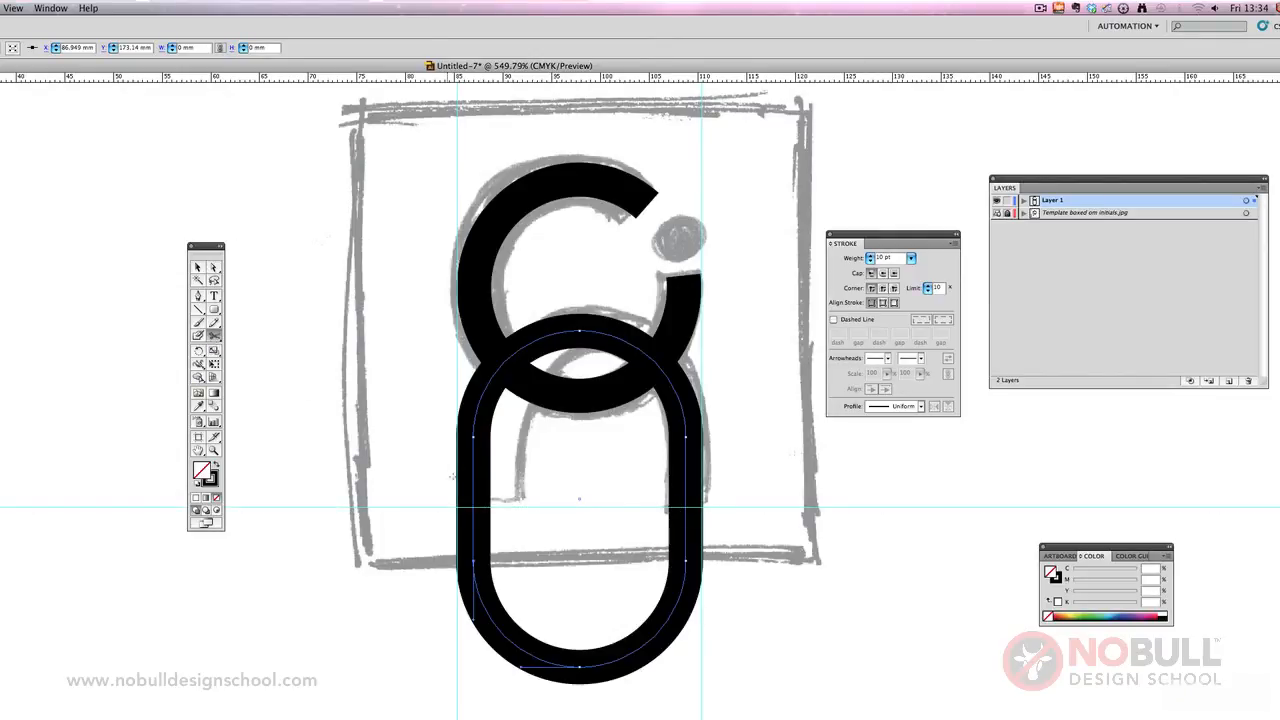
Step: Cut both sides of the rounded rectangle at the horizontal guide and delete the part below it
click(473, 508)
click(686, 508)
click(197, 267)
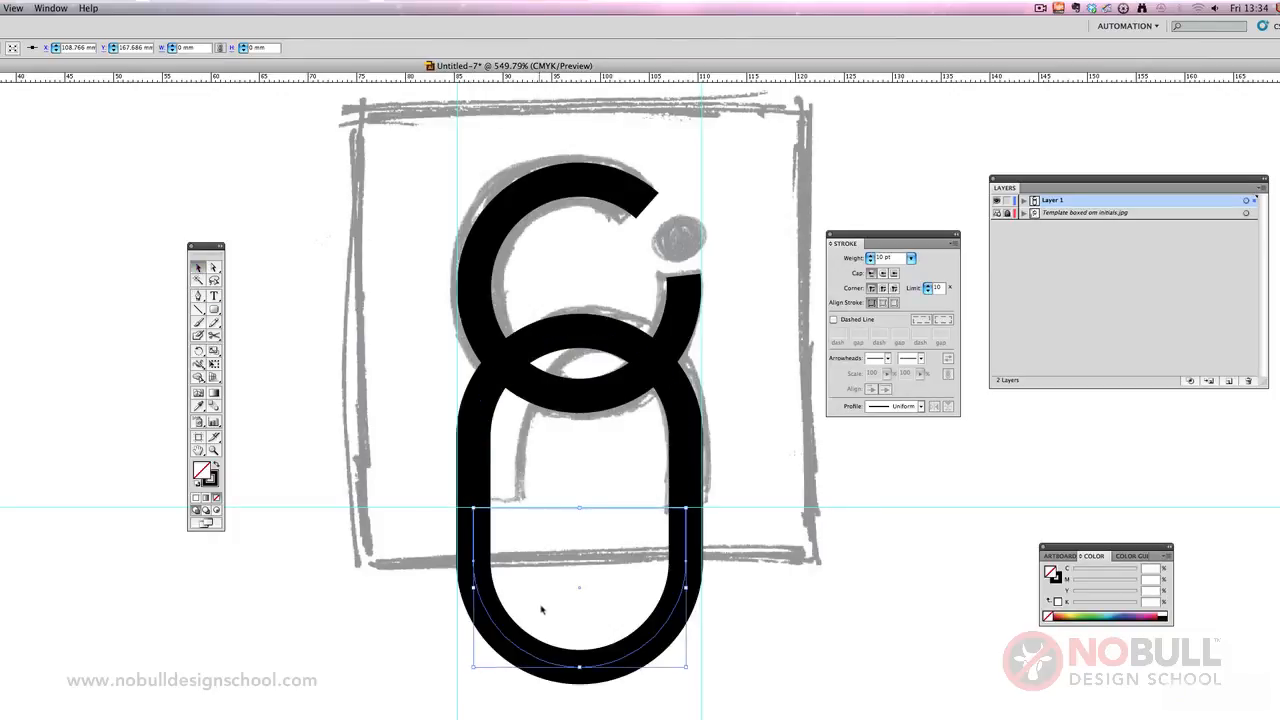
click(595, 648)
key(Delete)
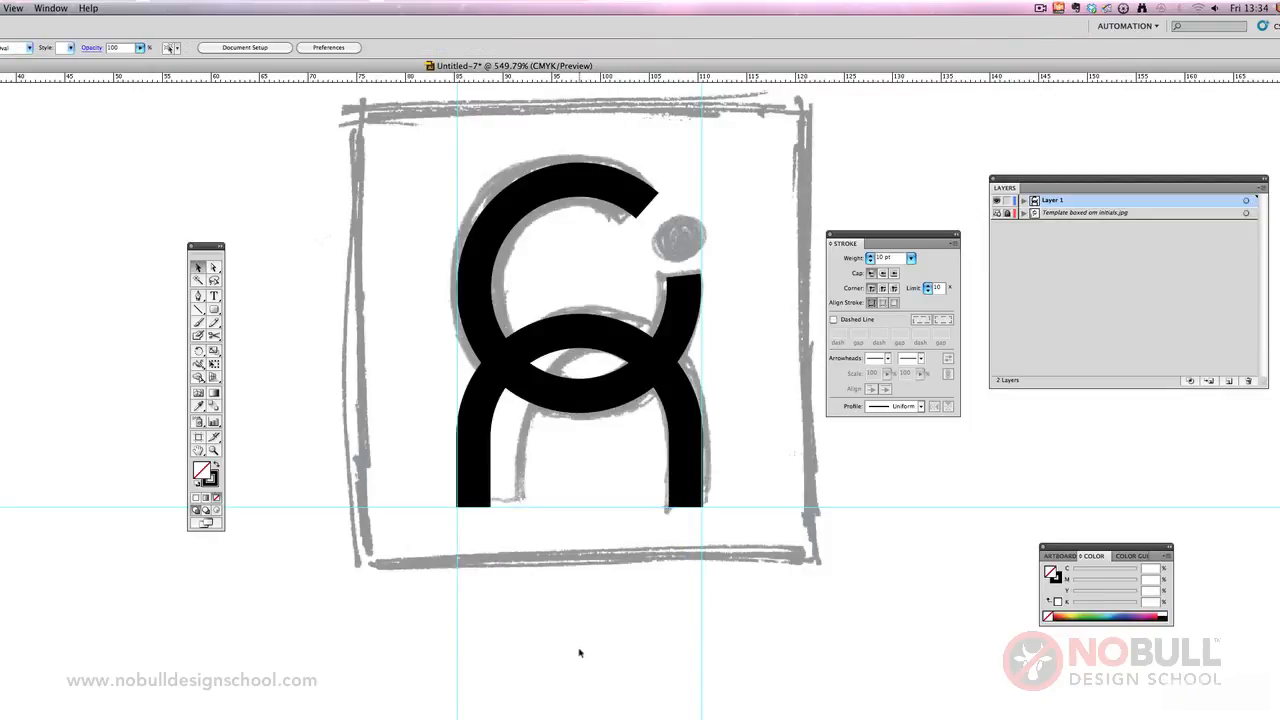
Step: Hide the sketch template layer to examine the vector shapes alone, and show it again
click(997, 213)
click(998, 213)
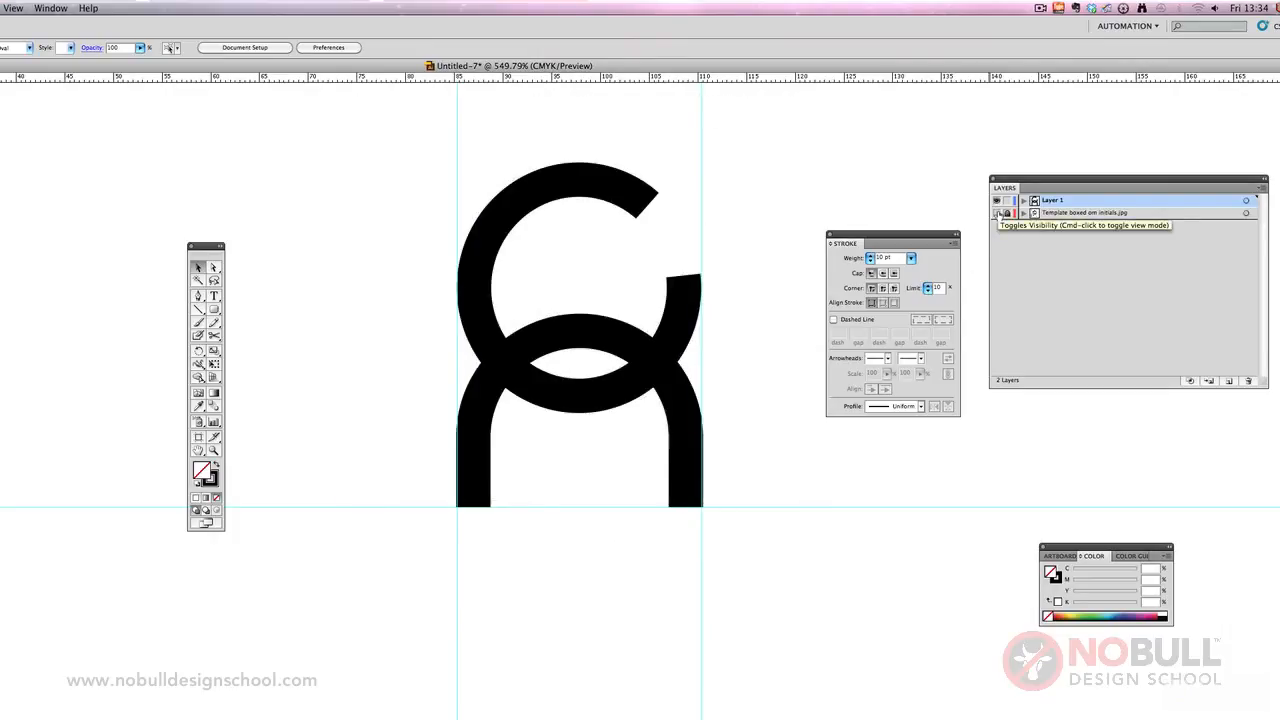
click(998, 213)
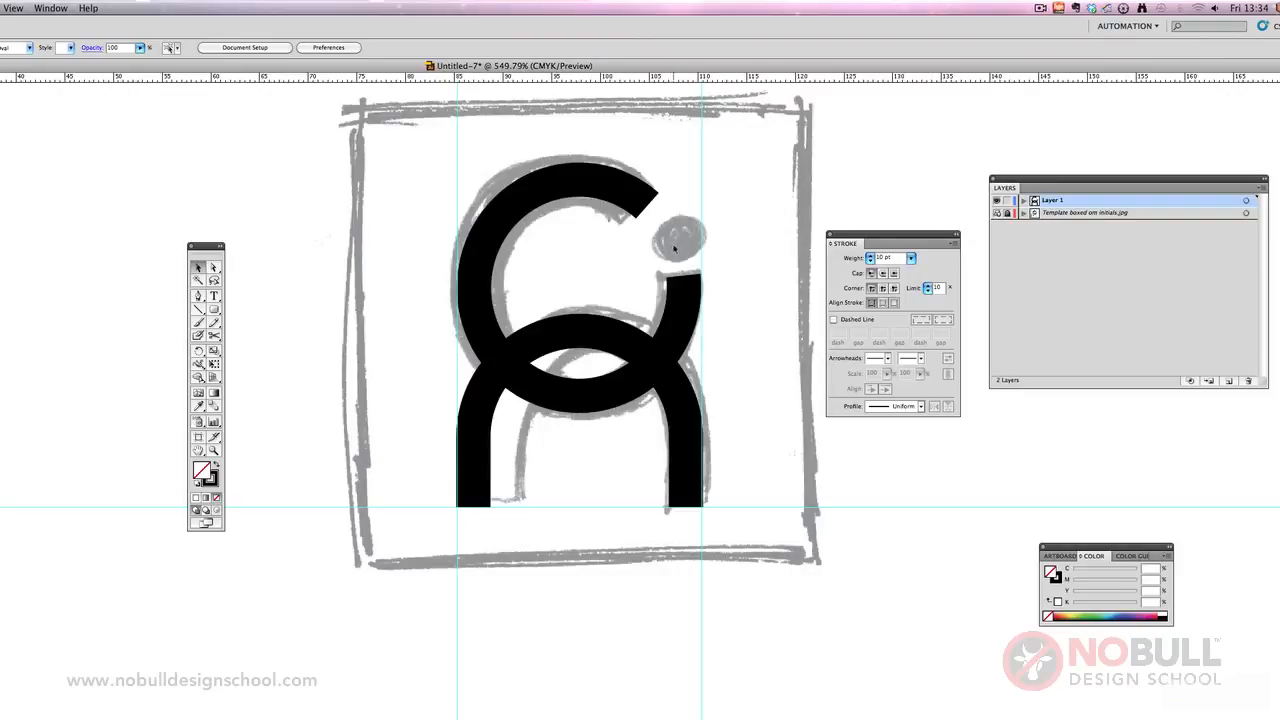
Step: Draw a circle about 4.7 mm wide over the sketched dot of the i and give it a black fill without stroke
key(a)
drag(214, 309, 244, 334)
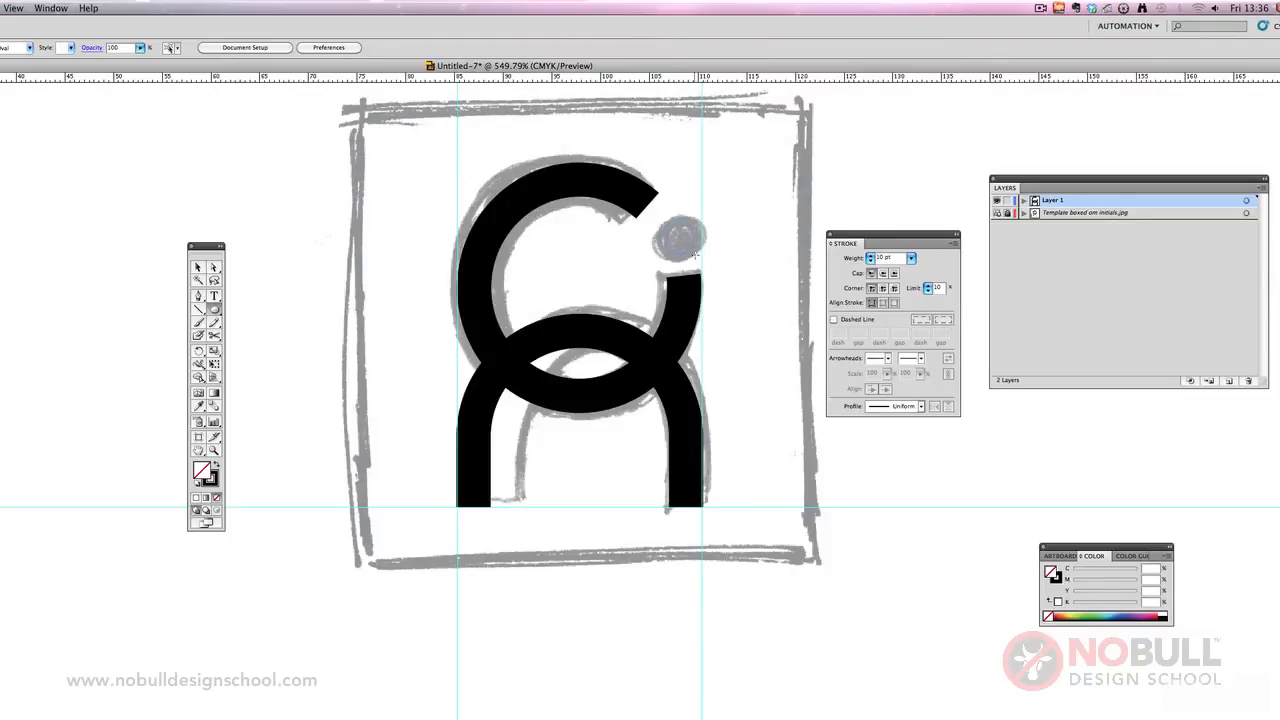
drag(695, 255, 698, 261)
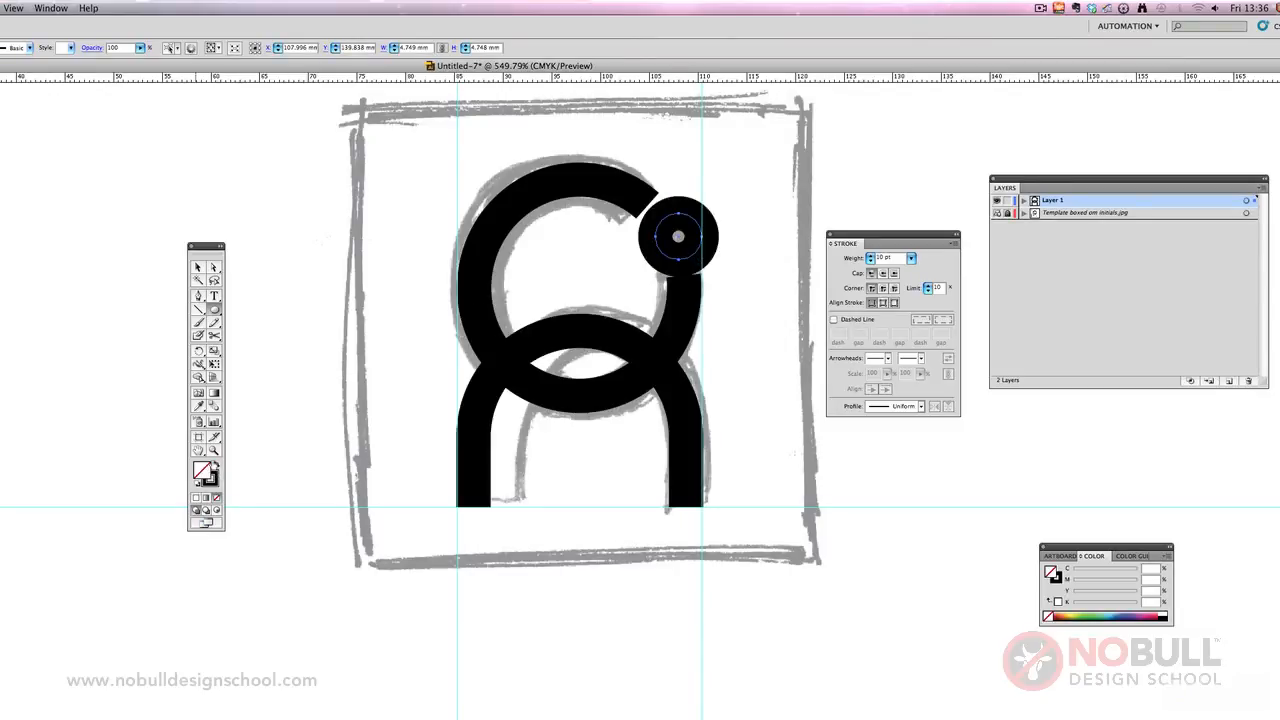
click(215, 465)
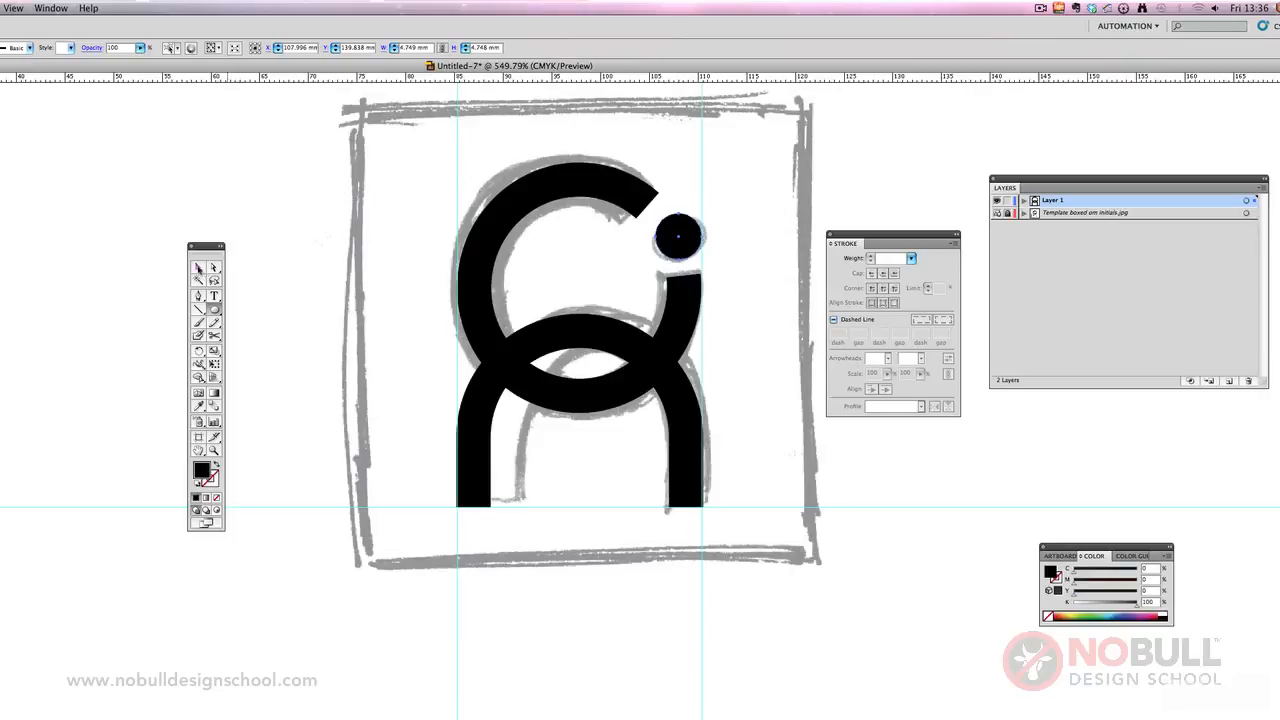
click(198, 268)
click(644, 268)
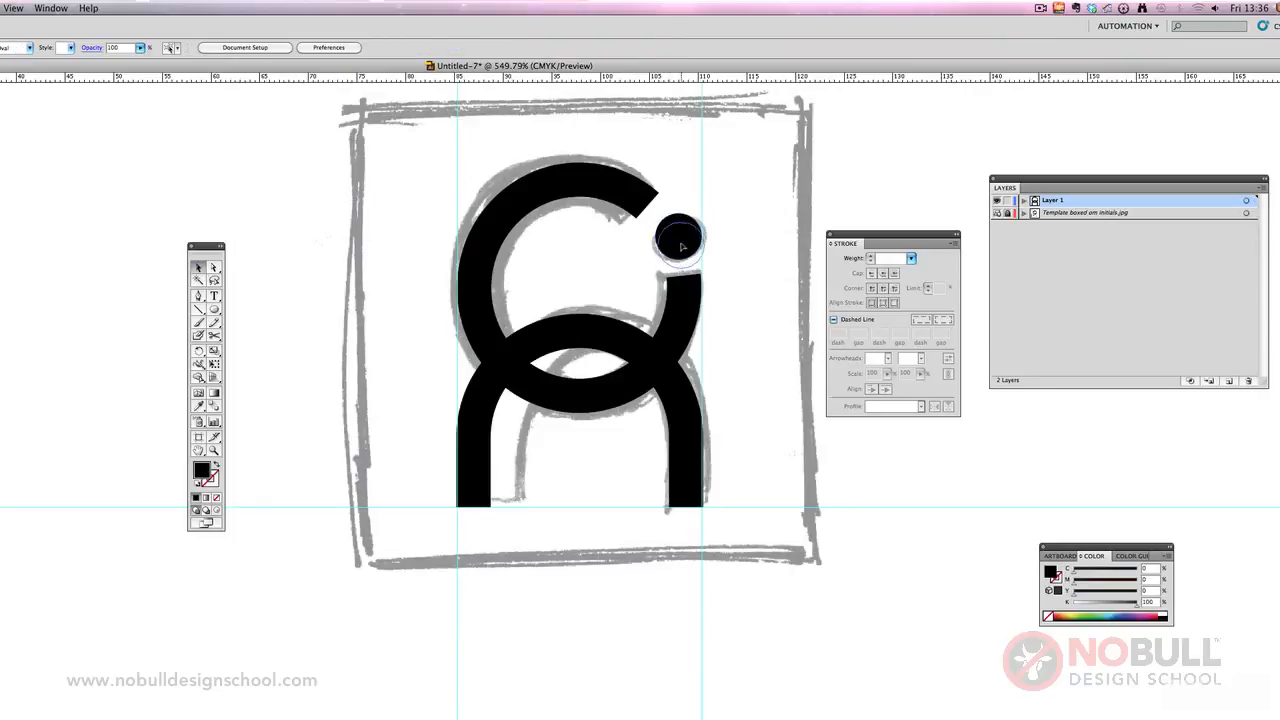
Step: Scale the i's round dot down to about 4.2 mm and hide the sketch template layer to examine the result
click(680, 245)
click(214, 364)
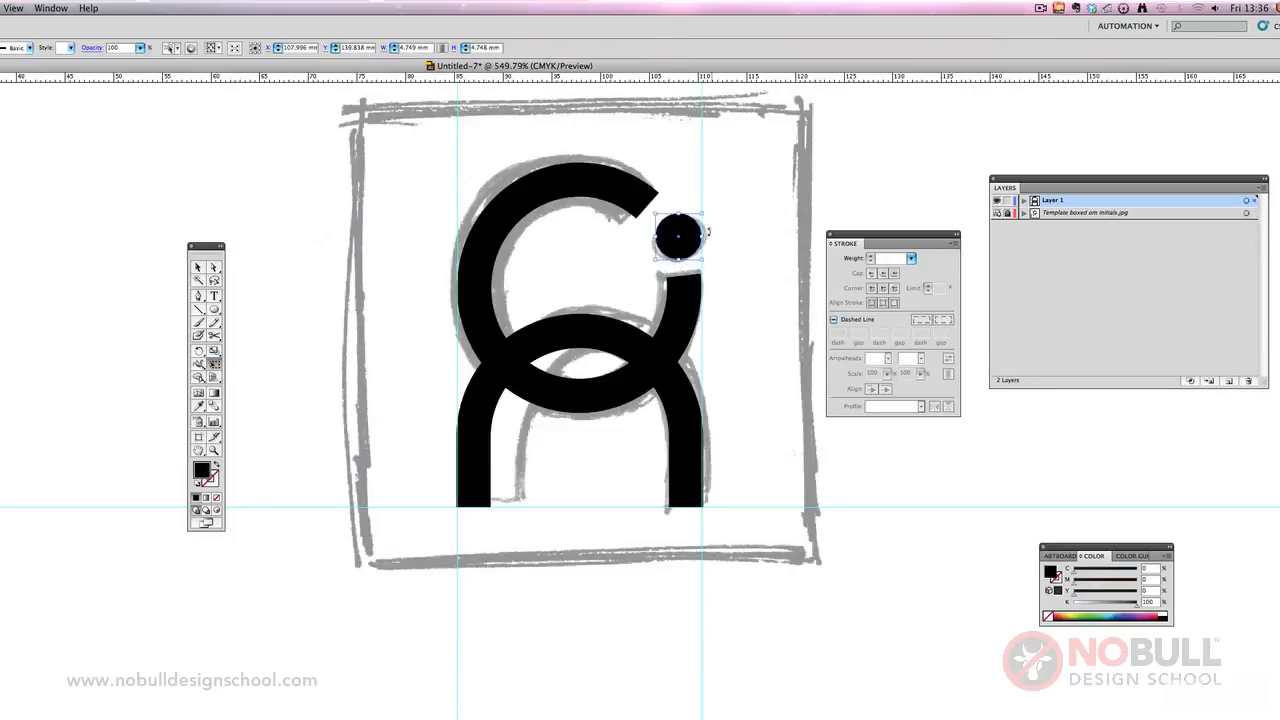
drag(657, 215, 663, 221)
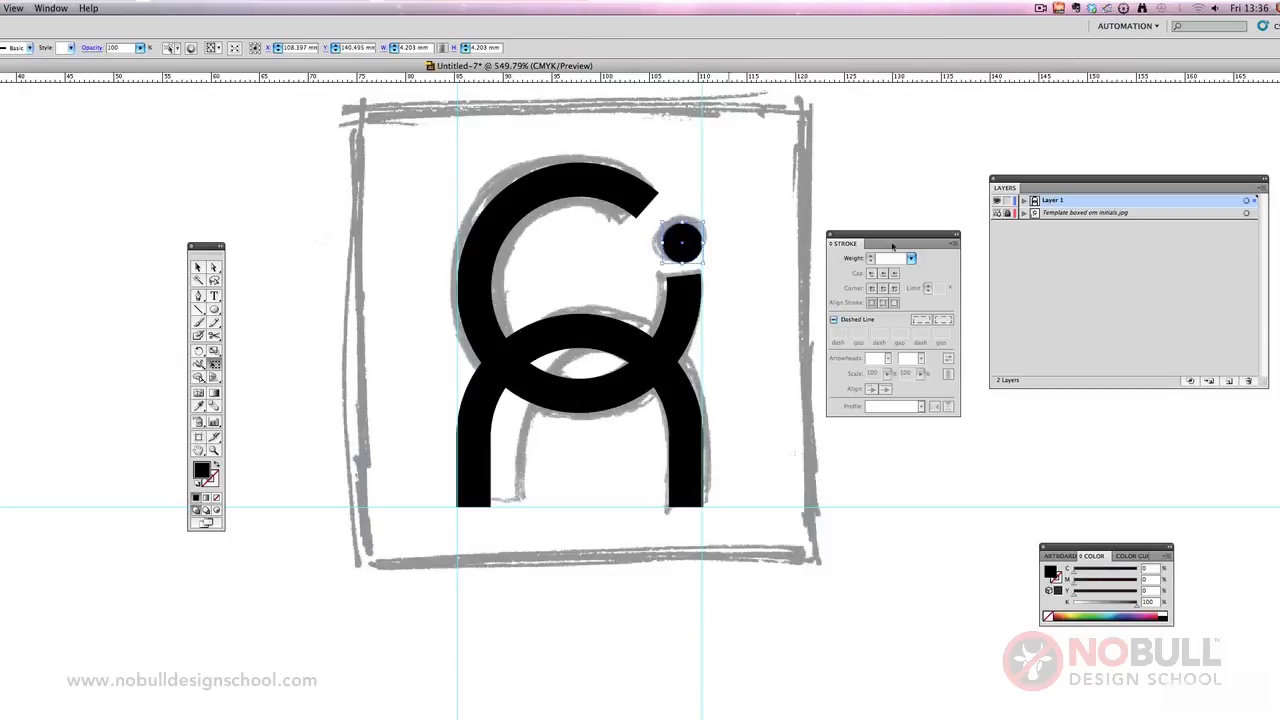
click(997, 213)
click(198, 267)
click(328, 337)
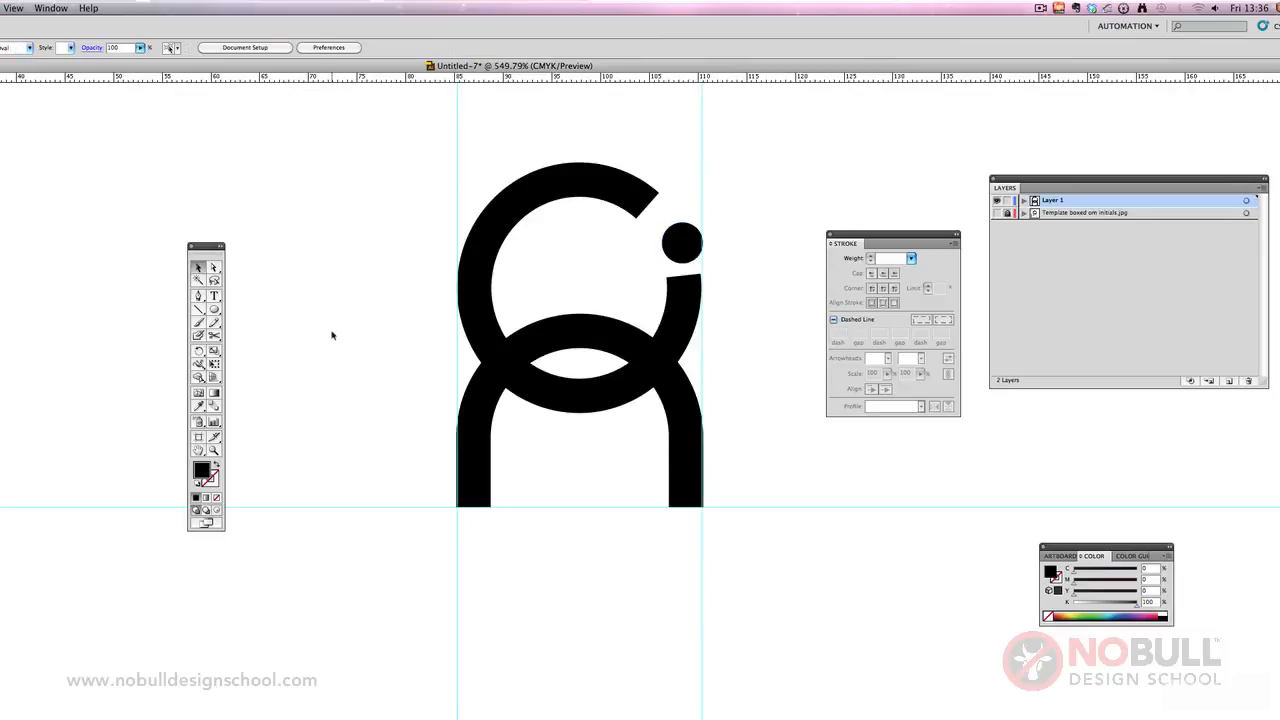
Step: Delete the round dot above the i and show the sketch template layer again
click(685, 247)
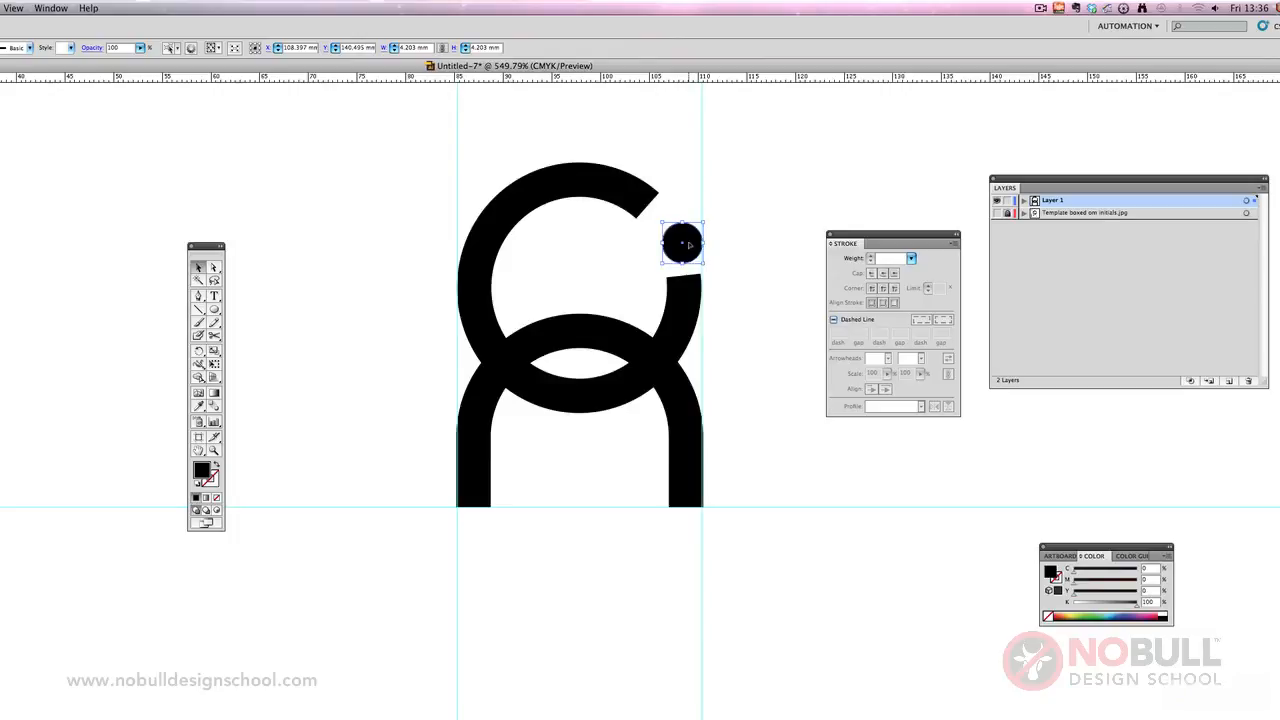
key(Delete)
click(997, 212)
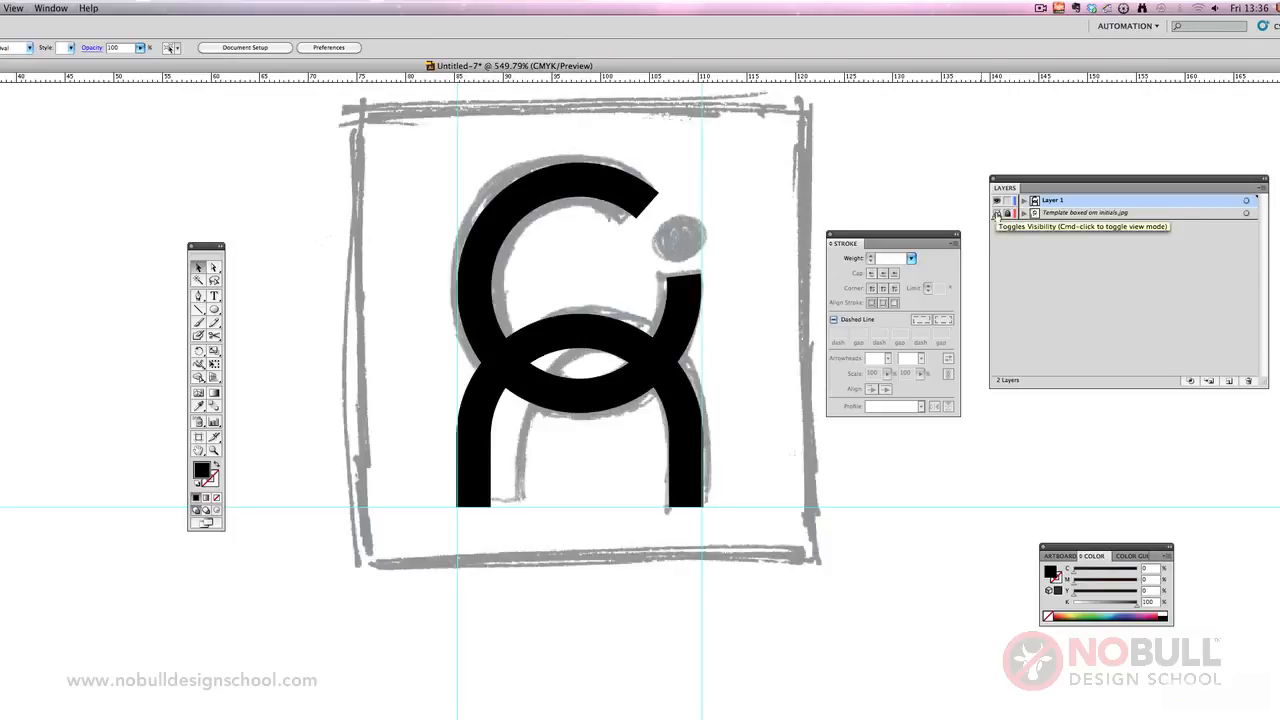
Step: Place a vertical guide at the stem's inner edge and draw a black rectangle about 3.6 x 2.7 mm above the stem, lowering it slightly
drag(213, 310, 248, 313)
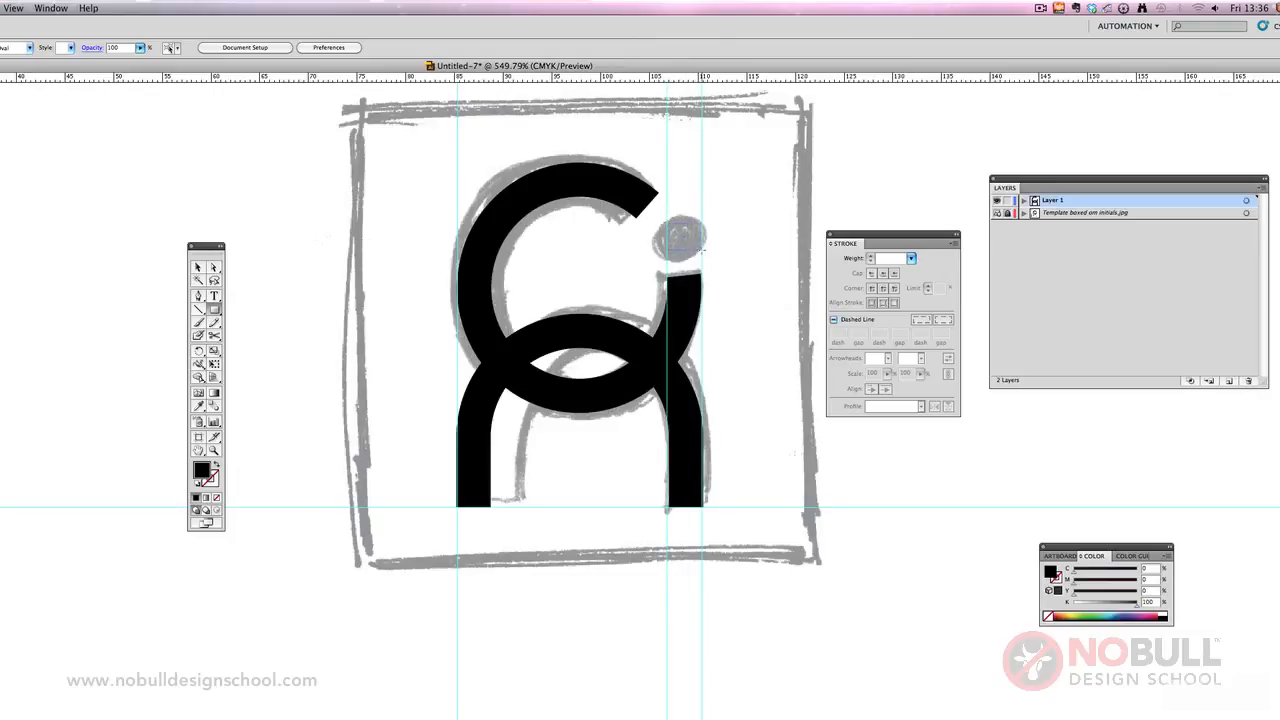
drag(702, 250, 704, 252)
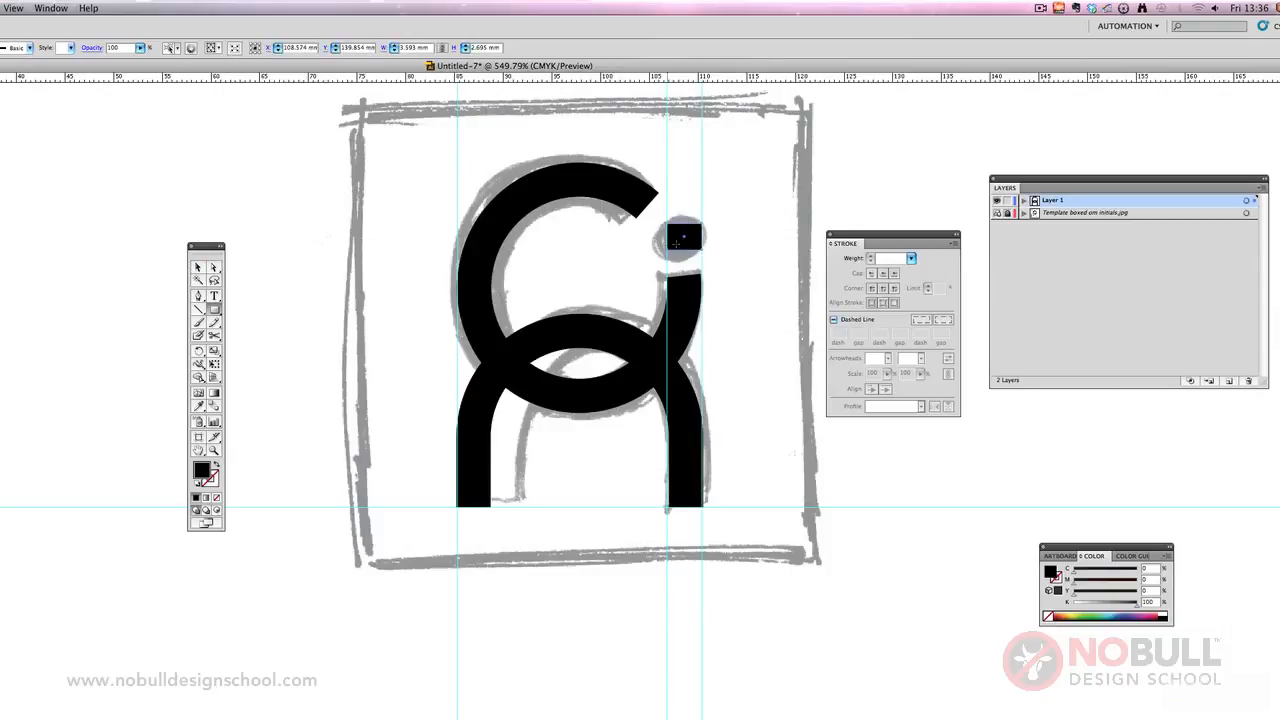
click(197, 267)
drag(687, 240, 686, 249)
click(795, 253)
Step: Hide the sketch template layer and nudge the rectangular dot slightly down towards the i's stem
click(996, 212)
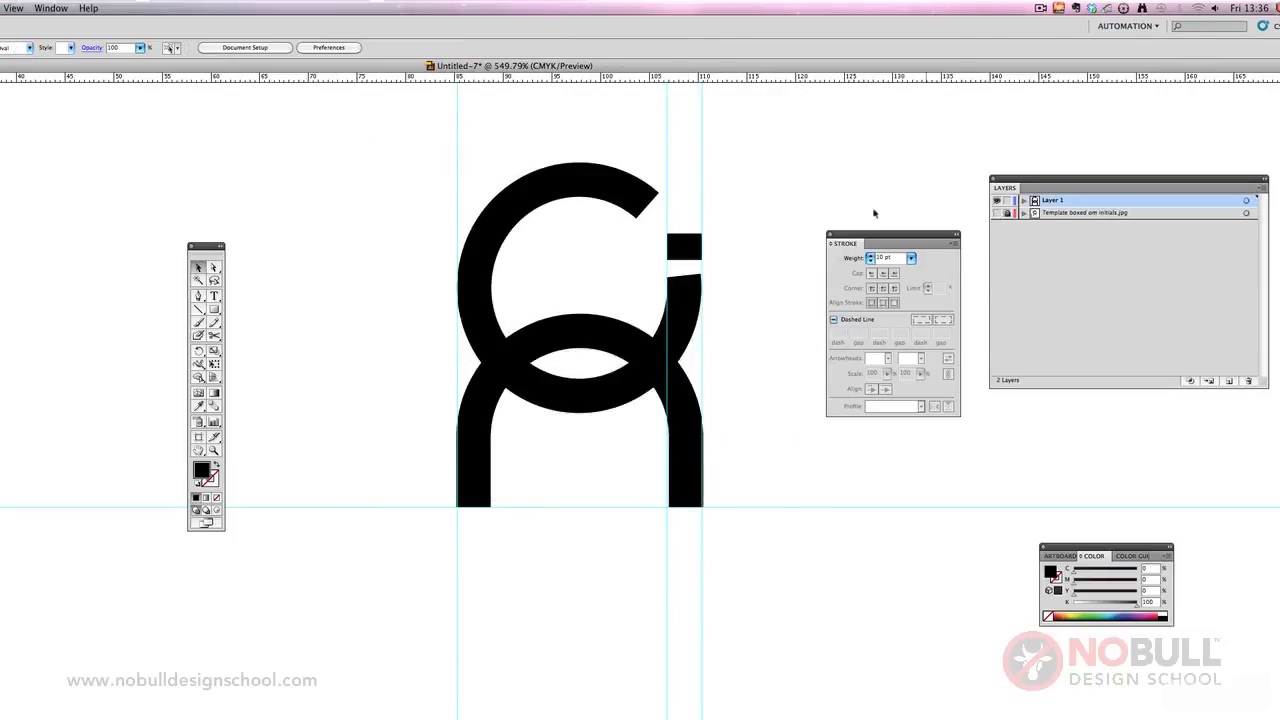
click(689, 258)
click(726, 281)
drag(693, 252, 693, 256)
click(709, 274)
Step: Select the C-shaped path and convert its 10 pt stroke to a filled shape with Outline Stroke
click(689, 296)
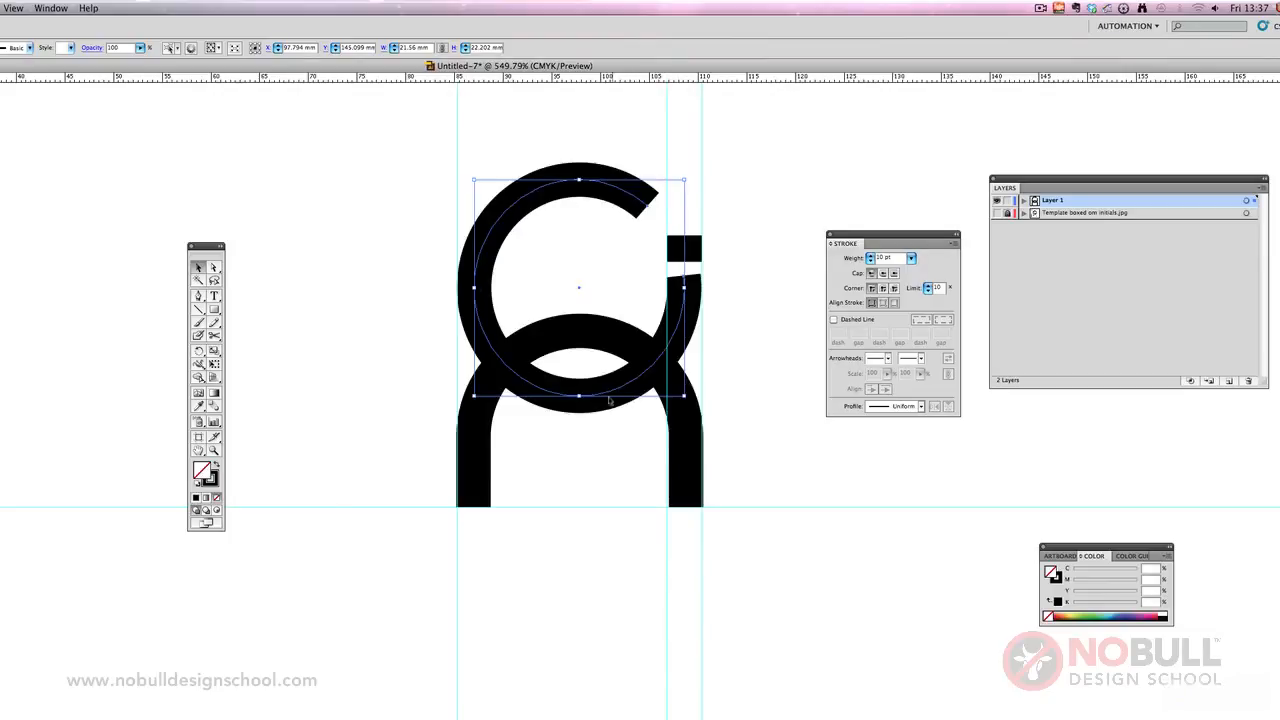
click(58, 7)
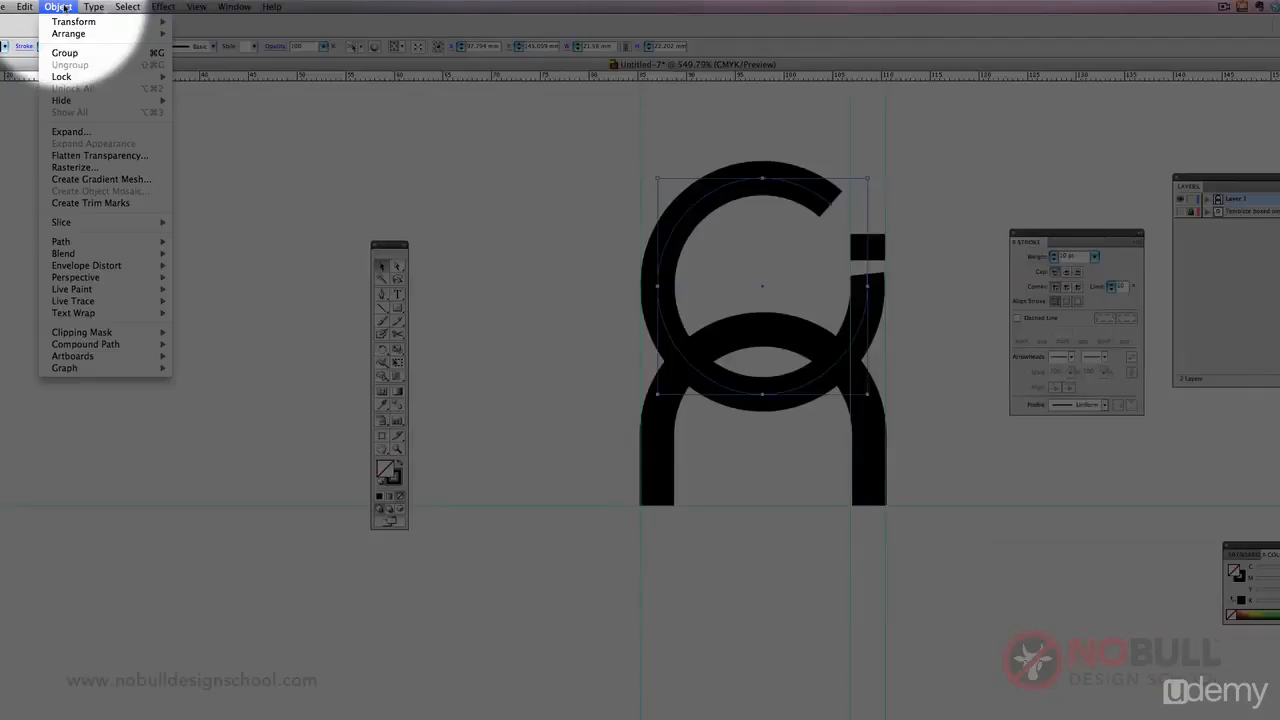
mouse_move(84, 246)
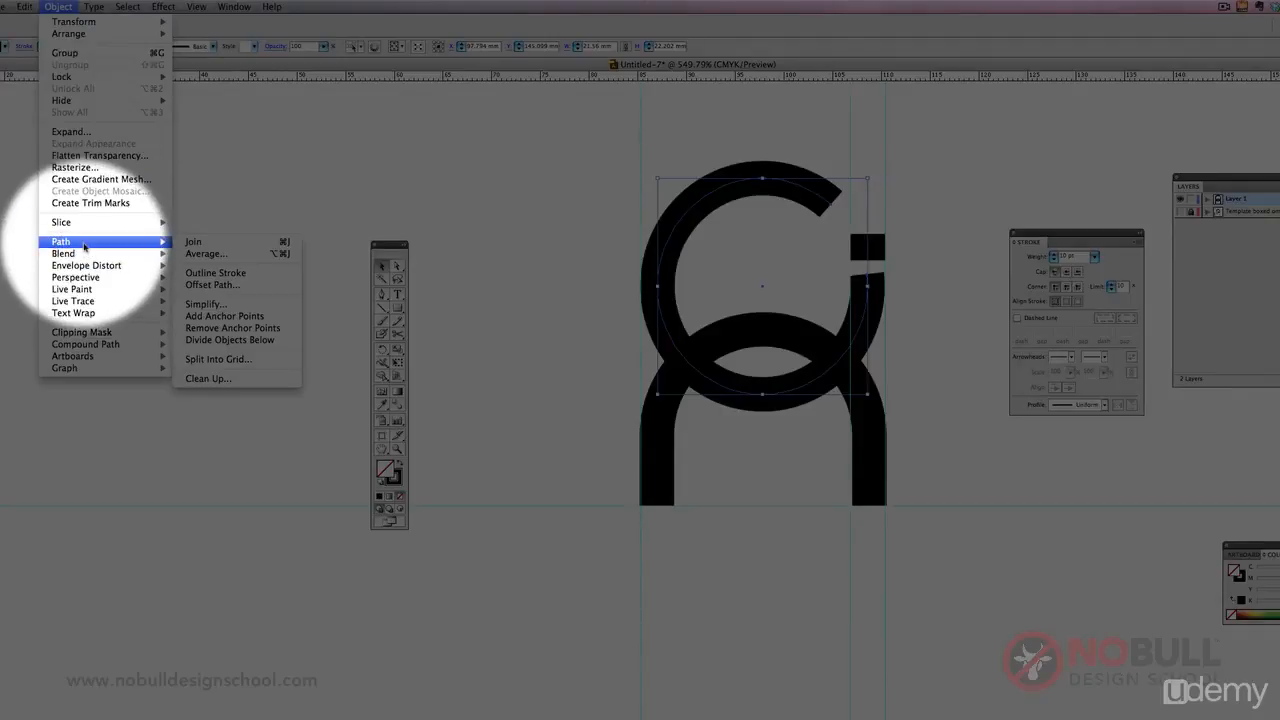
click(215, 272)
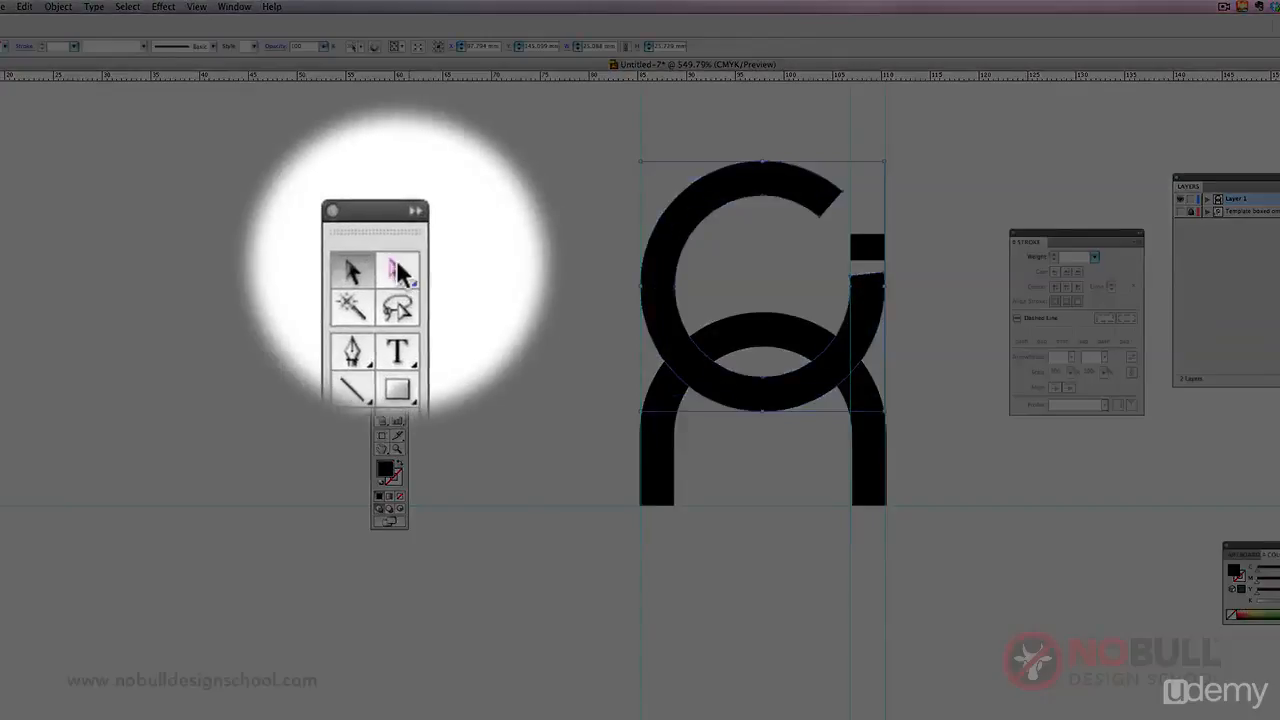
Step: Place a horizontal guide just below the inner top corner of the i's slanted stem end
click(397, 266)
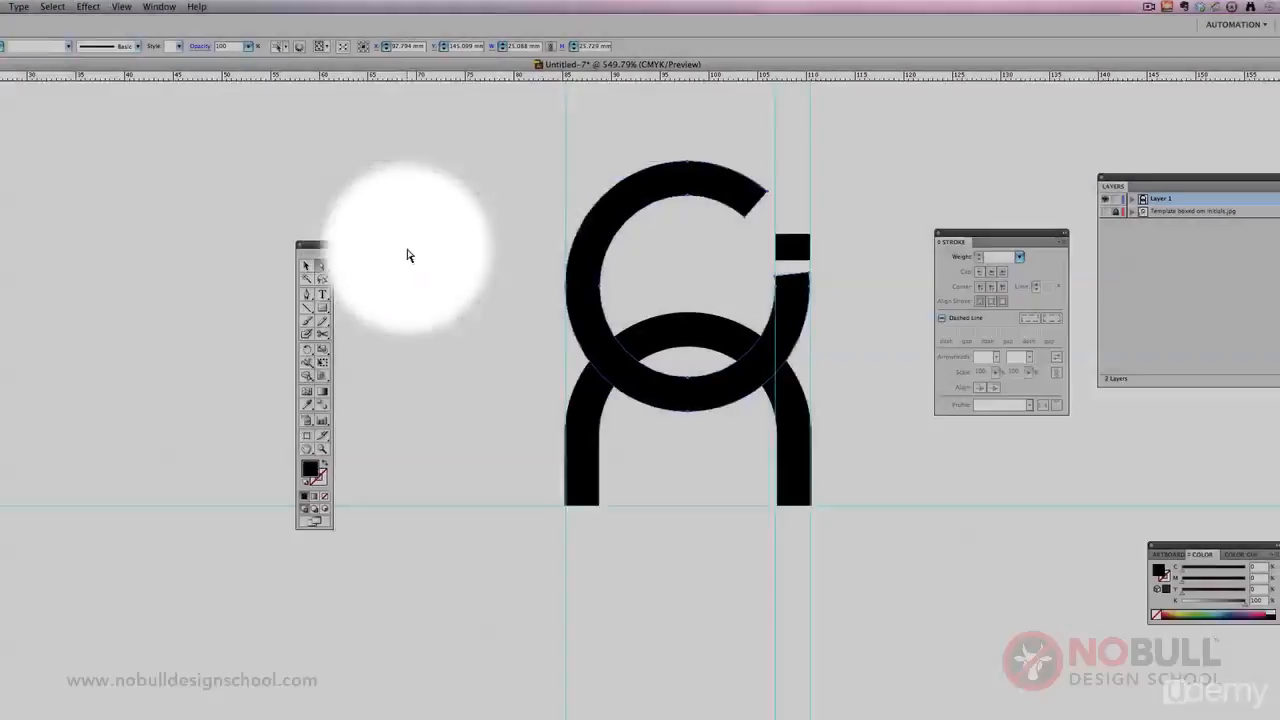
click(483, 251)
click(736, 280)
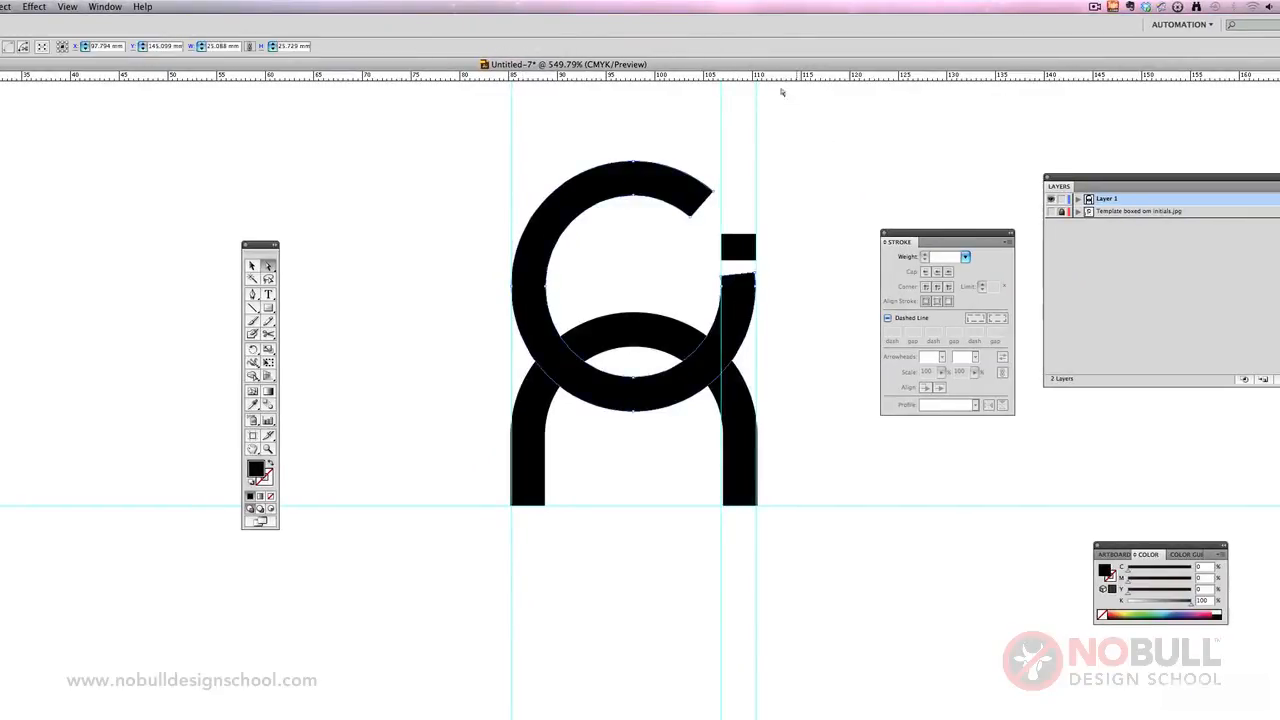
drag(790, 84, 825, 278)
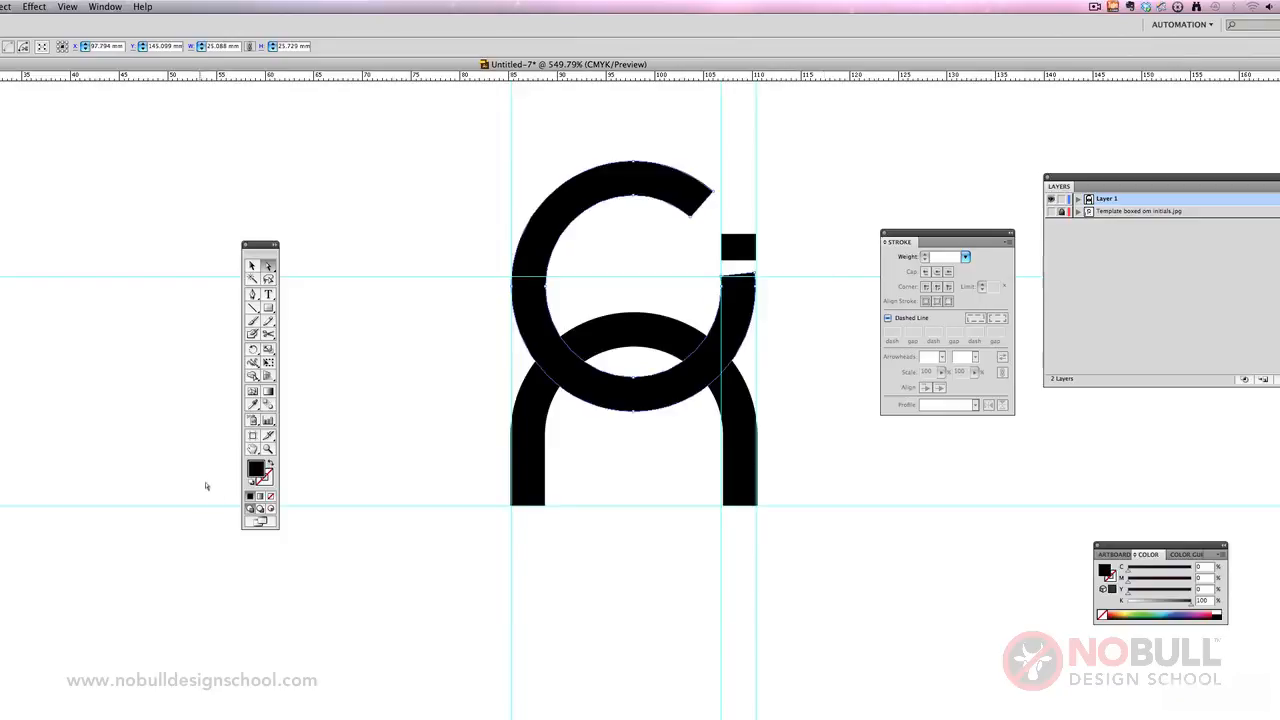
click(268, 449)
drag(495, 197, 845, 391)
drag(884, 246, 958, 349)
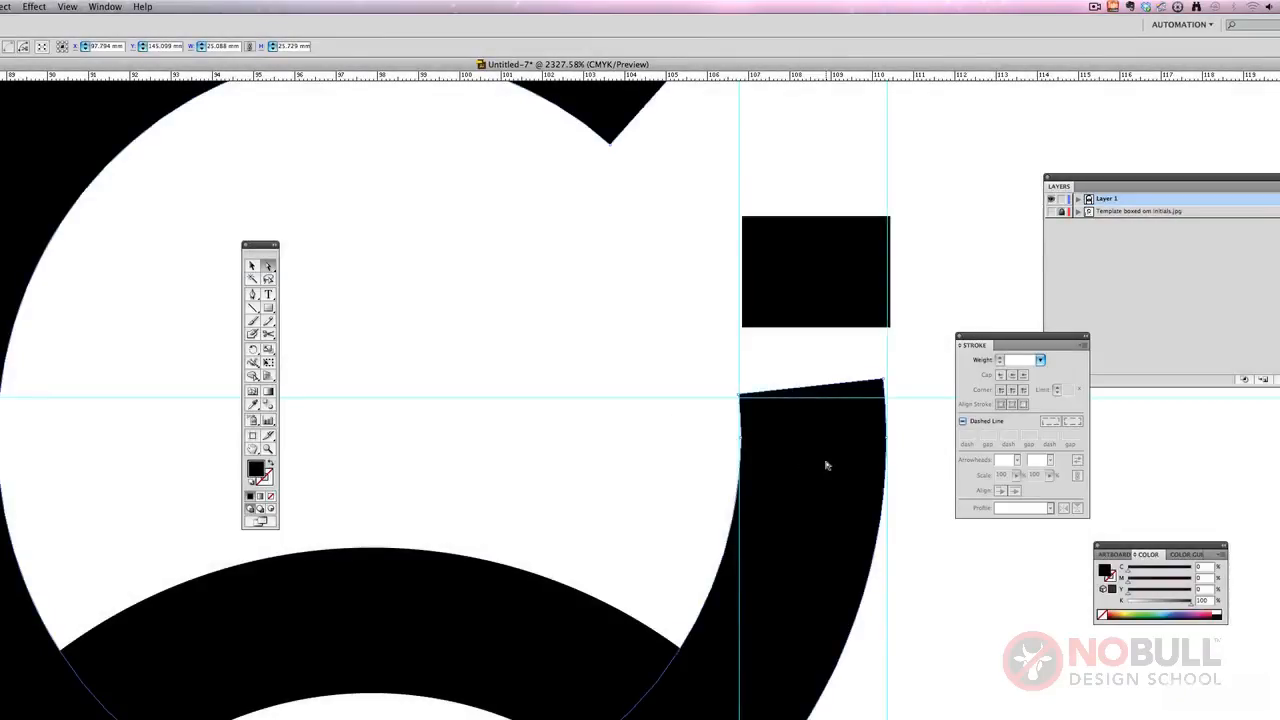
Step: Try to add an anchor point where the horizontal guide crosses the outer edge of the i's stem
click(826, 463)
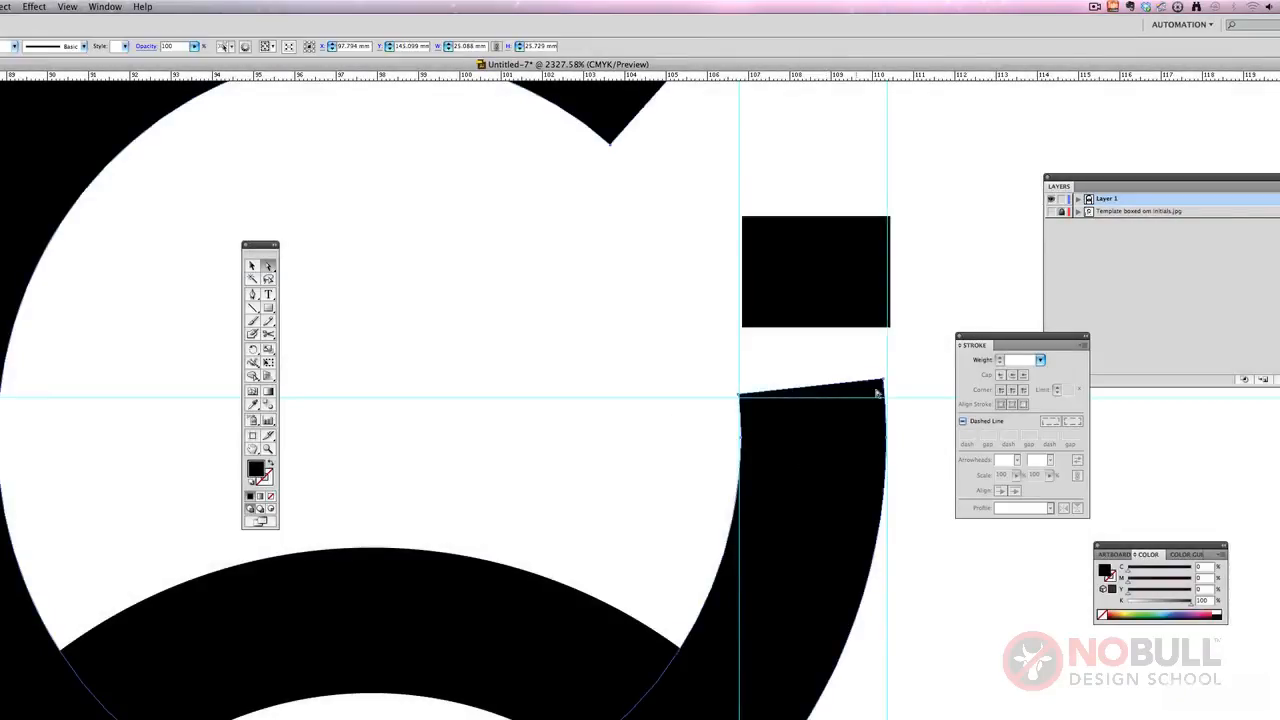
click(894, 389)
click(865, 387)
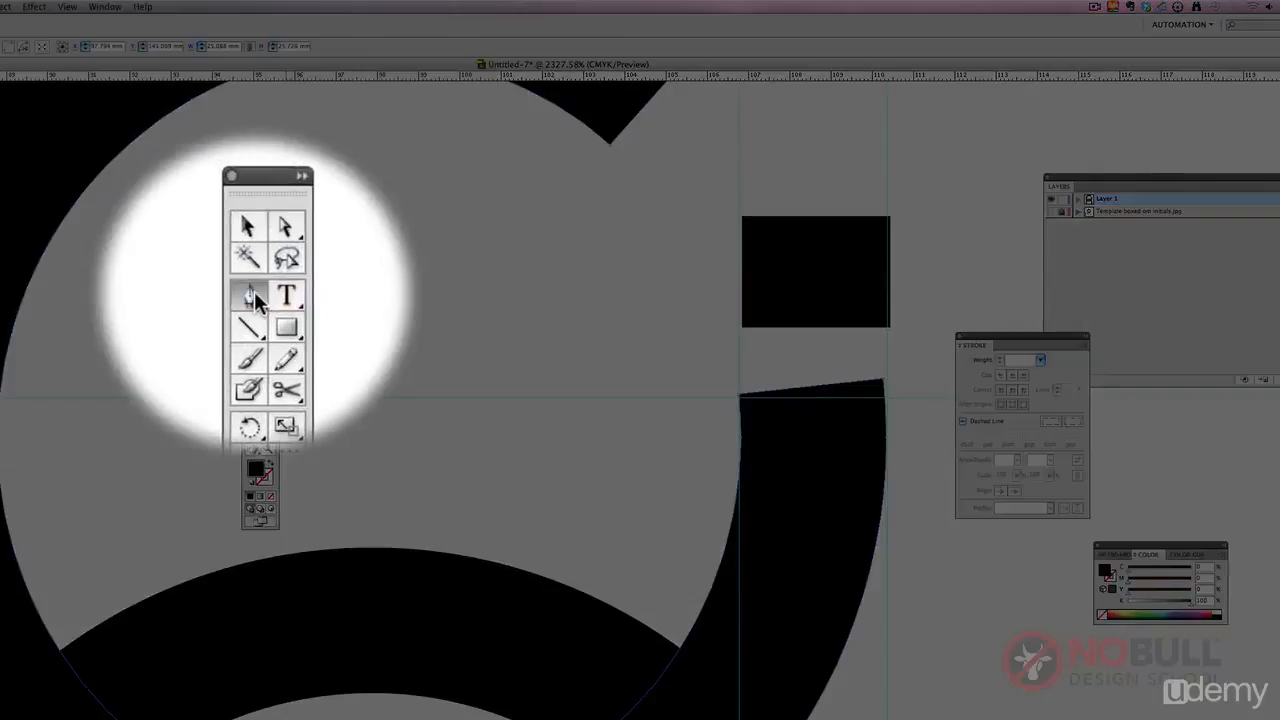
drag(254, 291, 290, 312)
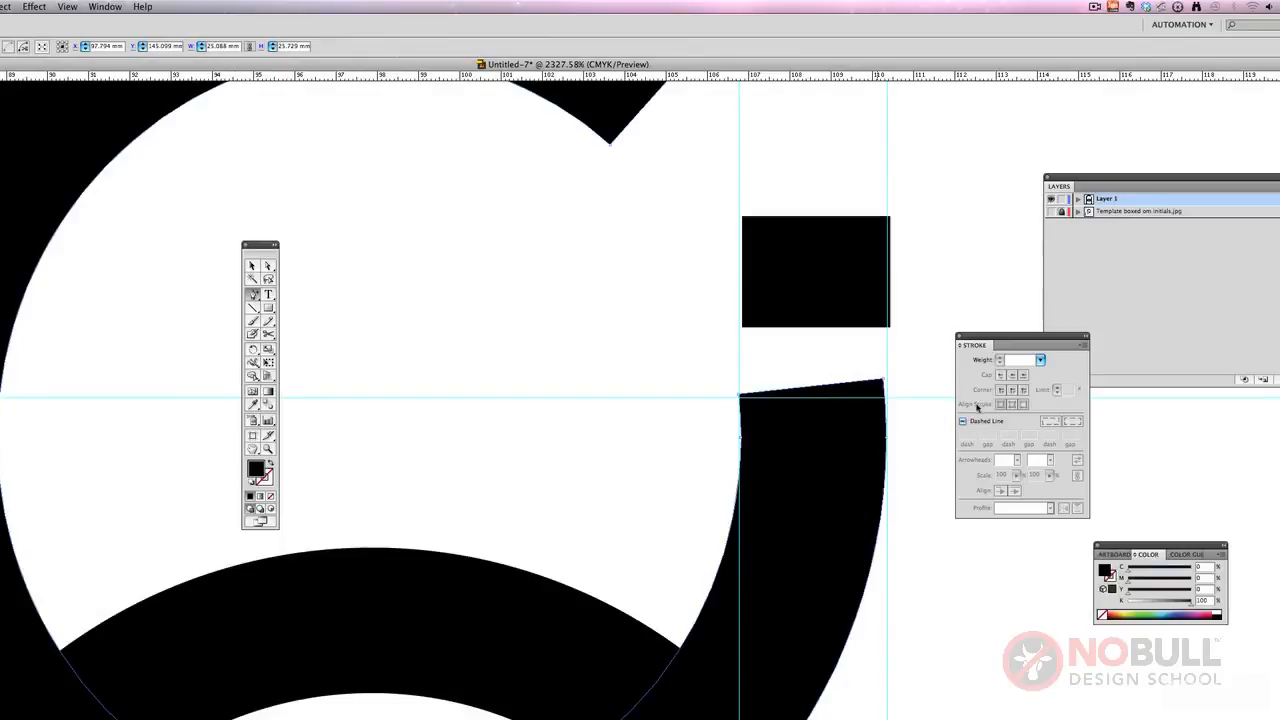
click(886, 403)
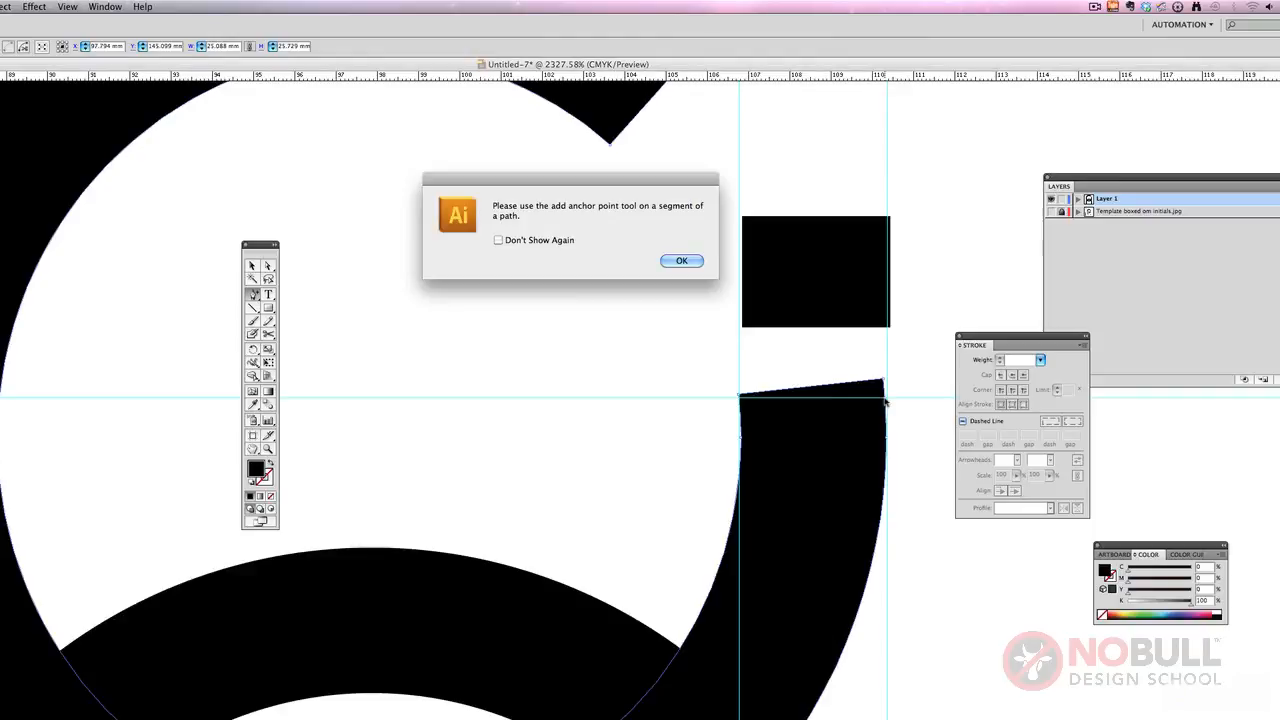
click(690, 262)
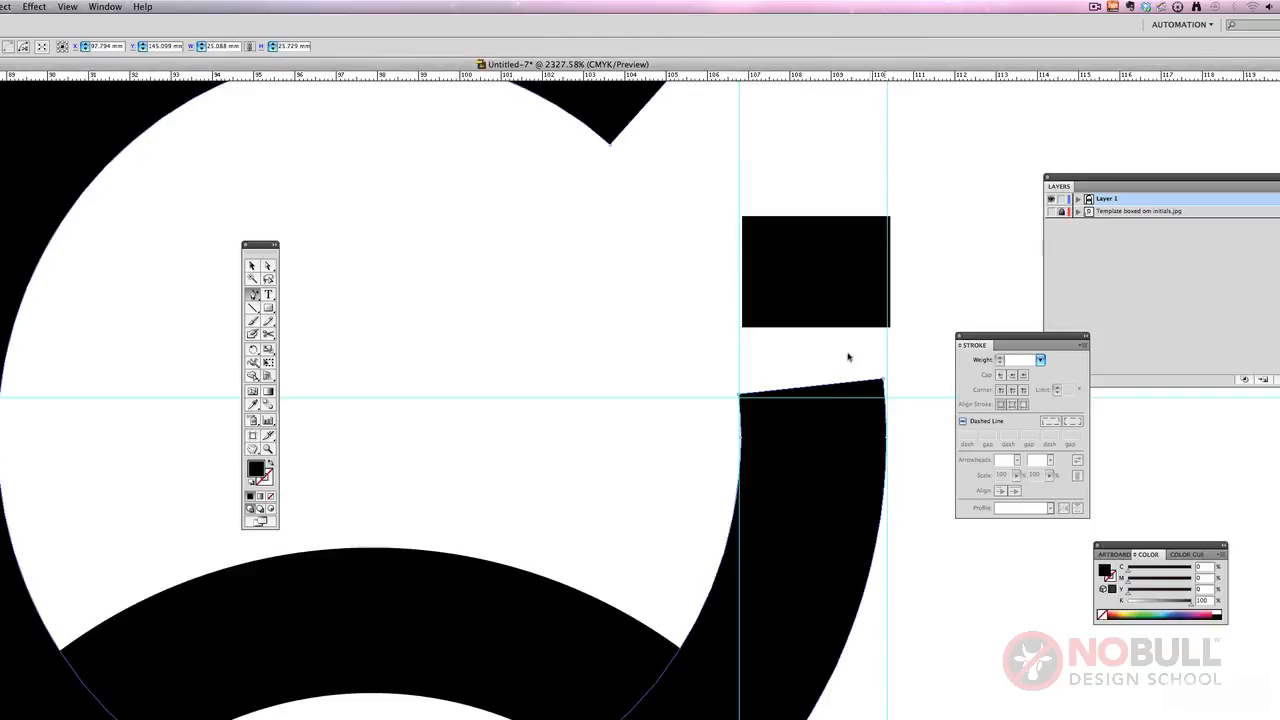
click(883, 403)
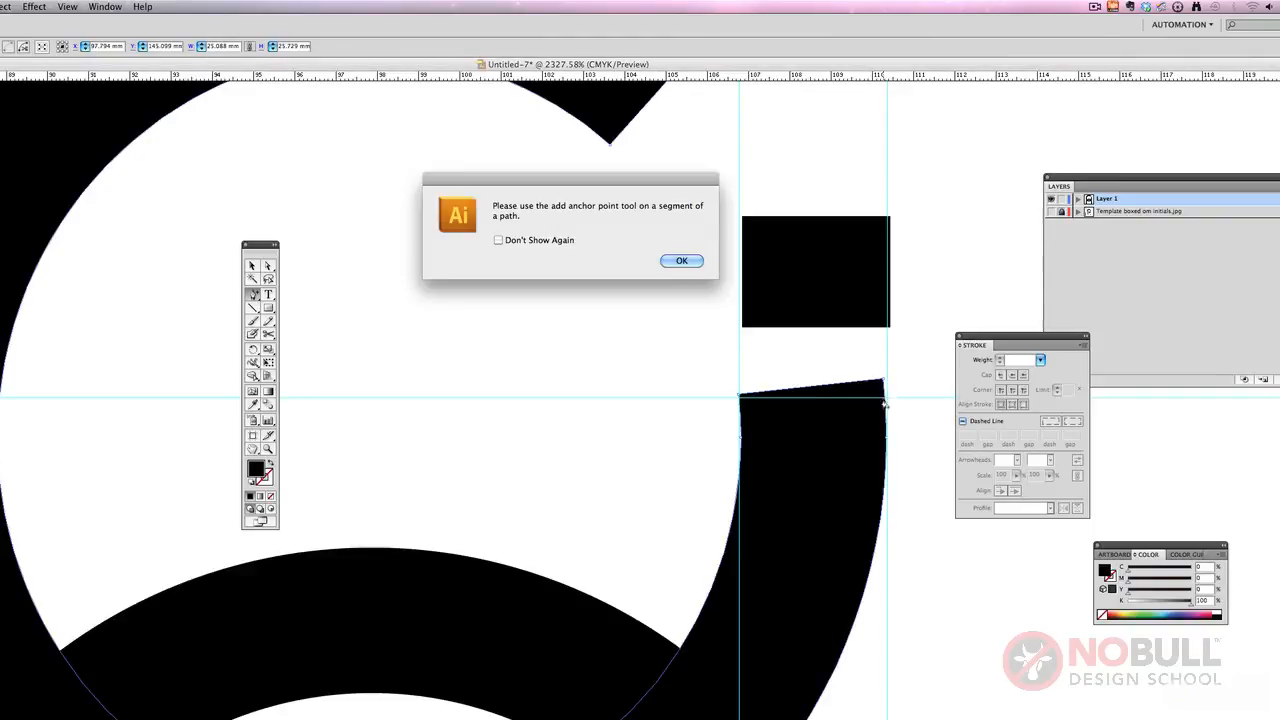
click(690, 262)
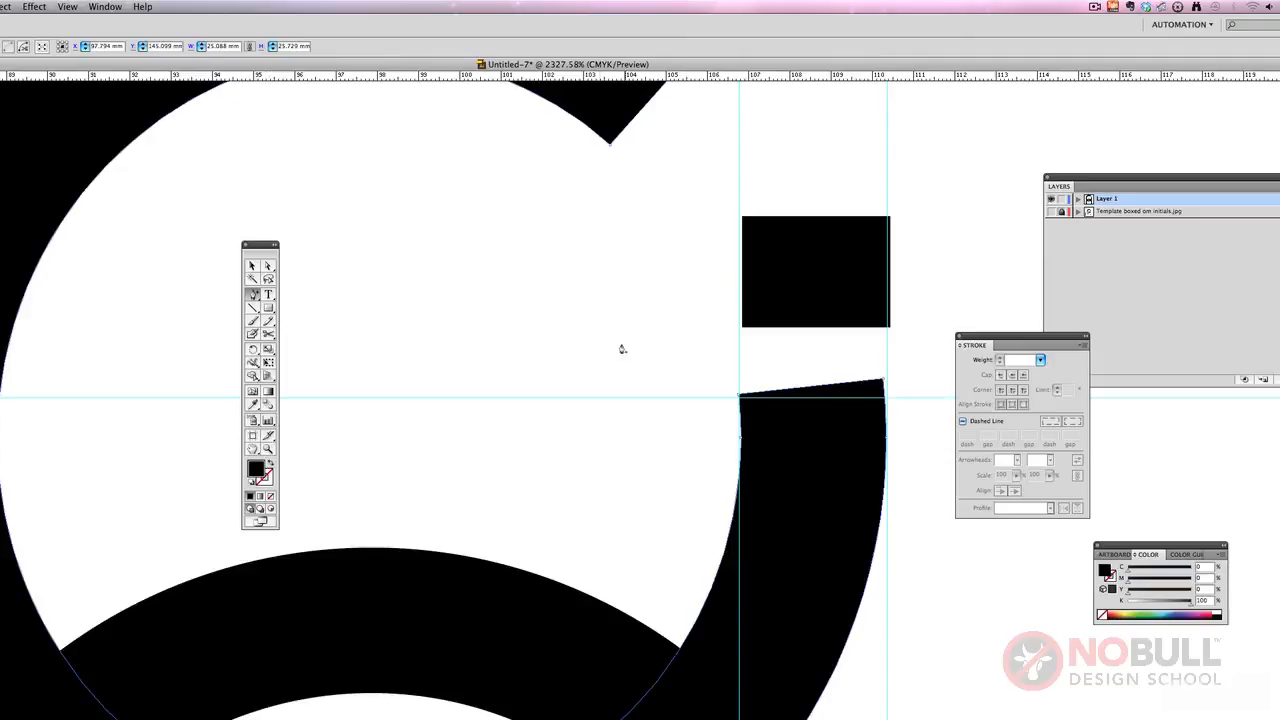
Step: Select the outlined C and add an anchor point on the stem's outer edge at the horizontal guide
click(268, 449)
drag(624, 322, 994, 500)
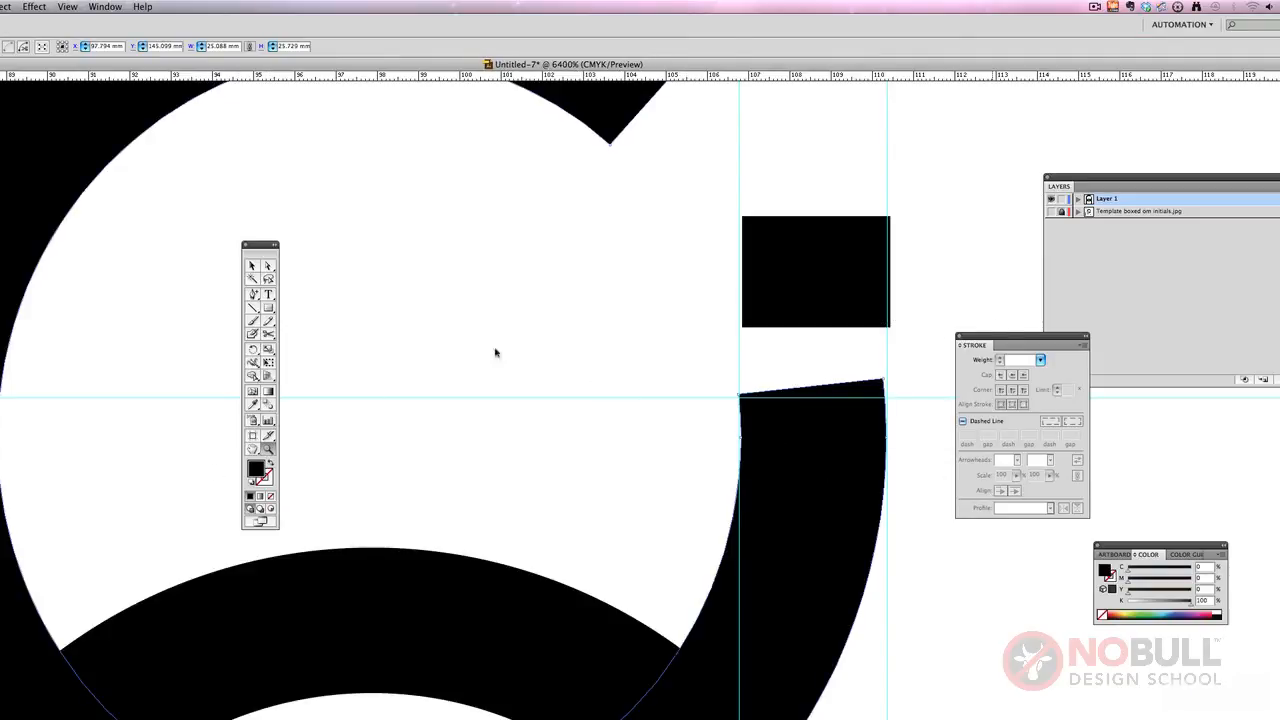
click(254, 267)
click(692, 407)
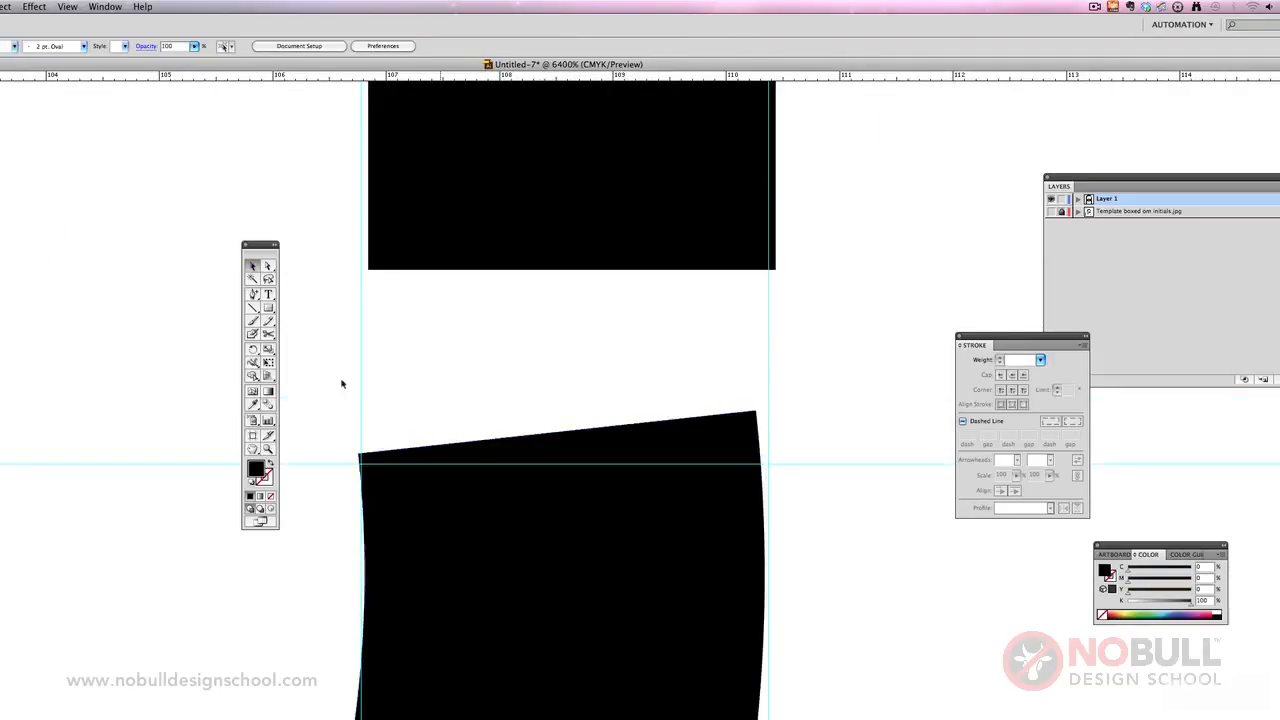
click(621, 443)
key(p)
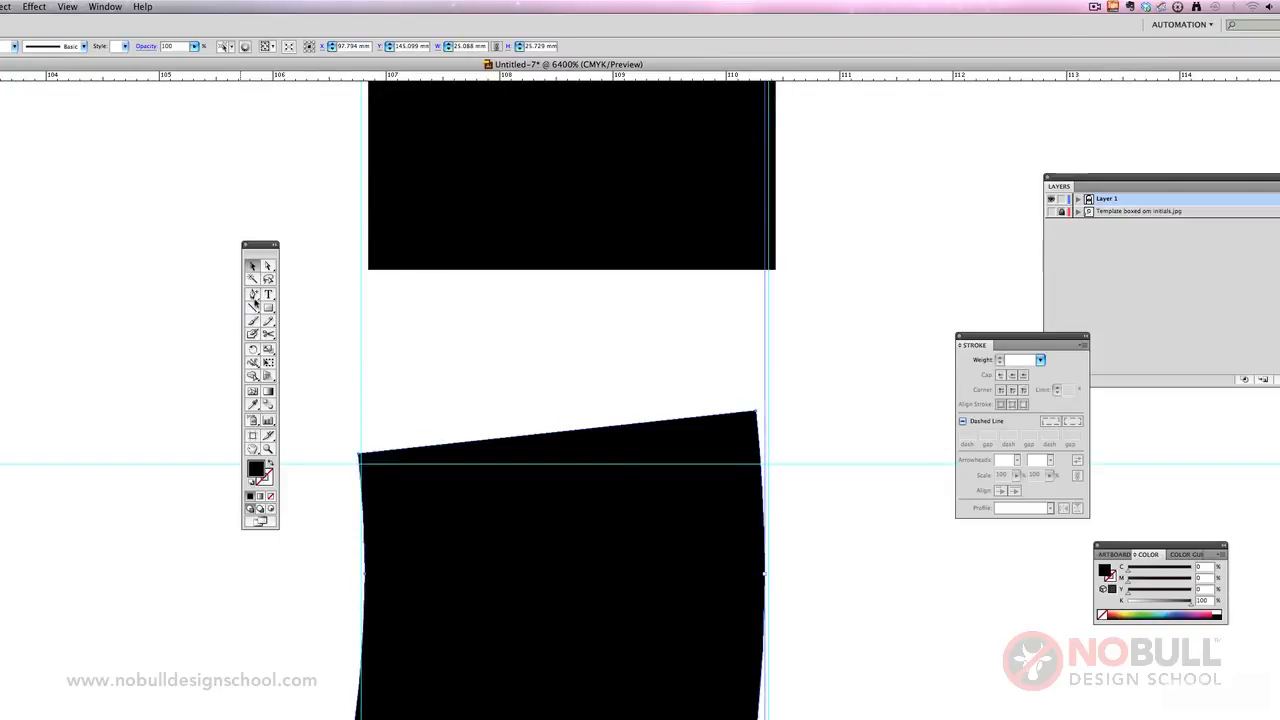
click(760, 469)
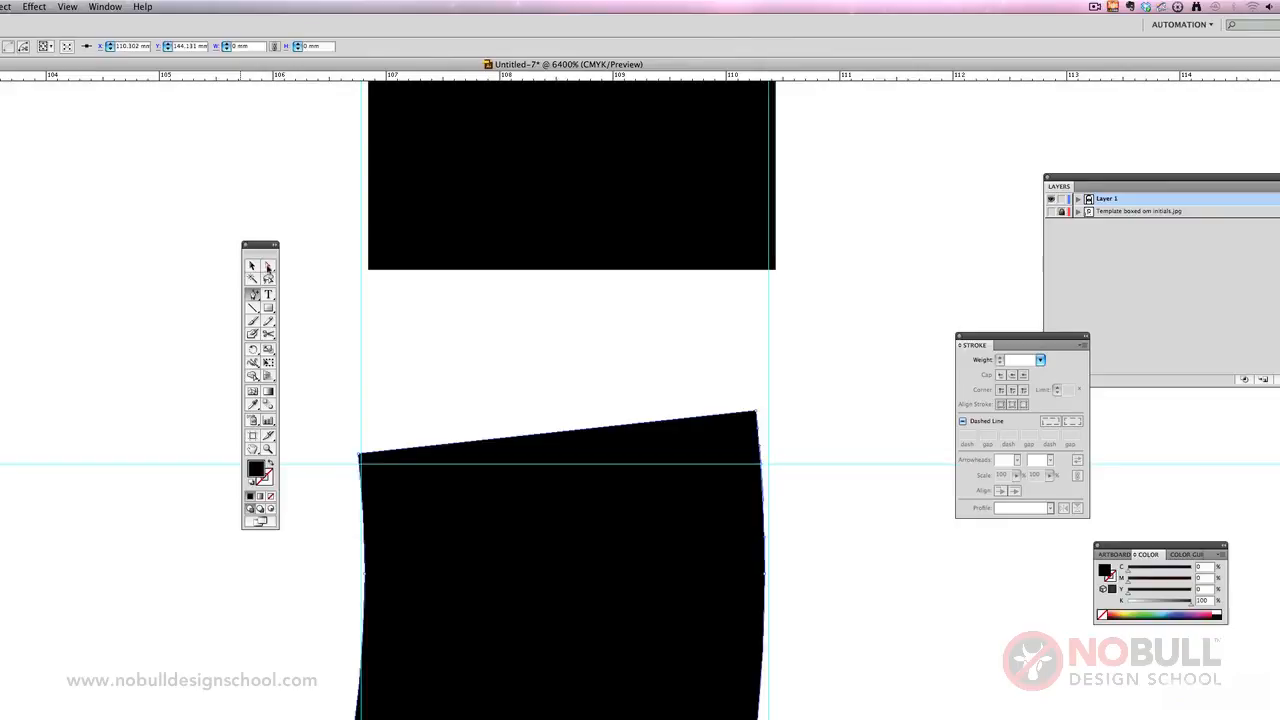
Step: Delete the stem's outer corner anchor above the guide and move the inner corner anchor down onto the guide
click(252, 293)
click(306, 321)
click(758, 415)
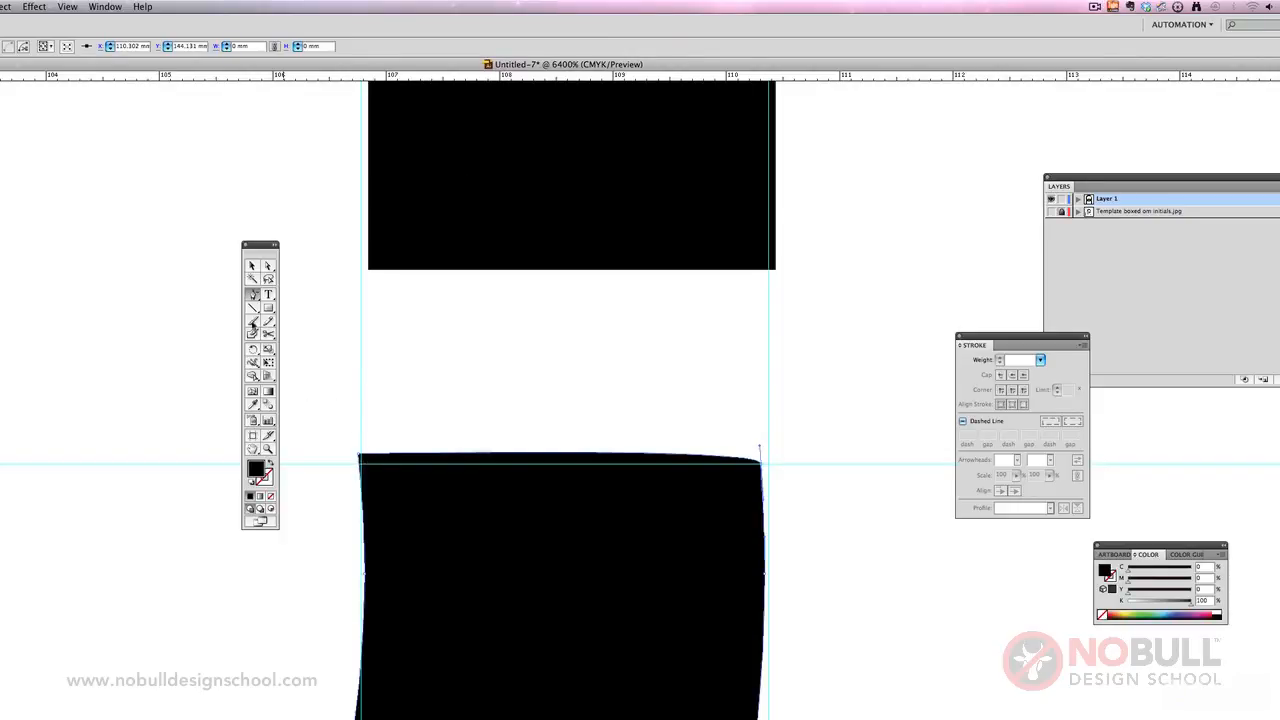
click(268, 265)
drag(359, 454, 362, 465)
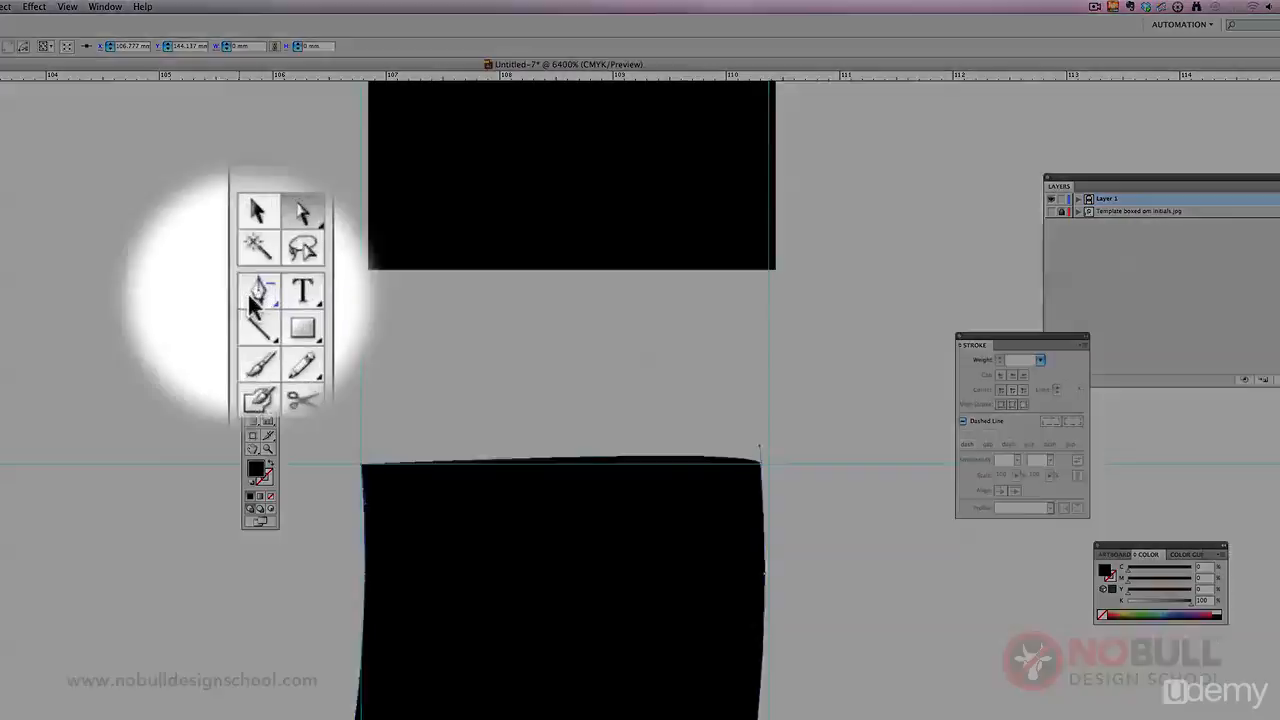
Step: Convert the stem's outer top anchor to a corner point to straighten the top edge along the guide
drag(250, 292, 320, 347)
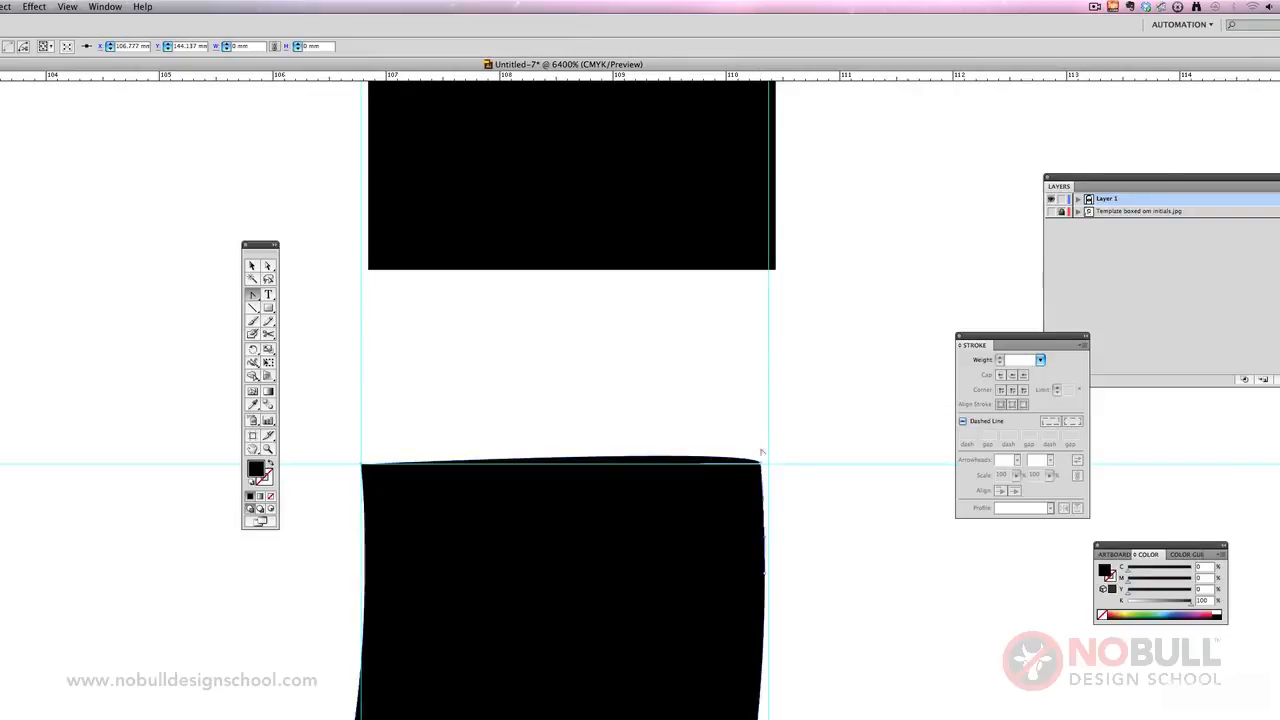
click(760, 461)
drag(253, 294, 291, 330)
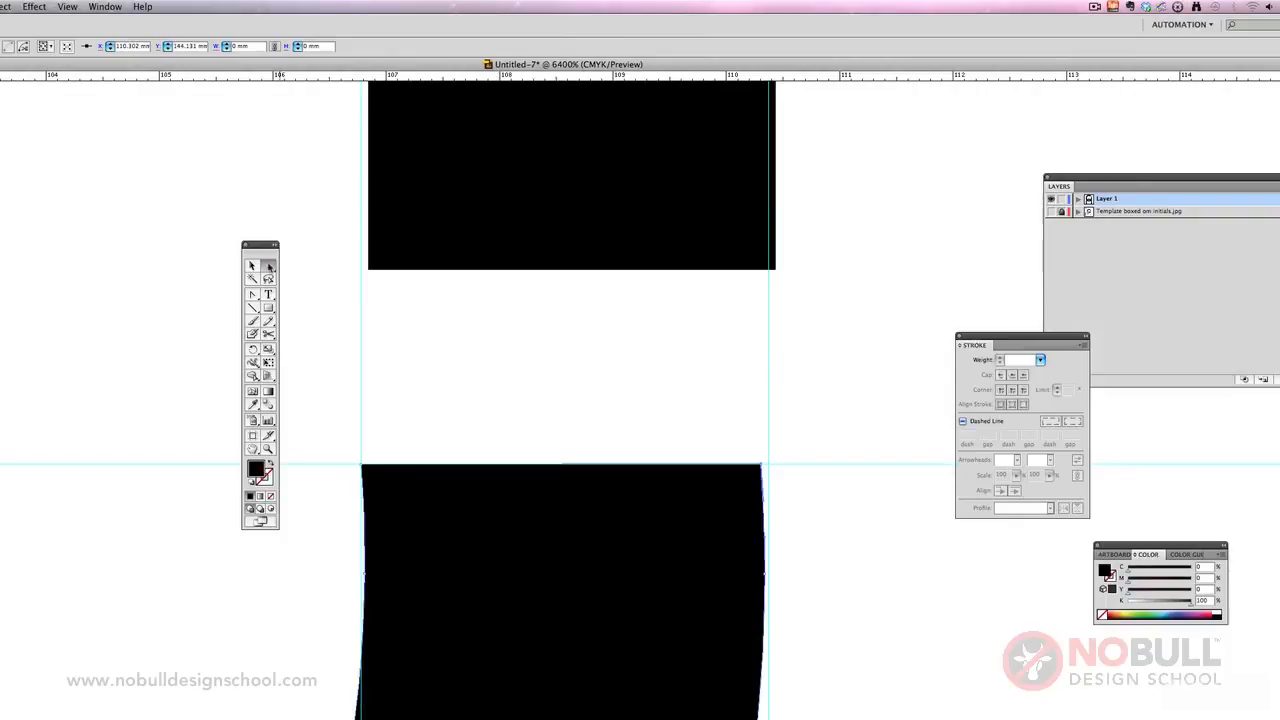
Step: Align the i's dot between the two vertical guides and move it down slightly closer to the stem
click(407, 316)
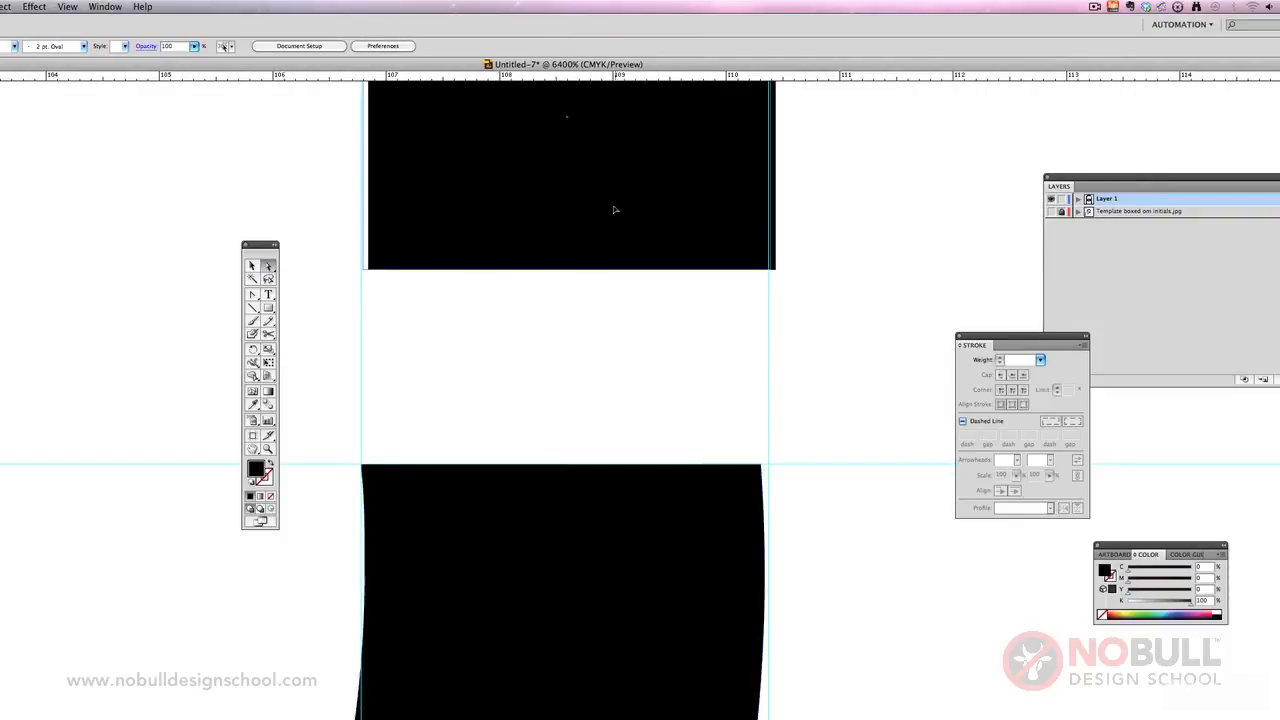
click(614, 210)
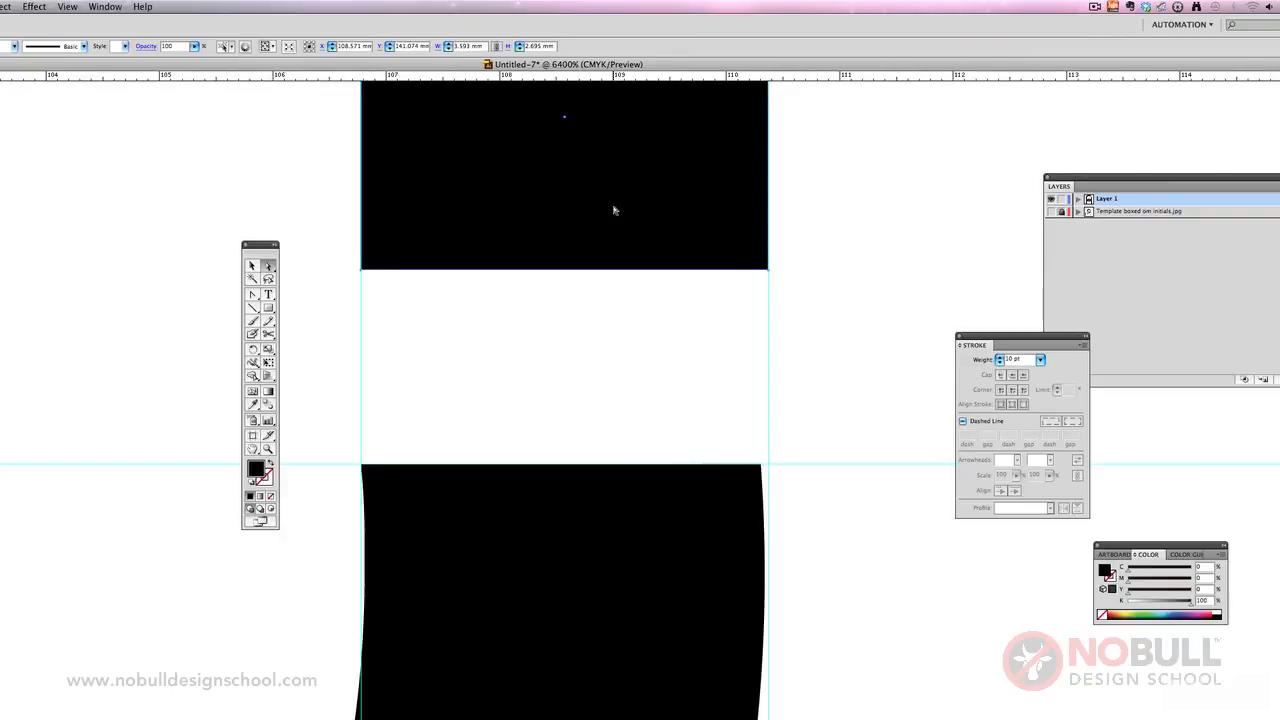
click(268, 449)
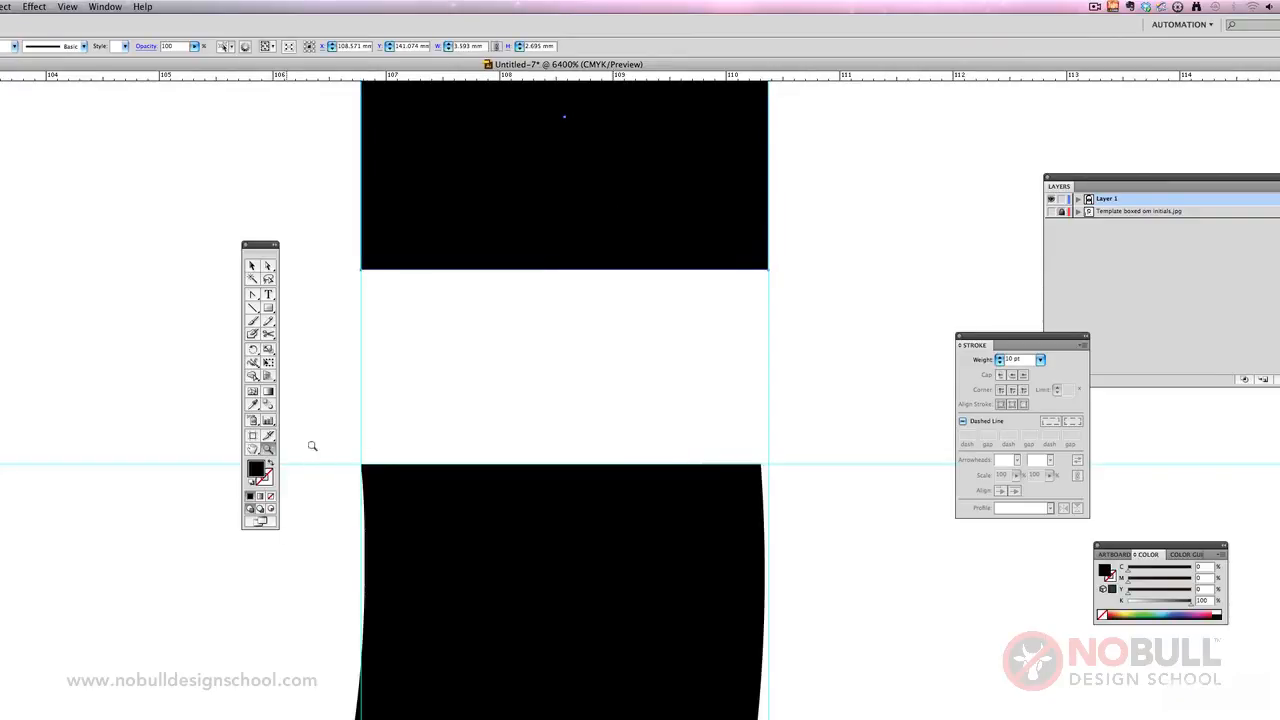
alt+click(470, 417)
alt+click(504, 424)
alt+click(500, 431)
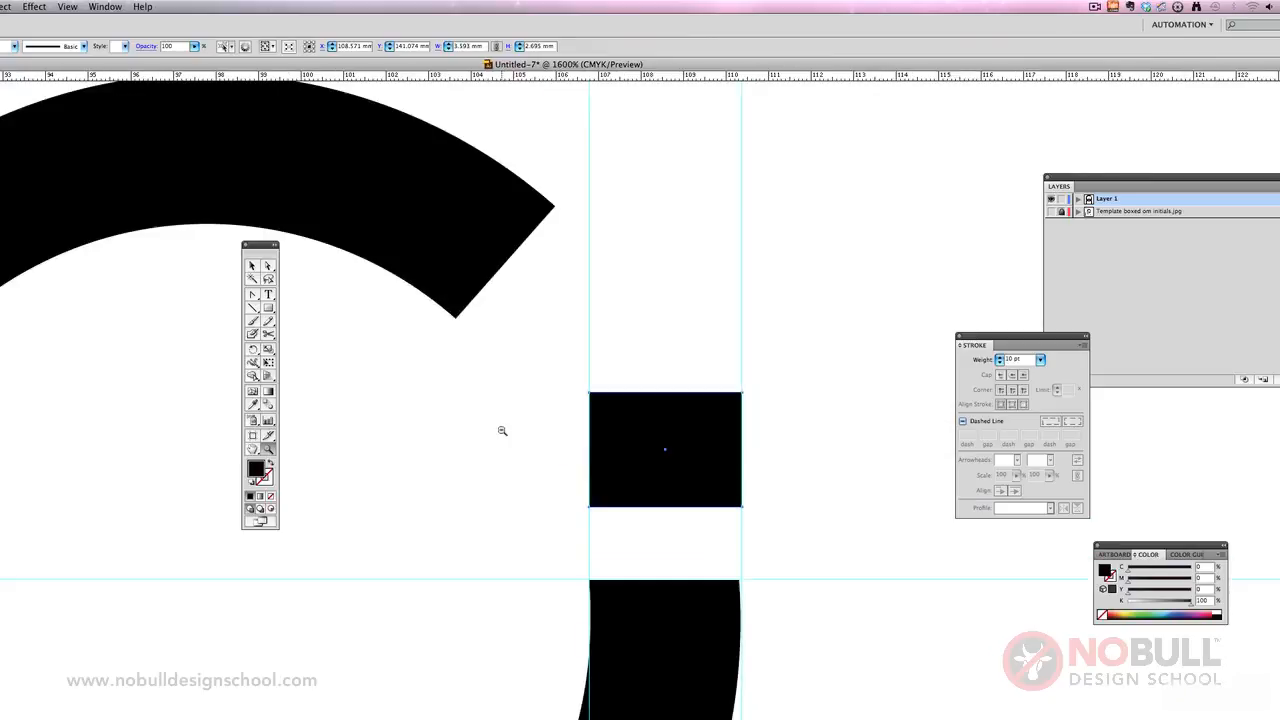
alt+click(502, 432)
alt+click(502, 430)
alt+click(502, 430)
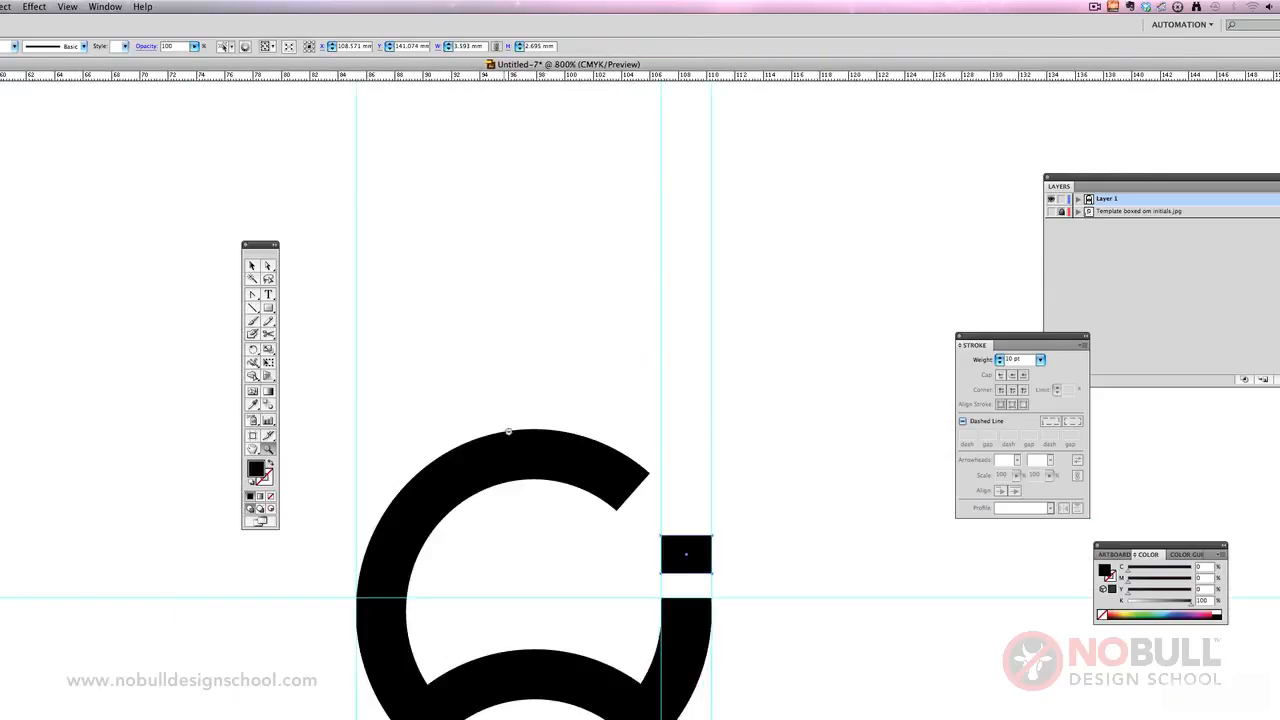
scroll(551, 440, down, 3)
scroll(551, 440, up, 1)
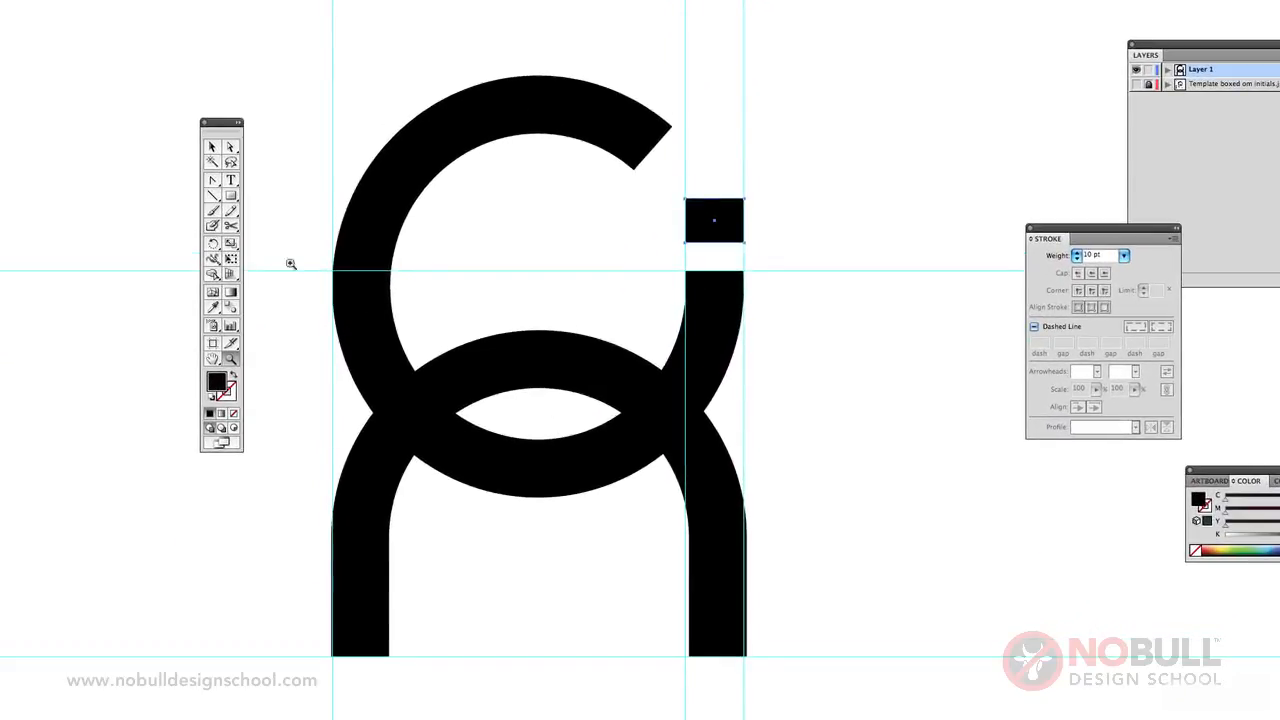
click(244, 191)
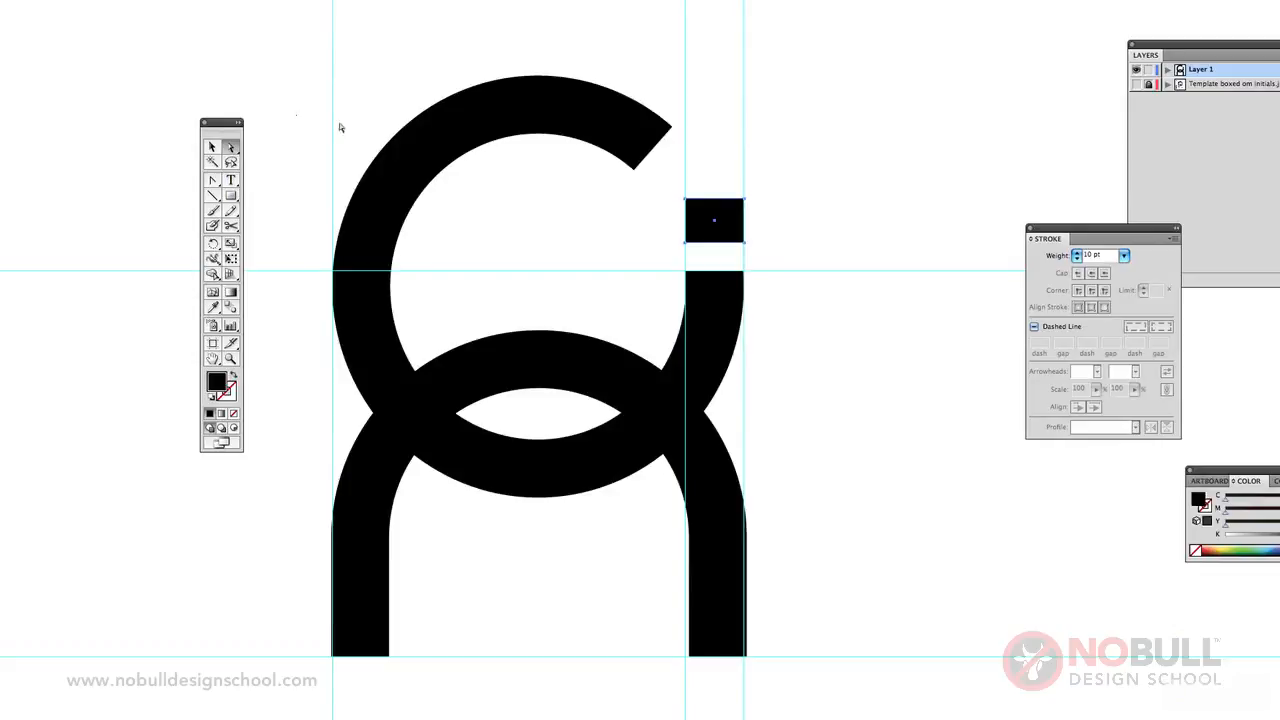
click(985, 188)
drag(719, 225, 722, 238)
click(807, 245)
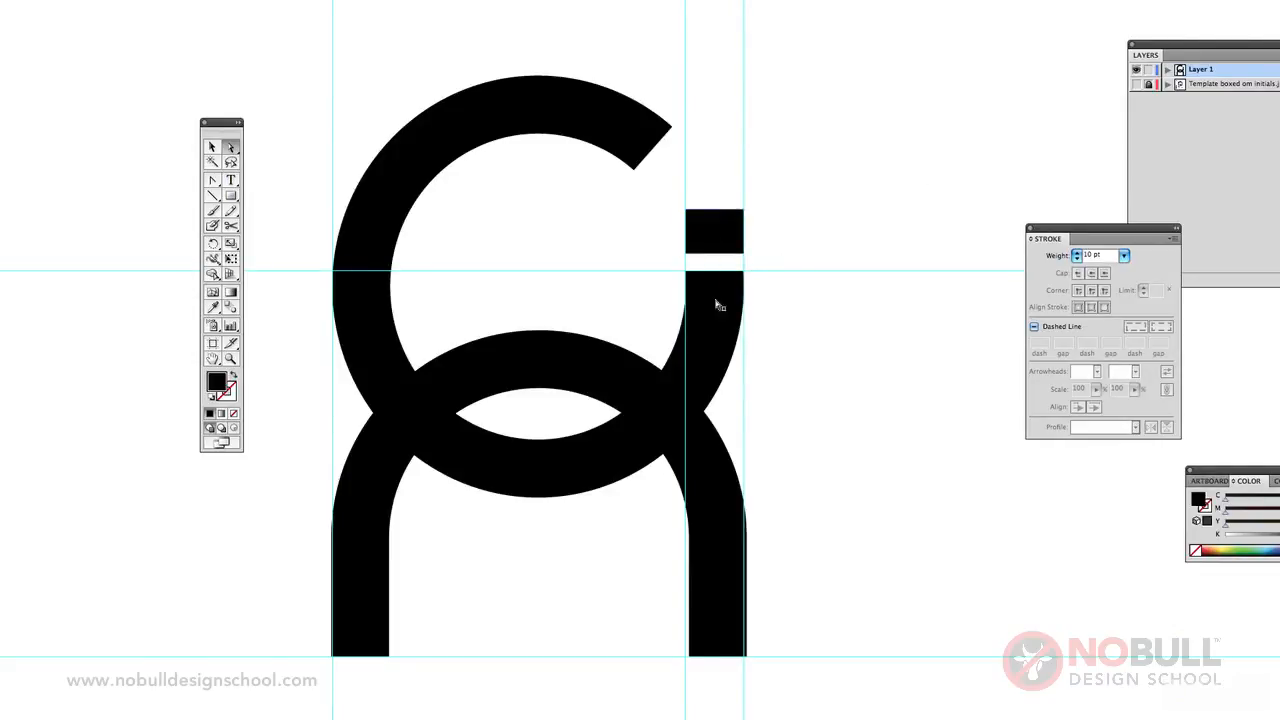
Step: Select only the arch path and outline its stroke to turn it into a filled shape
click(233, 358)
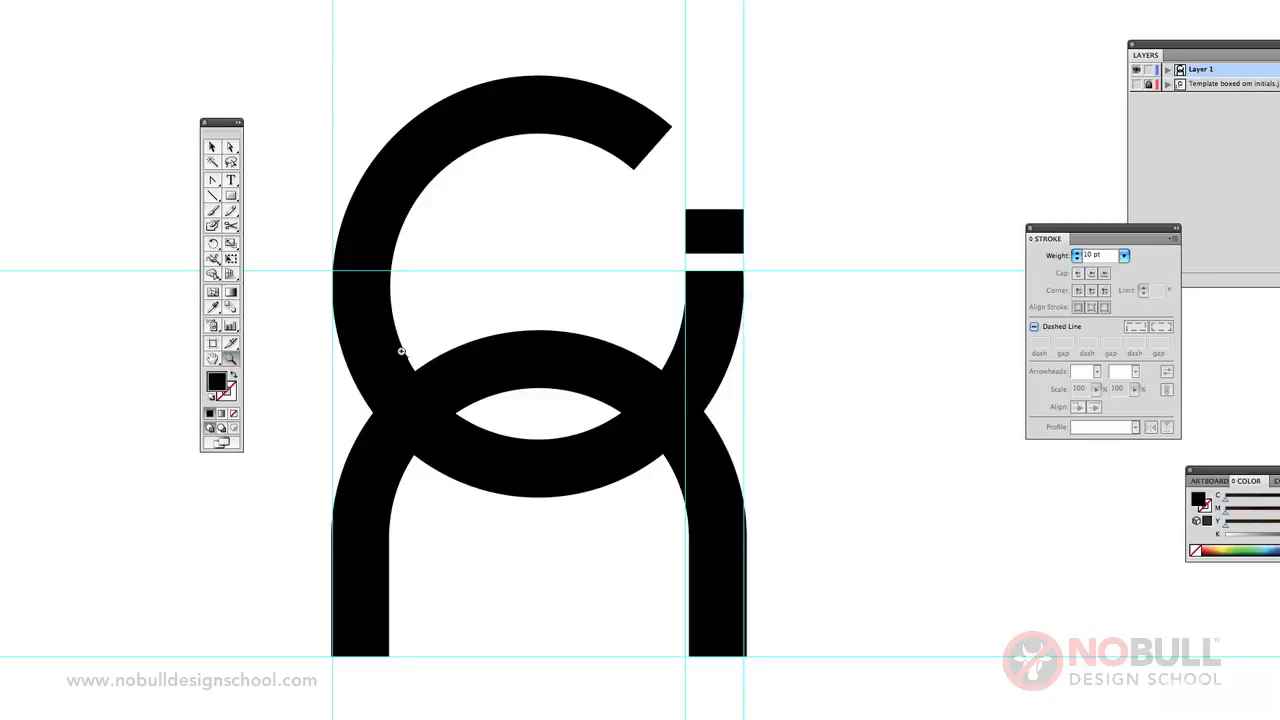
alt+click(500, 345)
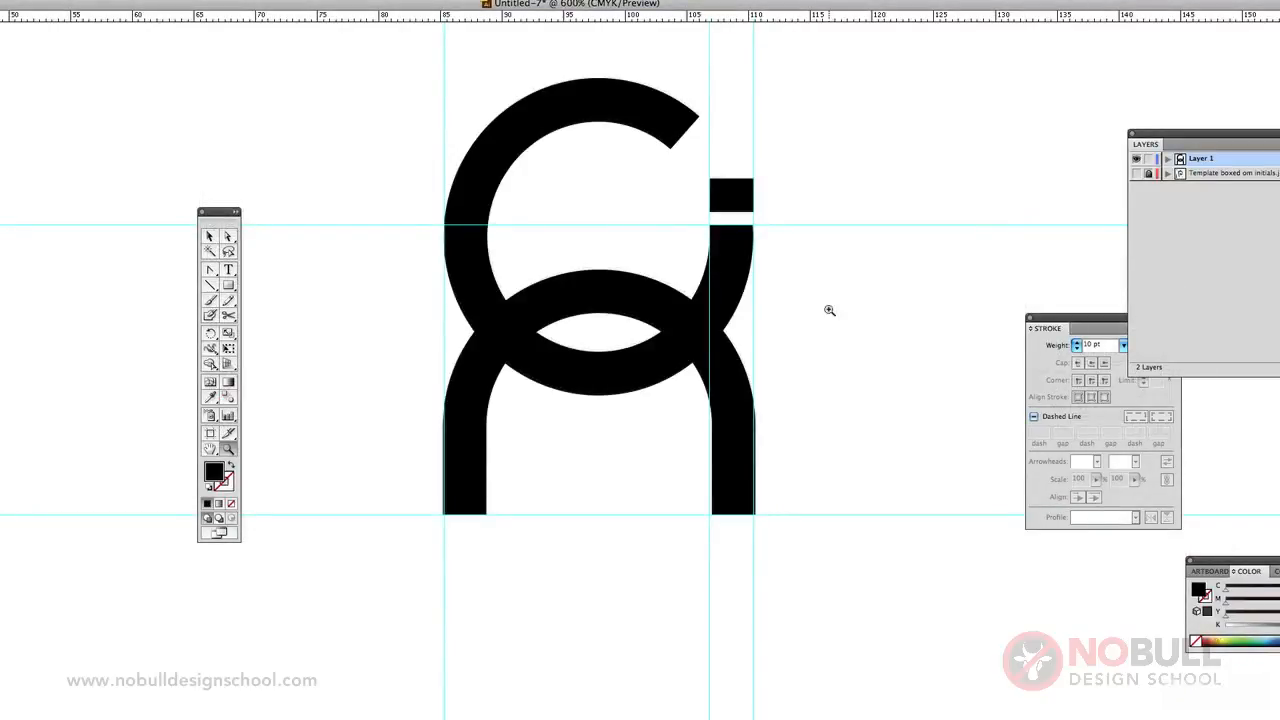
click(210, 236)
drag(395, 371, 550, 481)
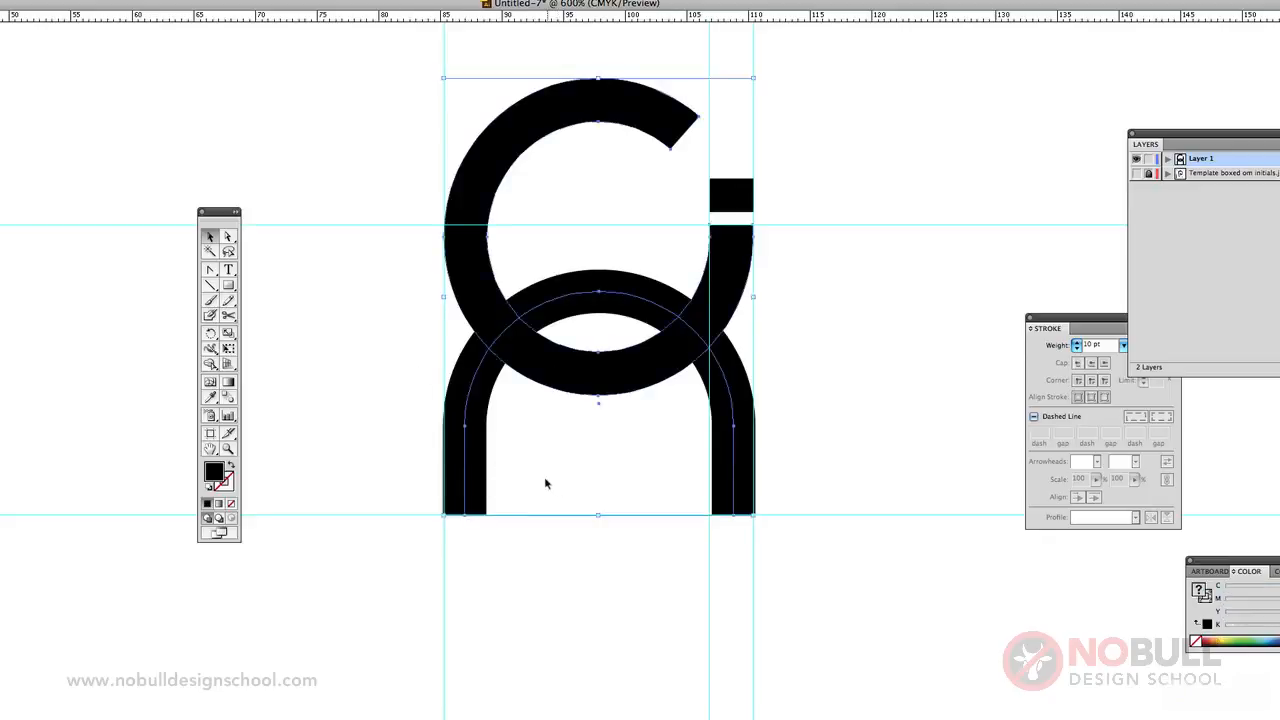
key(super+shift+a)
click(465, 451)
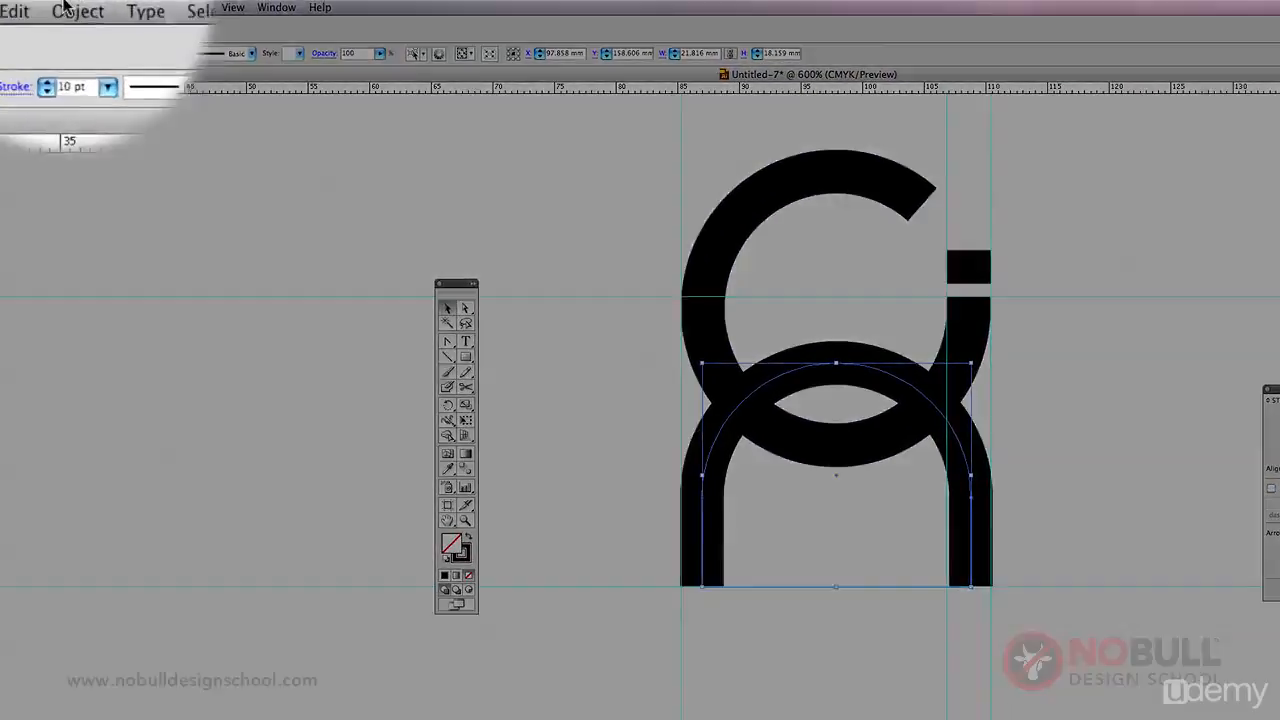
click(70, 13)
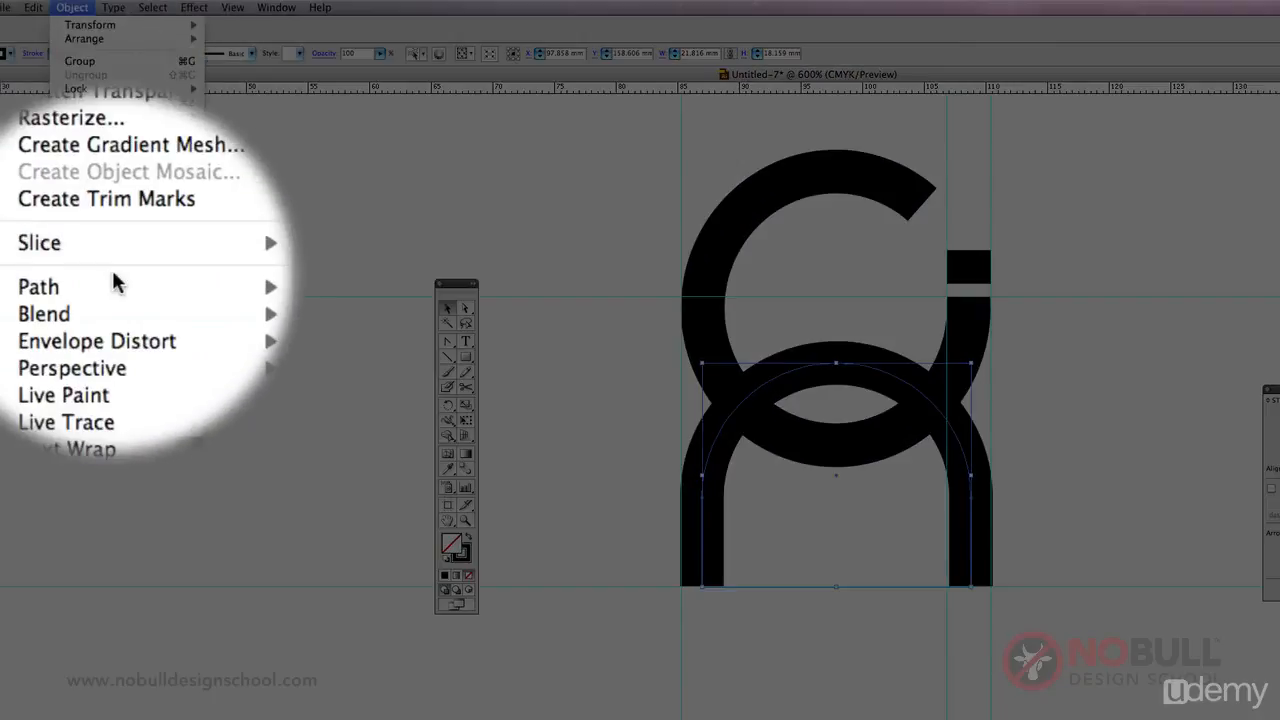
mouse_move(149, 280)
click(265, 320)
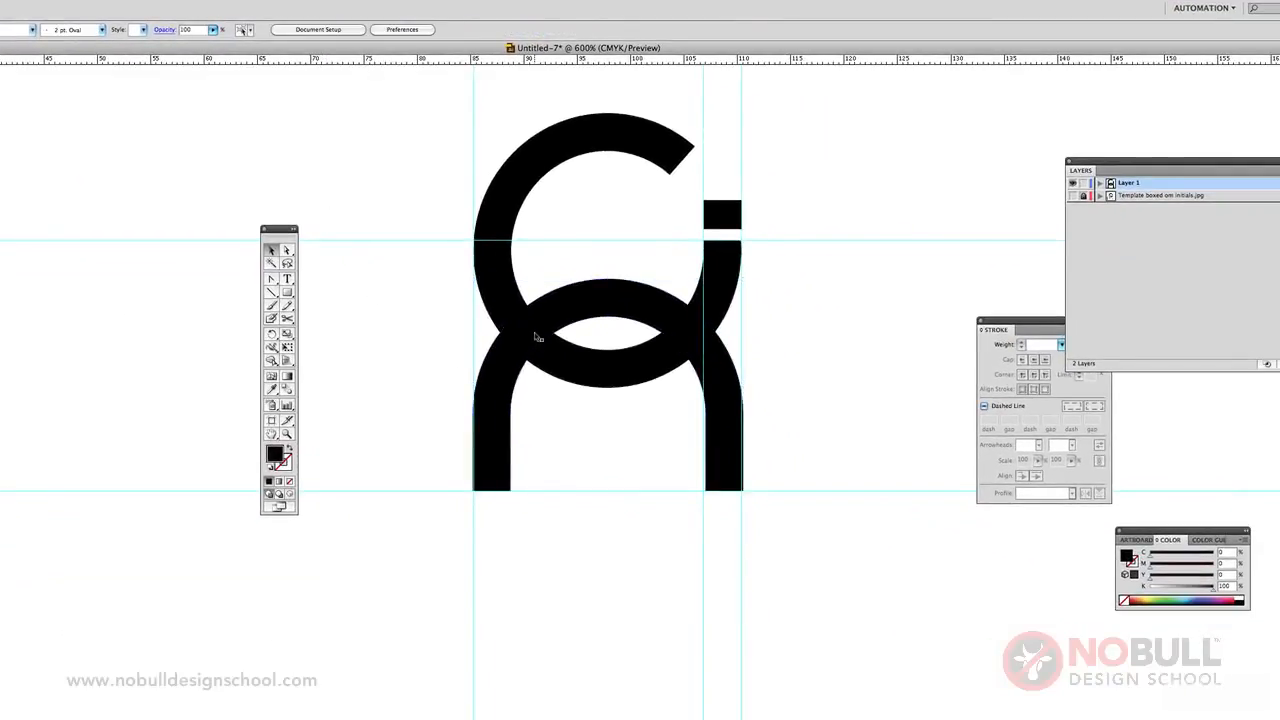
Step: Set the fill of the C and the i's dot to 50% black
click(536, 337)
click(502, 294)
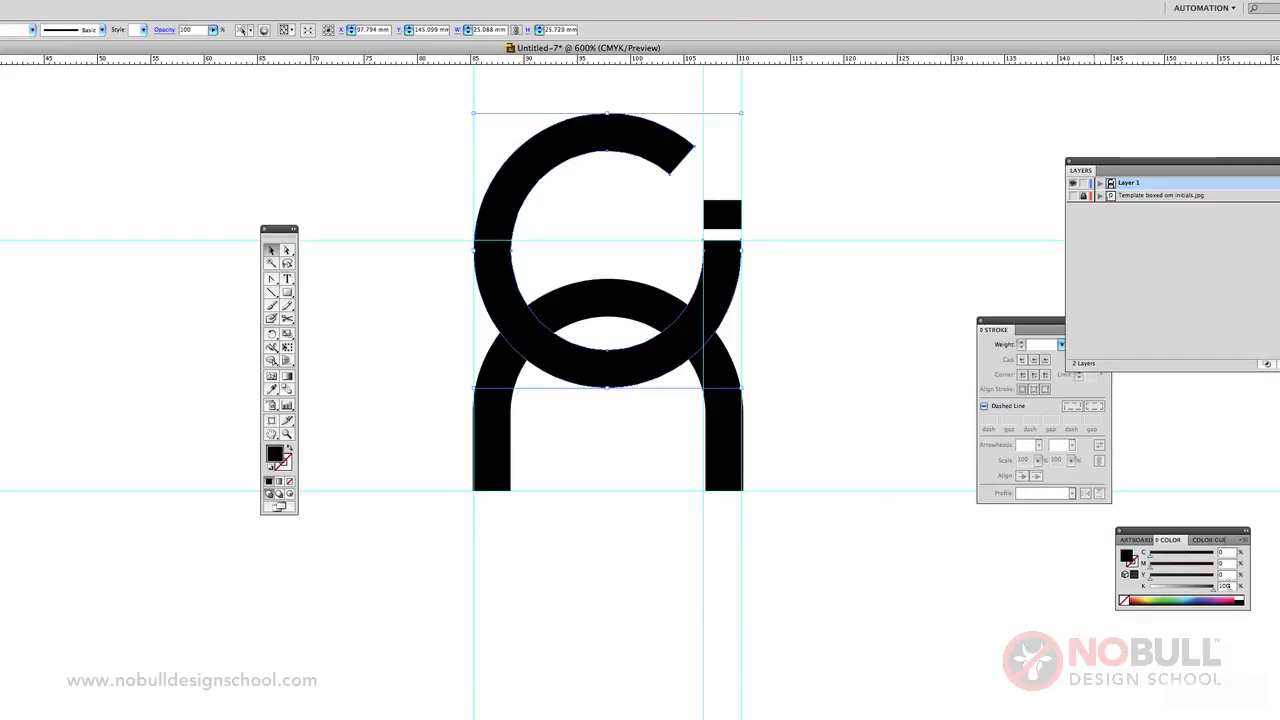
drag(1228, 586, 1191, 586)
text(50)
key(Return)
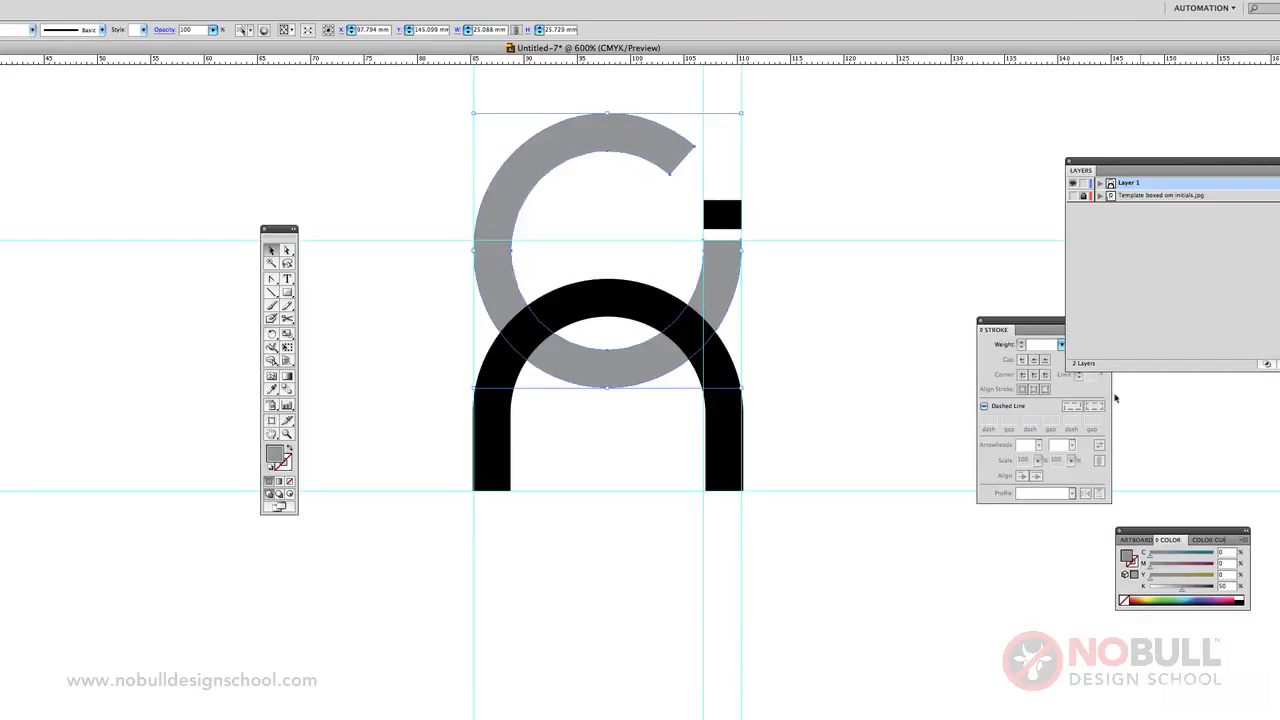
click(727, 216)
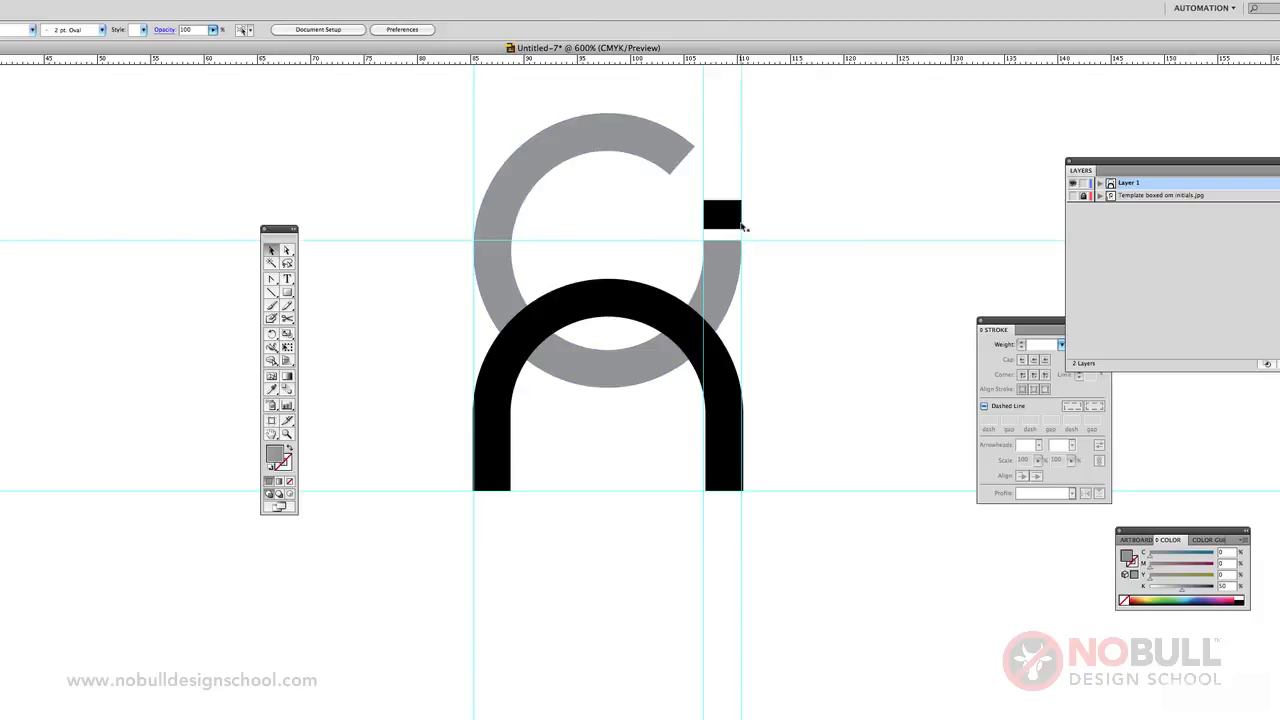
click(1192, 587)
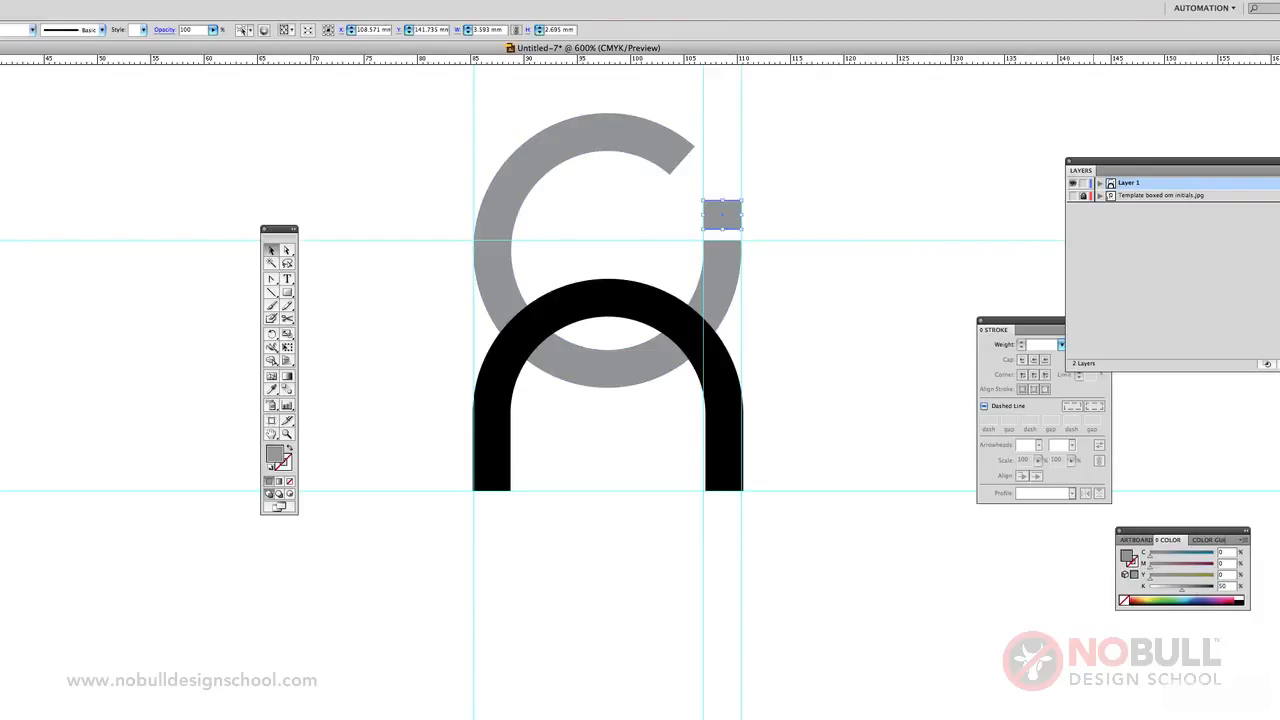
Step: Select the C and the arch together and split them where they overlap with the Pathfinder Divide operation
click(610, 372)
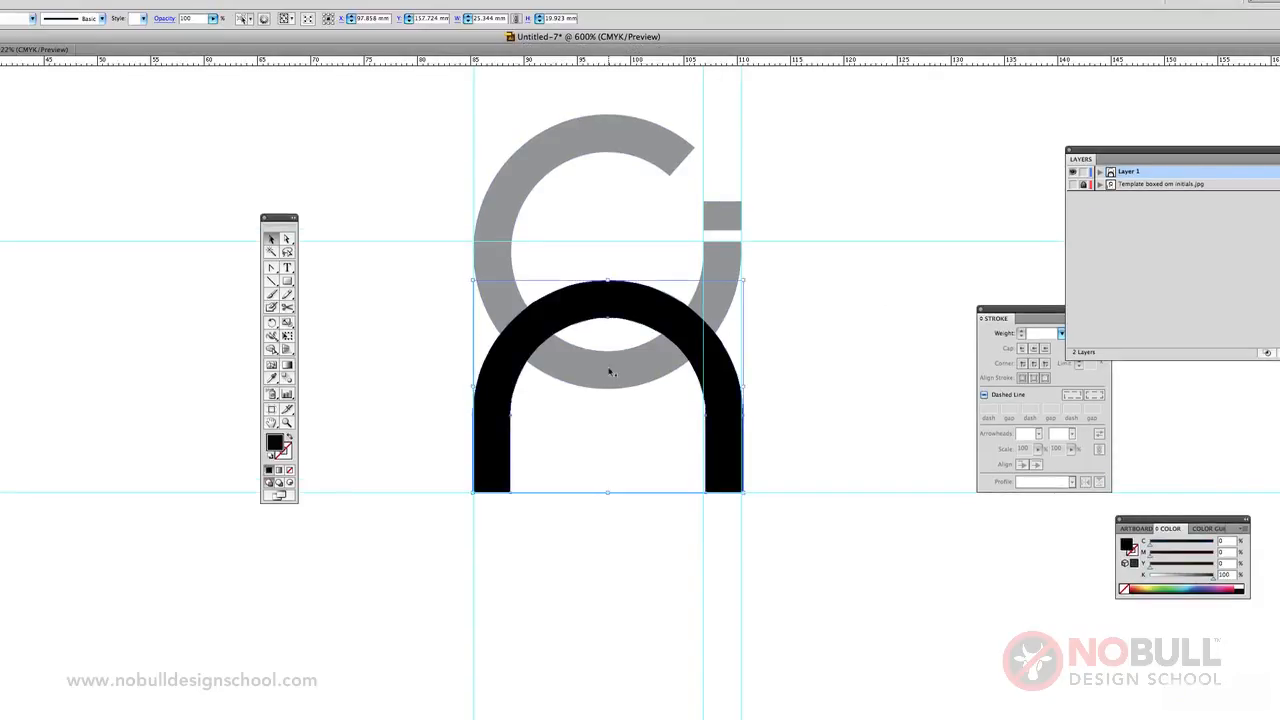
click(609, 372)
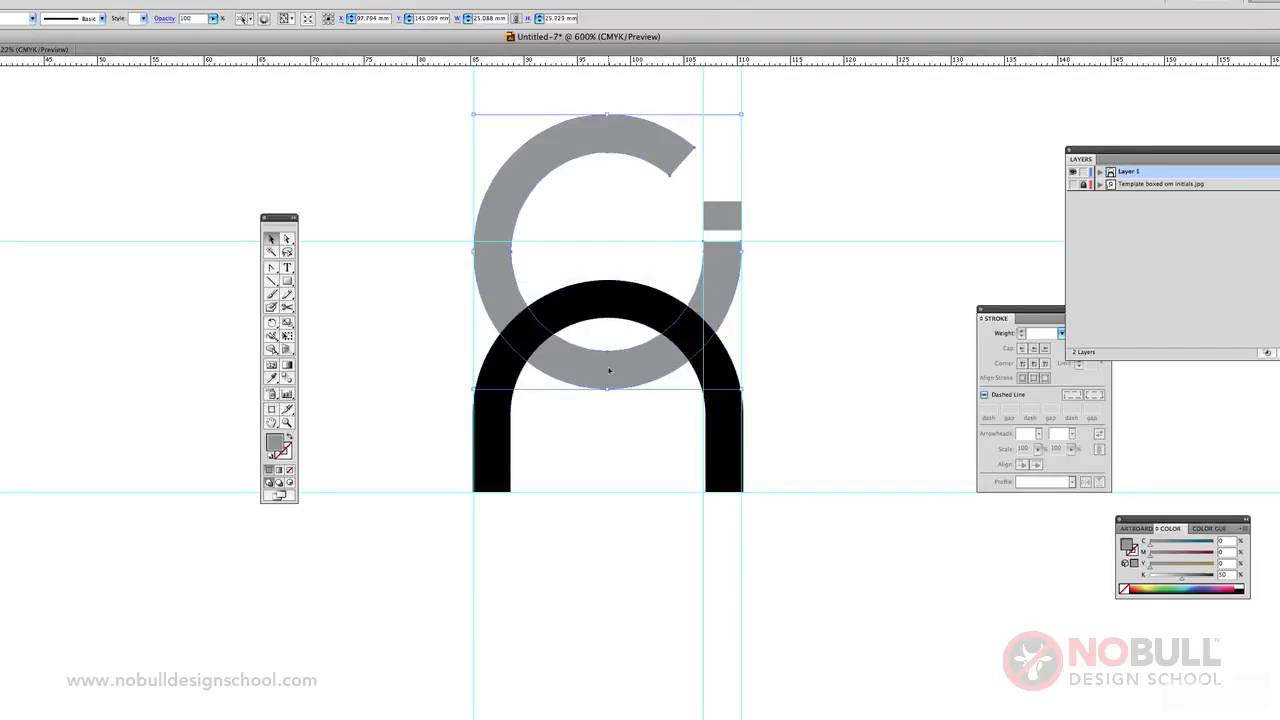
shift+click(568, 316)
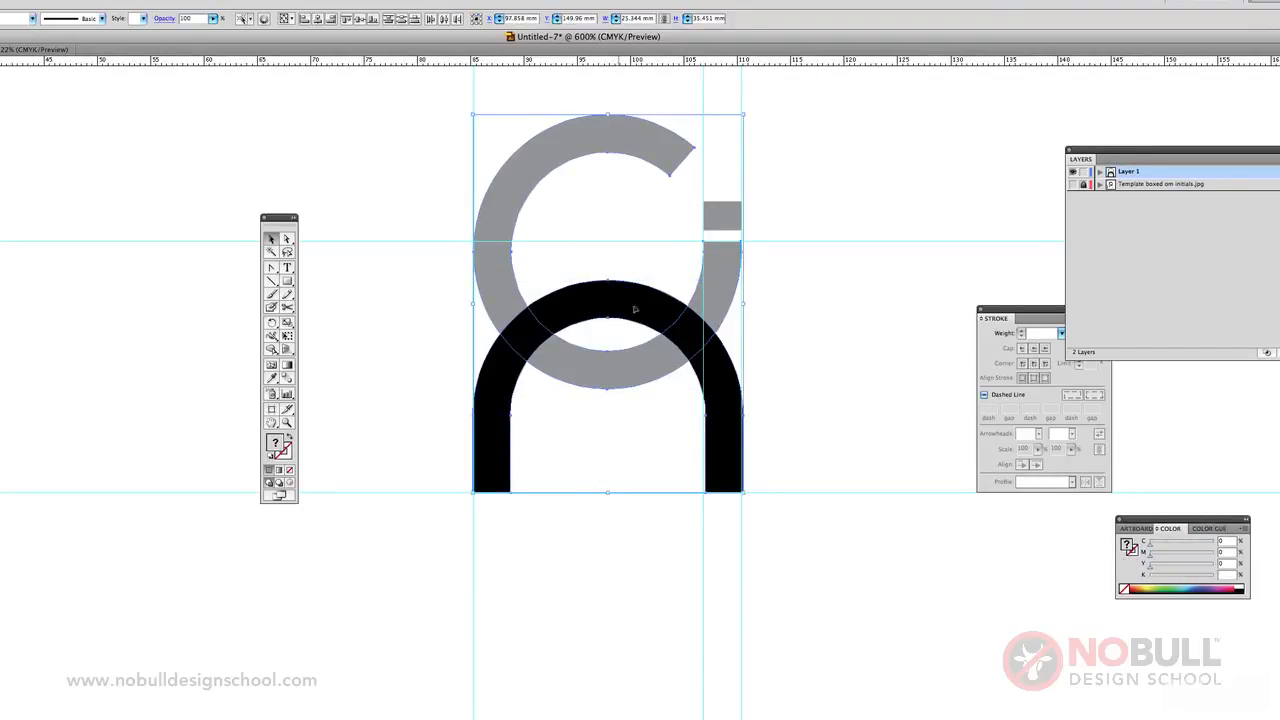
click(584, 442)
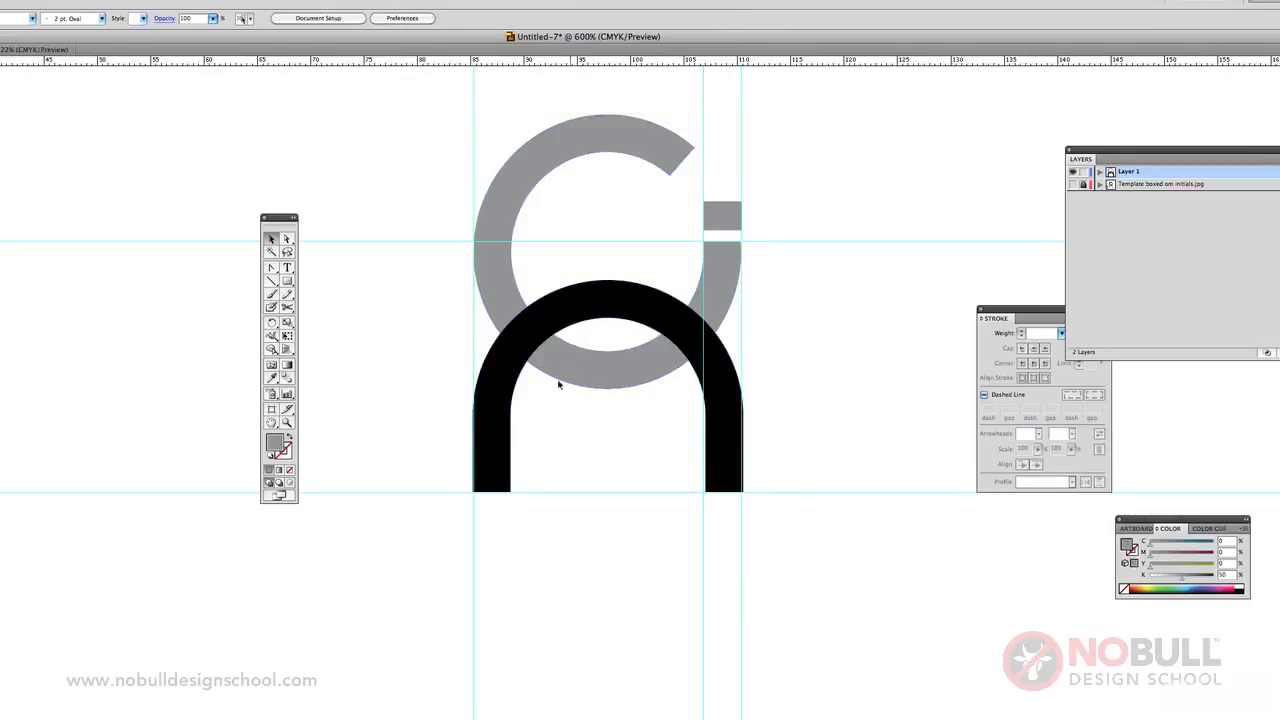
click(609, 300)
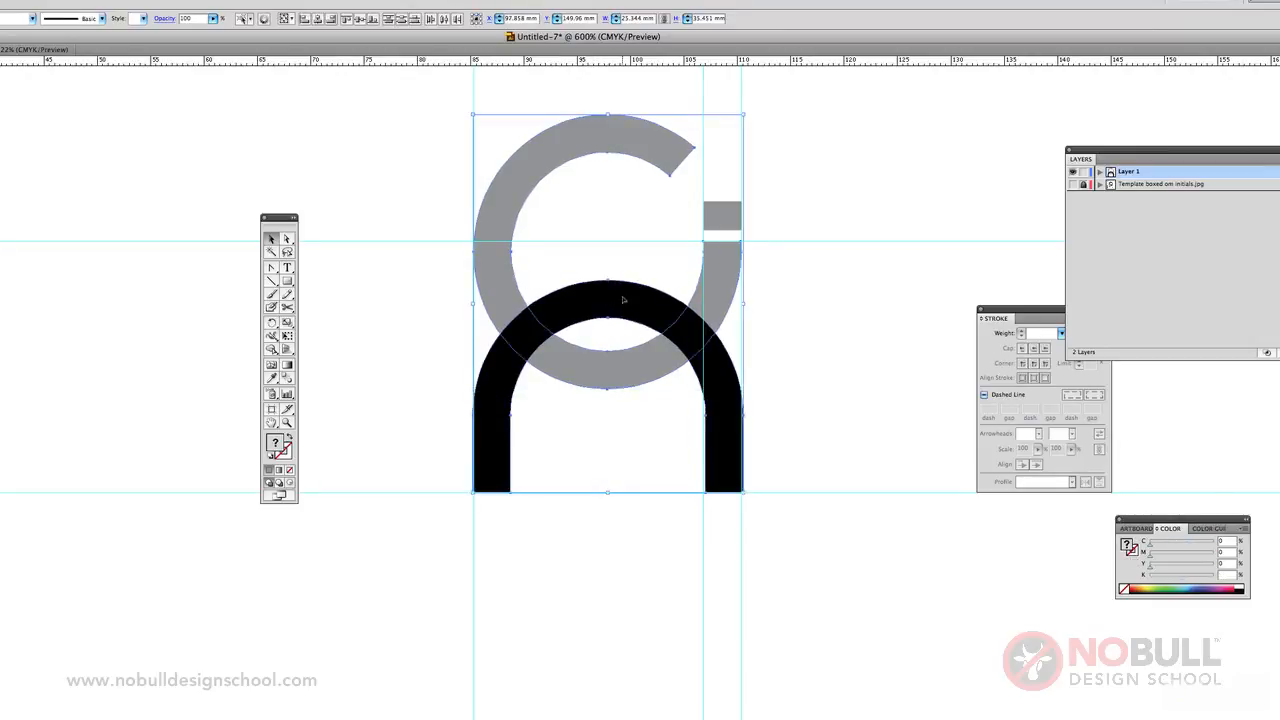
click(107, 7)
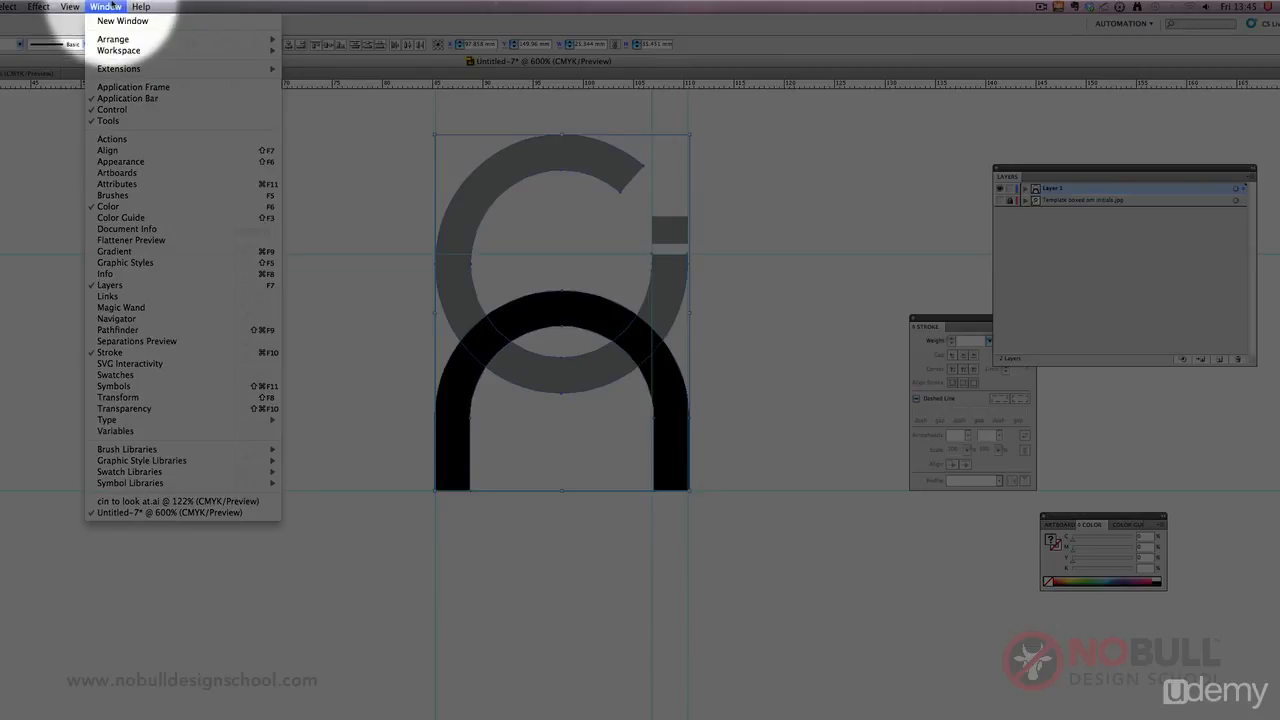
click(150, 329)
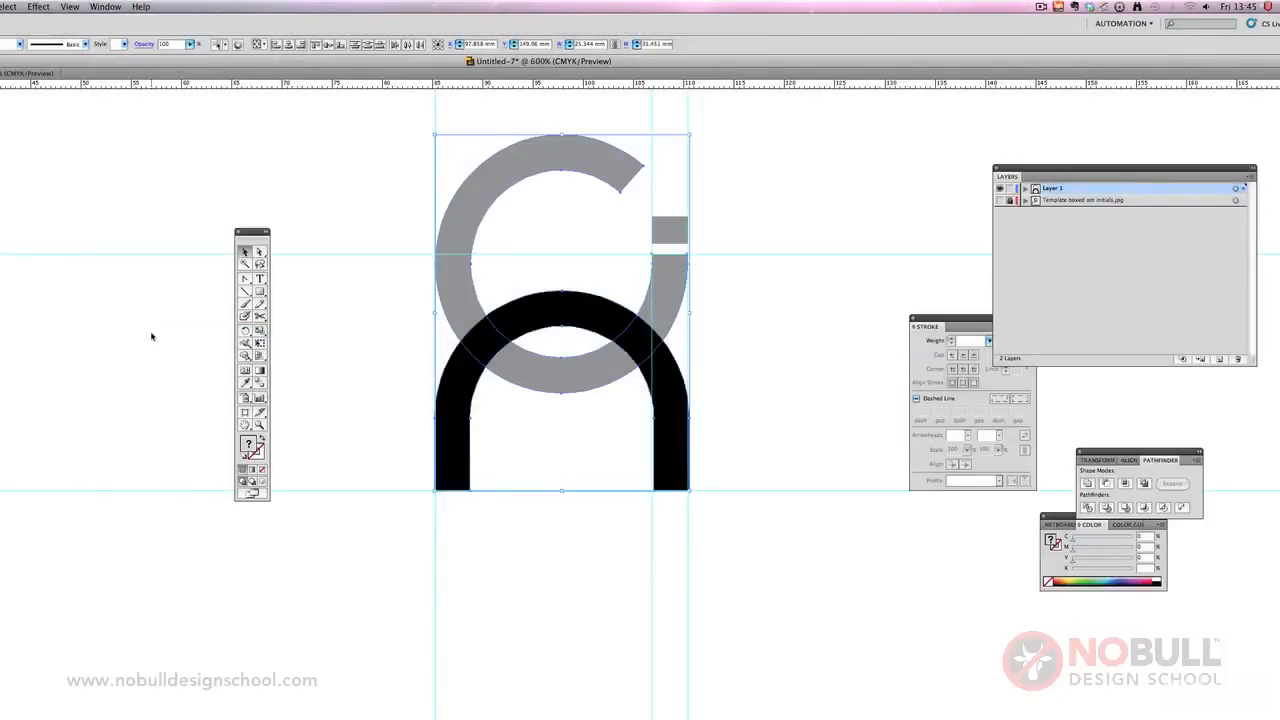
drag(1105, 450, 772, 186)
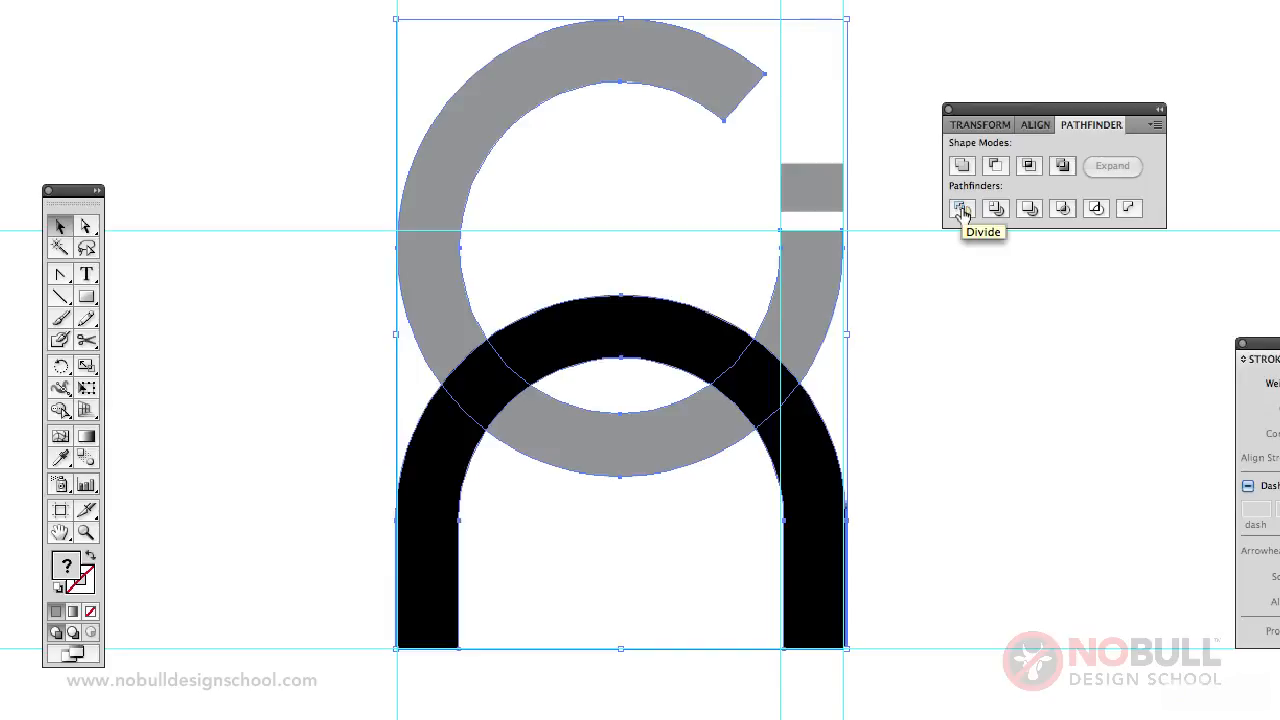
click(960, 210)
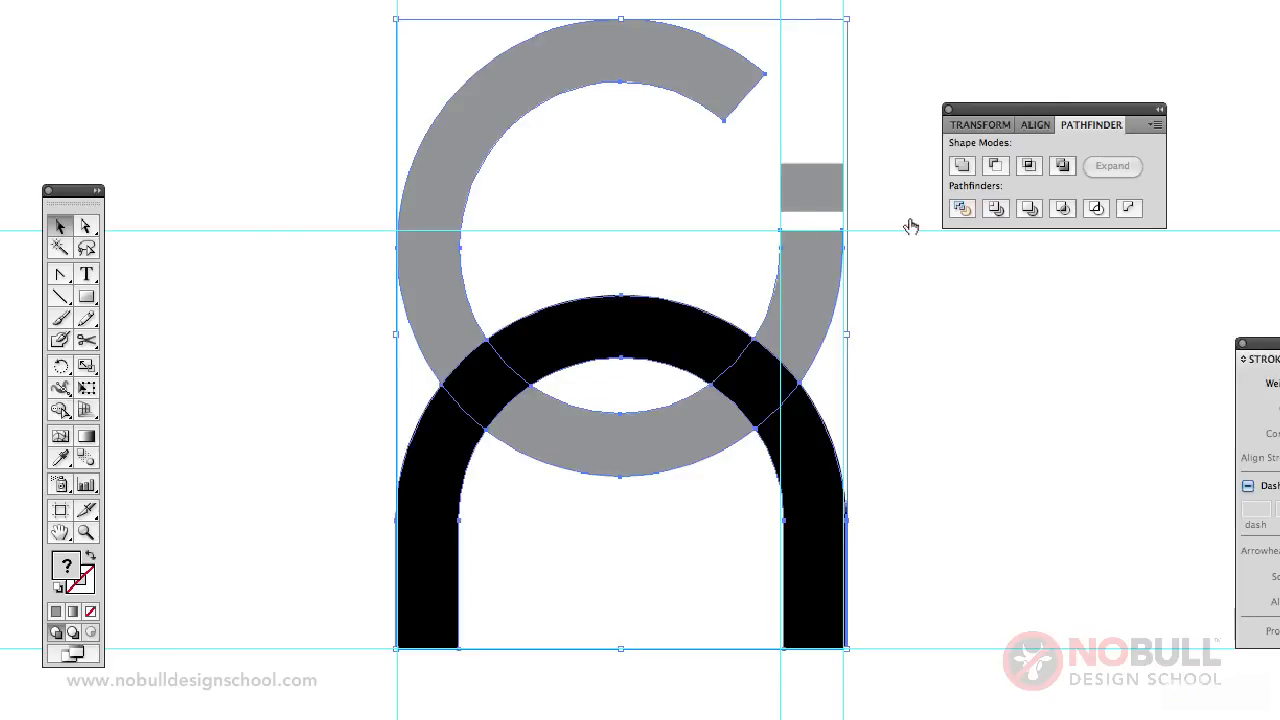
Step: Directly select the overlap piece at the right-hand crossing of the C and arch and give it the C's grey fill with the Eyedropper
click(86, 226)
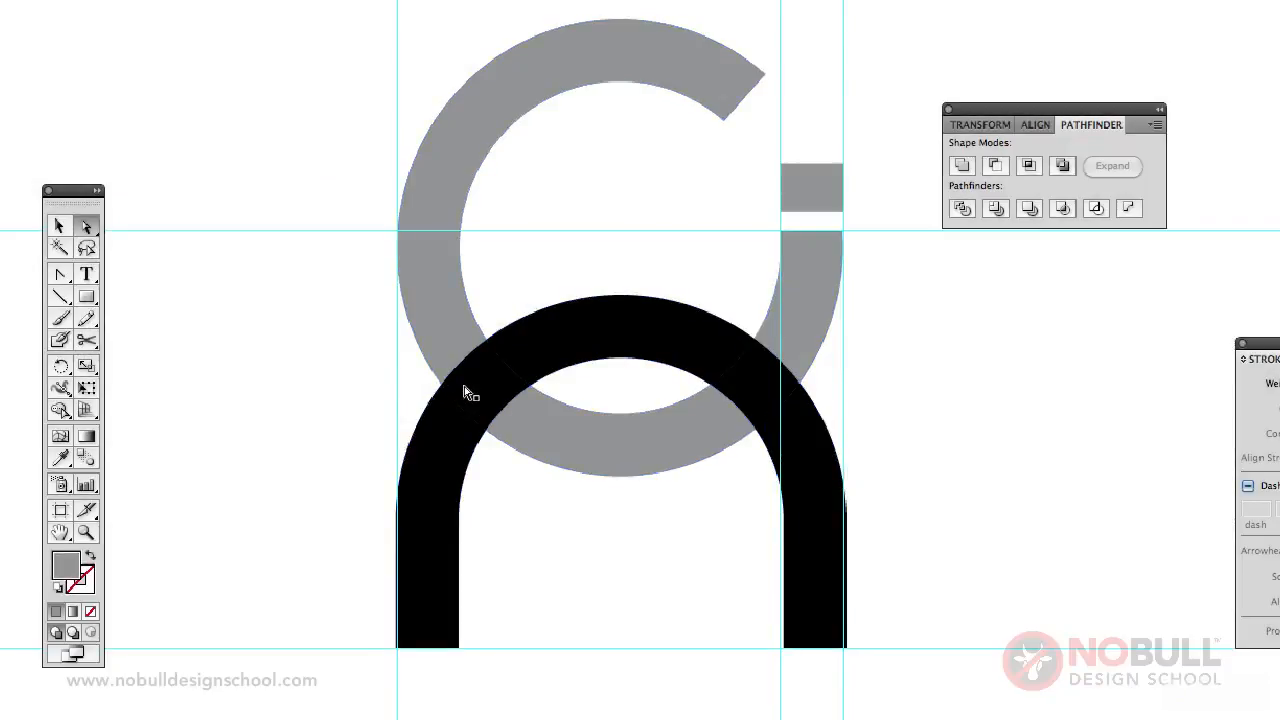
click(468, 392)
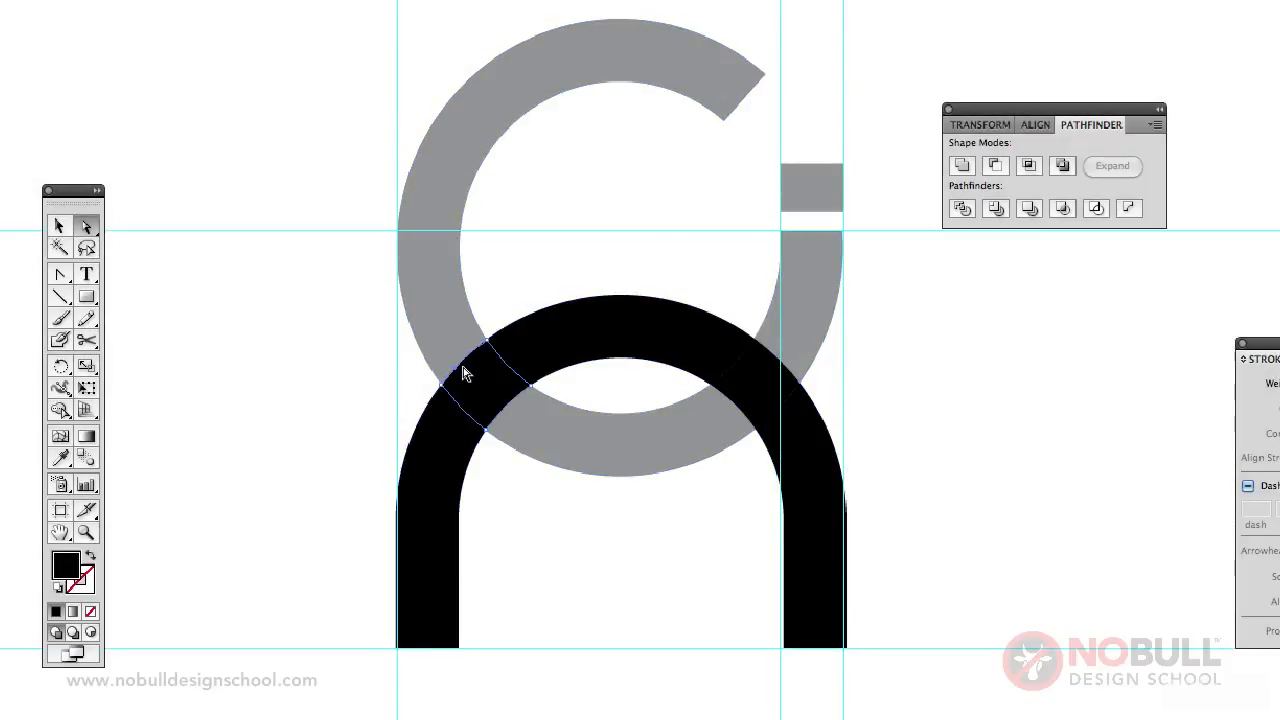
click(808, 434)
click(670, 442)
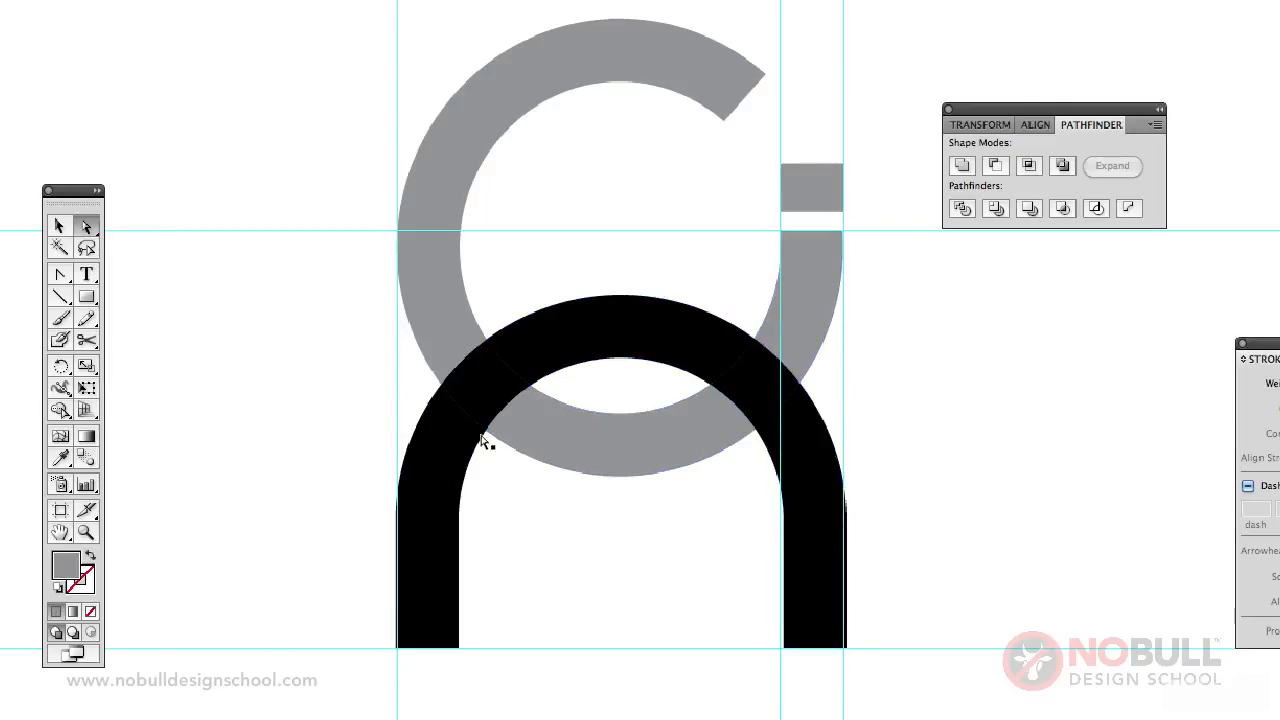
click(435, 500)
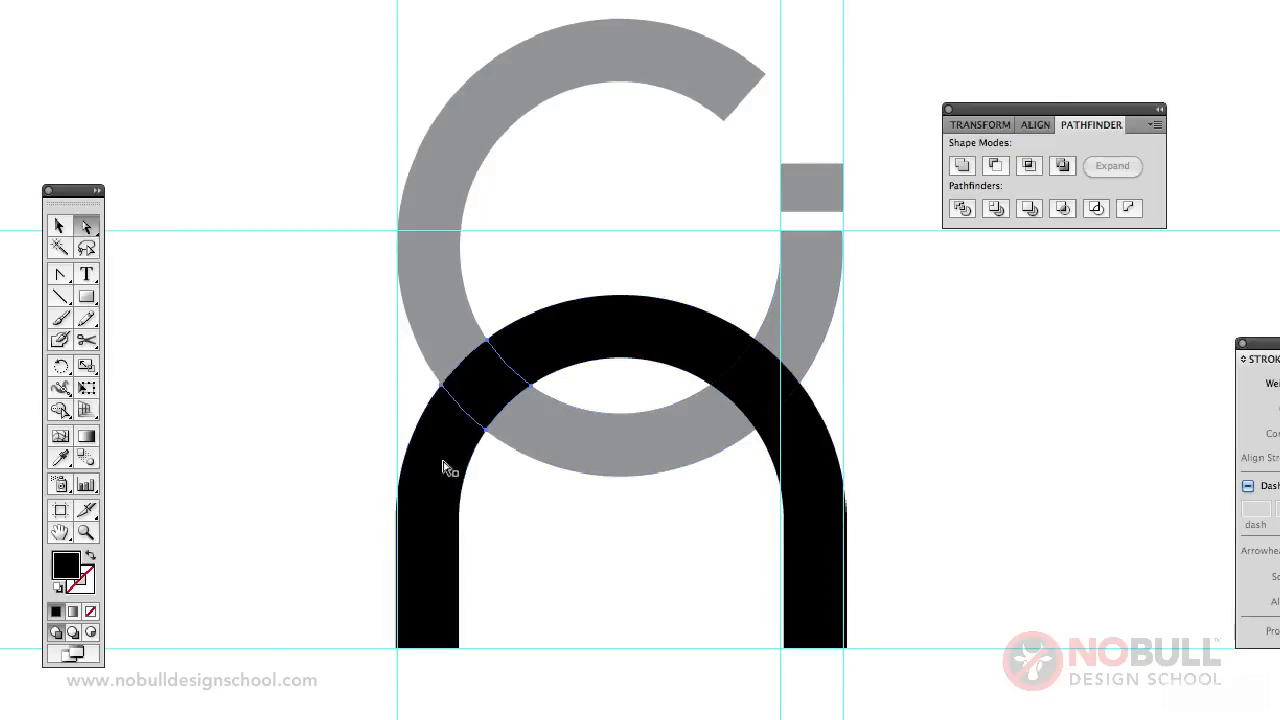
click(530, 352)
click(758, 392)
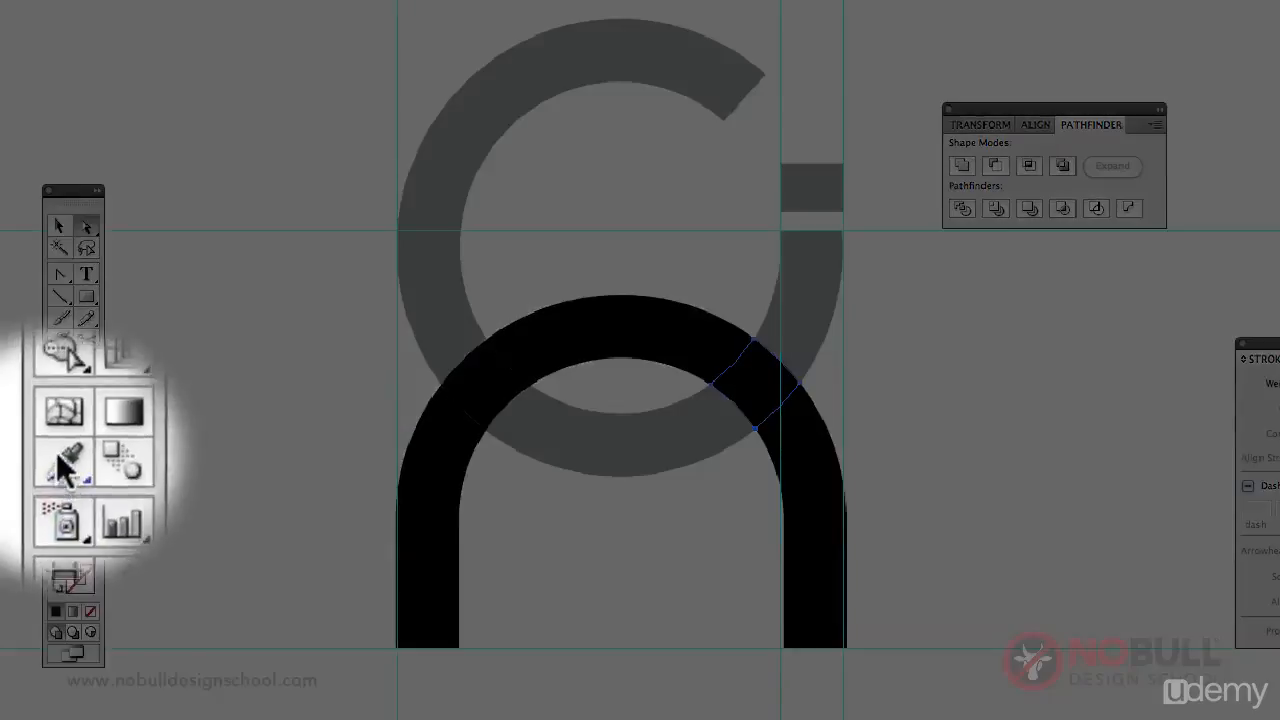
click(65, 462)
click(834, 298)
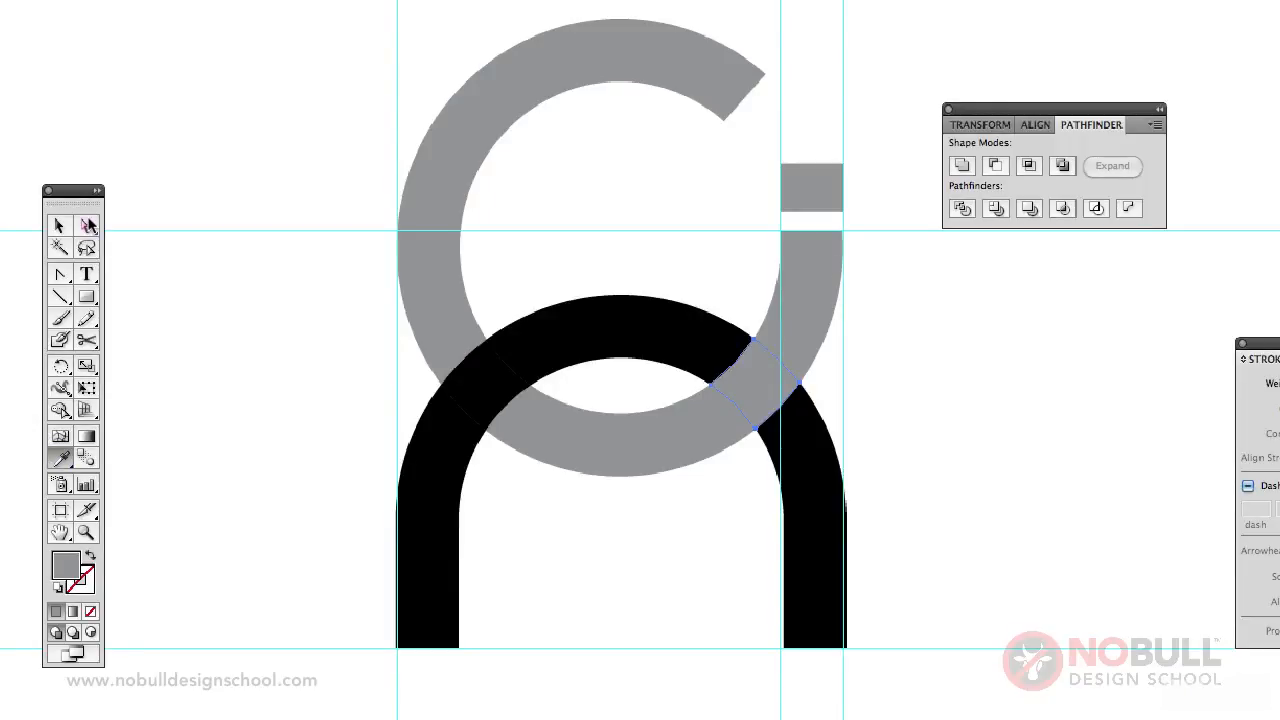
click(87, 226)
click(172, 420)
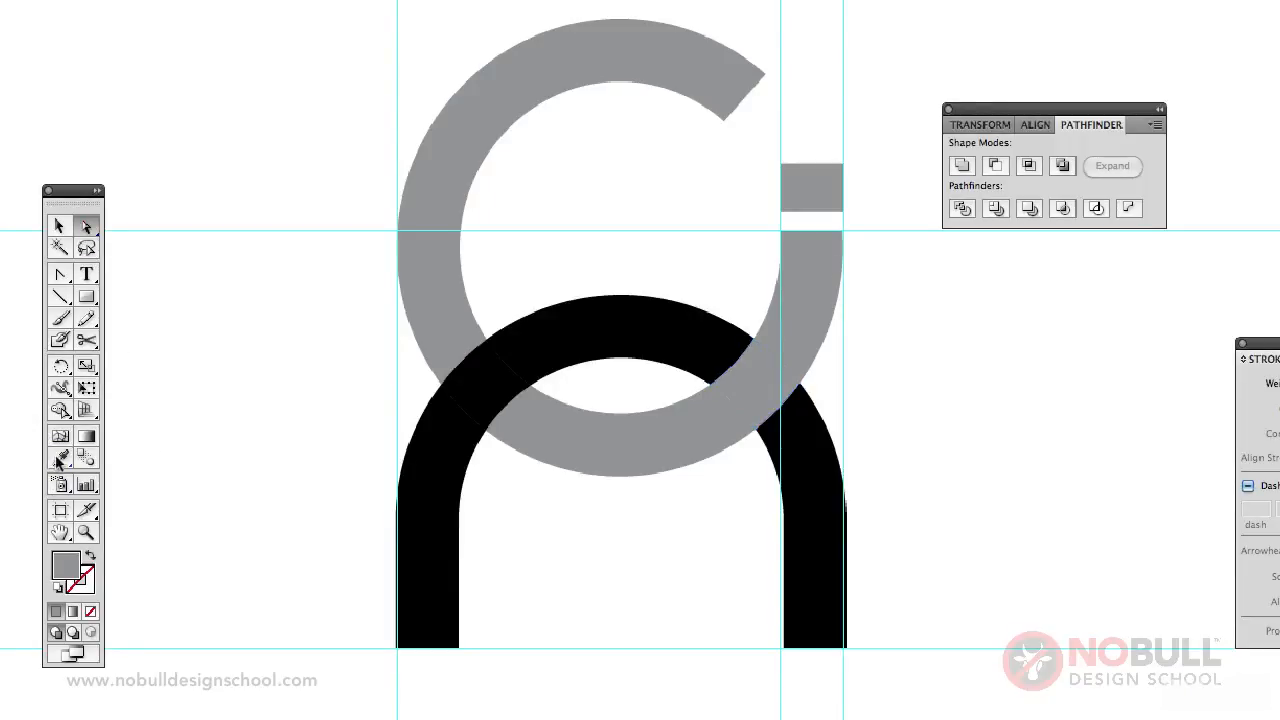
Step: Select the C's lower arc, the grey crossing piece and the i's stem, and combine them with the Pathfinder Merge operation
click(726, 424)
shift+click(808, 310)
click(1028, 214)
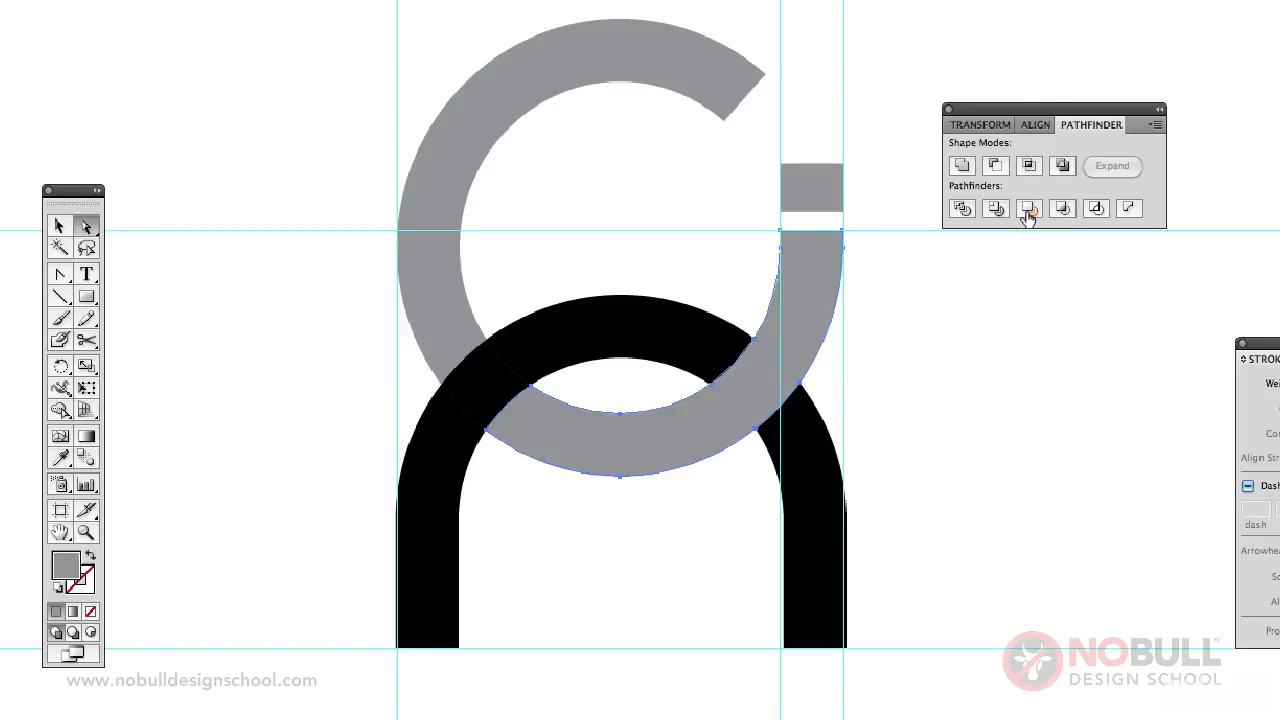
Step: Select the piece at the left-hand crossing and the arch's top section, and combine them with the Pathfinder Merge operation
click(983, 357)
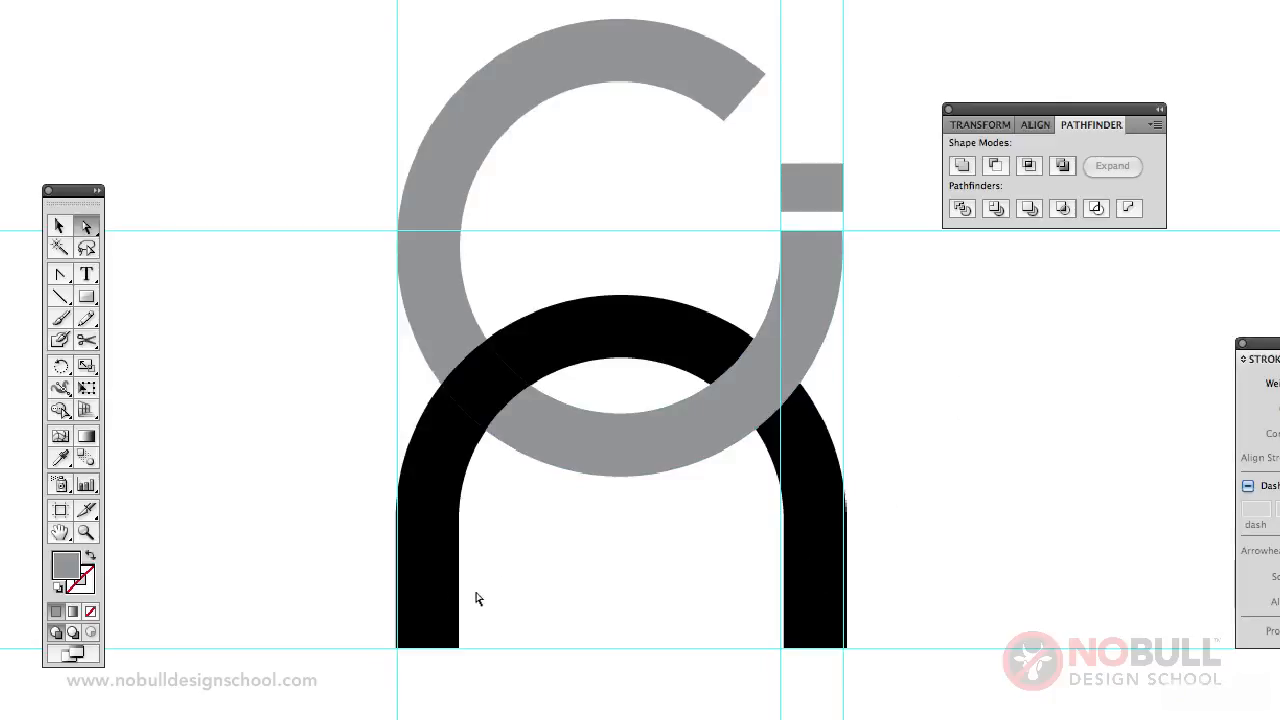
click(443, 533)
click(487, 403)
shift+click(547, 357)
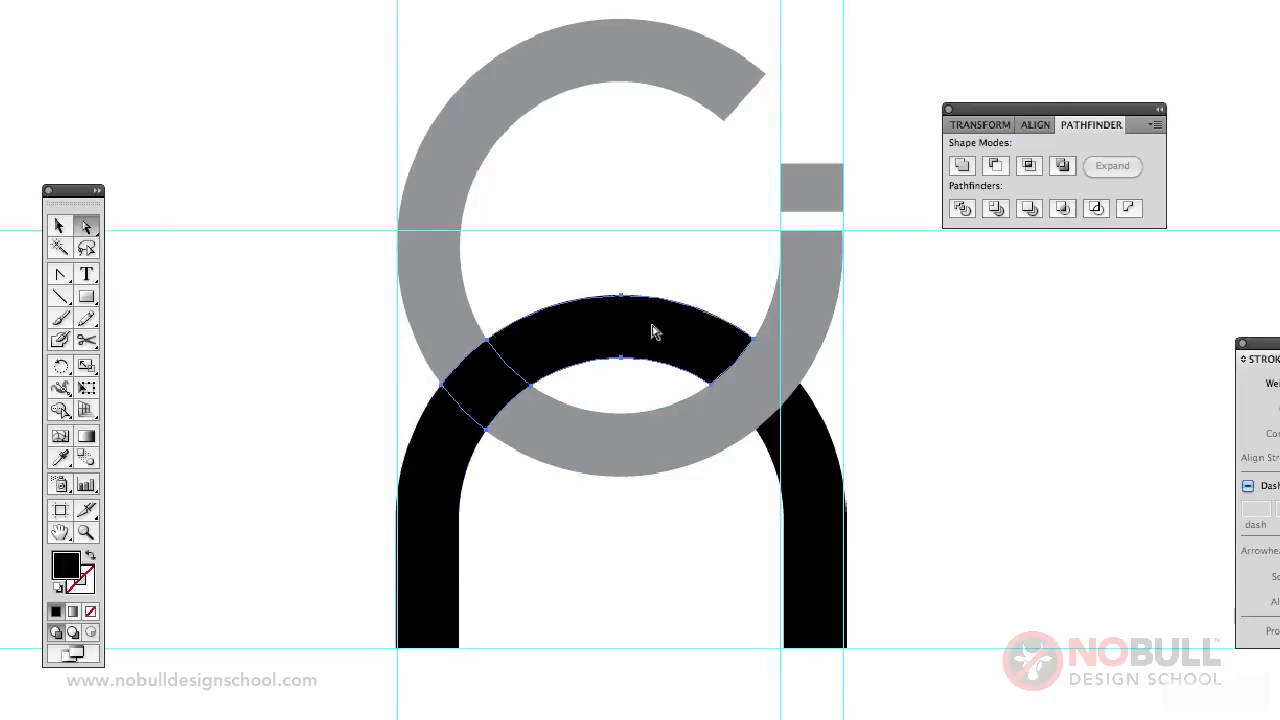
click(1031, 210)
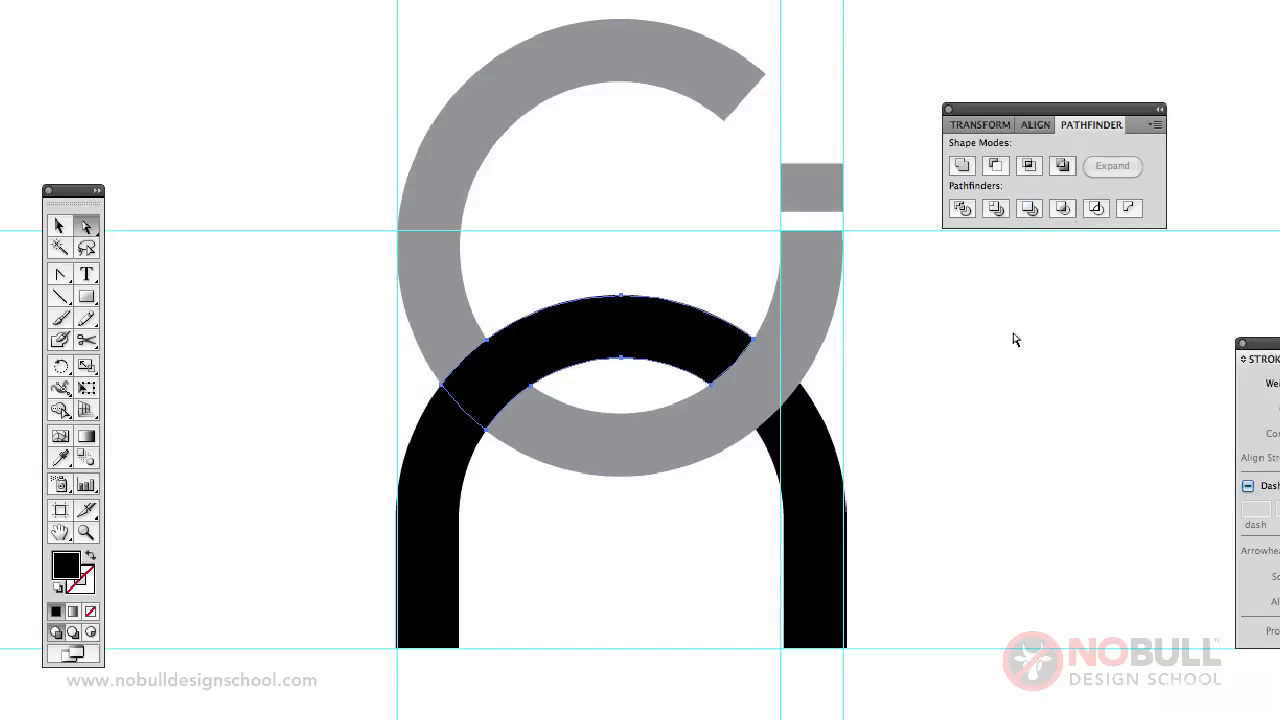
Step: Merge the arch's left leg with its top section using the Pathfinder Merge operation, and deselect the artwork
click(985, 413)
click(455, 478)
shift+click(497, 392)
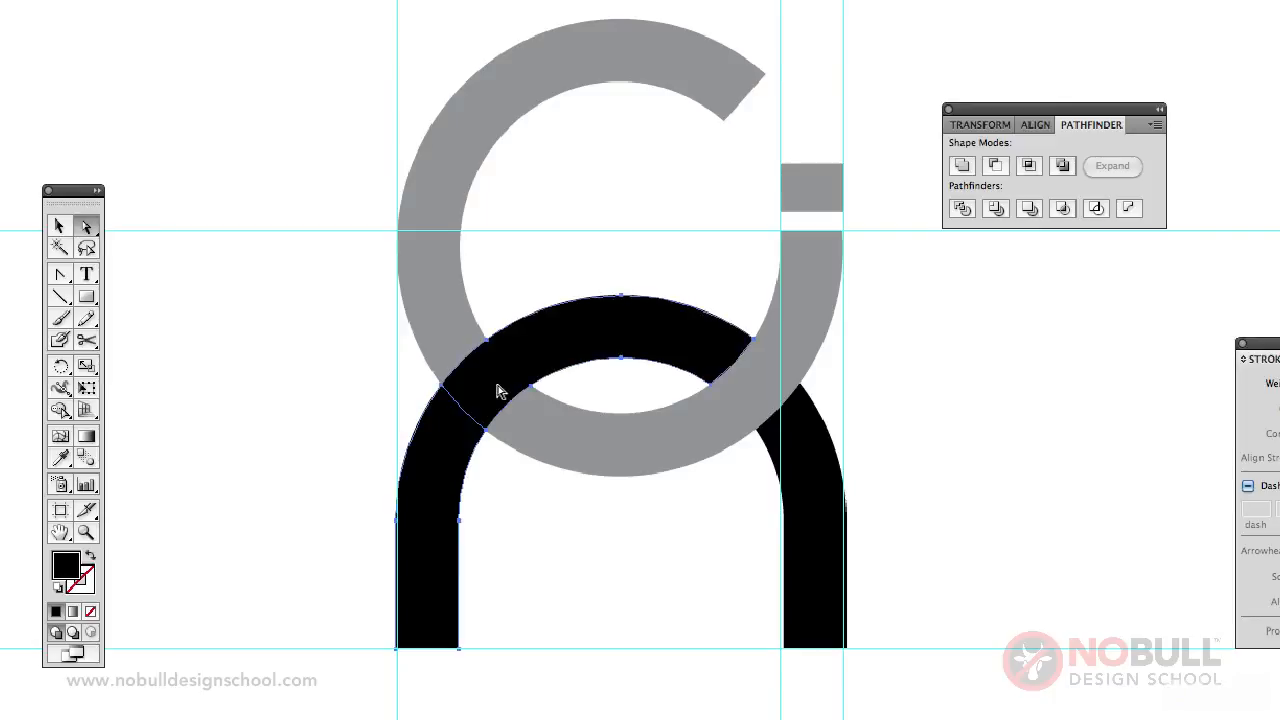
click(1020, 207)
click(1046, 409)
click(56, 222)
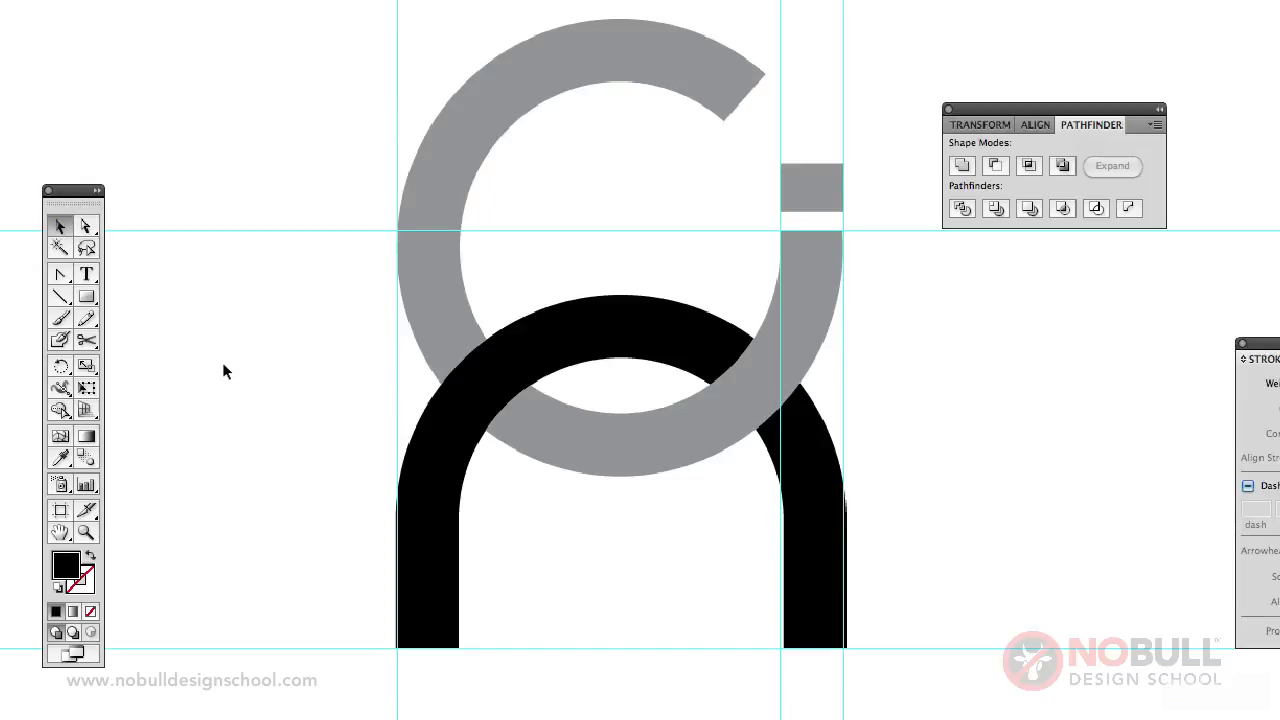
Step: Draw a black rectangle about 34 mm wide and 40 mm high around the monogram, just inside the sketched frame
click(86, 532)
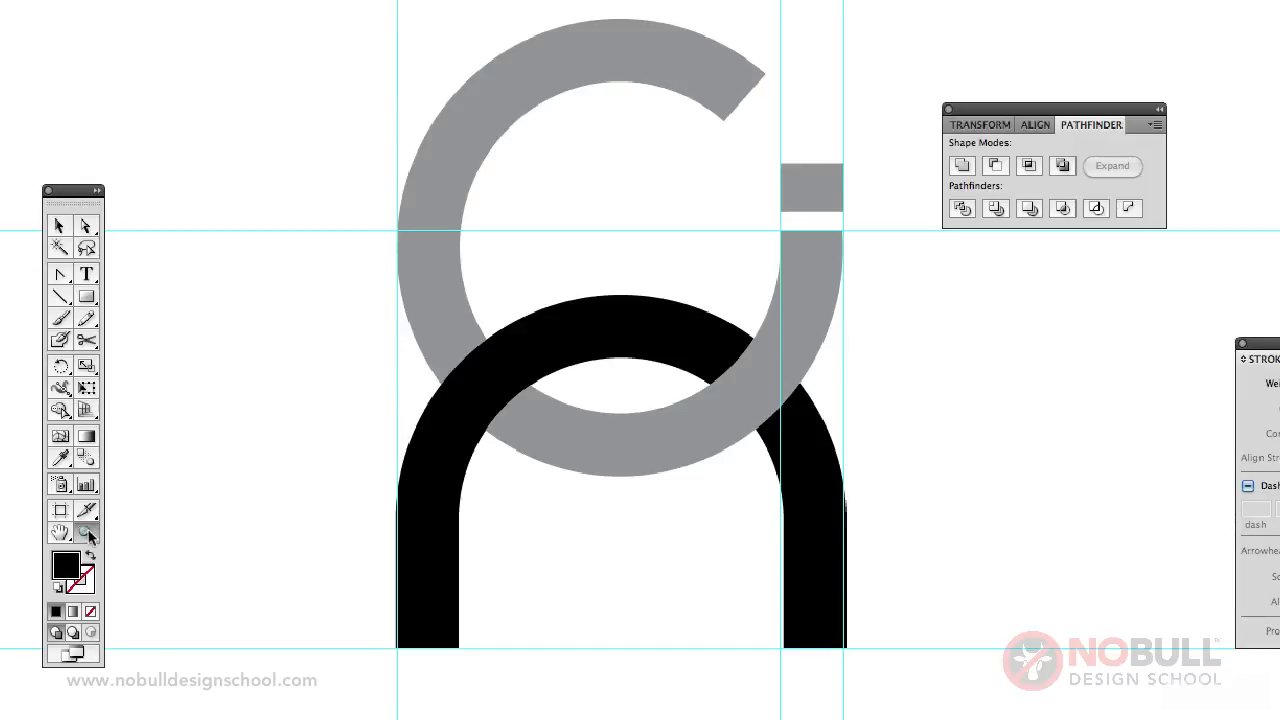
alt+click(604, 408)
scroll(648, 486, down, 5)
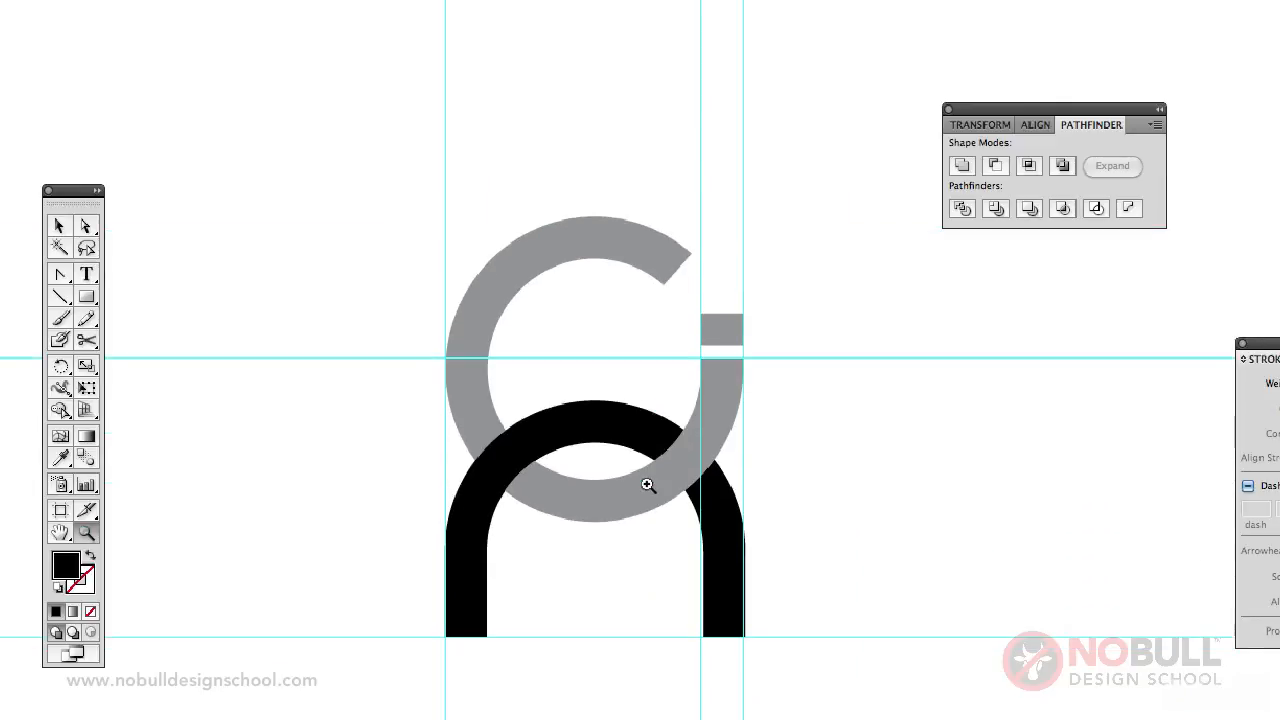
click(1108, 157)
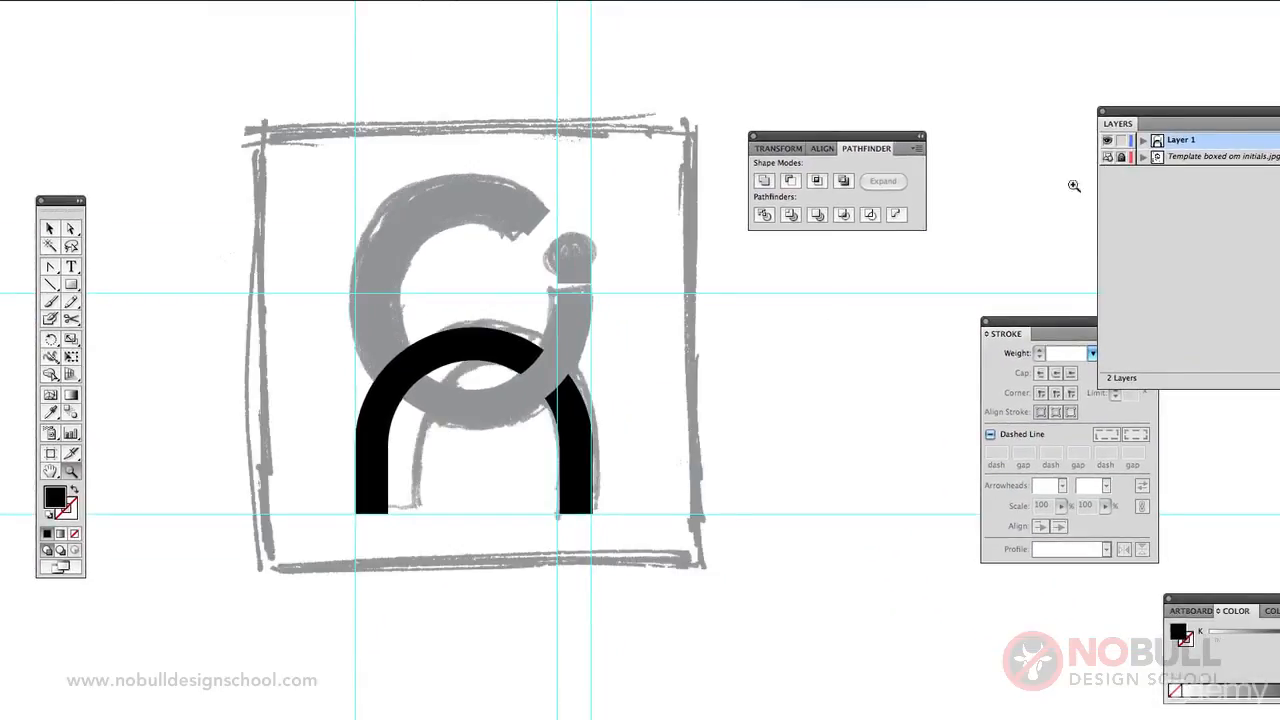
click(71, 285)
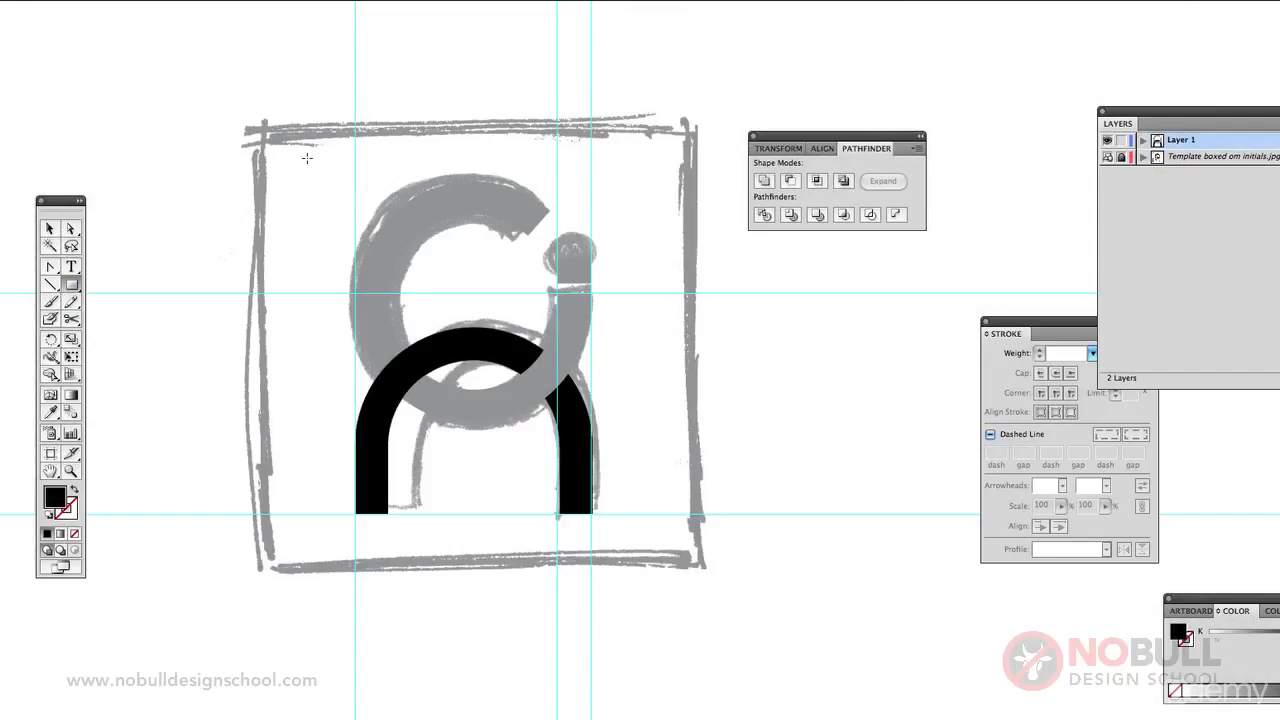
mouse_move(314, 160)
mouse_down()
mouse_move(420, 400)
mouse_move(632, 538)
mouse_up()
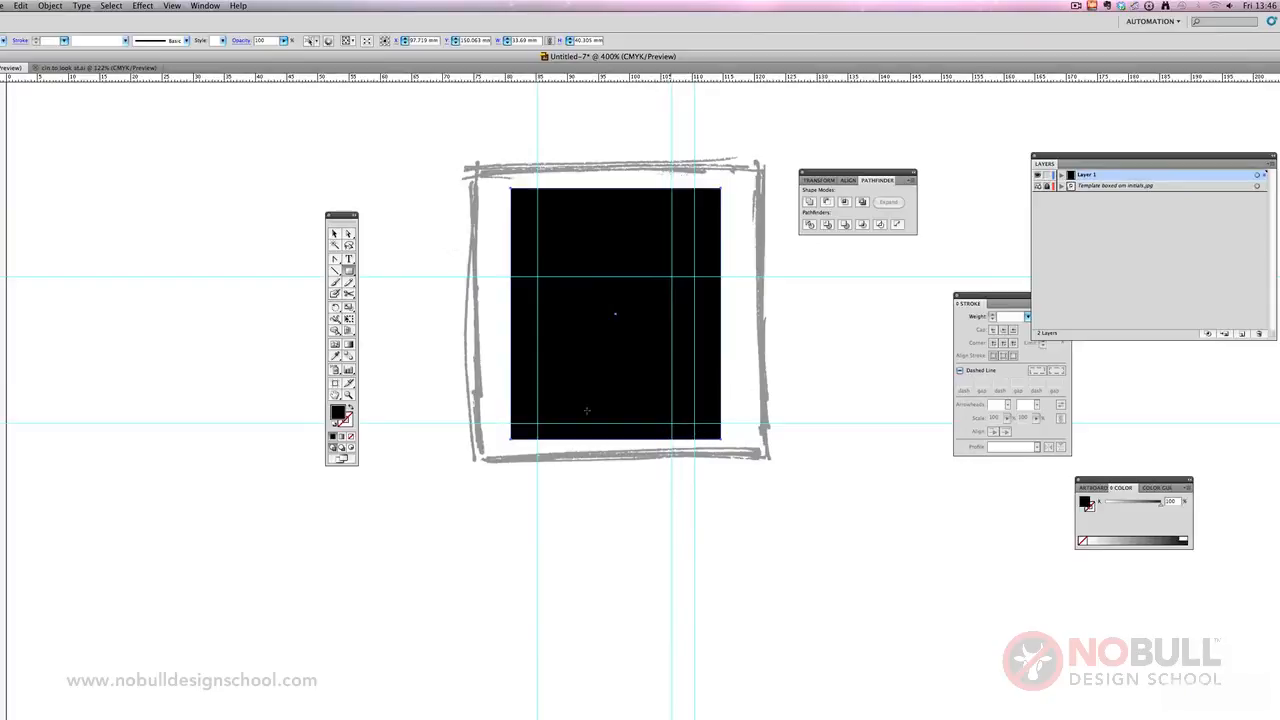
key(v)
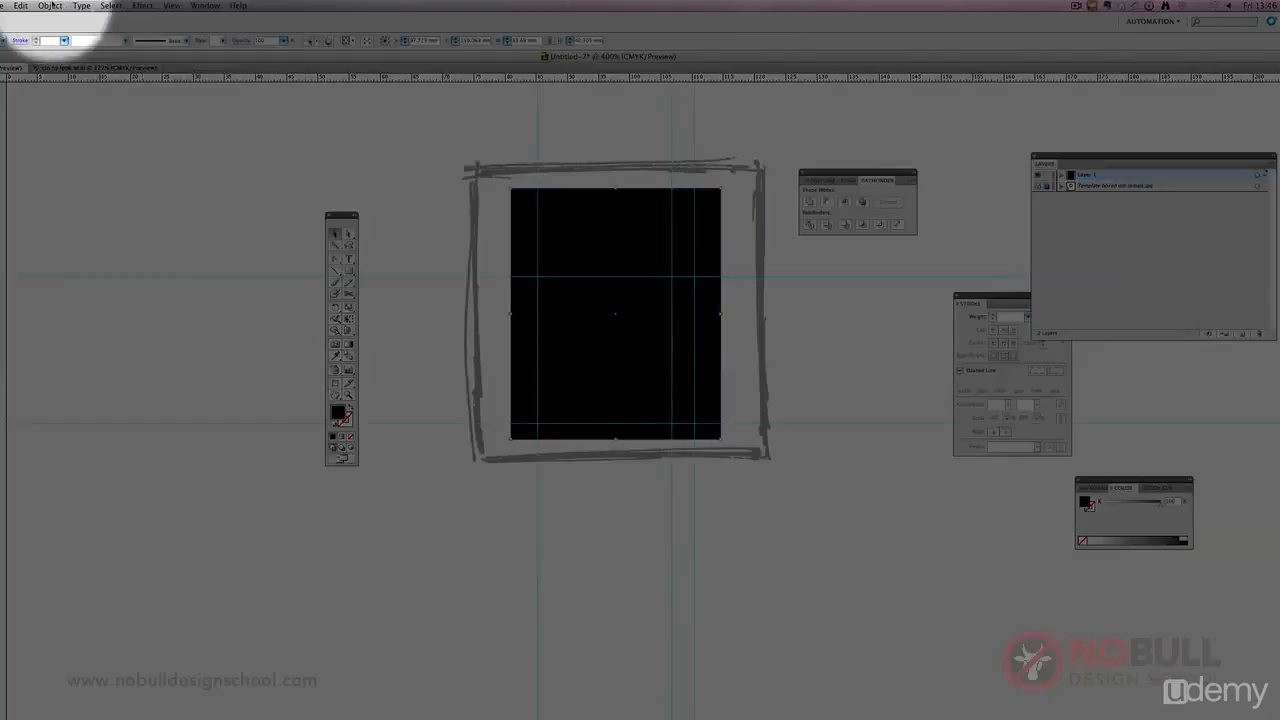
click(50, 6)
mouse_move(60, 29)
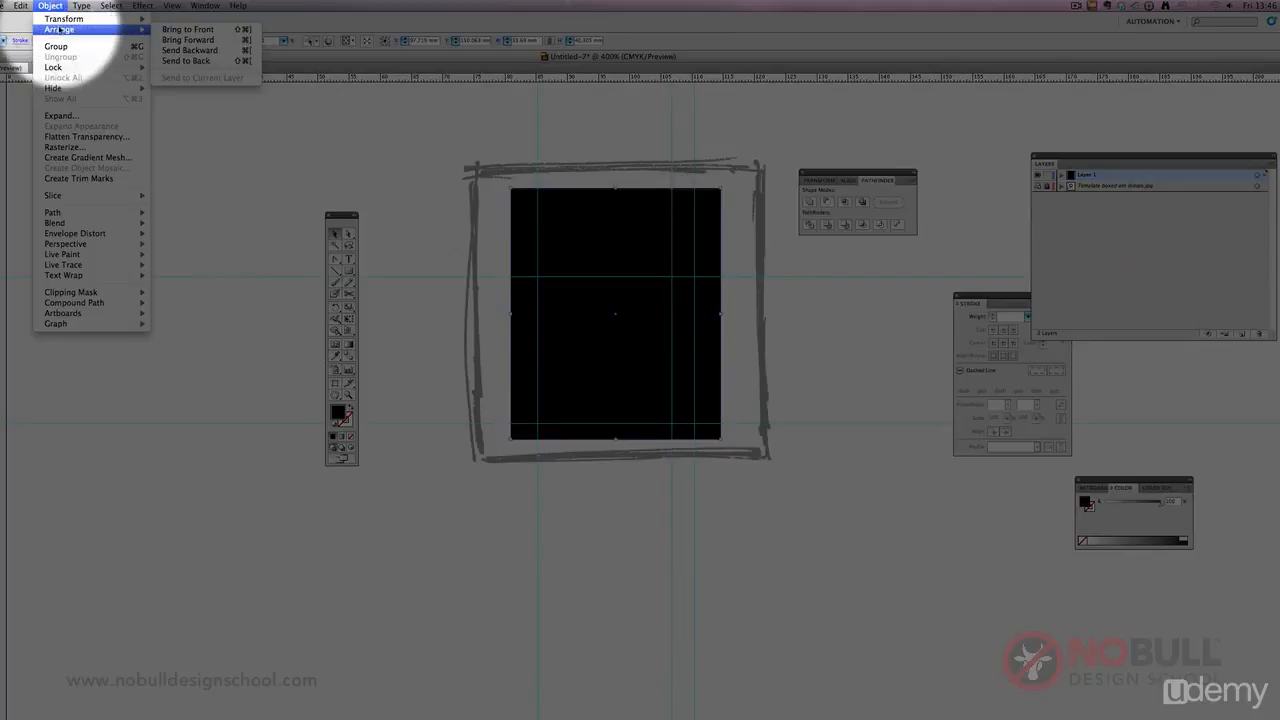
click(49, 6)
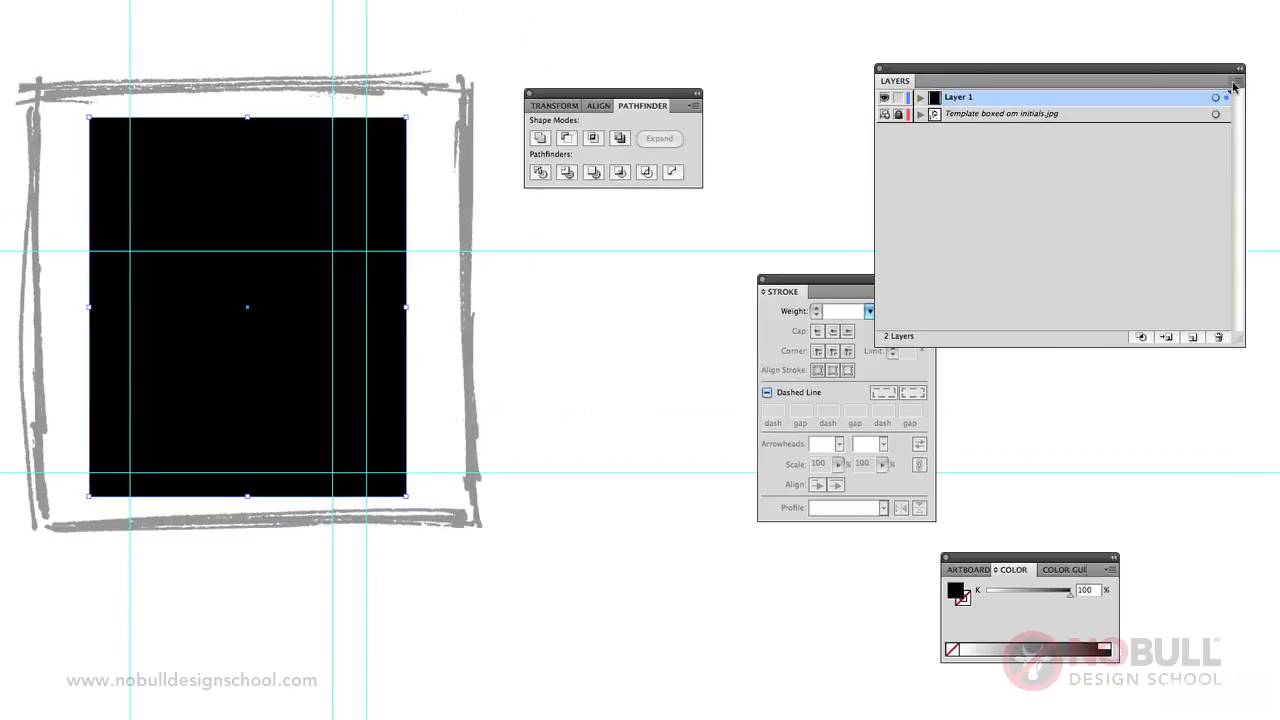
Step: Add a new layer above Layer 1, keeping the default name and options
click(1265, 164)
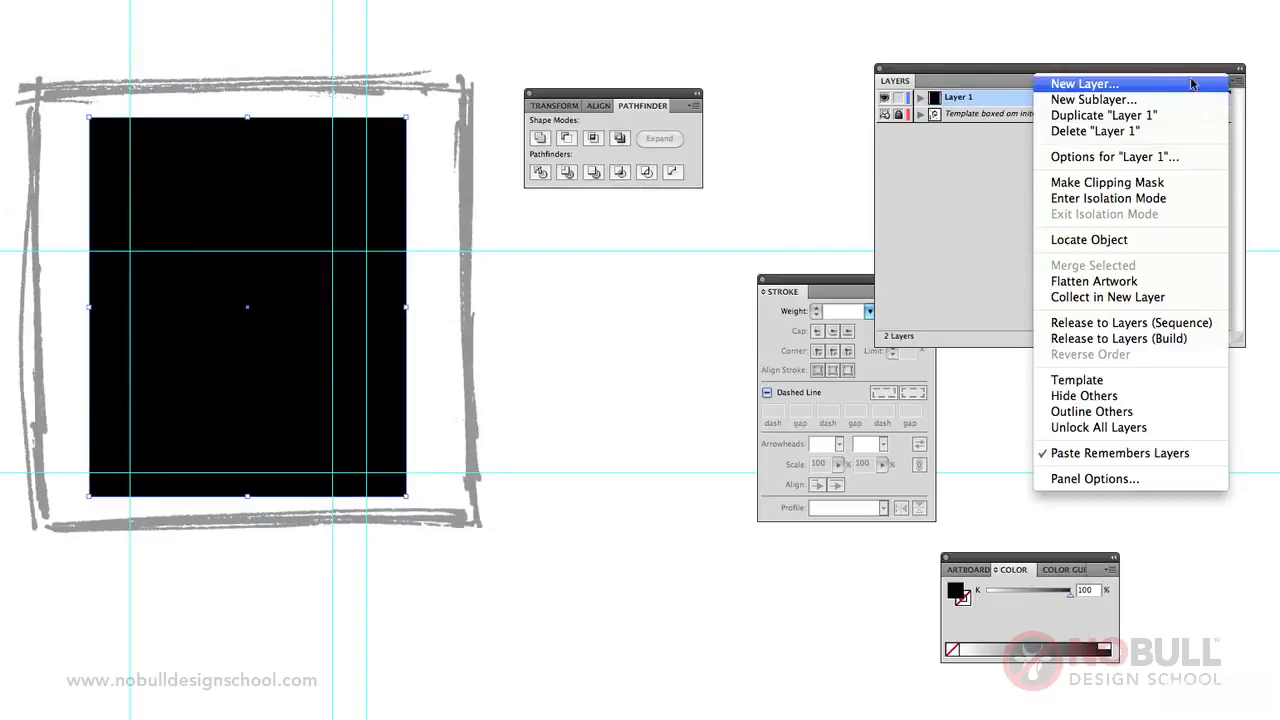
click(1155, 84)
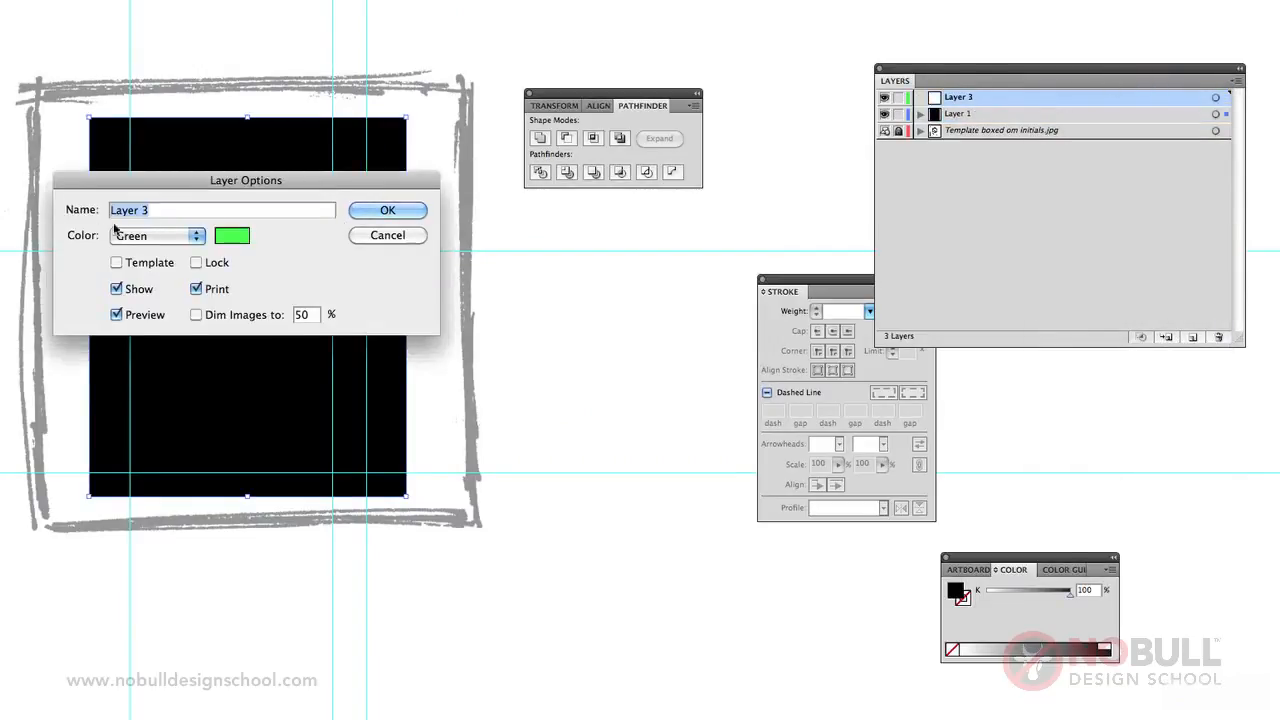
click(414, 214)
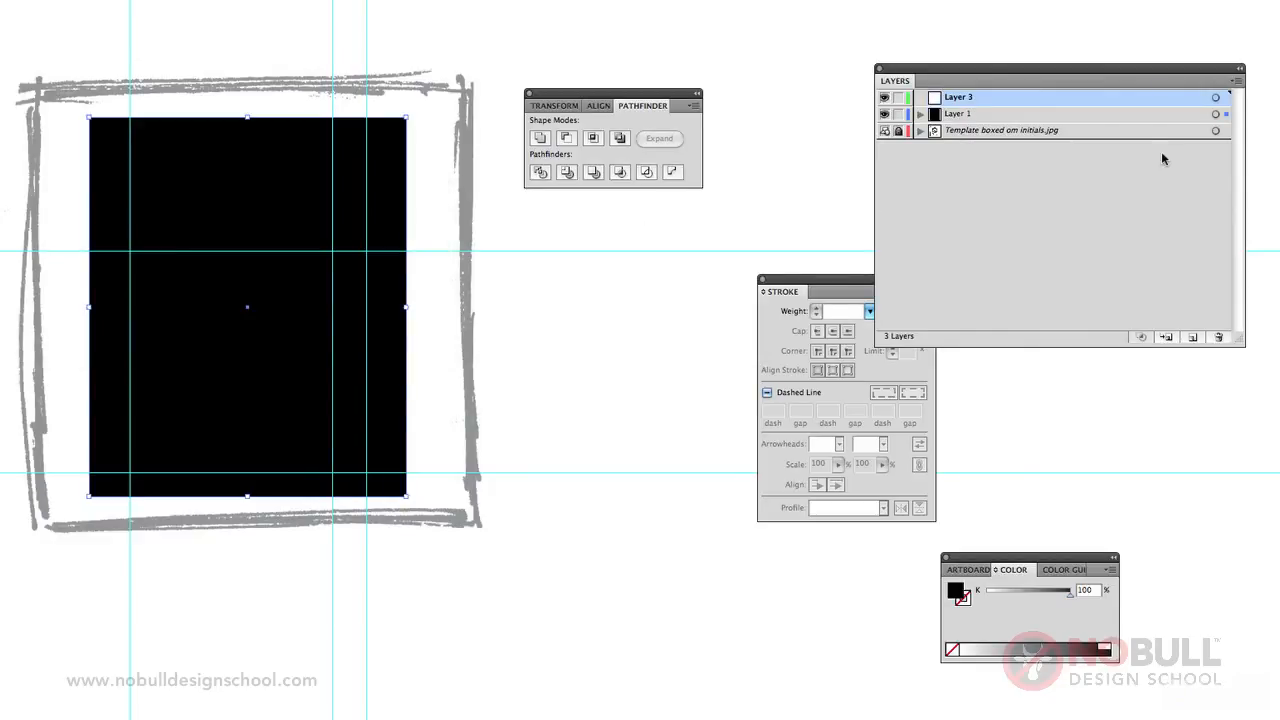
Step: Select only the black rectangle and move it from Layer 1 onto Layer 3
click(1224, 114)
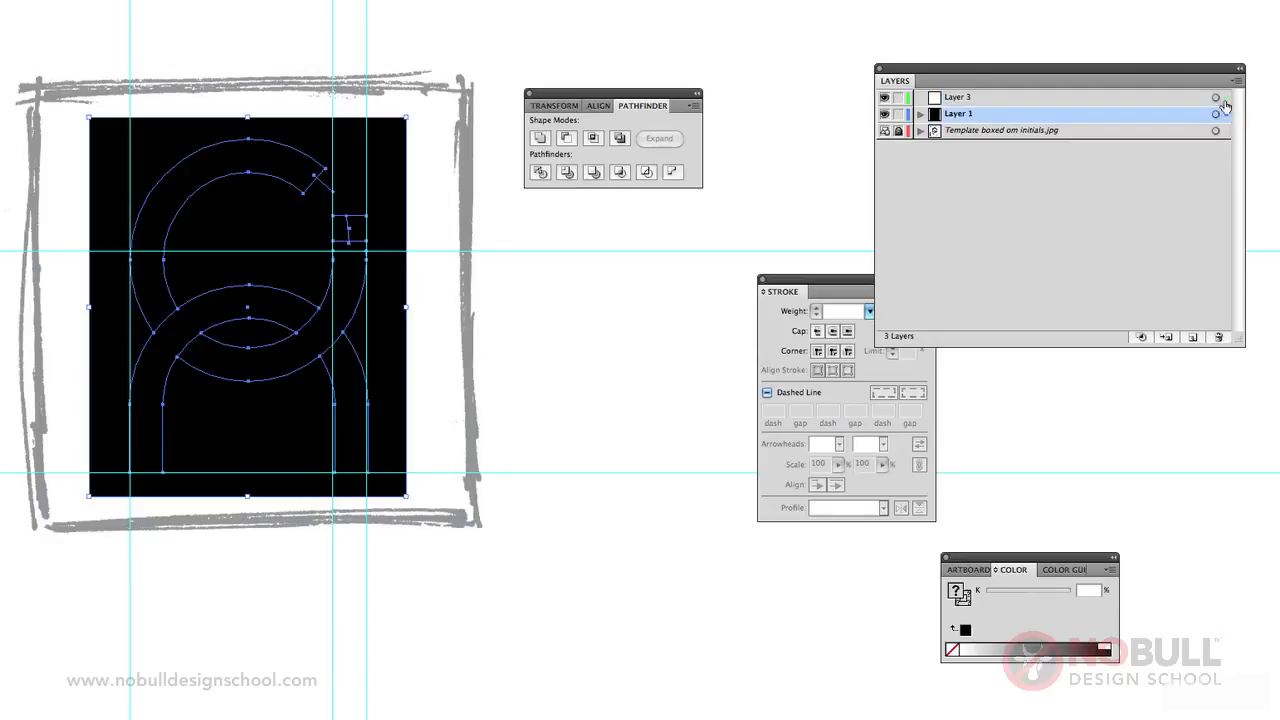
click(422, 298)
click(403, 220)
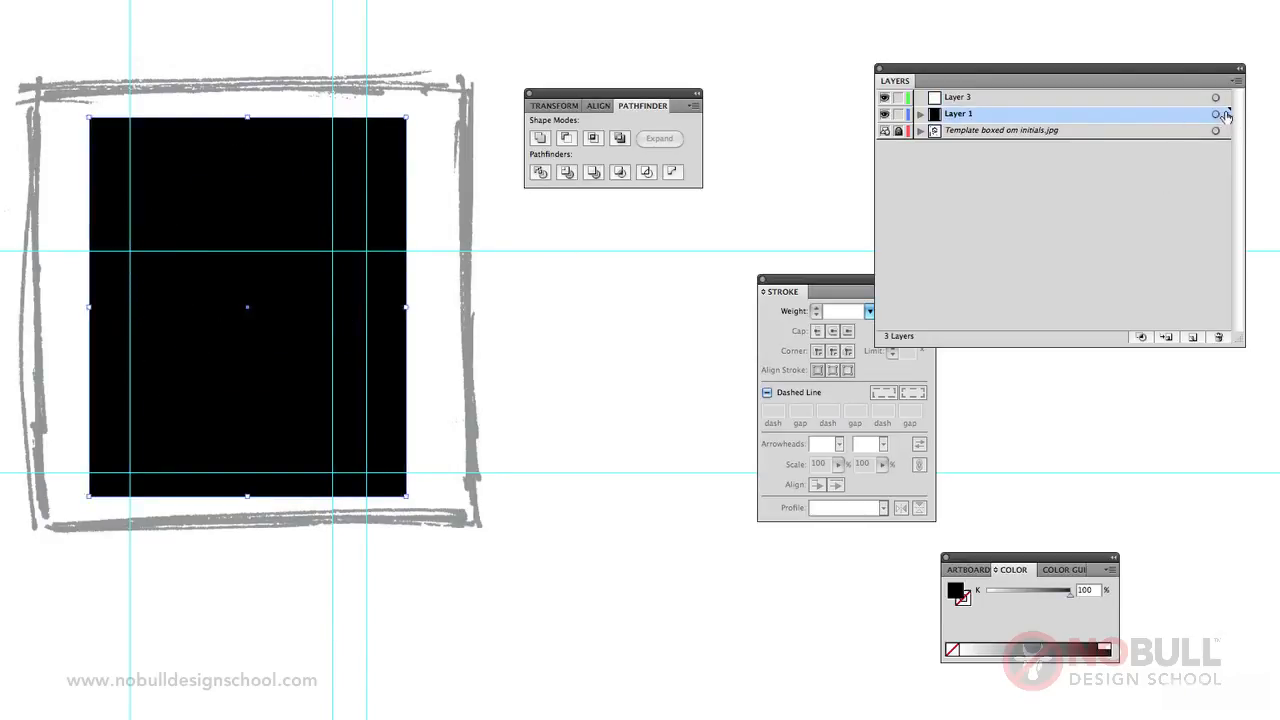
drag(1227, 101, 1227, 98)
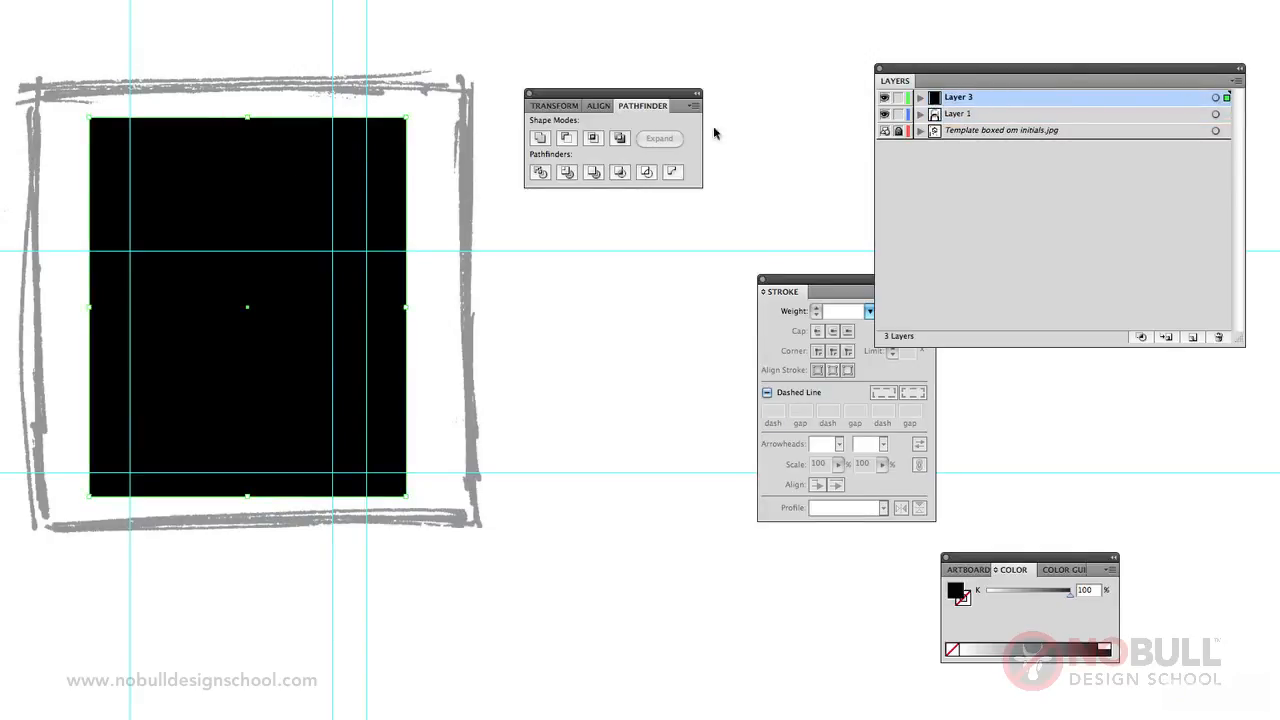
Step: Place Layer 3 beneath Layer 1 in the layer order, and hide the sketch template layer
drag(946, 106, 954, 124)
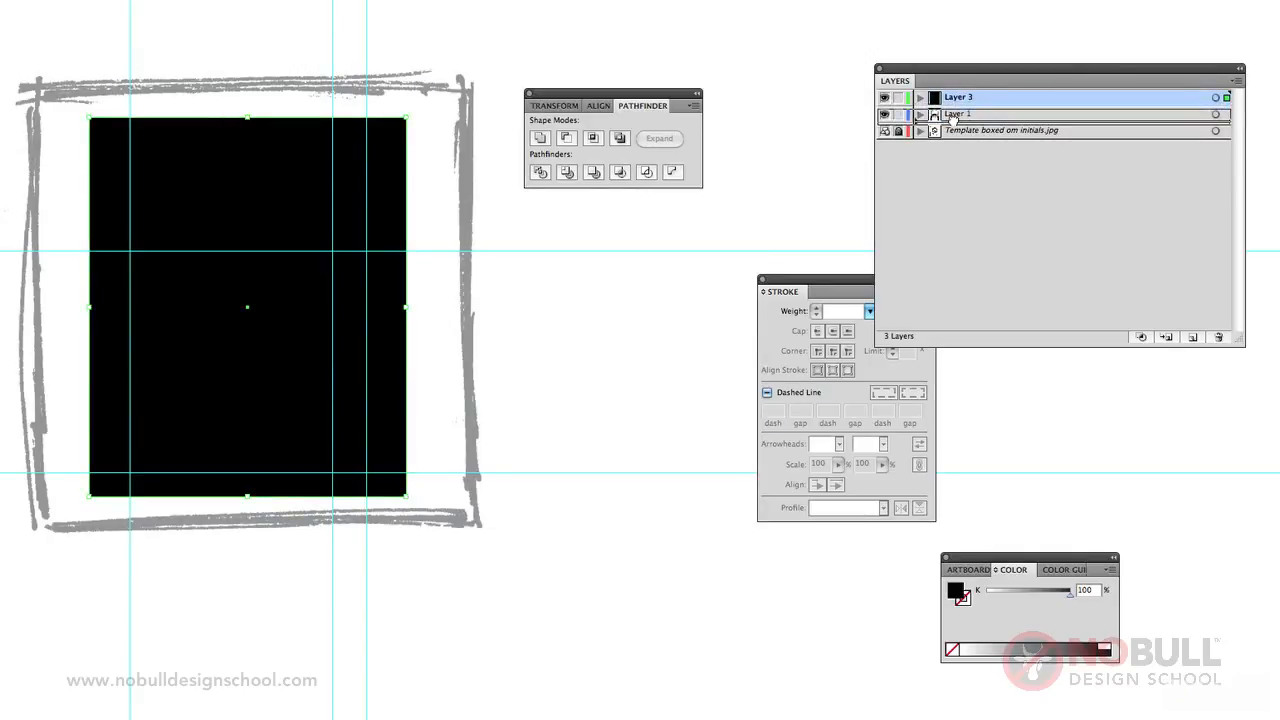
click(622, 257)
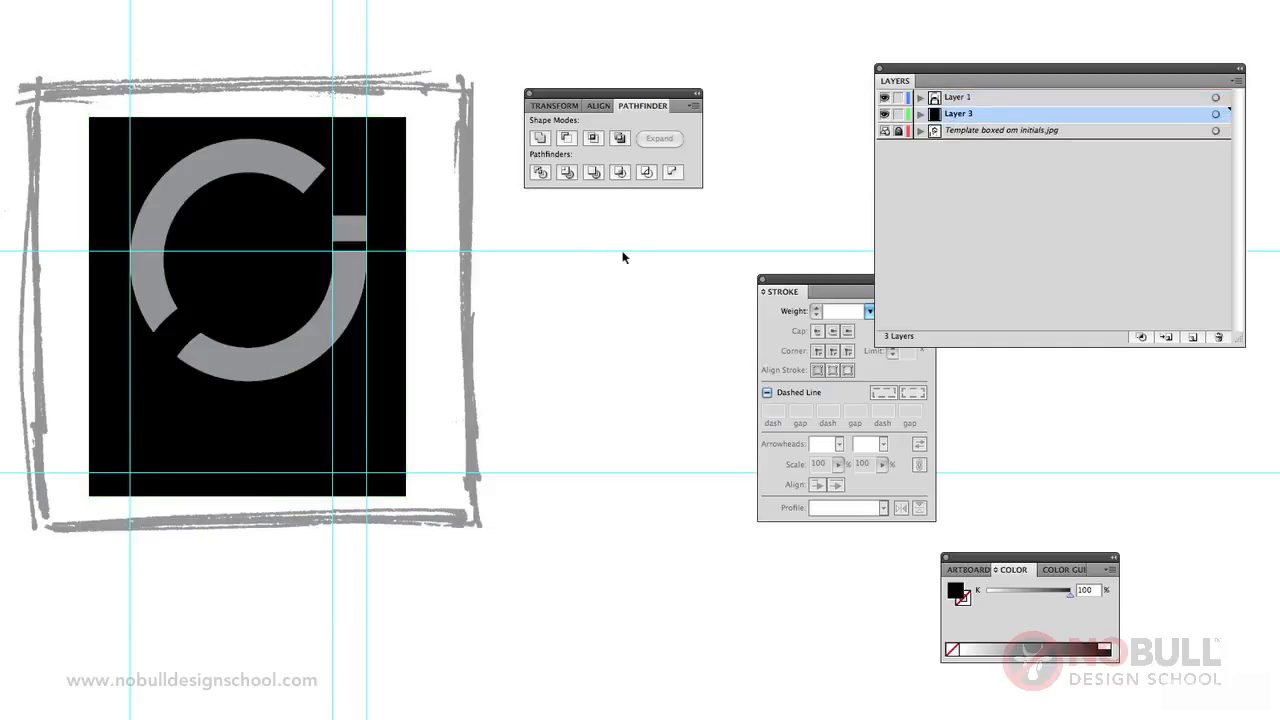
click(884, 131)
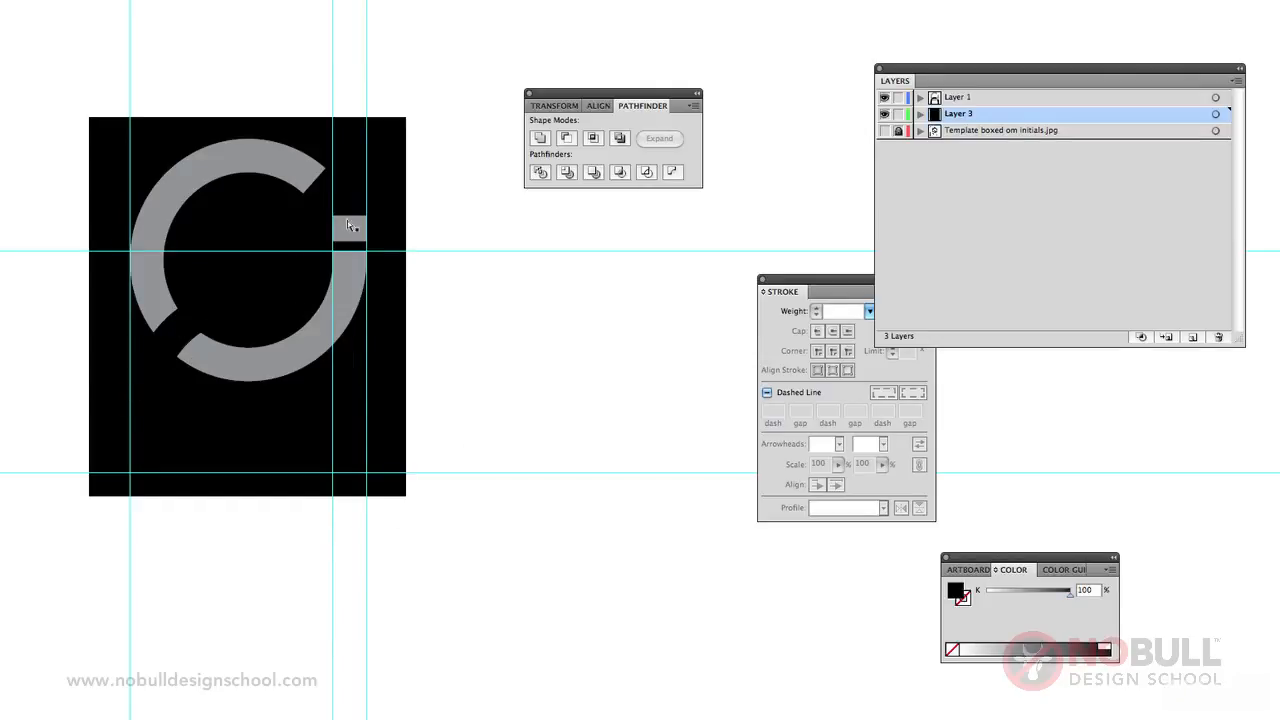
Step: Fill both parts of the arch white (0% black), deselect them, and restore the default fill and stroke
click(343, 387)
click(165, 330)
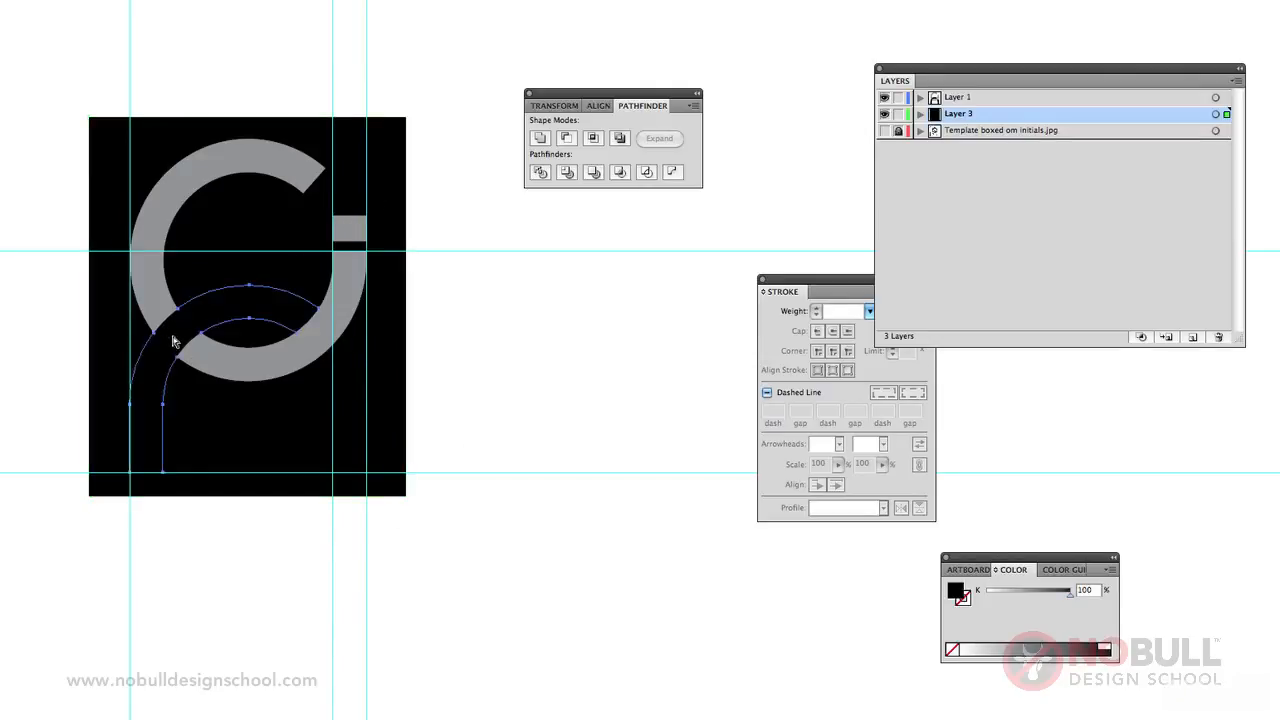
shift+click(341, 381)
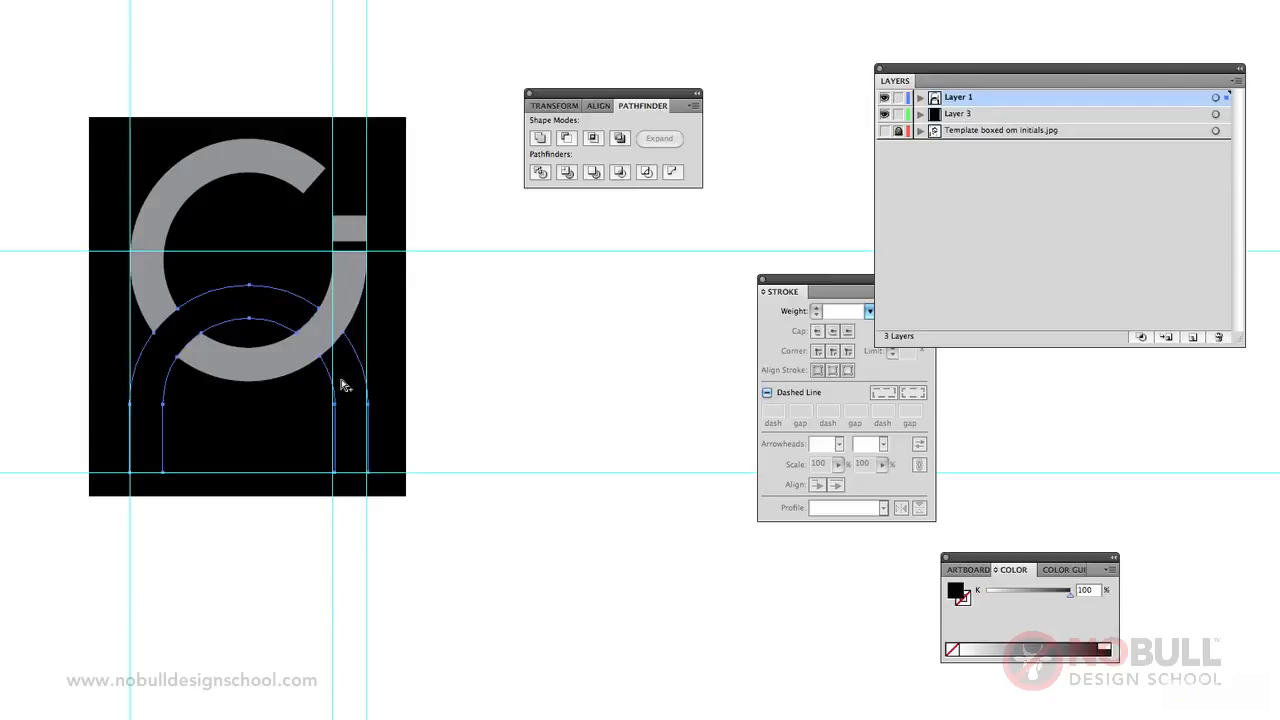
key(super+h)
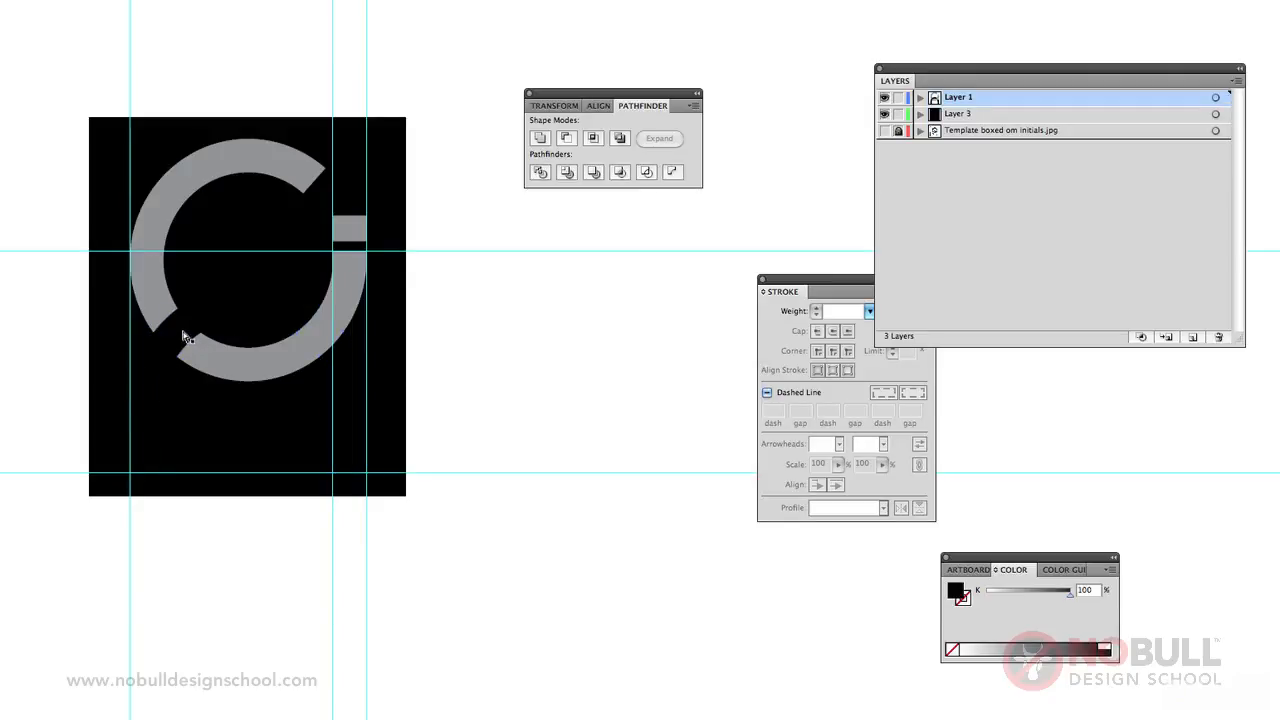
click(185, 336)
shift+click(338, 374)
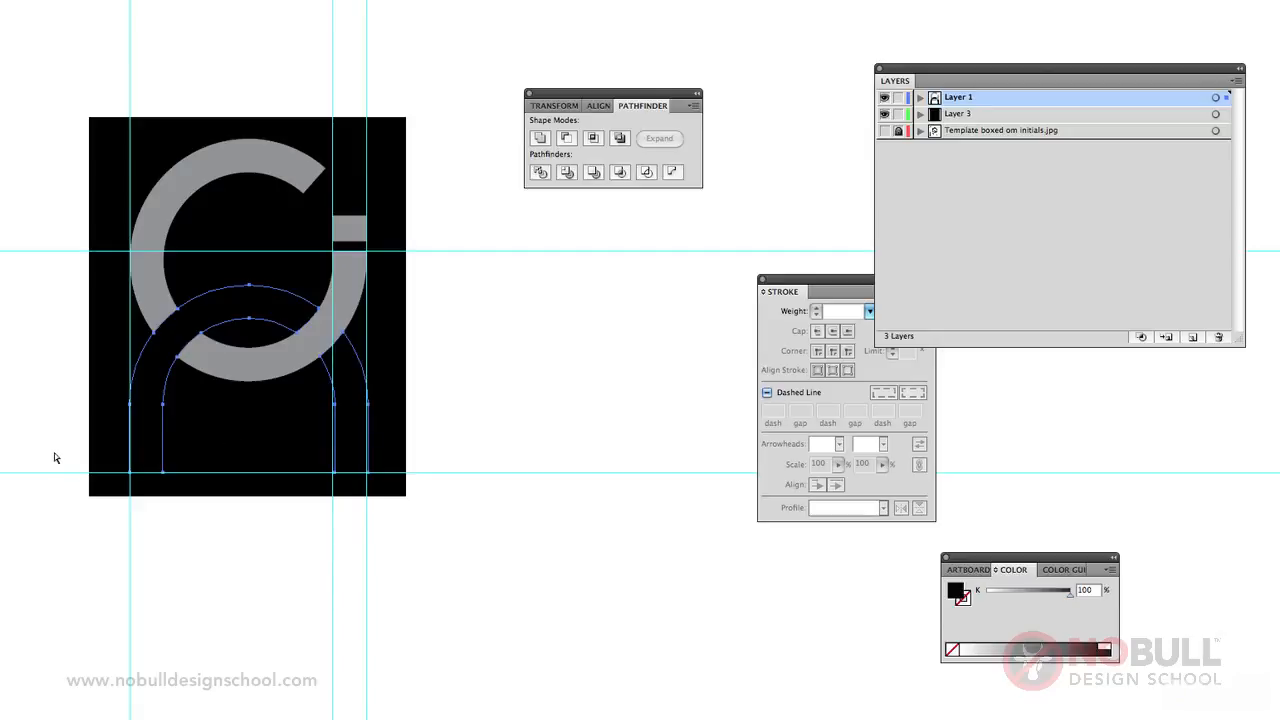
mouse_move(1042, 553)
mouse_down()
mouse_move(575, 402)
mouse_move(563, 349)
mouse_move(542, 386)
mouse_move(500, 386)
mouse_up()
click(515, 336)
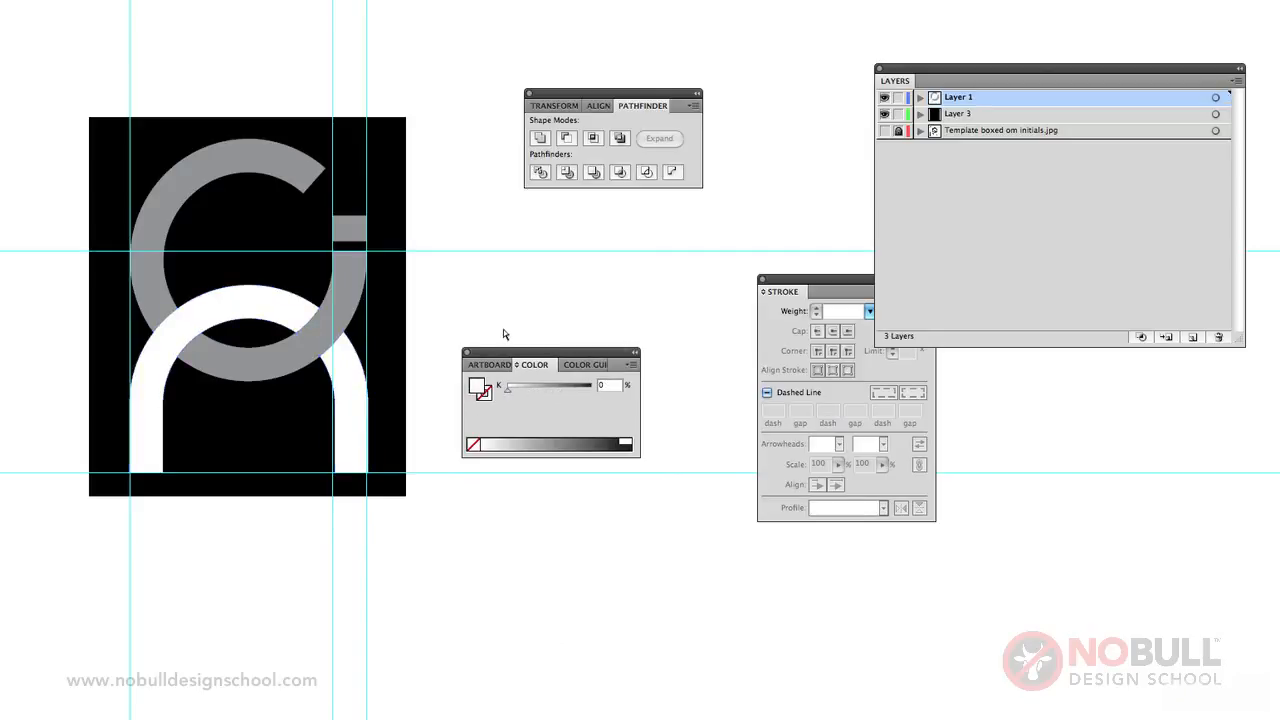
key(d)
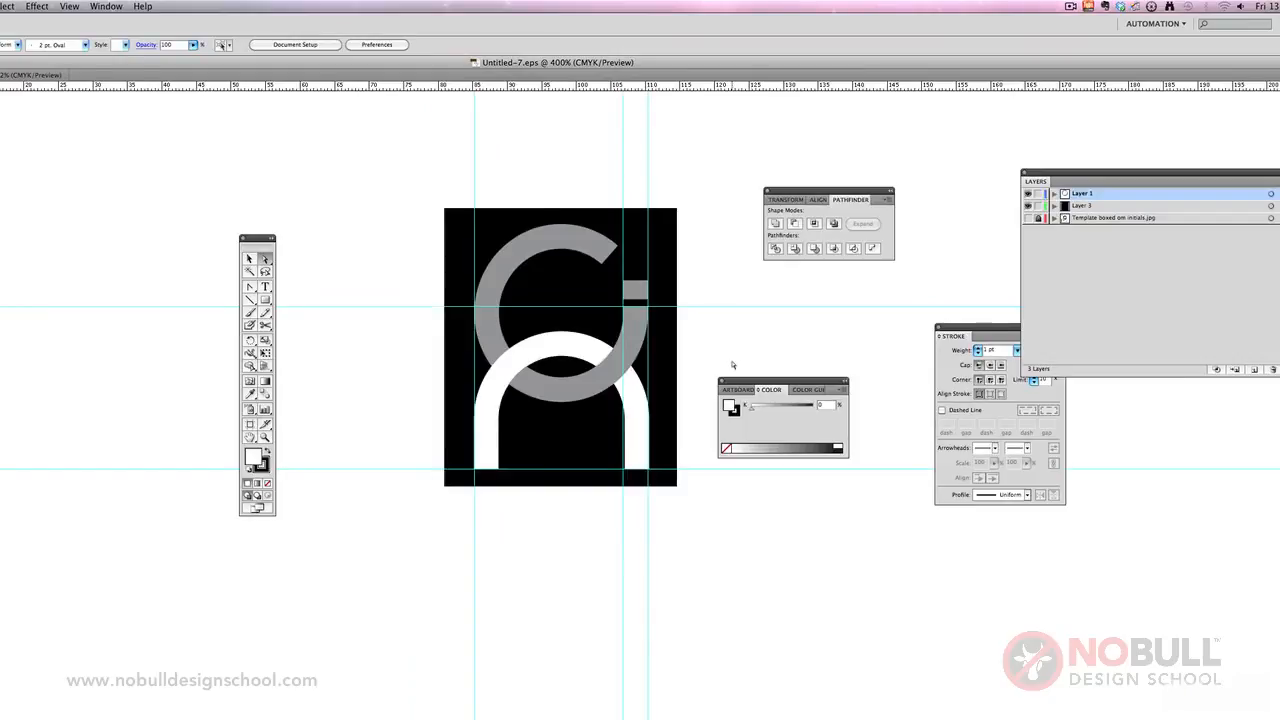
Step: Hide the guides around the finished monogram
click(69, 6)
mouse_move(130, 341)
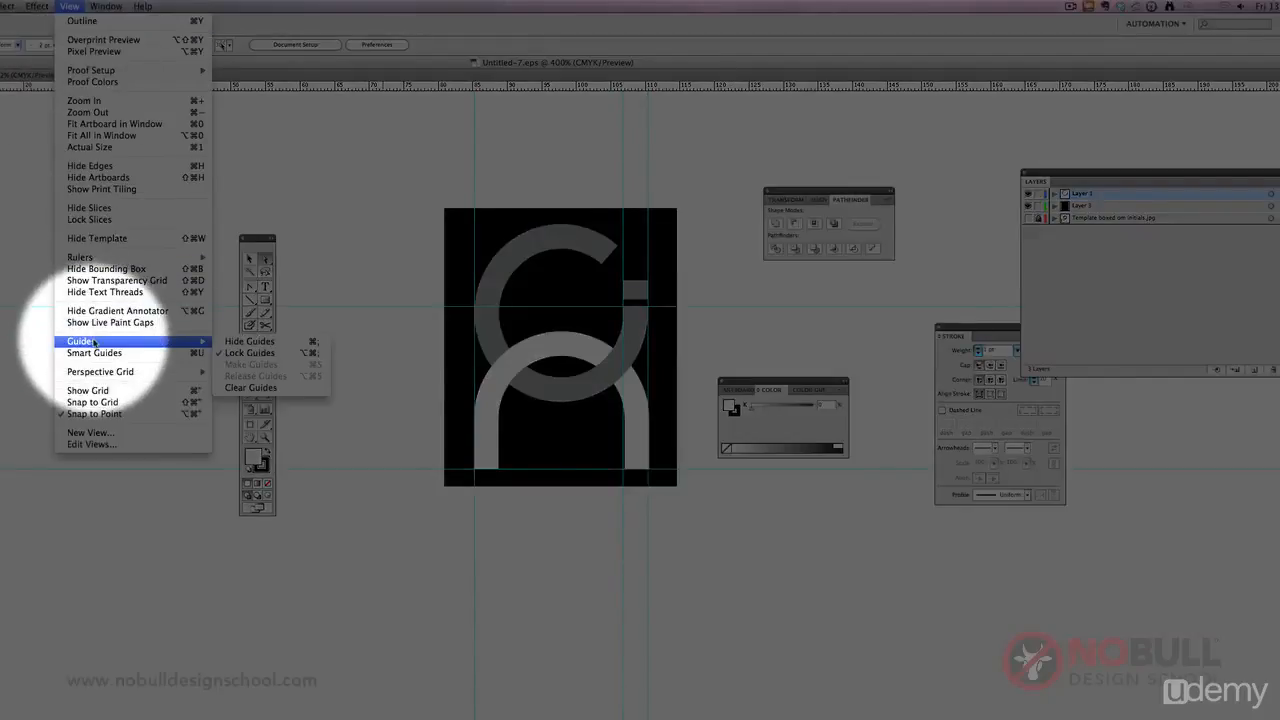
click(238, 342)
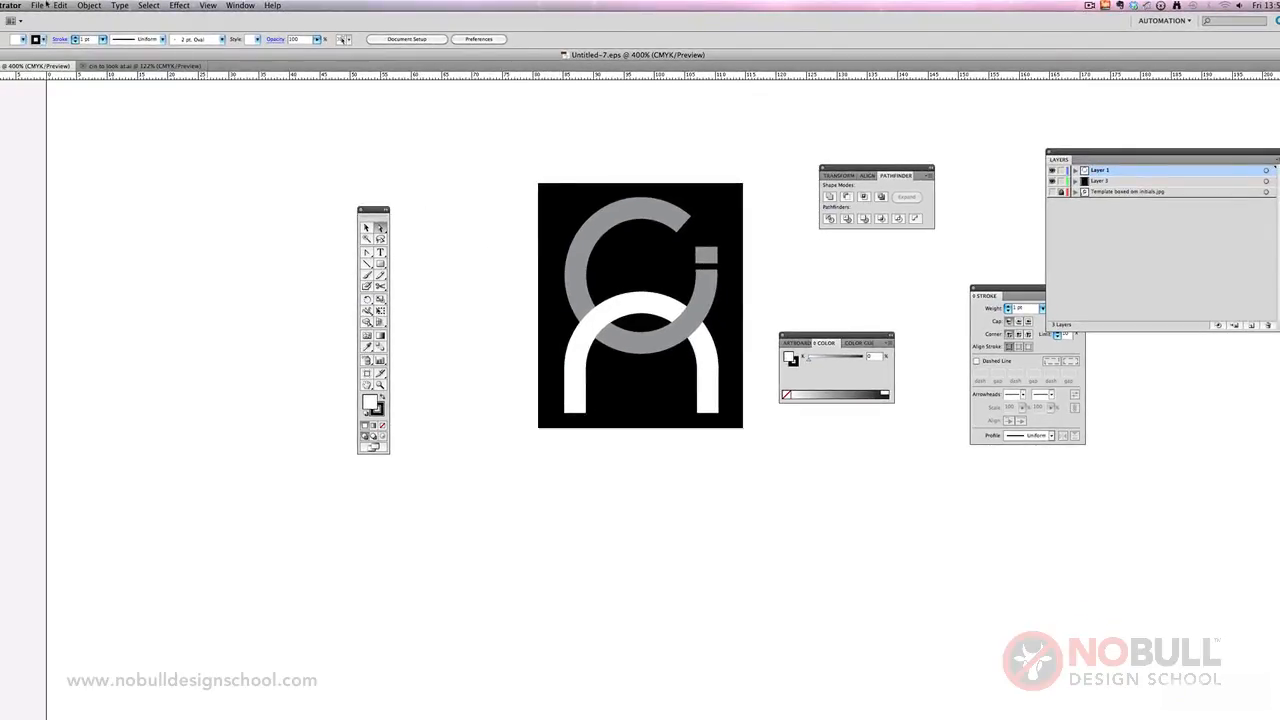
Step: Save the artwork as CINlogo.eps in the logo trace folder, in Illustrator EPS format
click(38, 5)
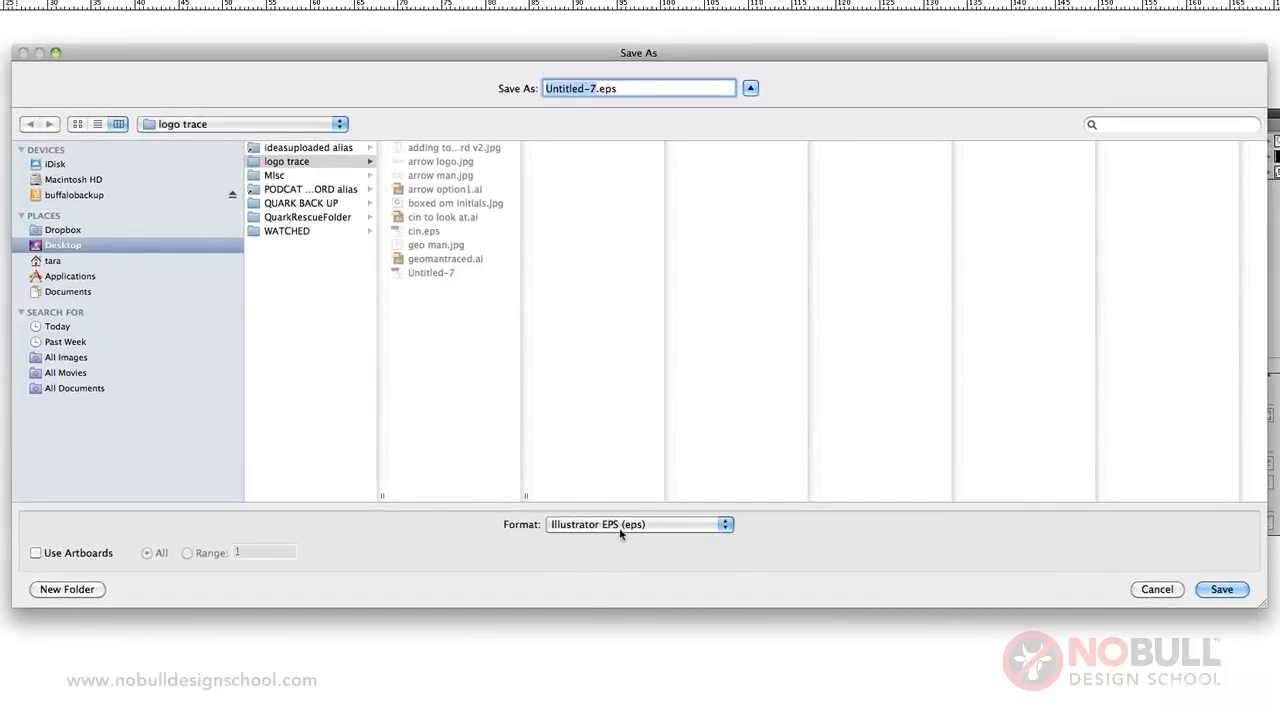
click(619, 527)
click(620, 527)
click(592, 89)
drag(592, 89, 549, 89)
key(BackSpace)
text(Cl)
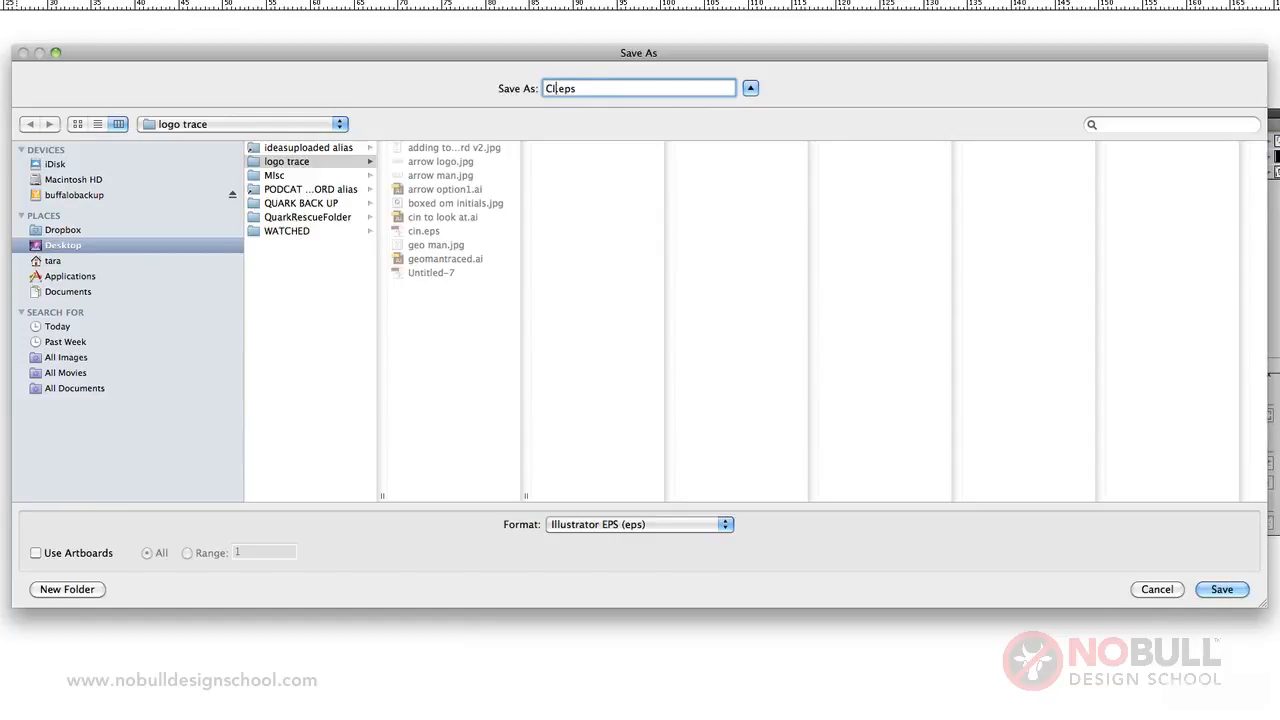
text(Nlogo)
click(1222, 589)
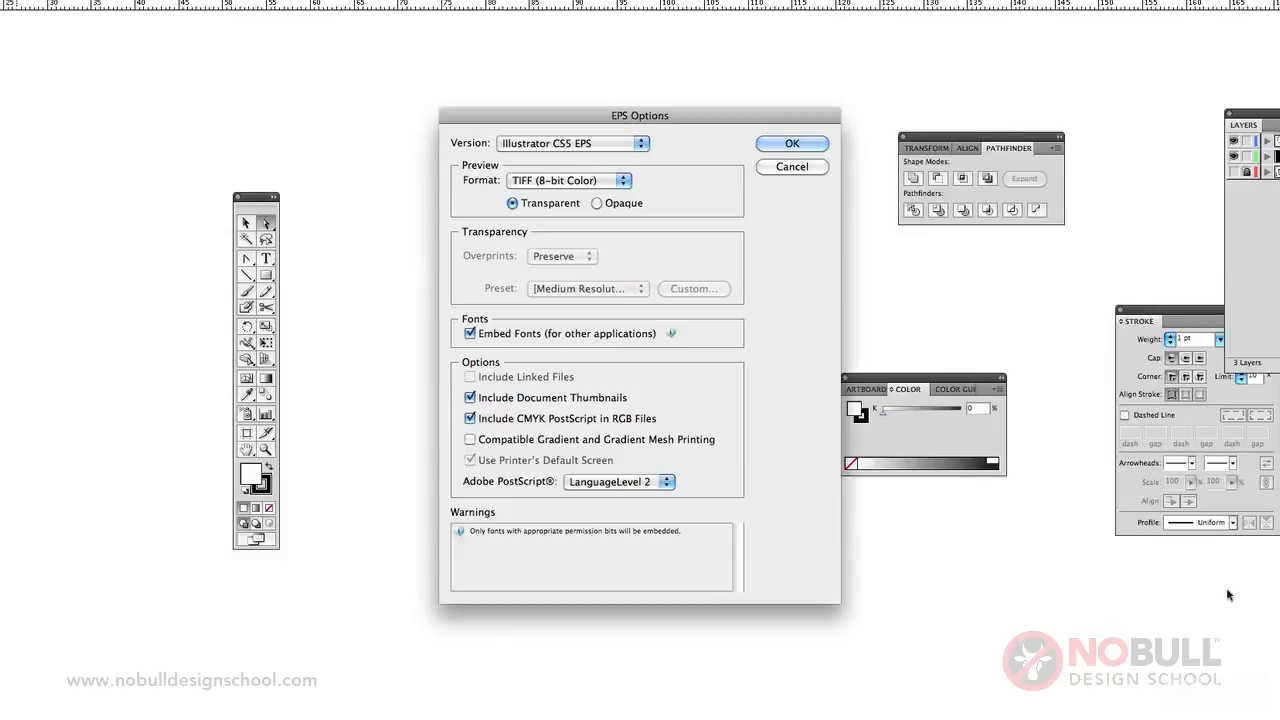
Step: Complete the EPS save with version Illustrator CS5 EPS and a TIFF (8-bit Color) preview format
click(526, 180)
click(526, 180)
click(530, 143)
click(530, 143)
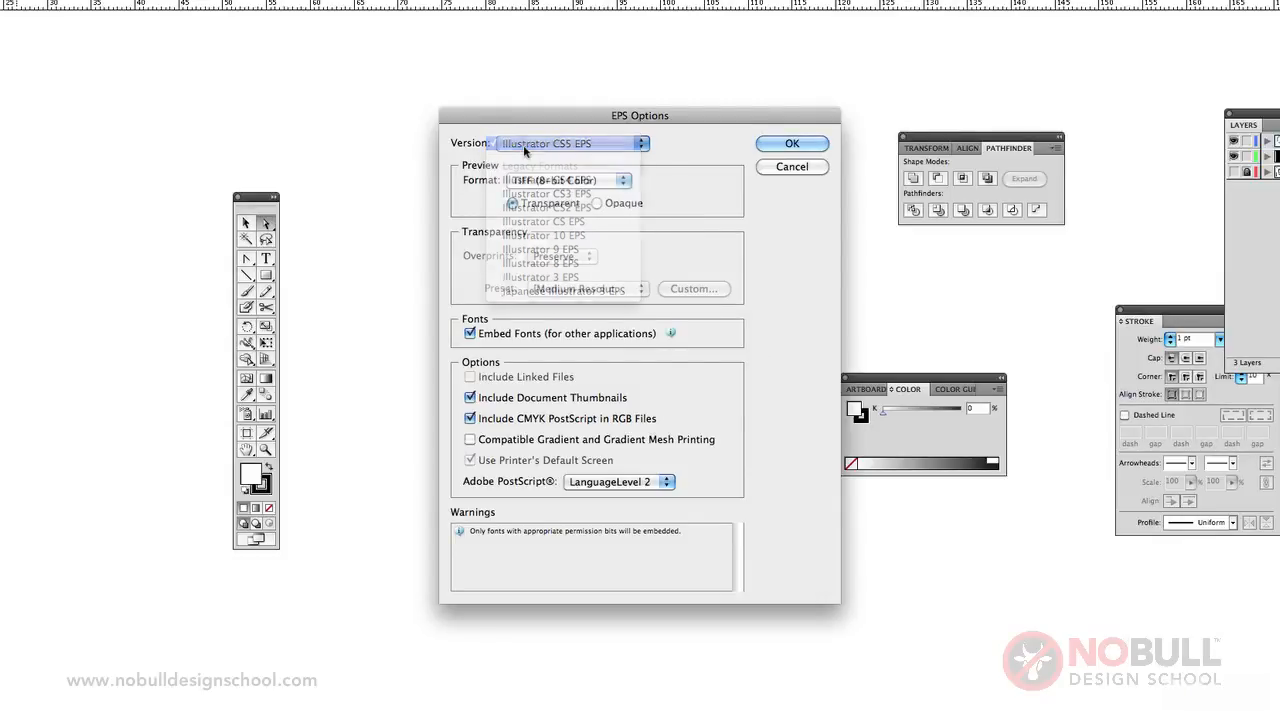
click(540, 143)
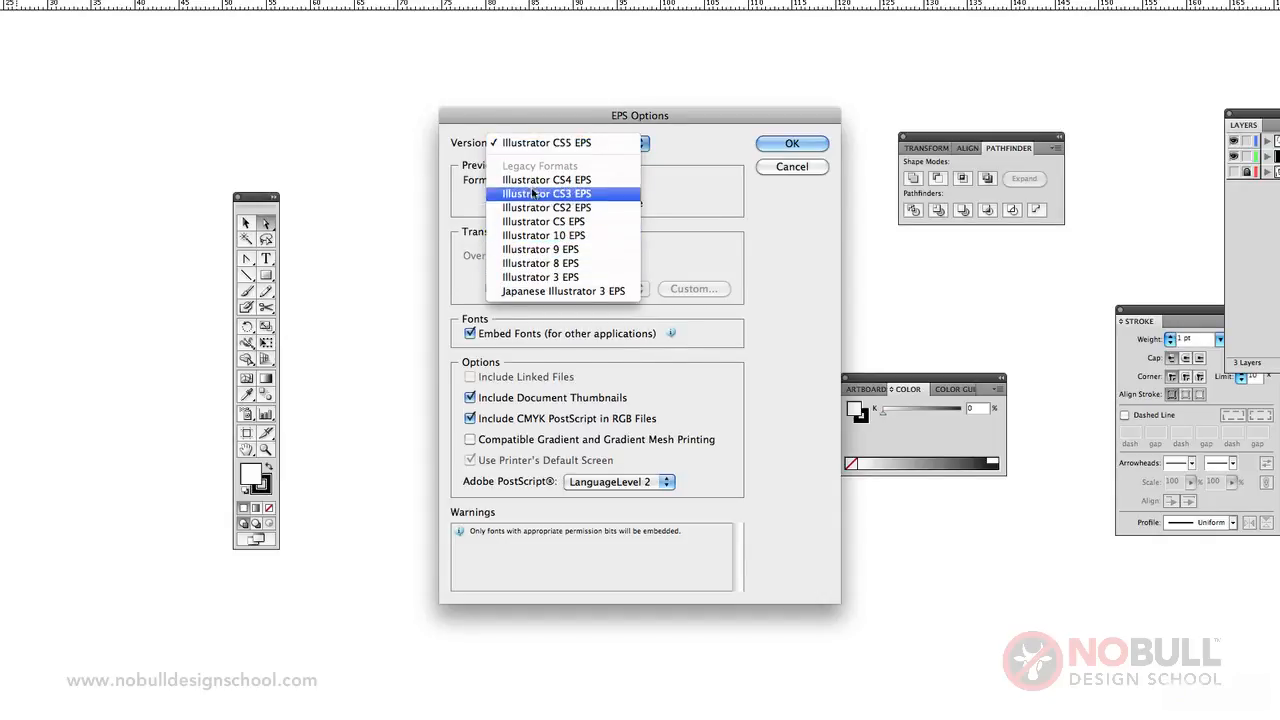
click(535, 142)
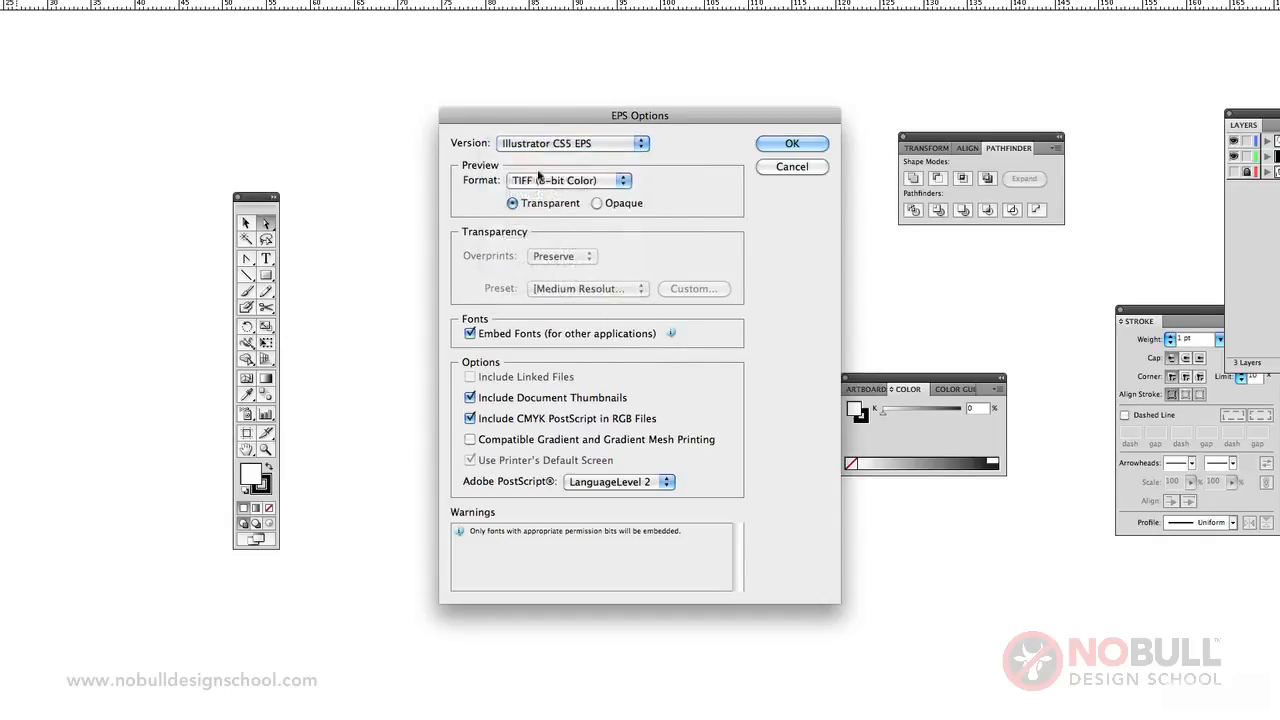
click(548, 182)
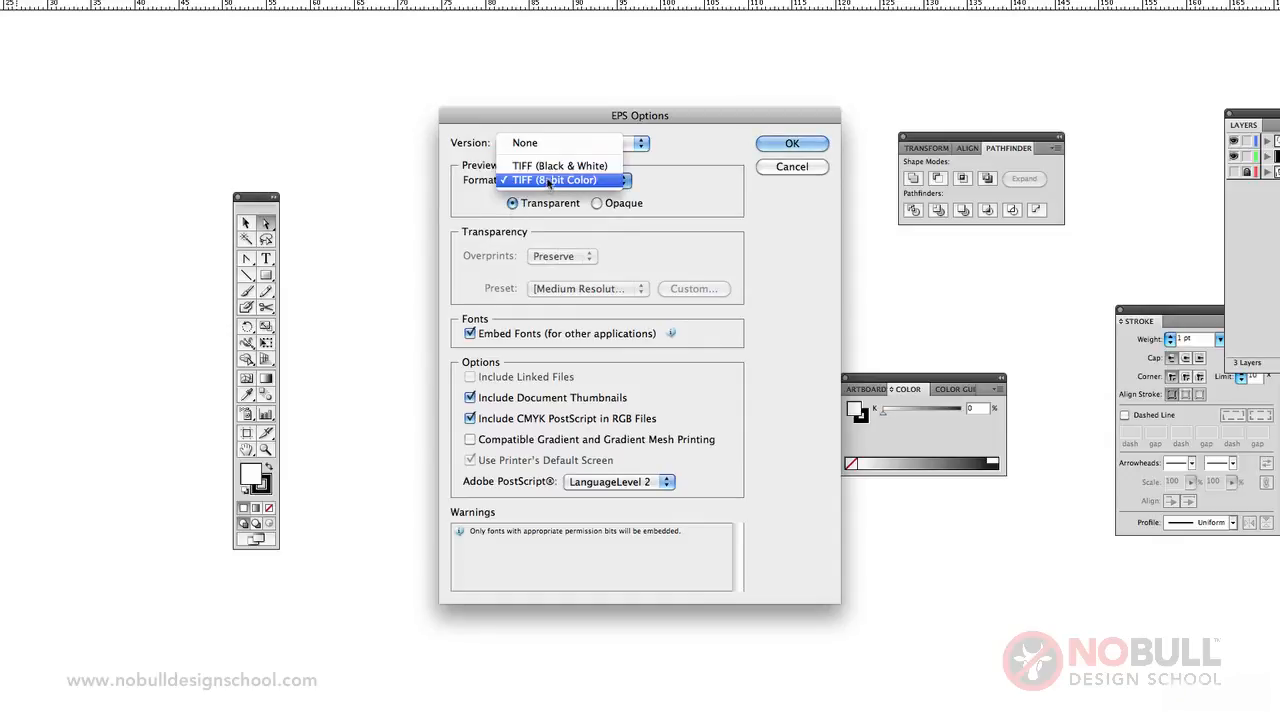
click(548, 182)
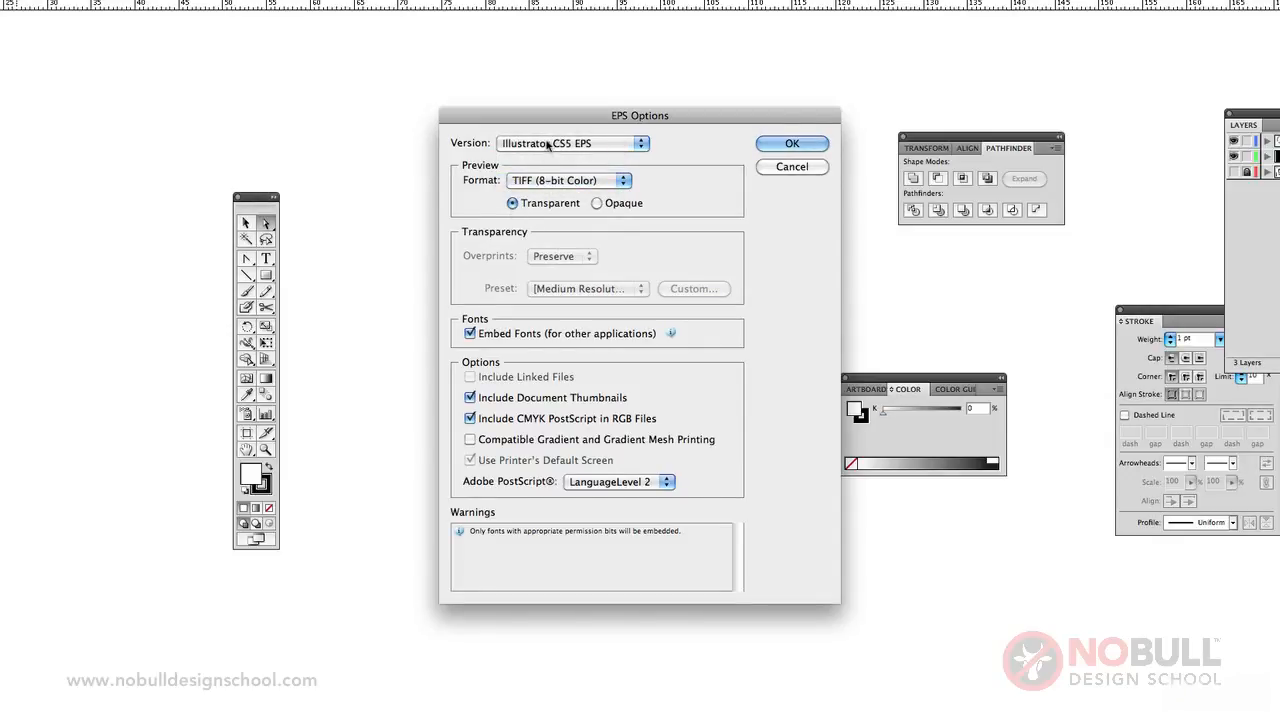
click(778, 145)
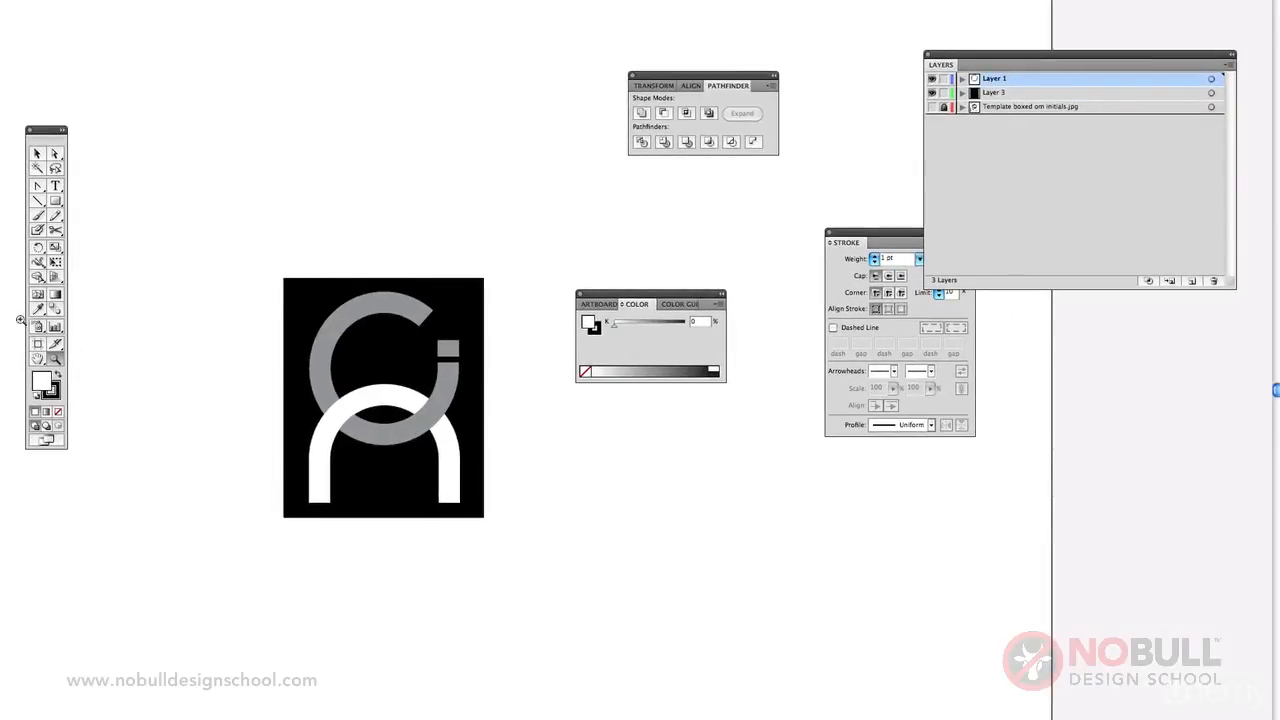
Step: Add a new layer above Layer 1 with the default options, and lock Layer 1 and Layer 3
click(40, 359)
mouse_move(202, 211)
mouse_down()
mouse_move(189, 199)
mouse_move(187, 216)
mouse_up()
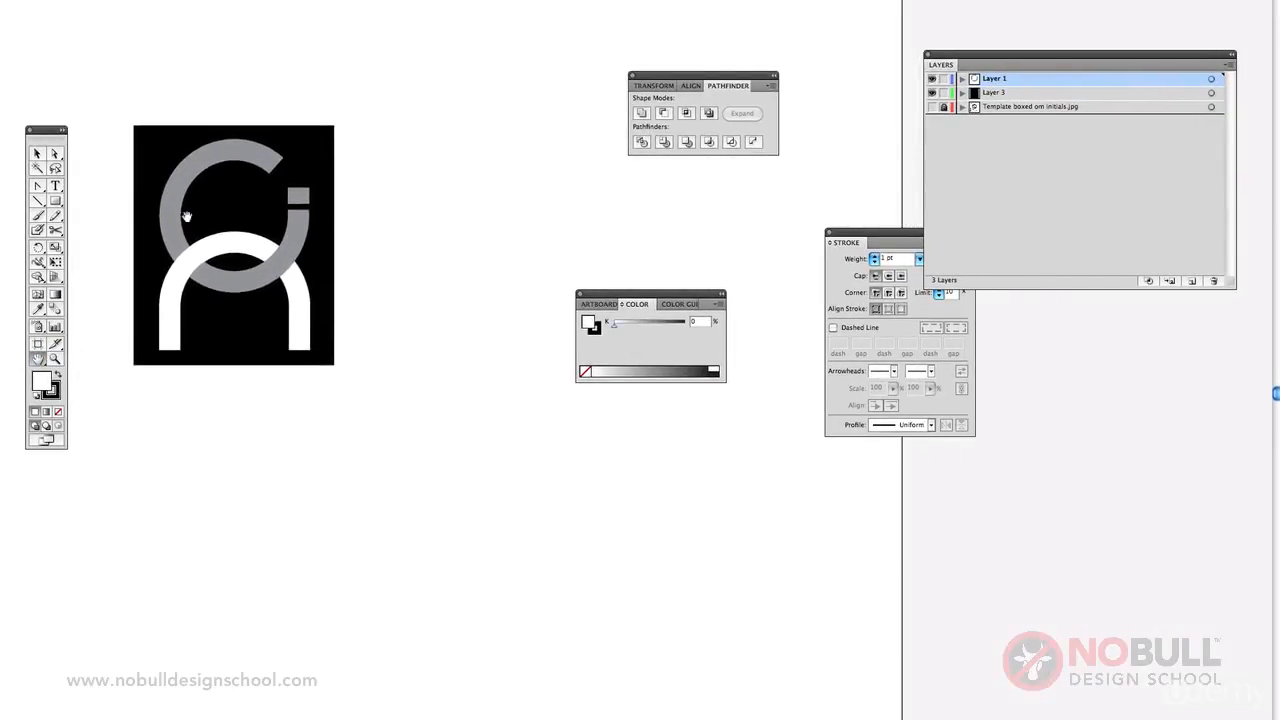
click(1229, 65)
click(1172, 70)
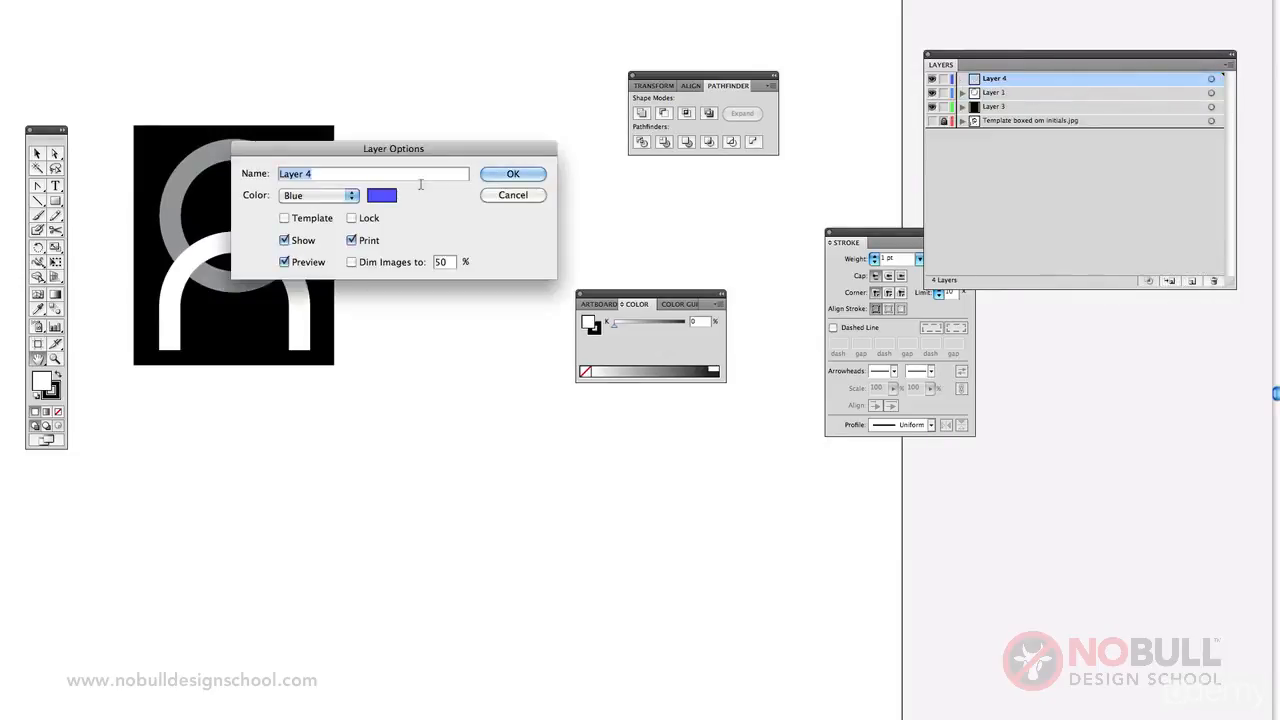
click(514, 174)
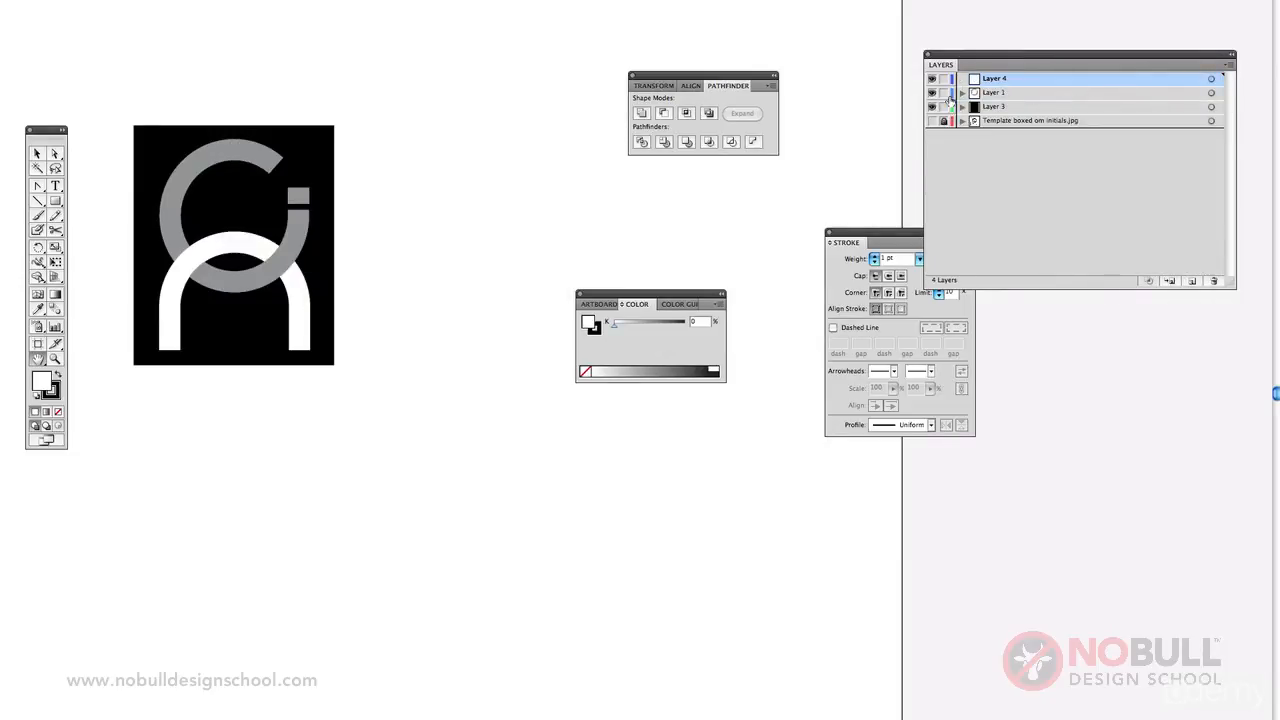
drag(944, 92, 944, 106)
Step: Add point text beside the black box, reading "continuous", "improvement" and "network" on three separate lines
click(37, 153)
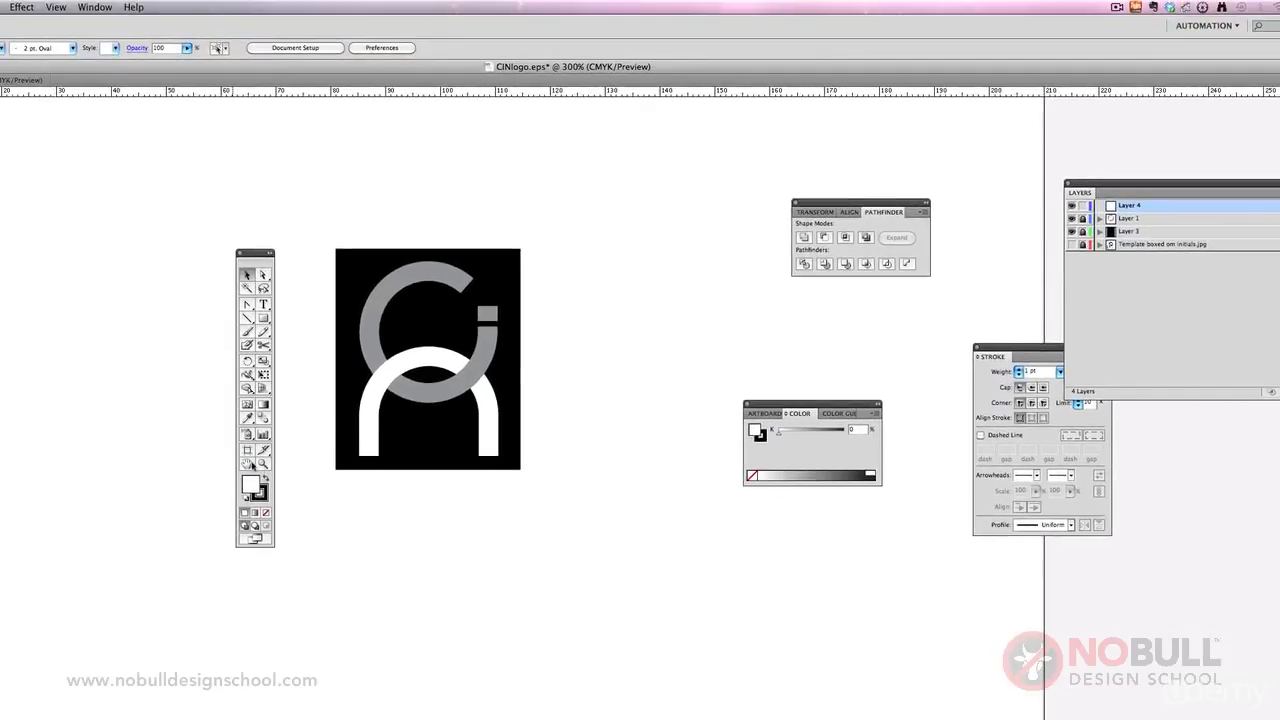
drag(255, 252, 86, 211)
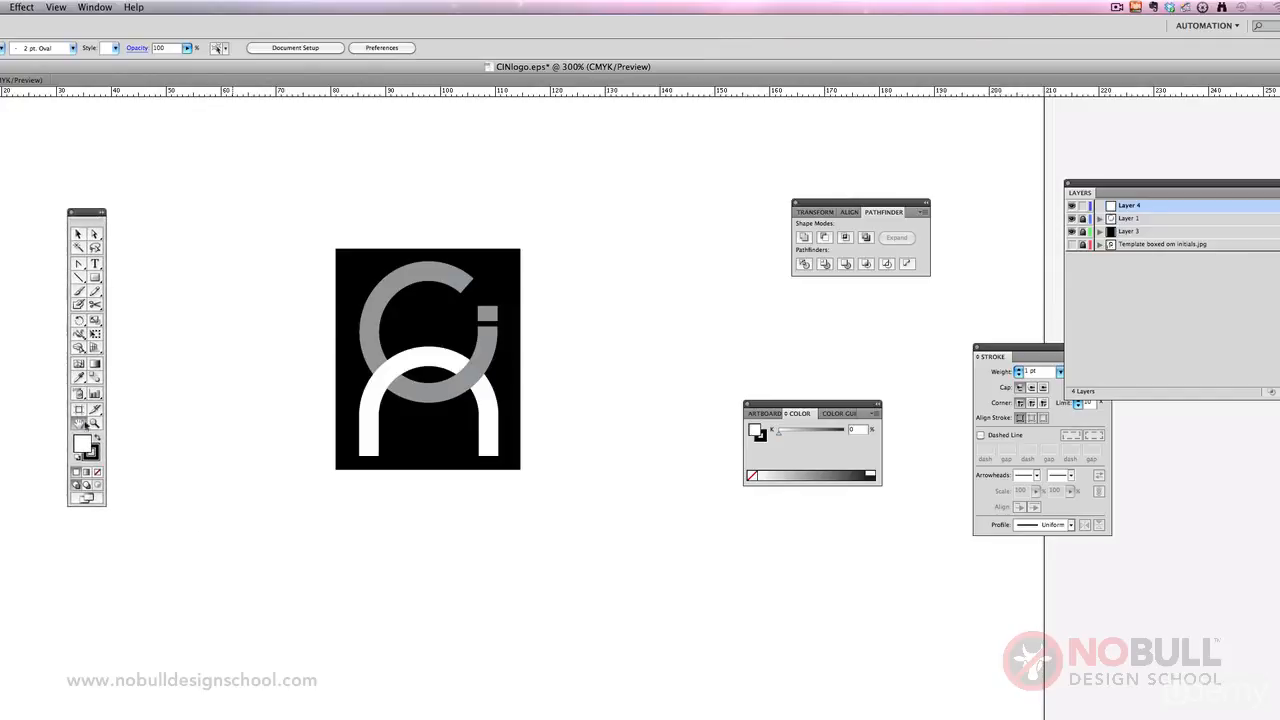
drag(424, 342, 281, 310)
click(95, 264)
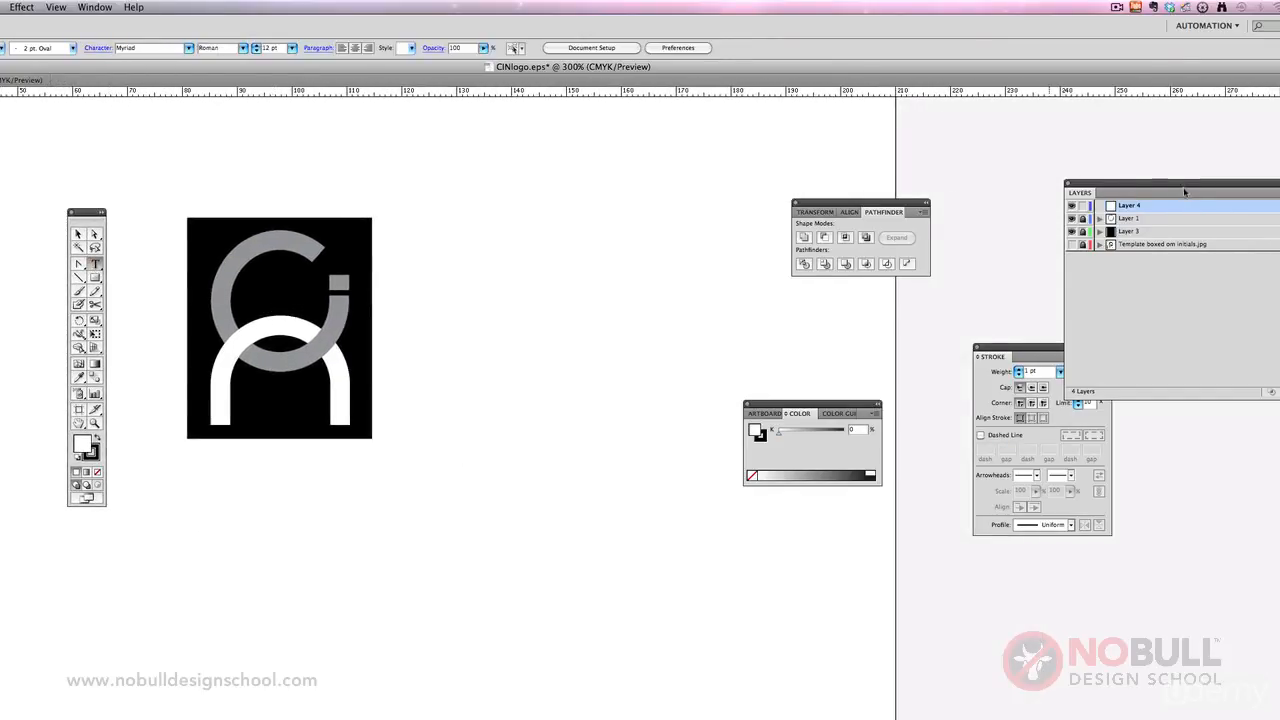
click(411, 240)
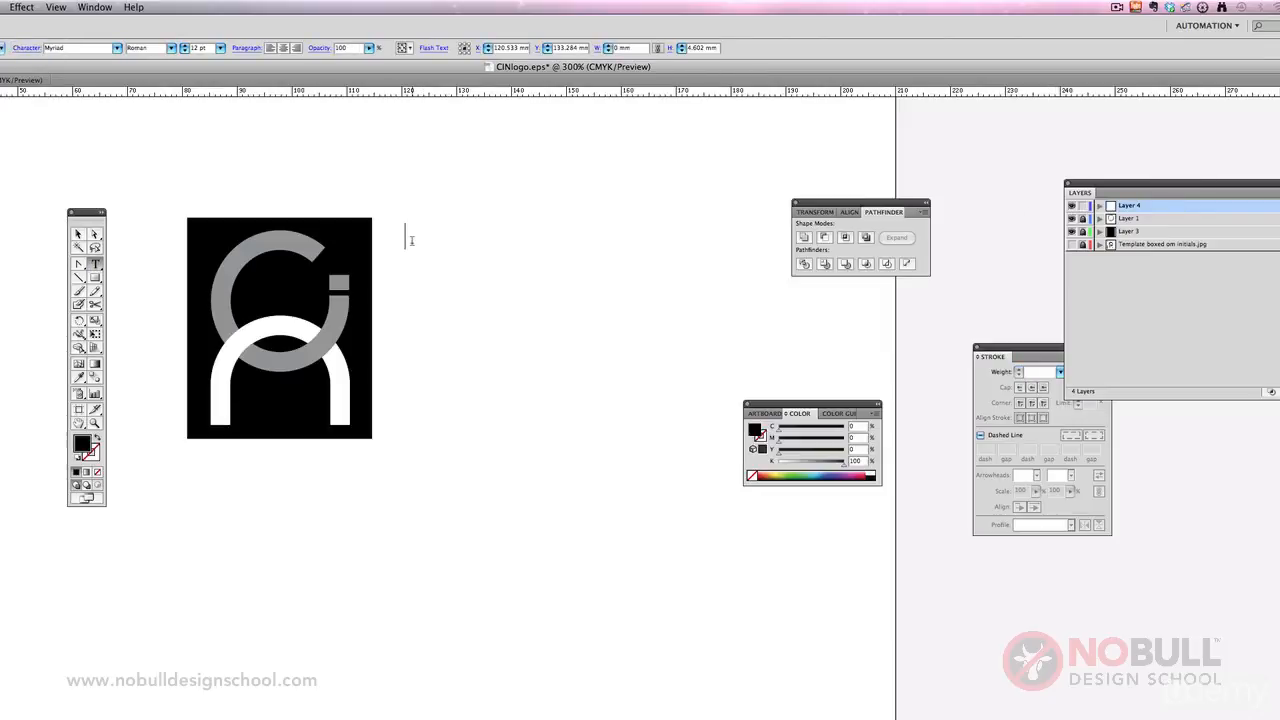
text(continuous)
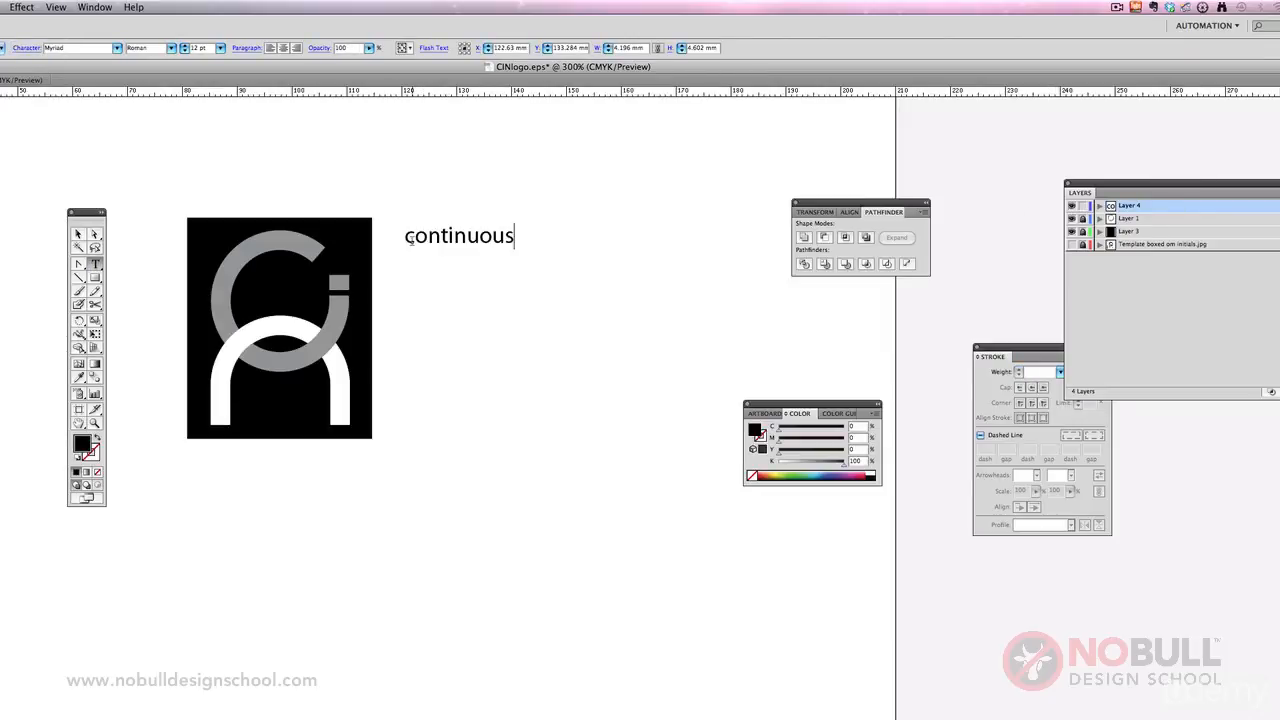
key(Return)
text(improvement)
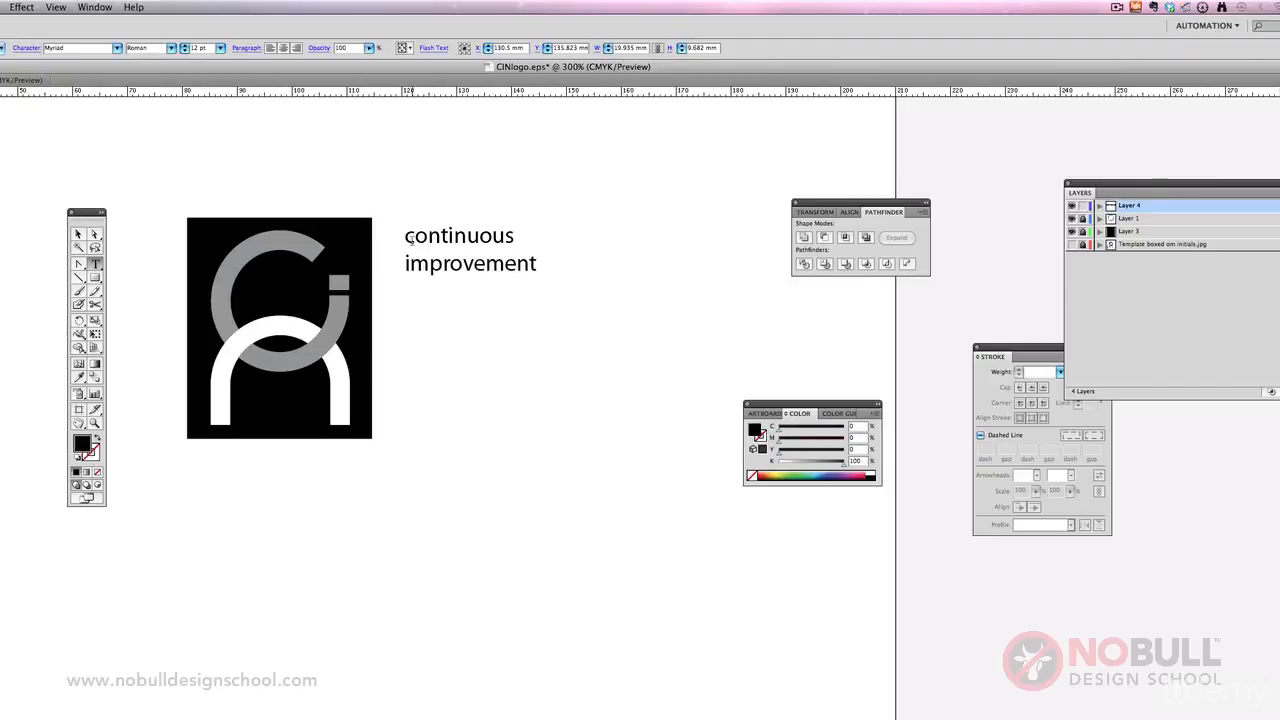
key(Return)
text(nestwork)
key(BackSpace)
key(BackSpace)
key(BackSpace)
key(BackSpace)
key(BackSpace)
key(BackSpace)
text(twor)
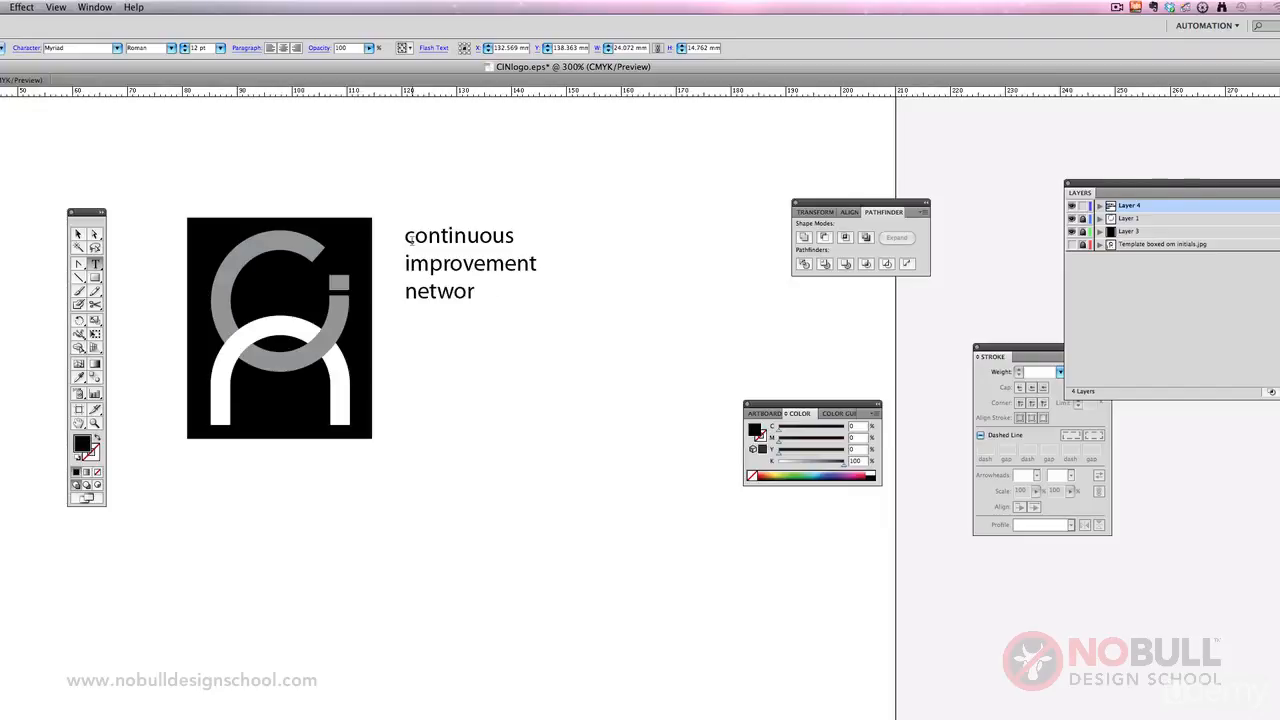
text(k)
Step: Select all the new text and set its font to Karla Regular in the Character settings
key(ctrl+a)
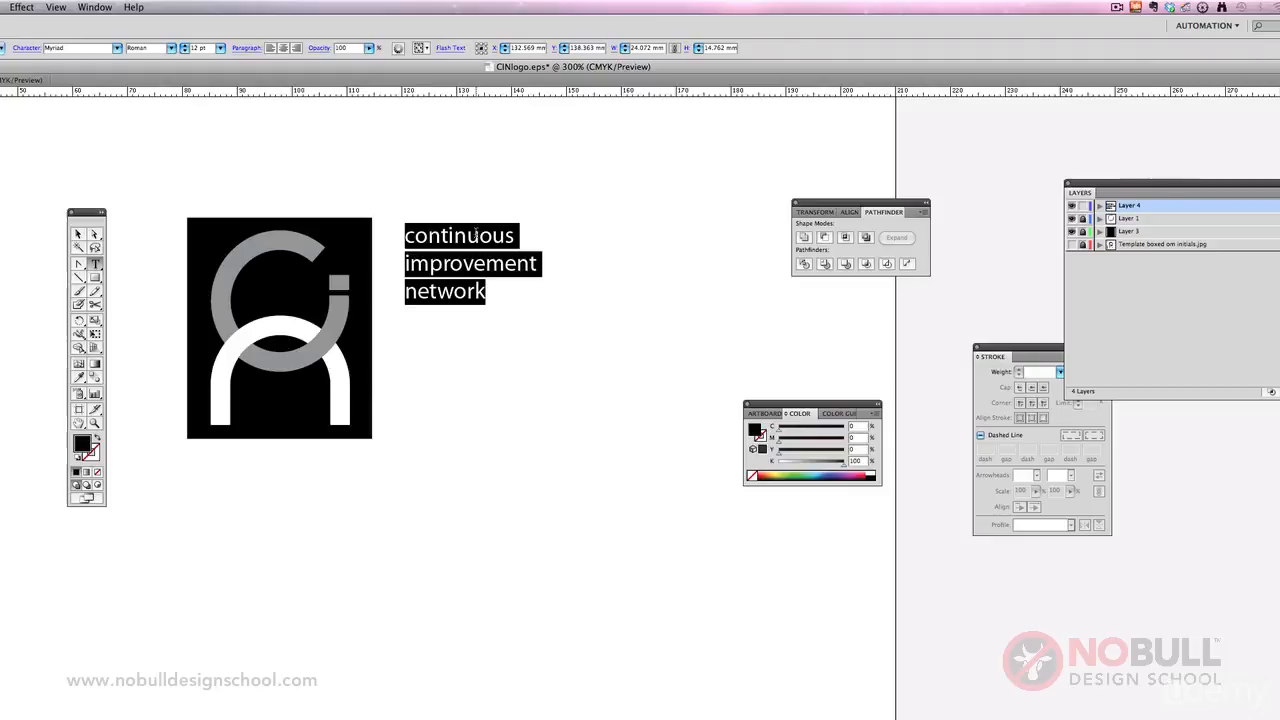
drag(1008, 354, 875, 471)
drag(800, 550, 775, 584)
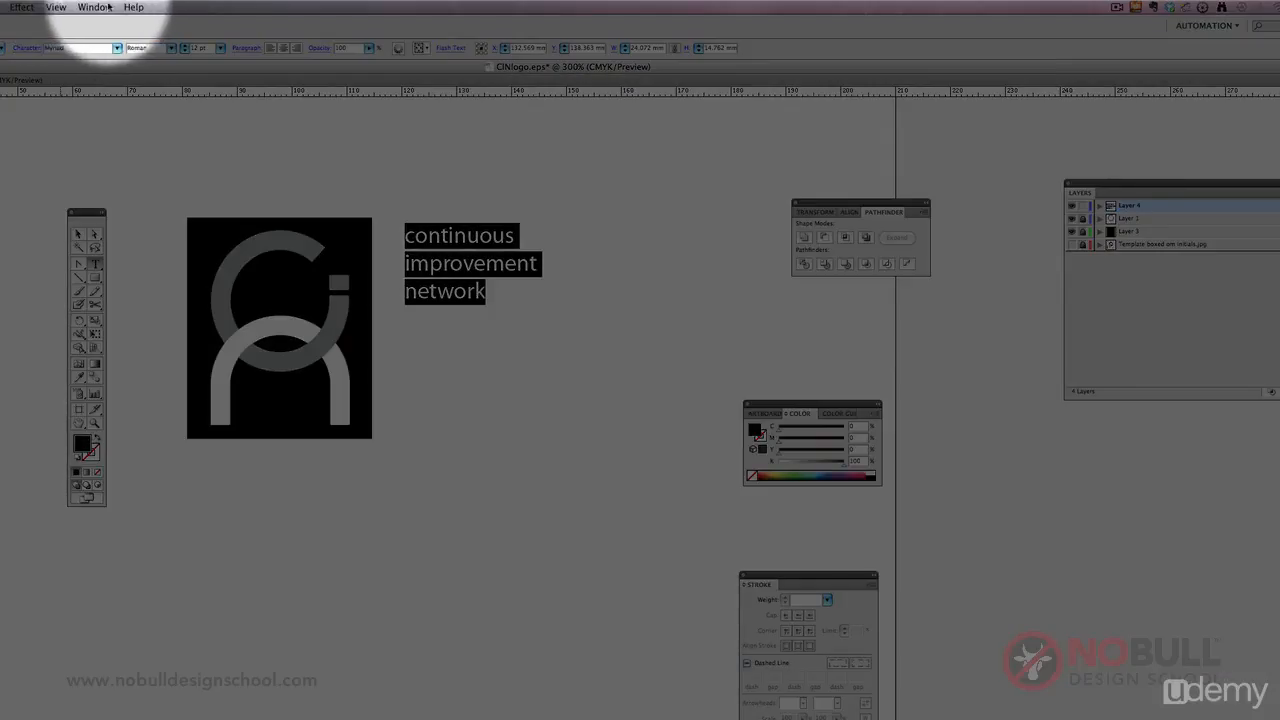
click(94, 7)
mouse_move(150, 458)
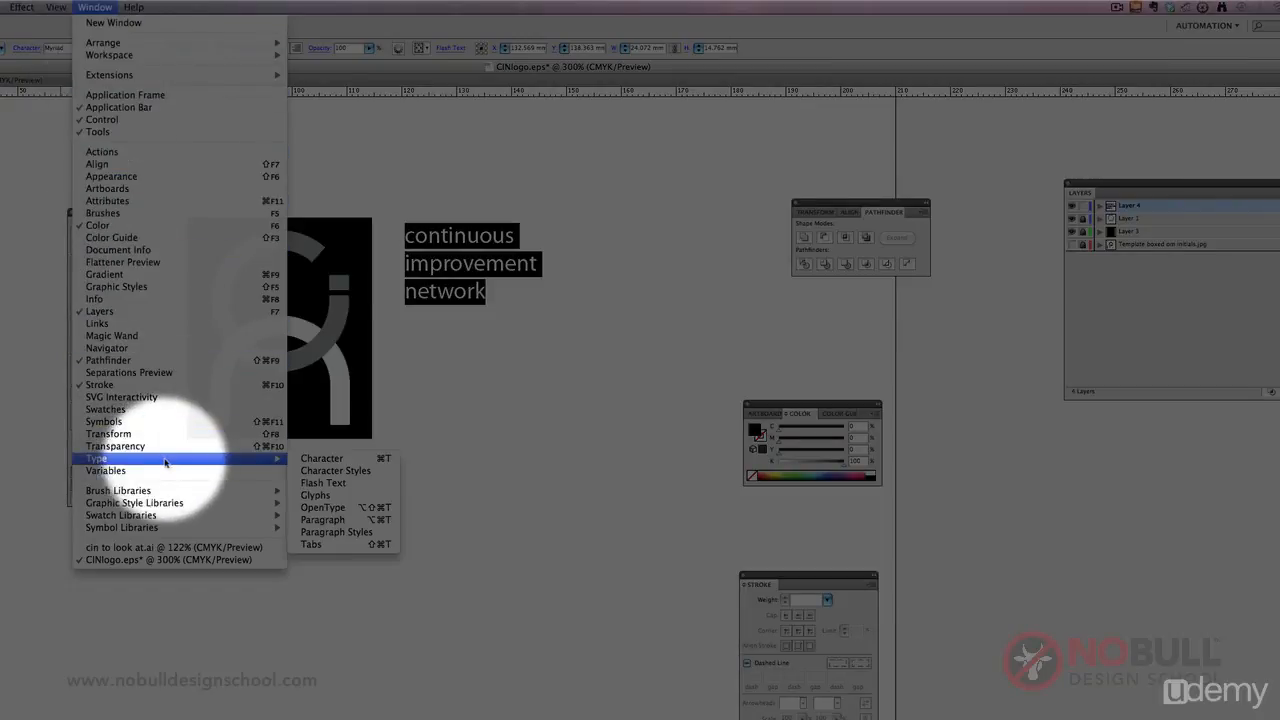
click(336, 460)
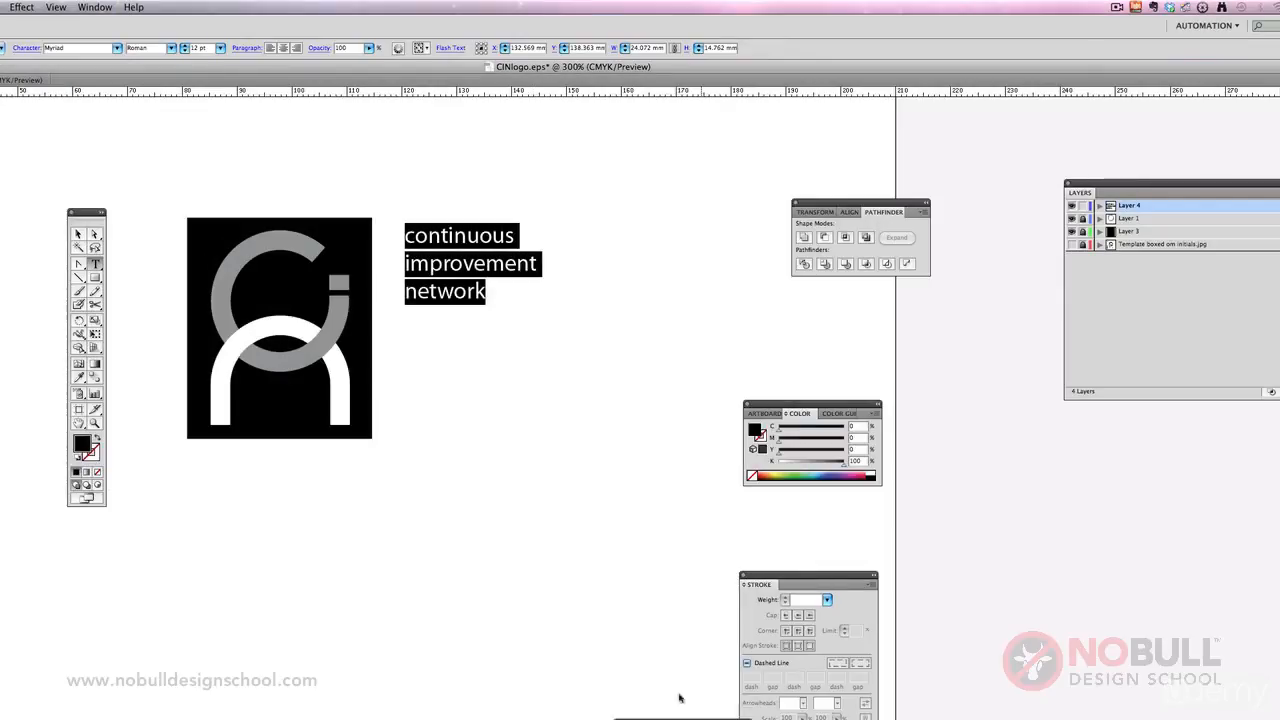
drag(638, 488, 726, 216)
click(746, 240)
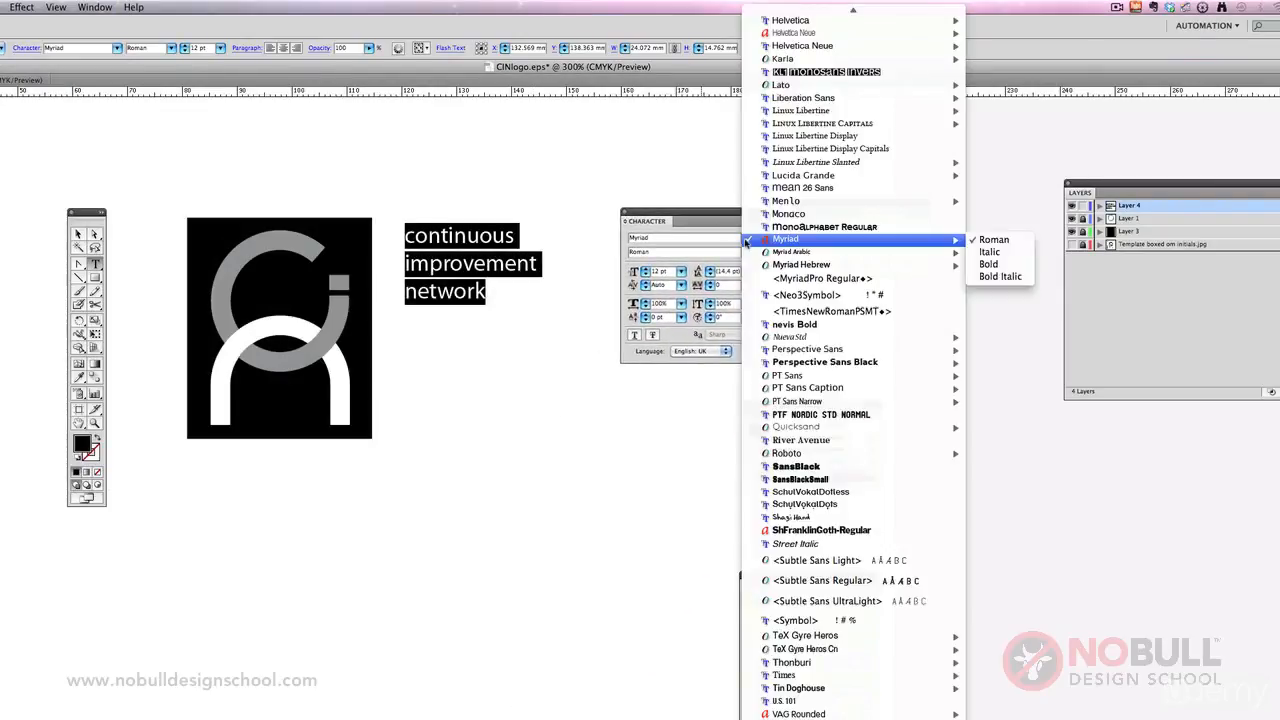
mouse_move(778, 5)
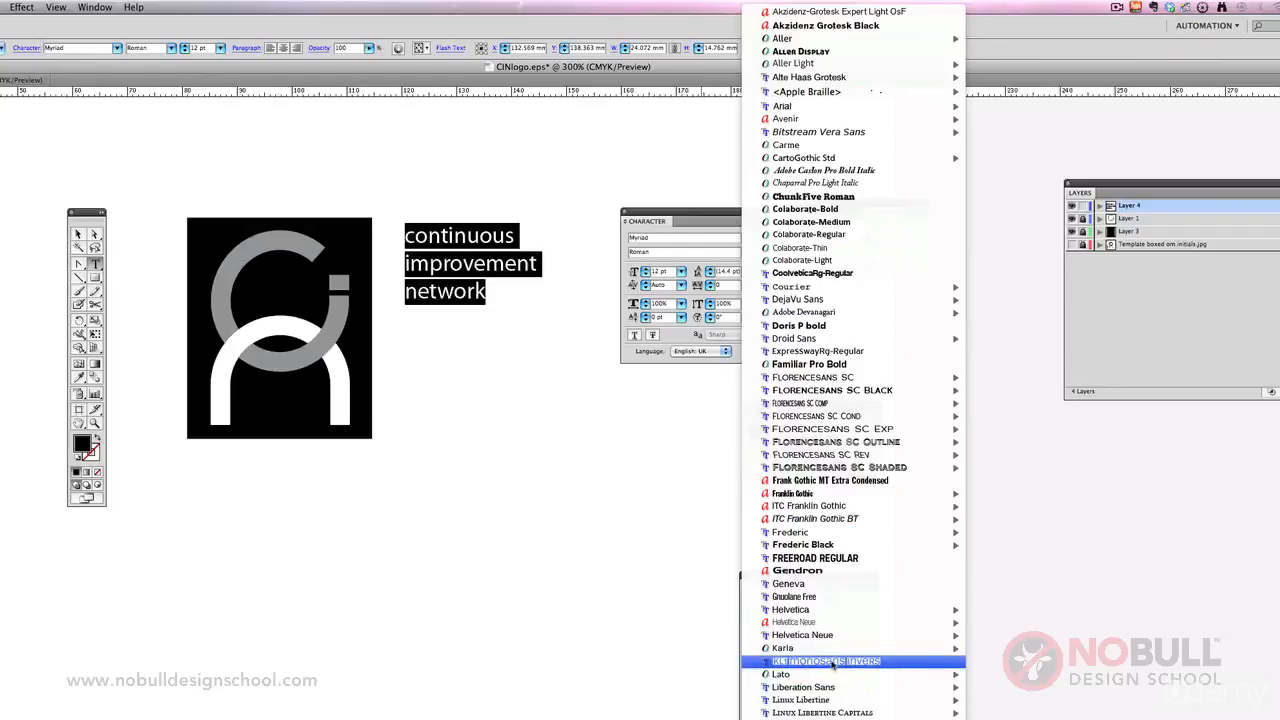
mouse_move(830, 652)
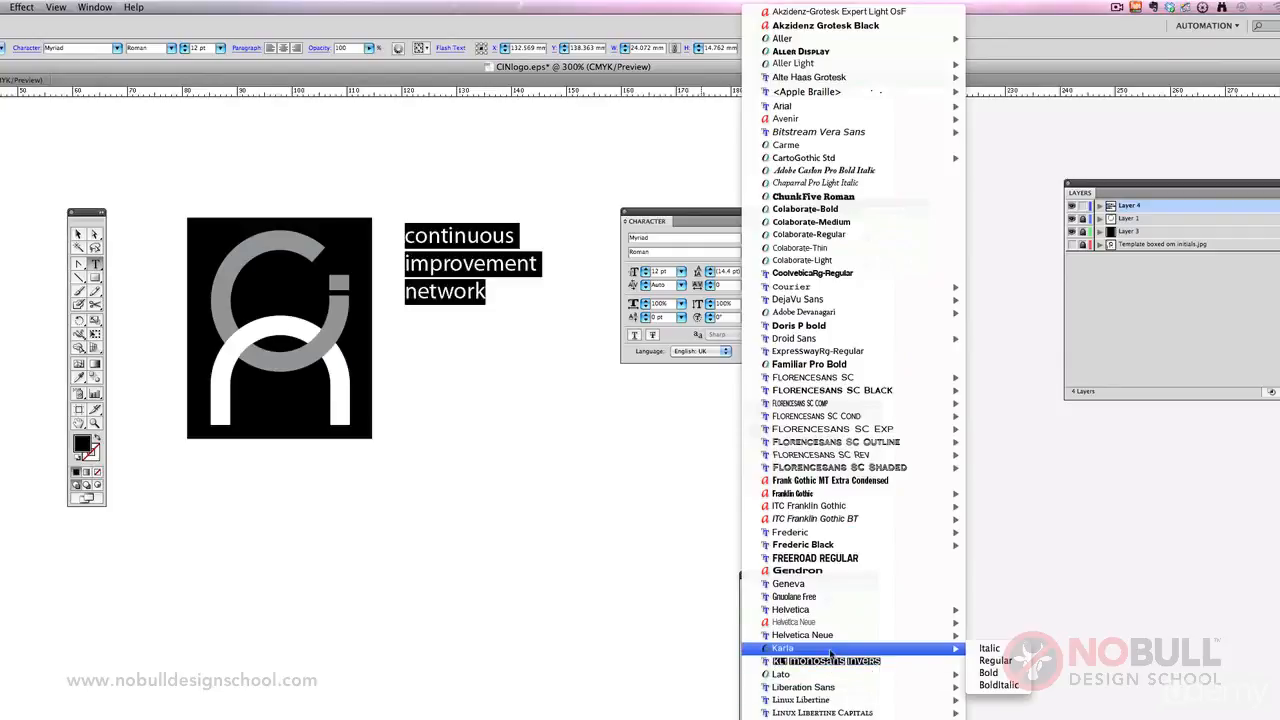
click(992, 662)
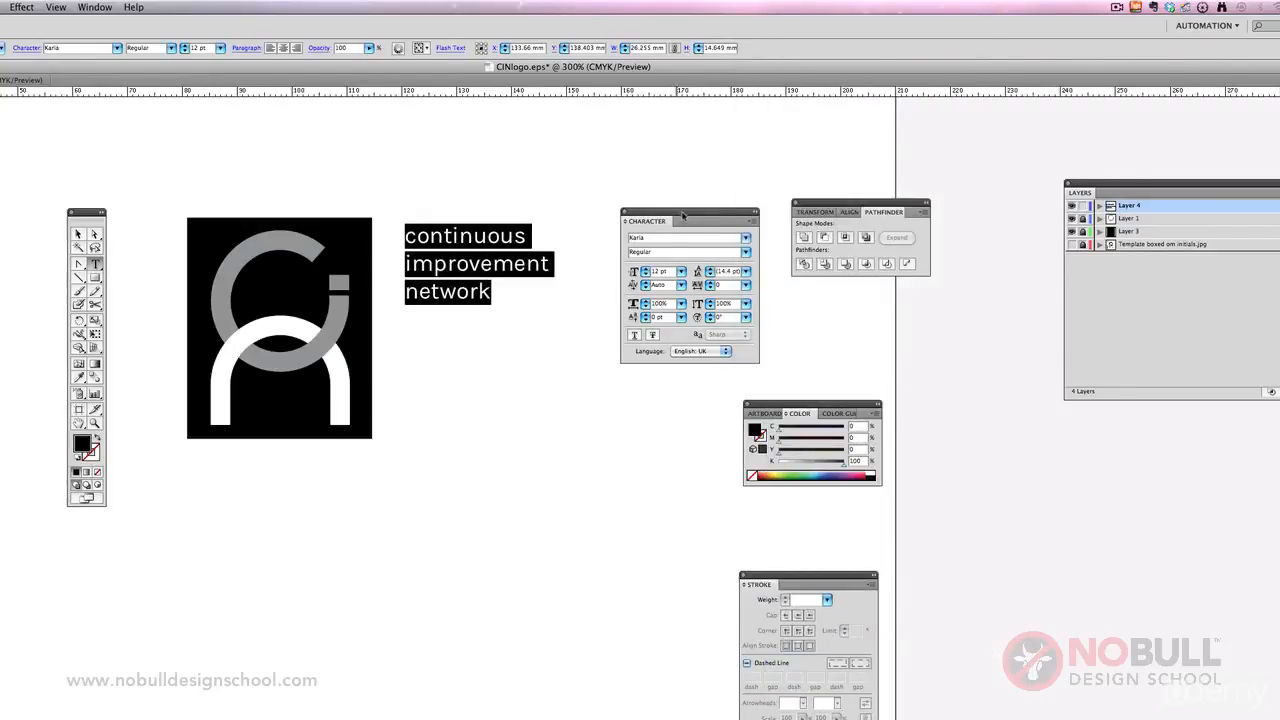
Step: Scale the three-line text proportionally to about 38.44 pt and position it close beside the black box
drag(683, 215, 361, 496)
key(Escape)
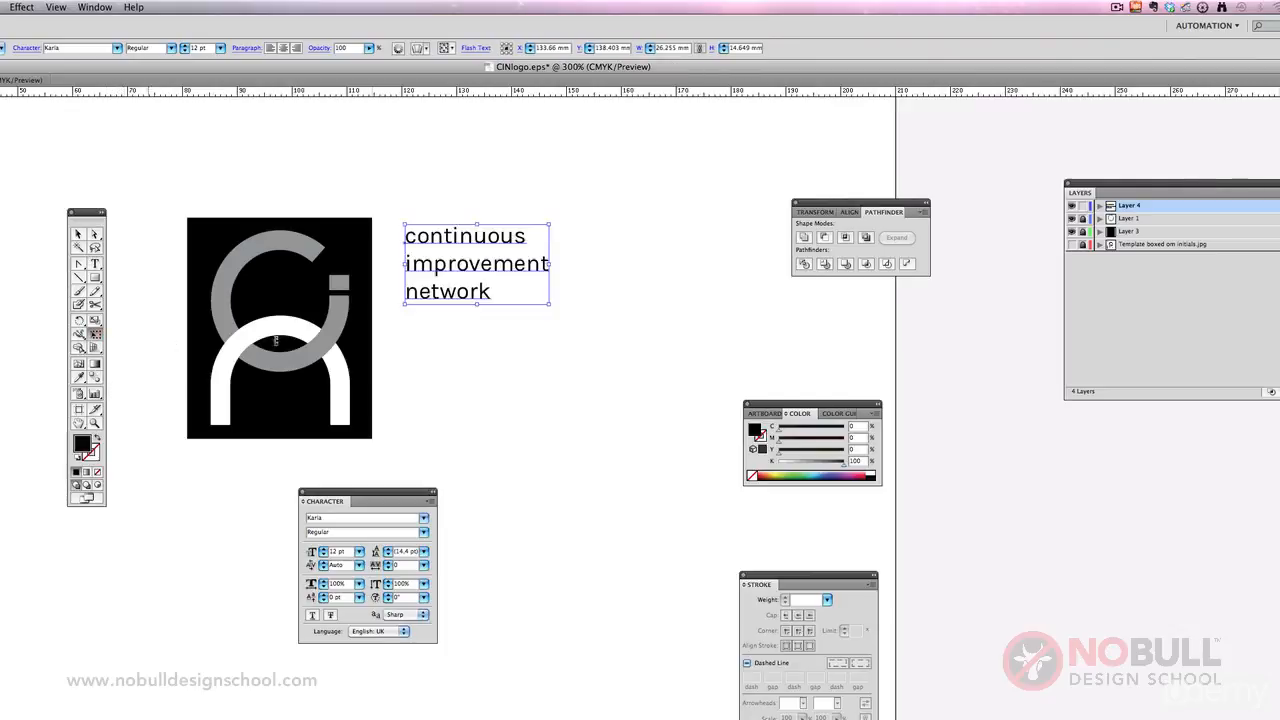
drag(552, 306, 826, 460)
drag(583, 346, 561, 326)
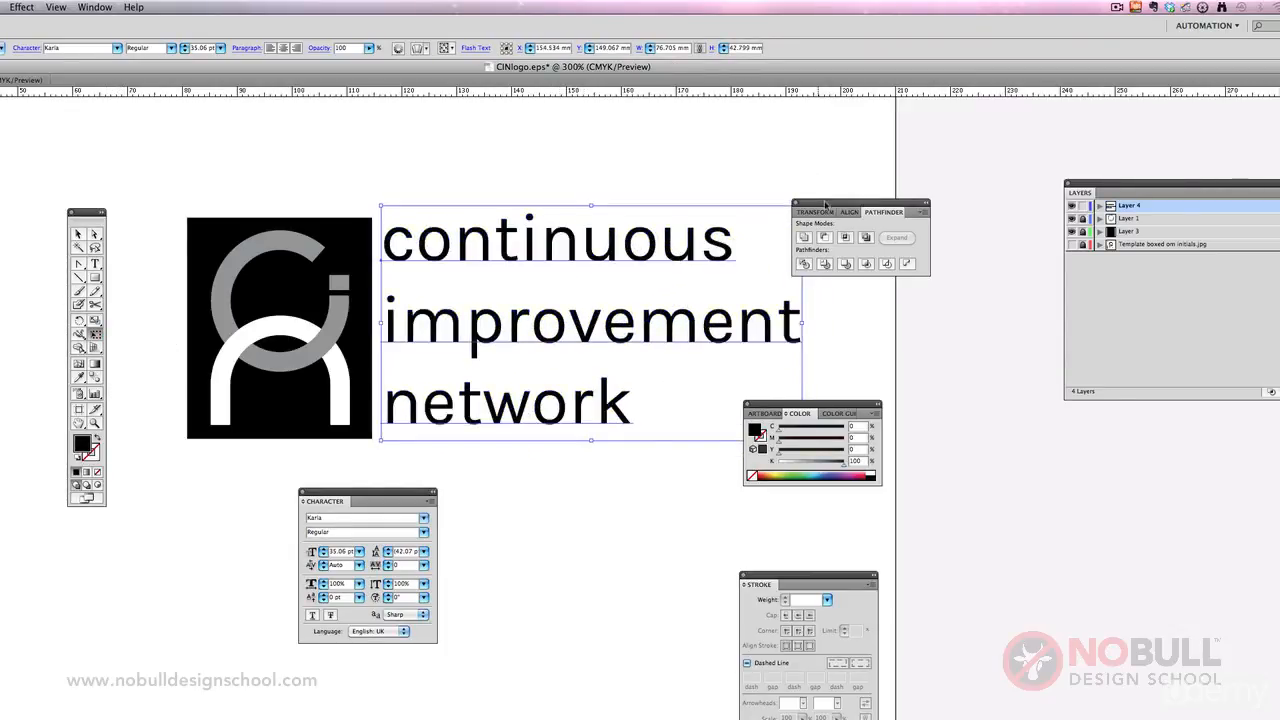
drag(826, 206, 1017, 361)
drag(826, 413, 806, 547)
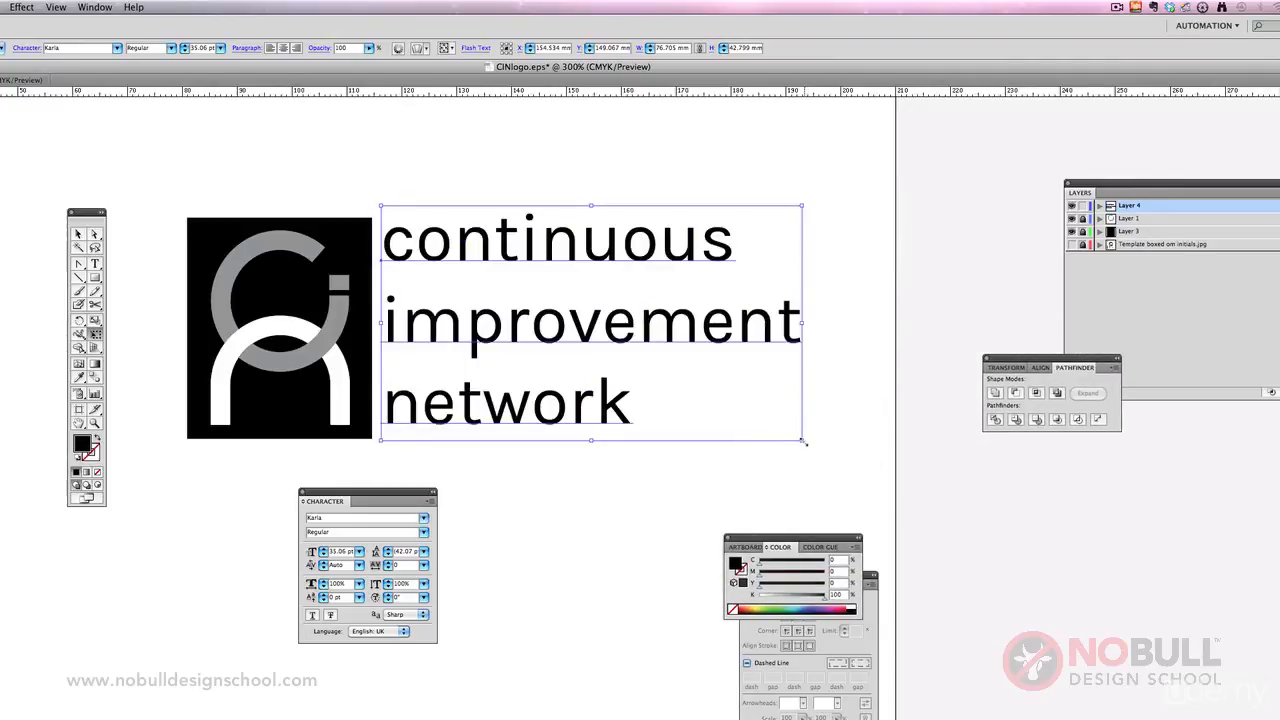
drag(806, 442, 843, 461)
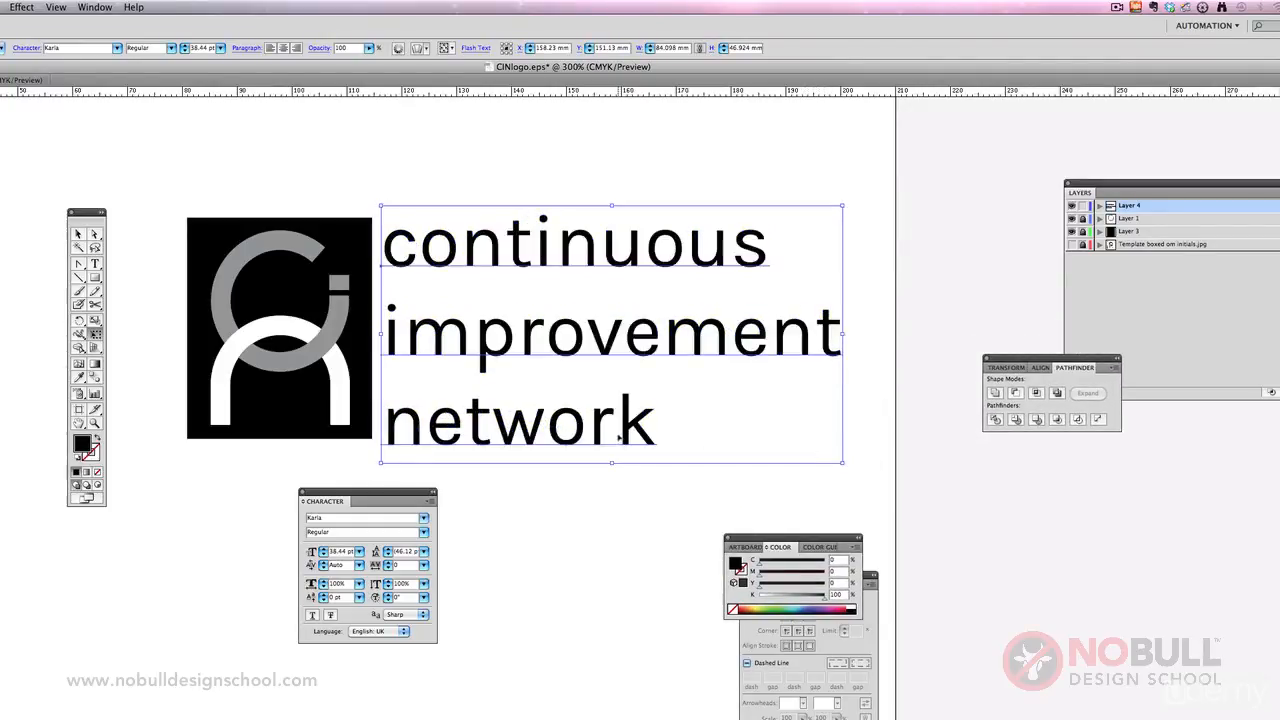
drag(620, 437, 572, 420)
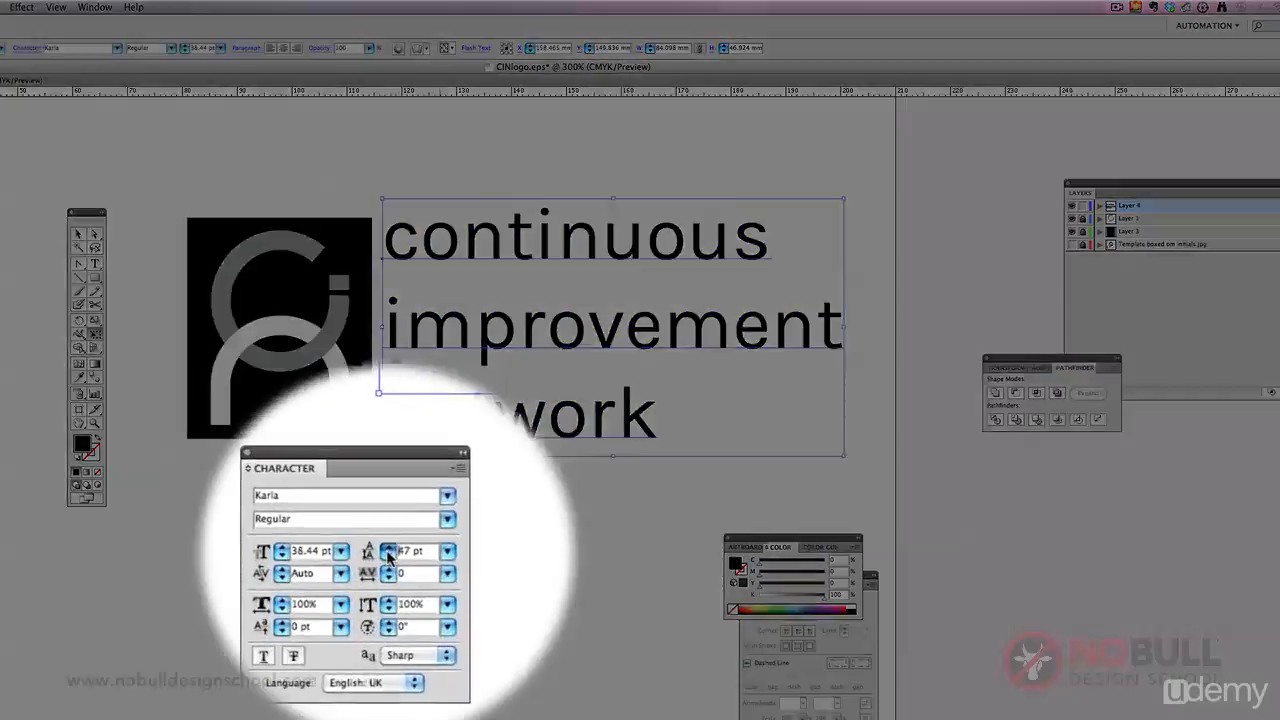
Step: Tighten the leading of the three-line text to 38 pt
click(388, 555)
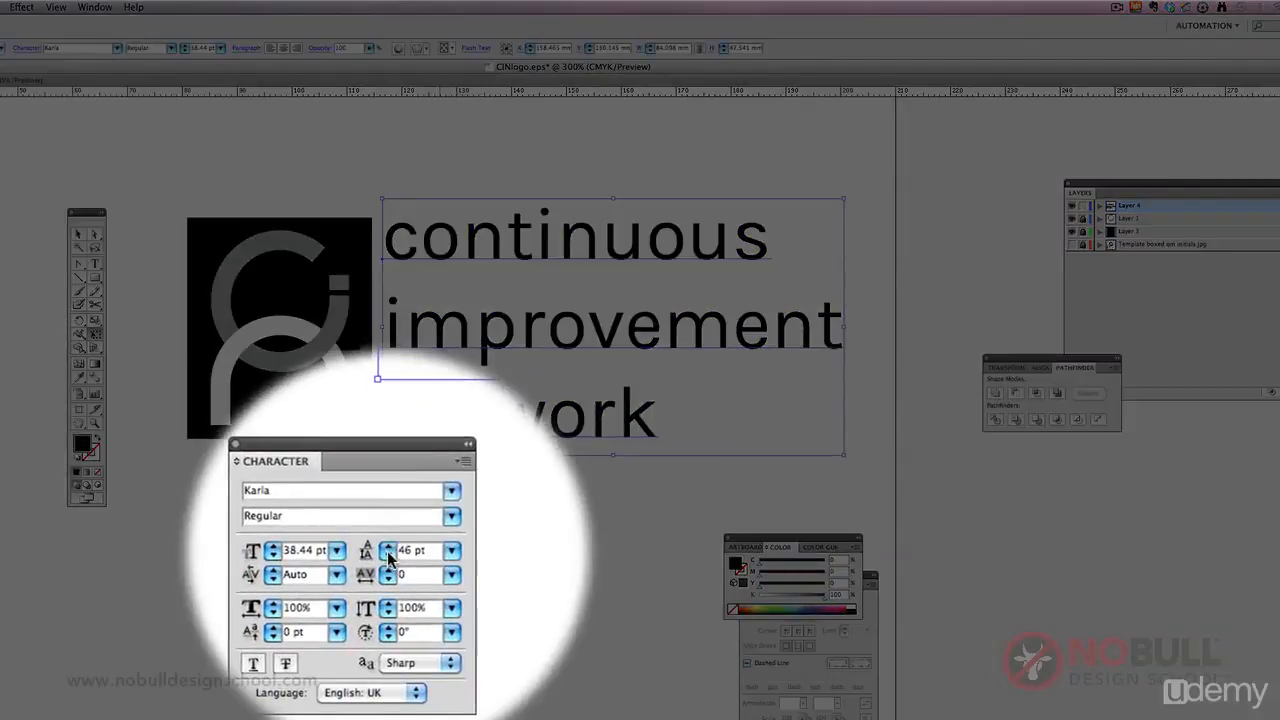
click(388, 555)
click(388, 555)
click(388, 555)
click(388, 555)
click(388, 555)
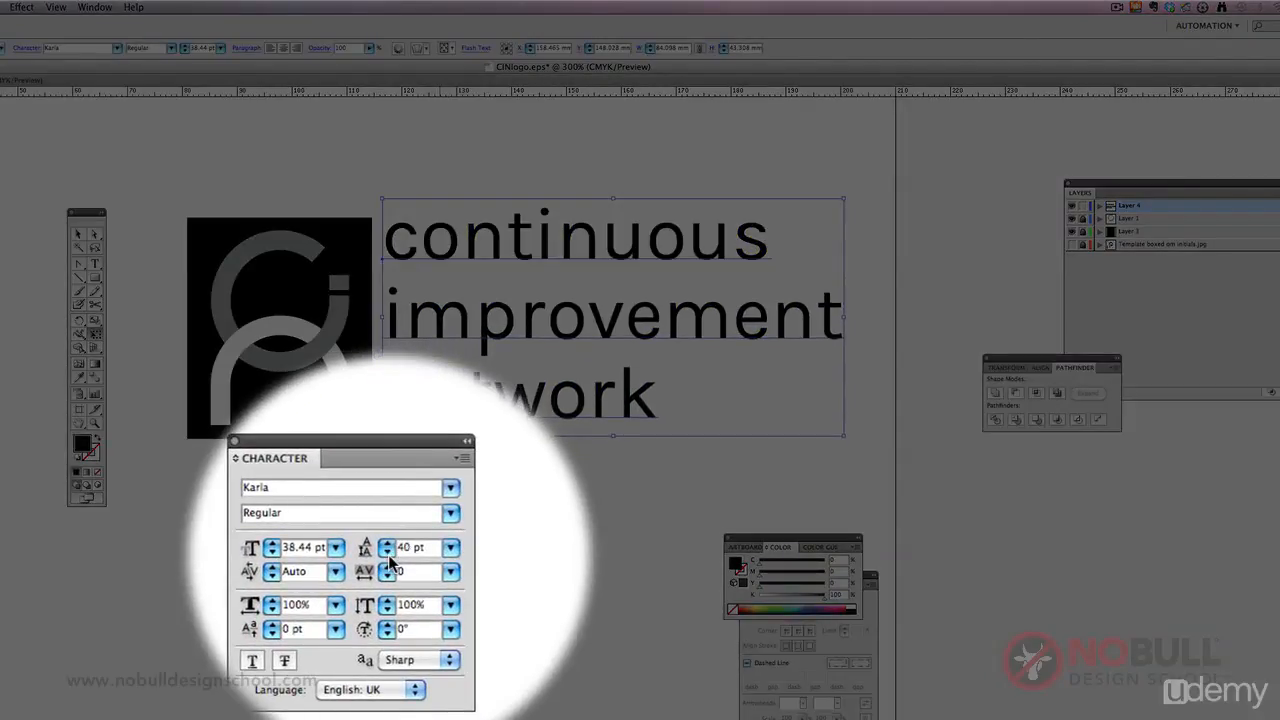
click(388, 555)
click(388, 555)
click(388, 555)
click(388, 555)
click(389, 558)
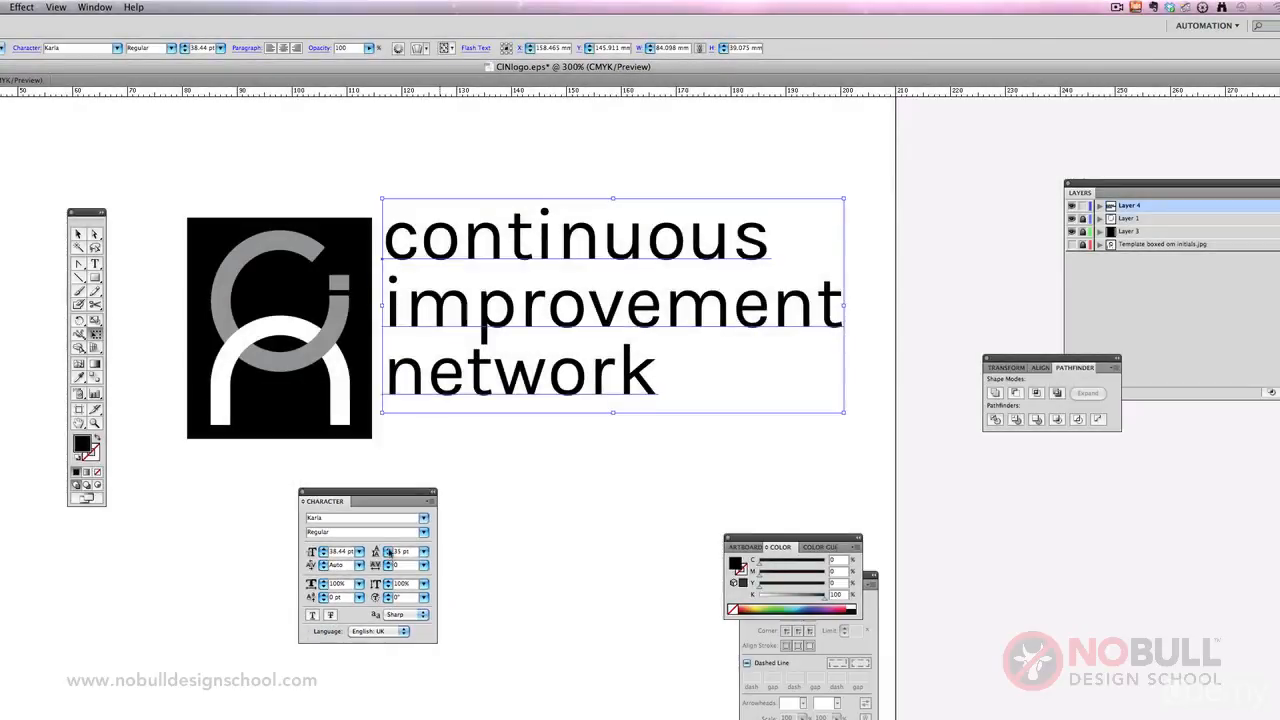
click(388, 549)
click(388, 549)
click(388, 549)
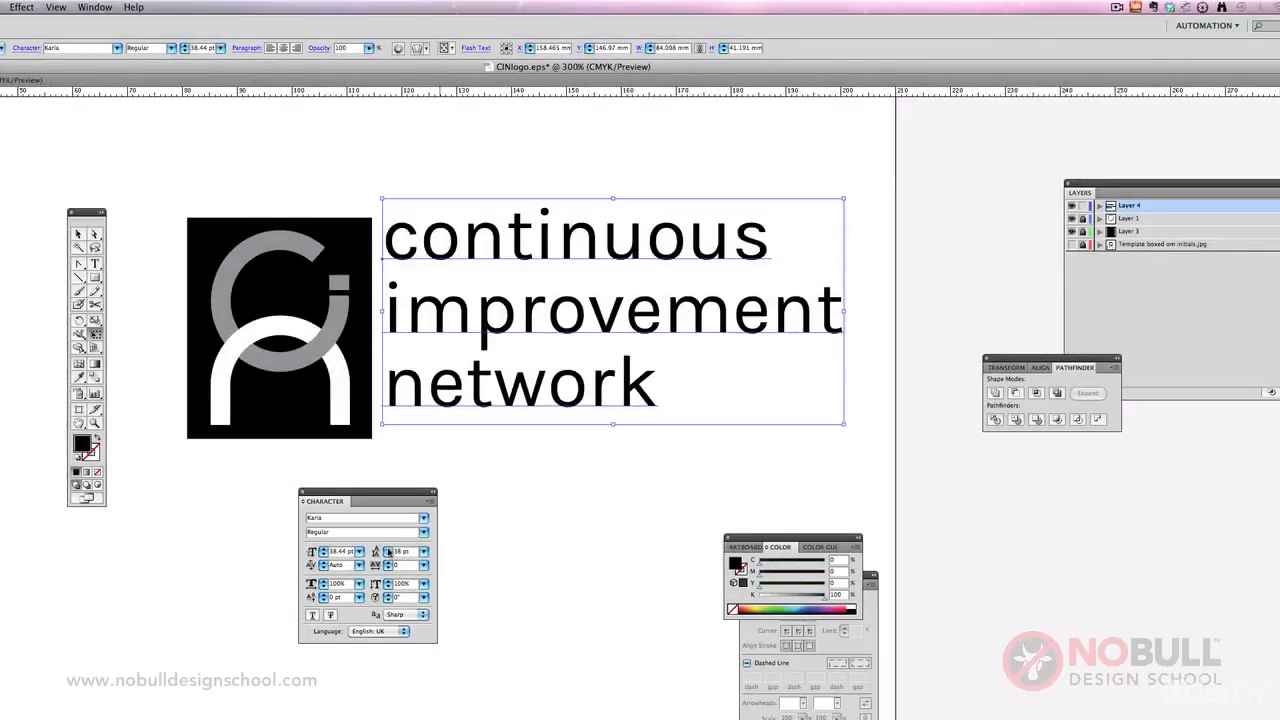
Step: Select all three lines of the wordmark and change their font style to Karla Bold
click(95, 263)
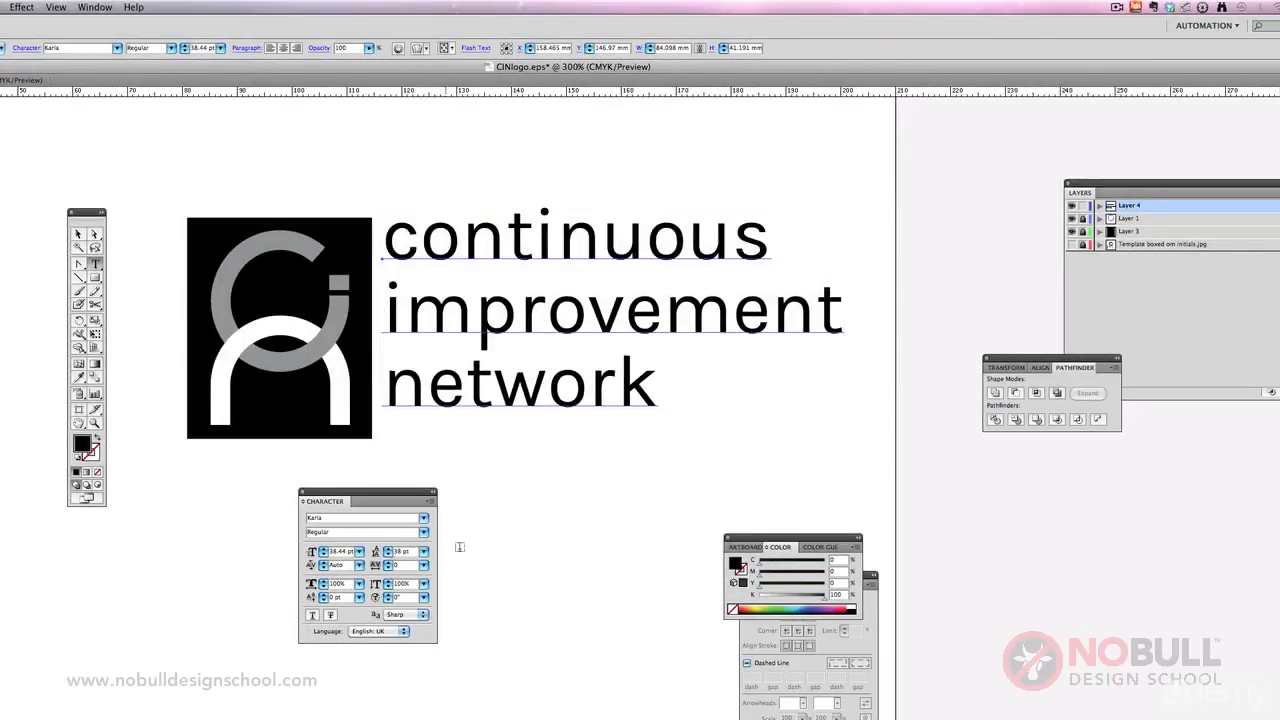
drag(384, 238, 492, 570)
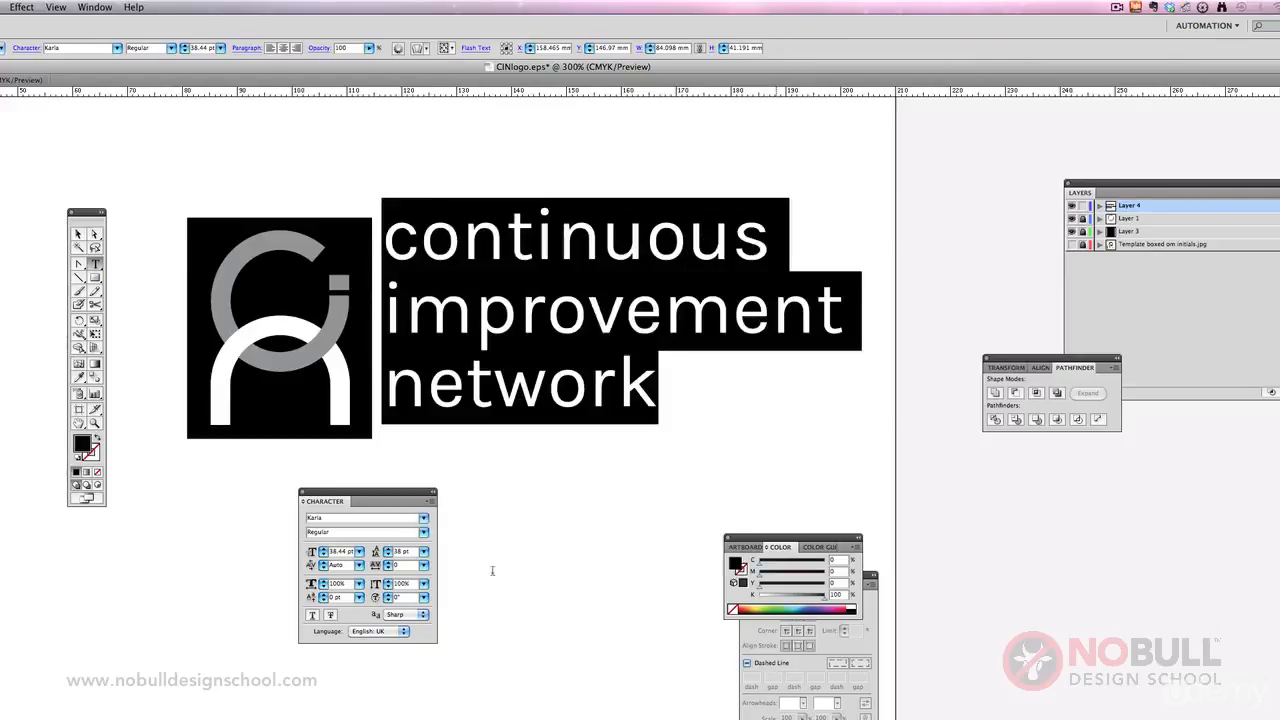
click(424, 533)
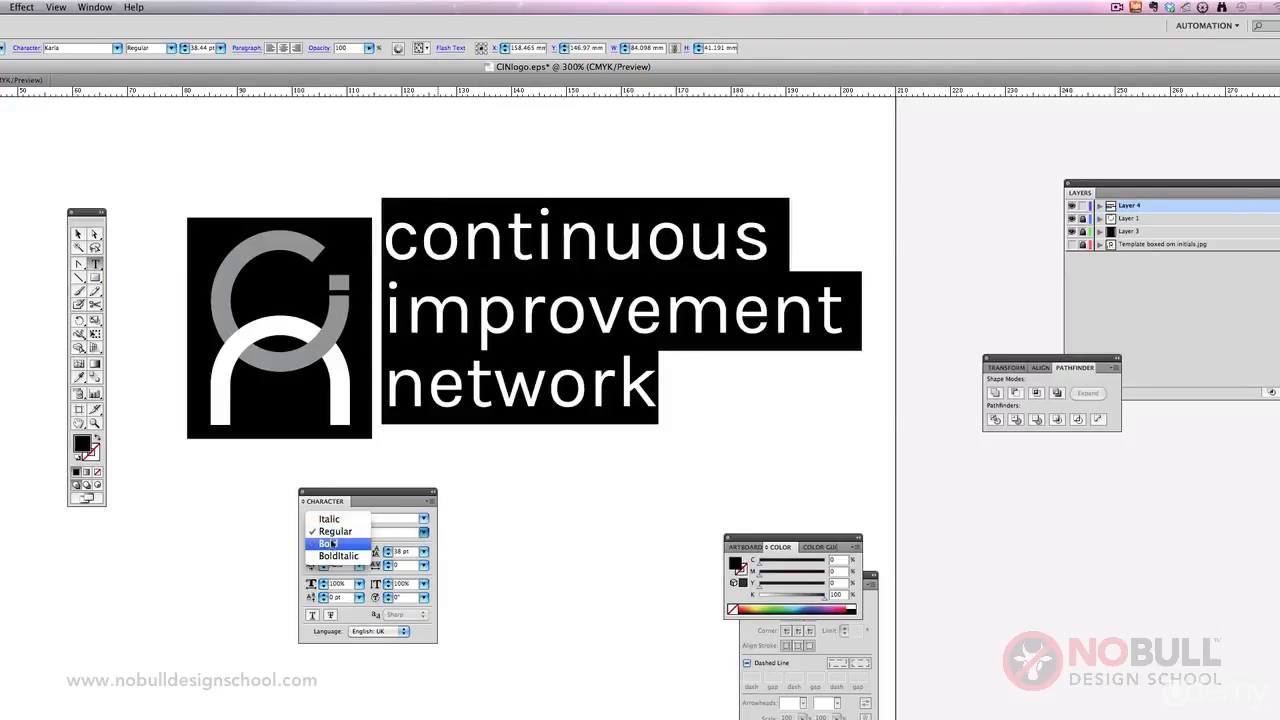
click(331, 543)
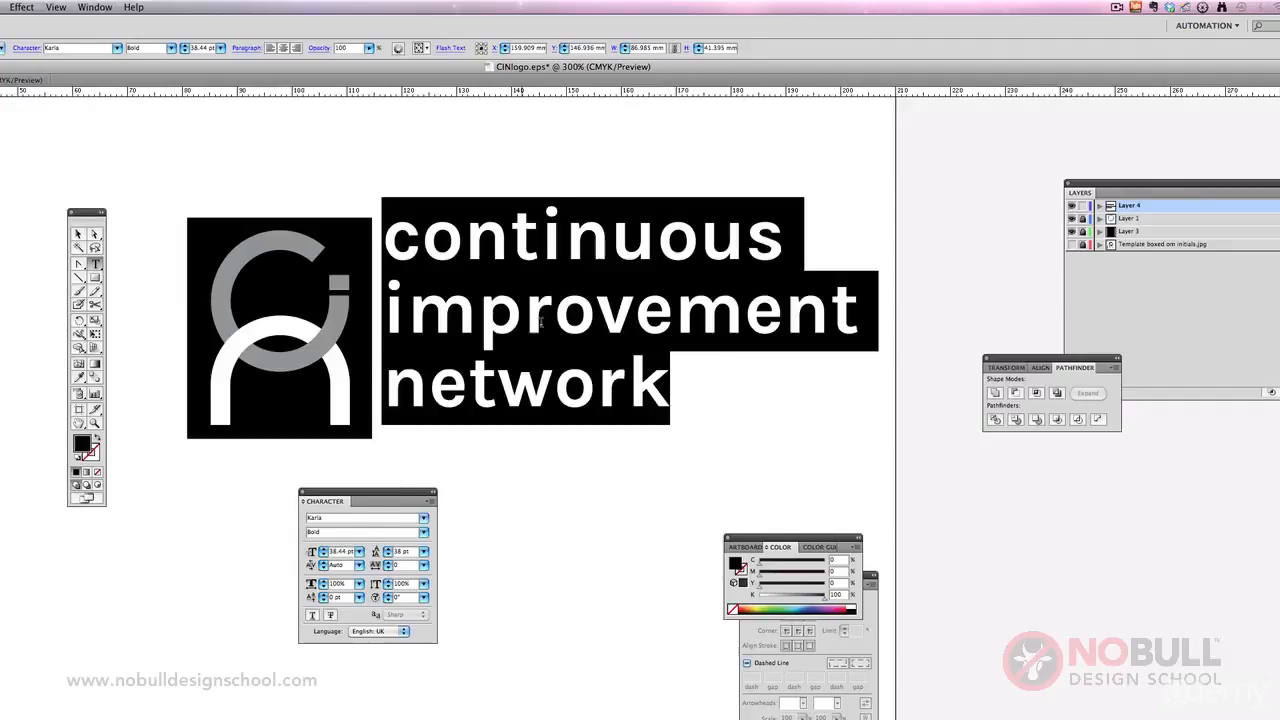
click(550, 321)
Step: Select all the wordmark text and tighten its tracking, trying -30 and settling on -50
key(super+a)
click(463, 238)
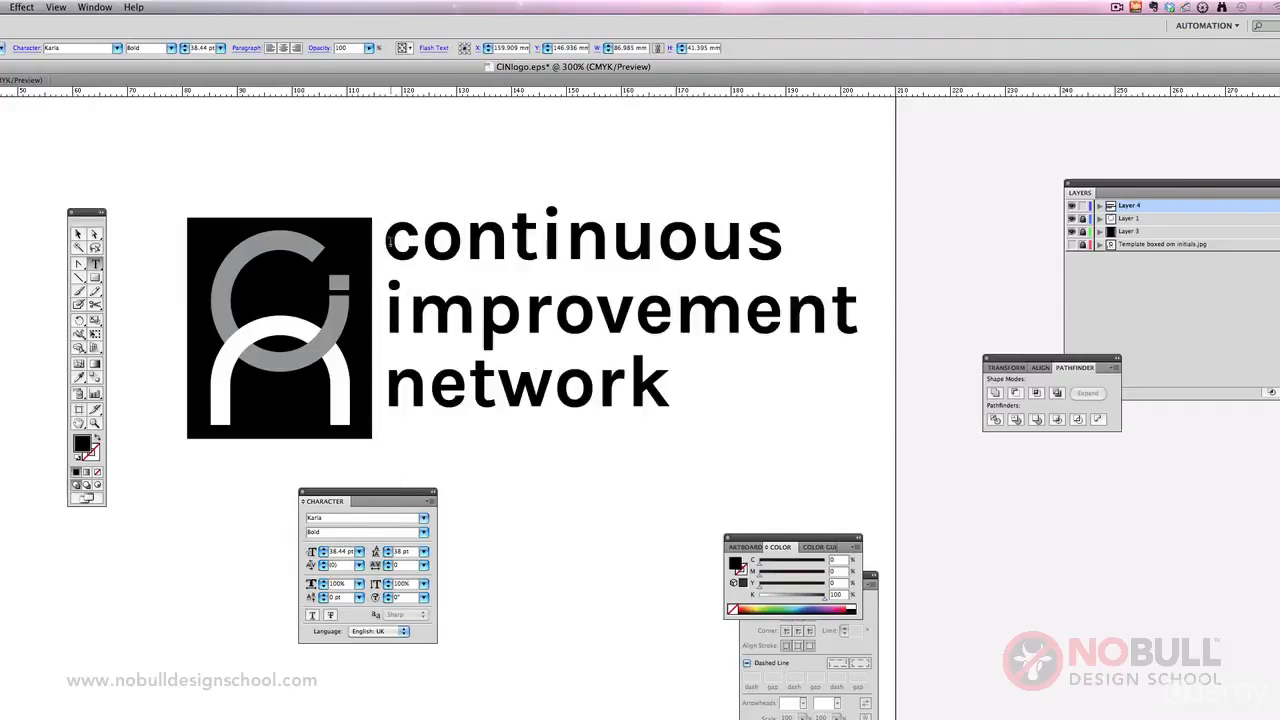
drag(388, 237, 466, 531)
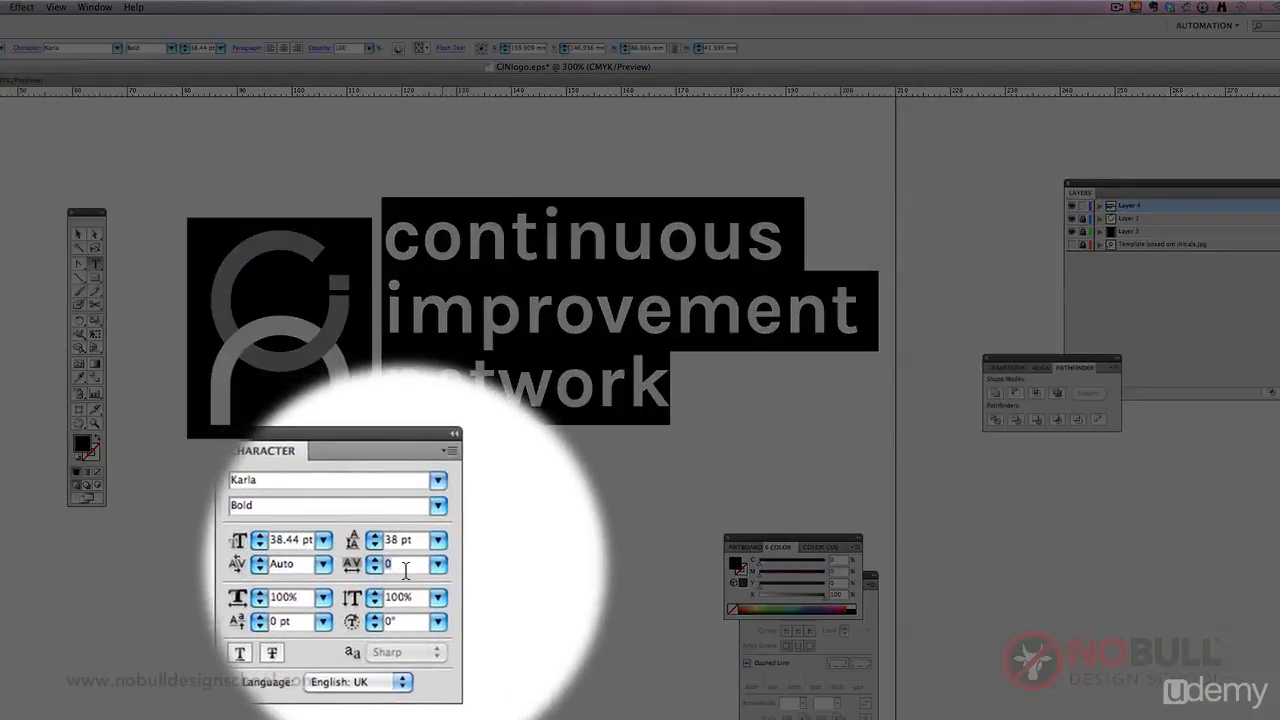
text(-30)
key(Return)
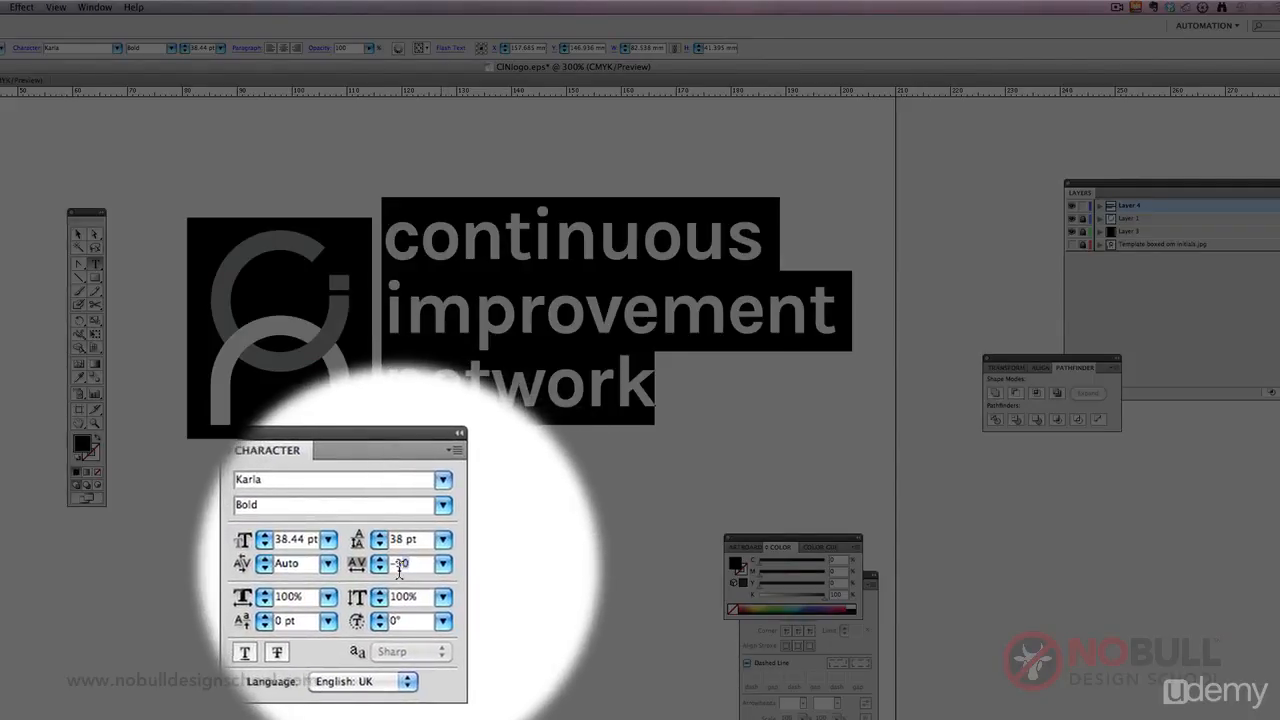
text(-50)
key(Return)
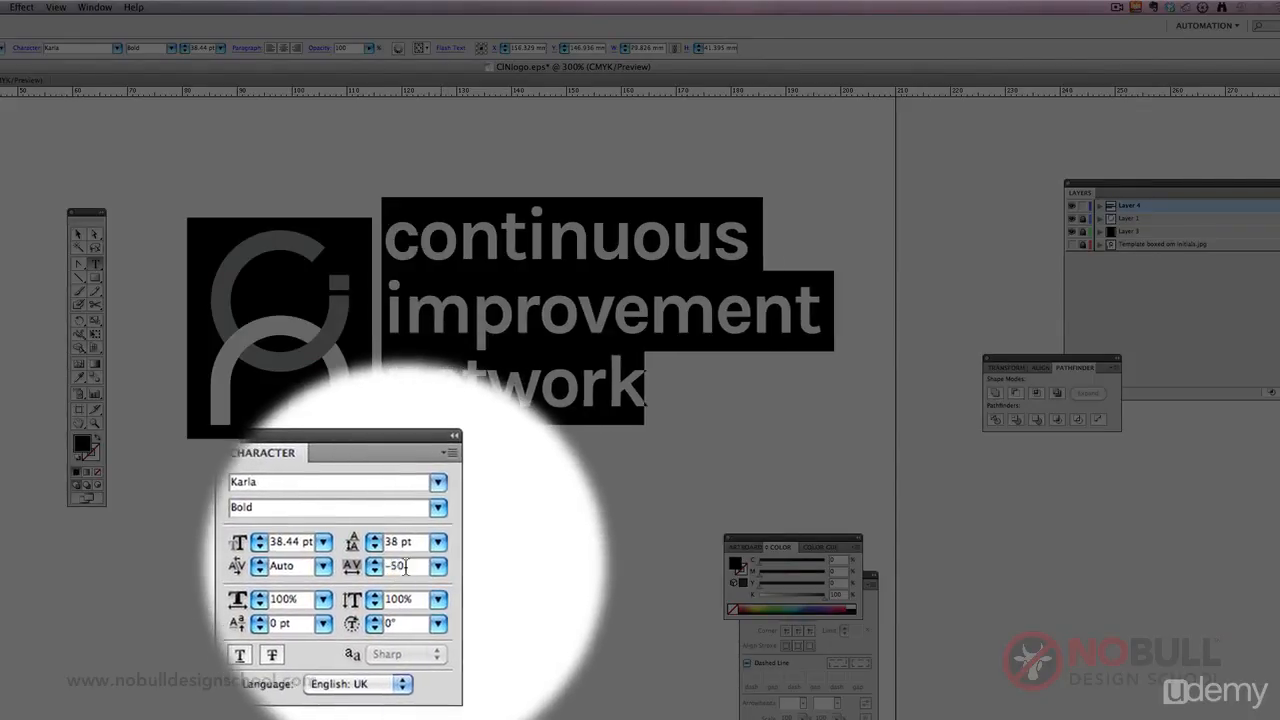
Step: Nudge the wordmark slightly down and away from the black box, and tighten its tracking to -60
click(78, 233)
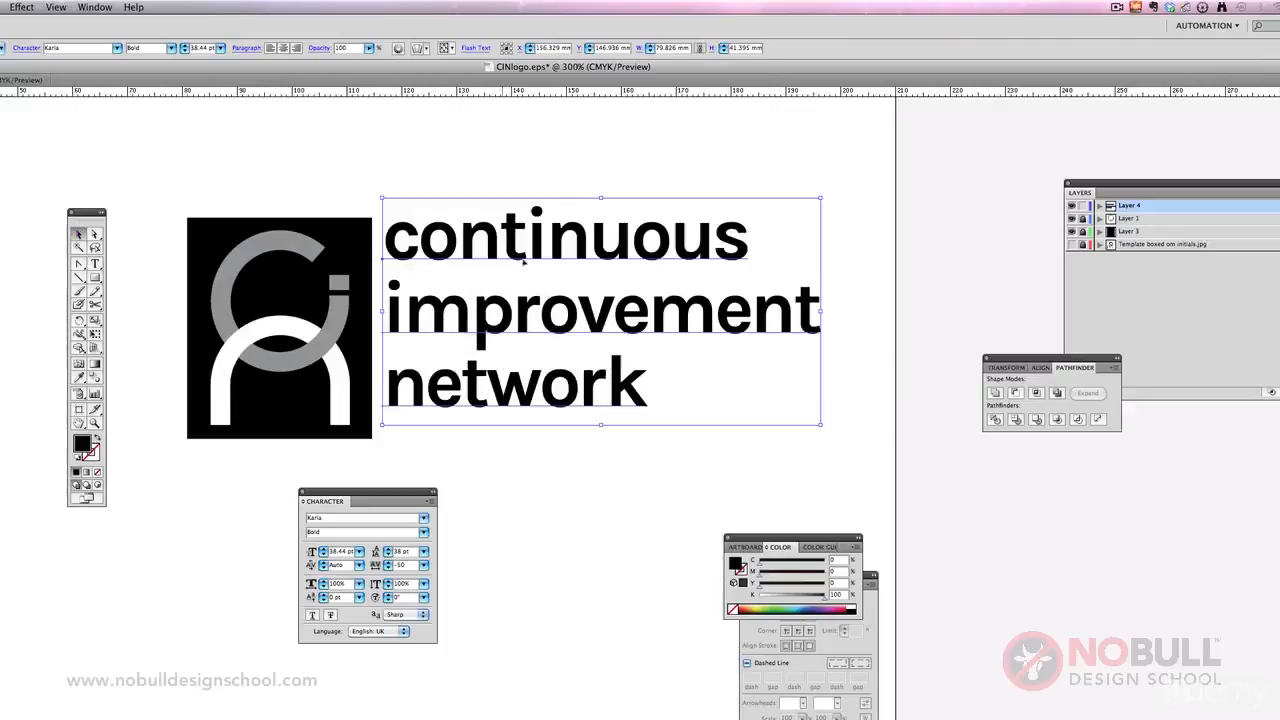
drag(523, 263, 527, 272)
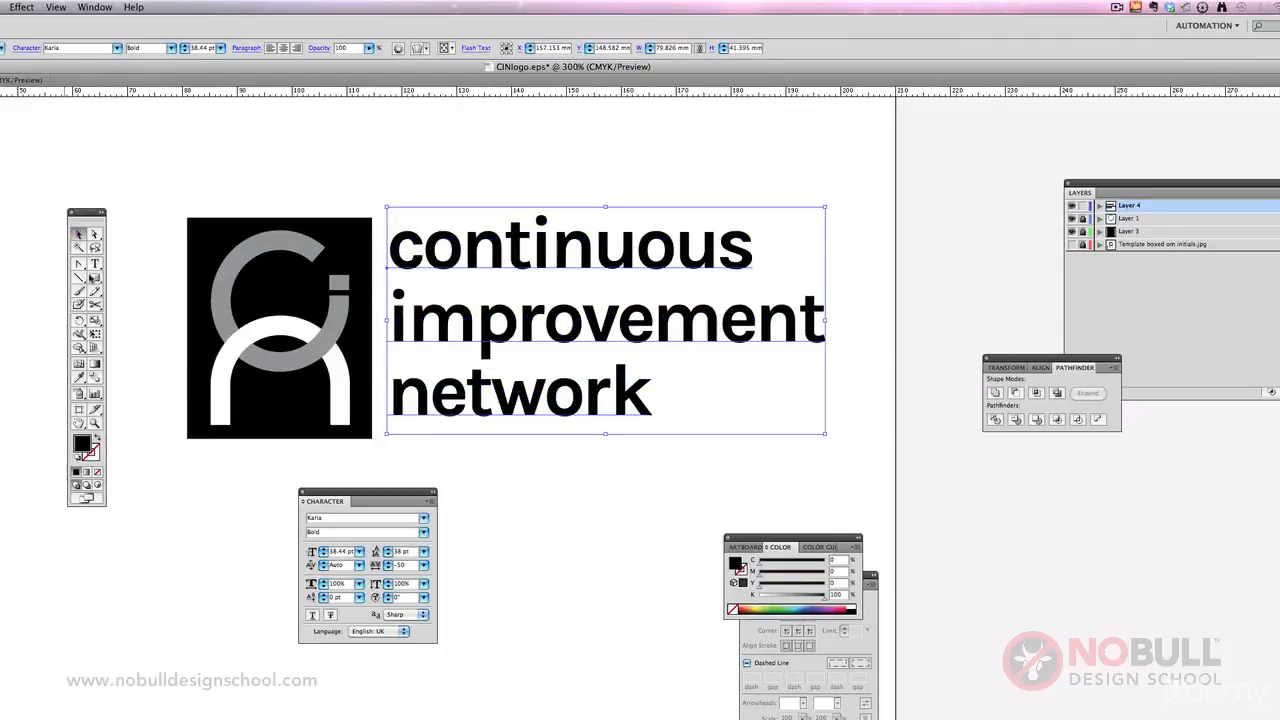
click(95, 263)
drag(390, 250, 606, 463)
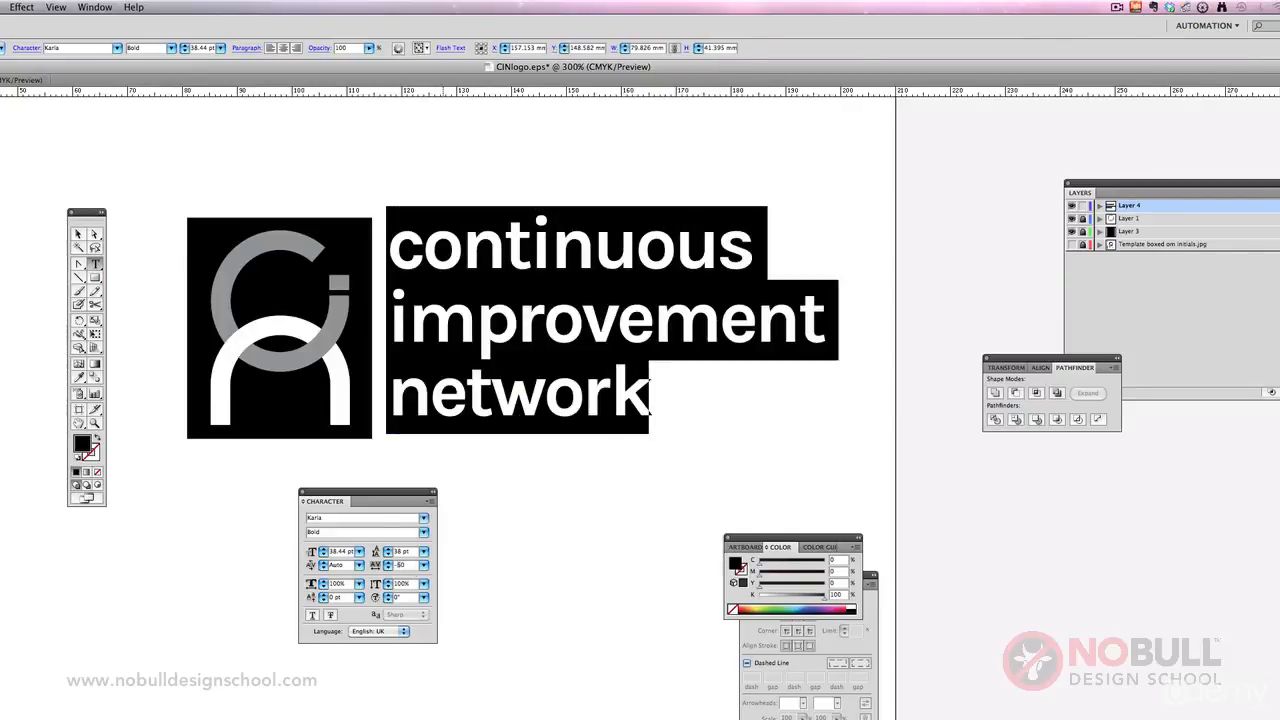
click(508, 288)
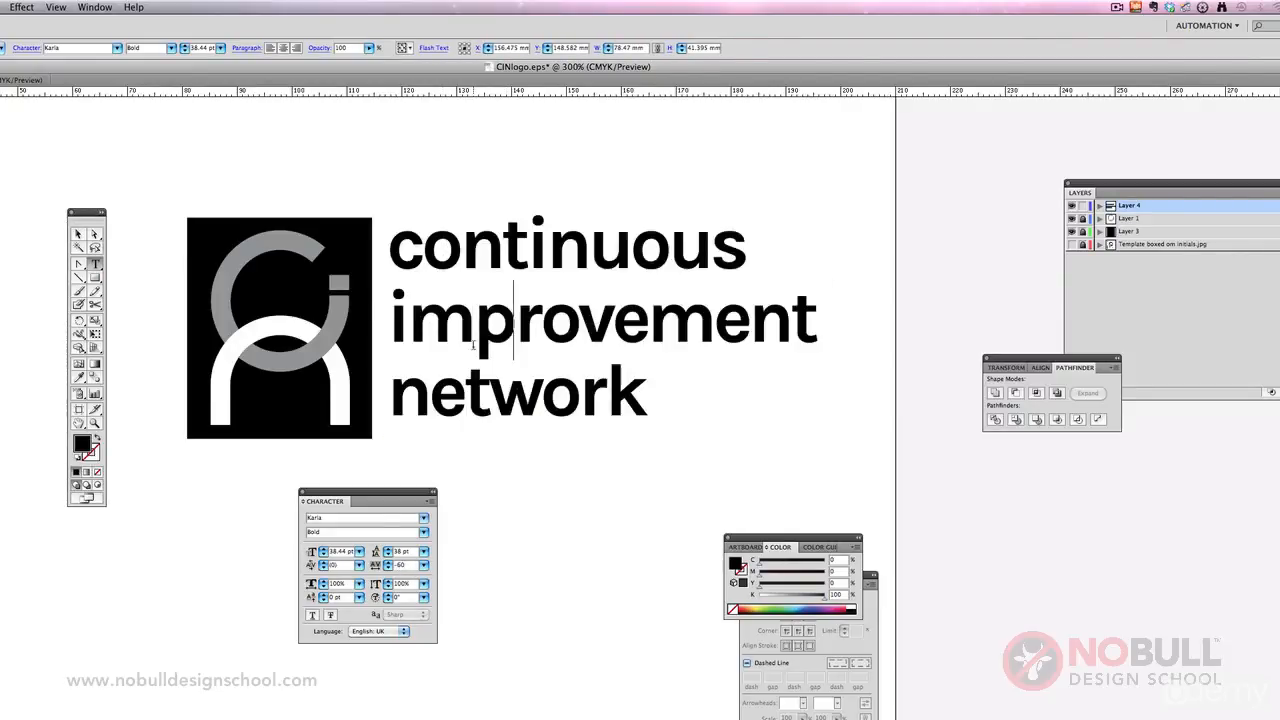
Step: Set the kerning between the "o" and the first "n" of "continuous" to -30
click(460, 245)
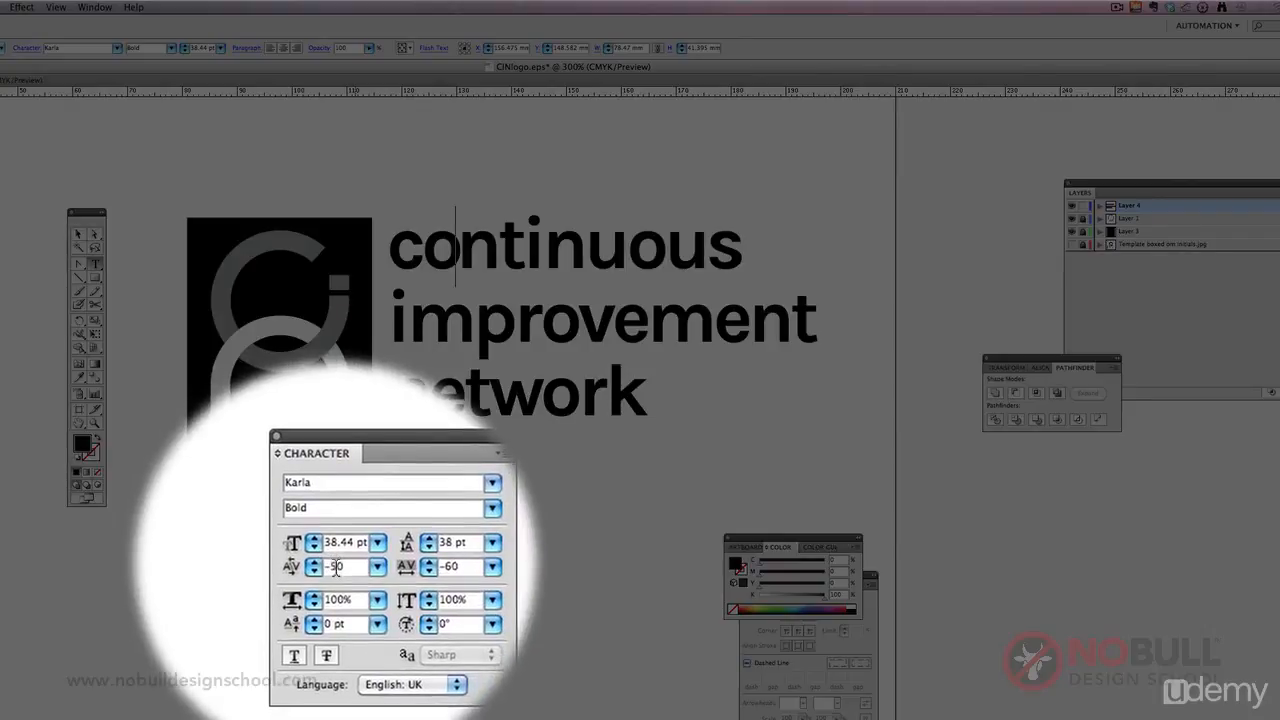
double_click(333, 567)
text(30)
key(Return)
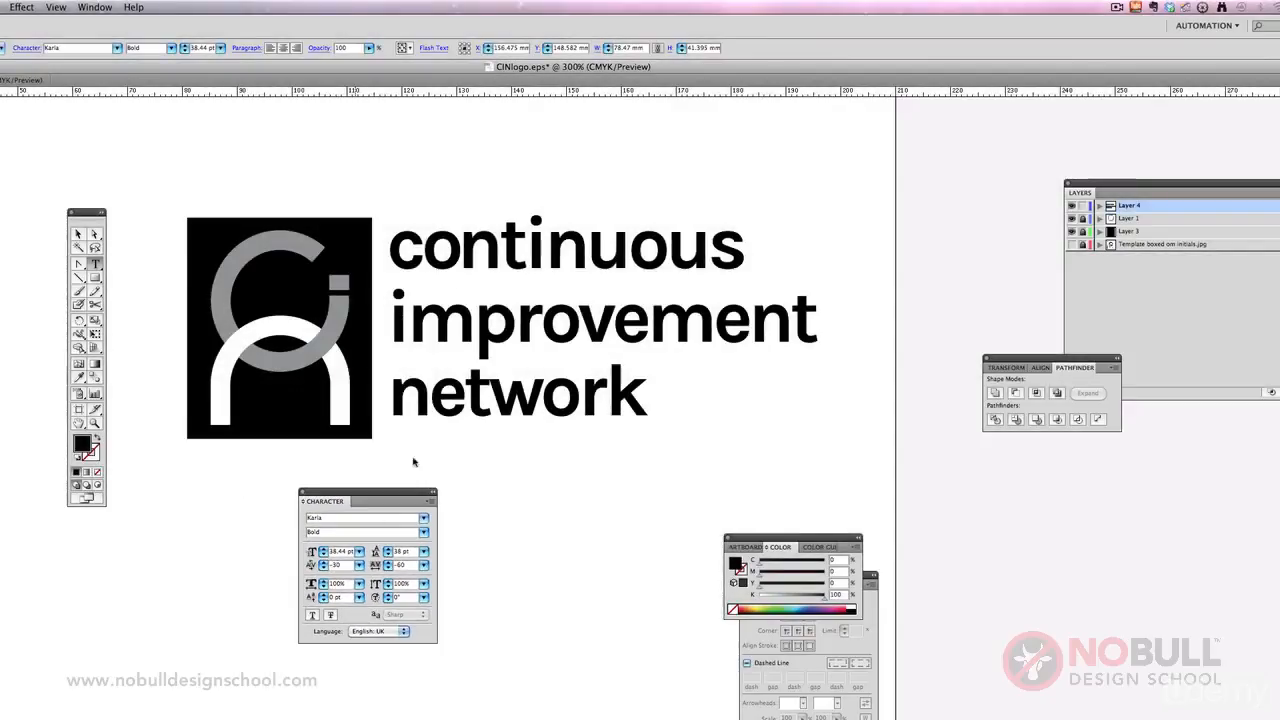
Step: Kern "improvement", setting -30 between "m" and "p" and -50 between "i" and "m"
click(480, 322)
text(-30)
key(Return)
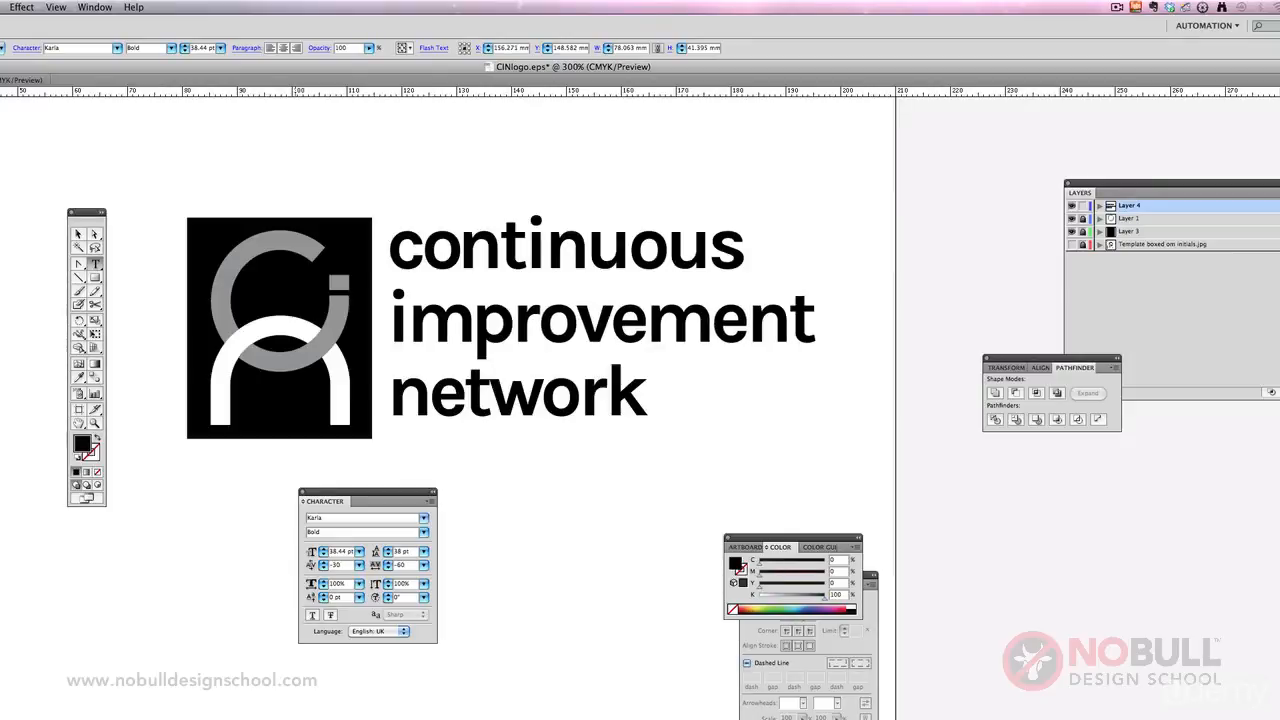
key(Left)
text(-50)
key(Return)
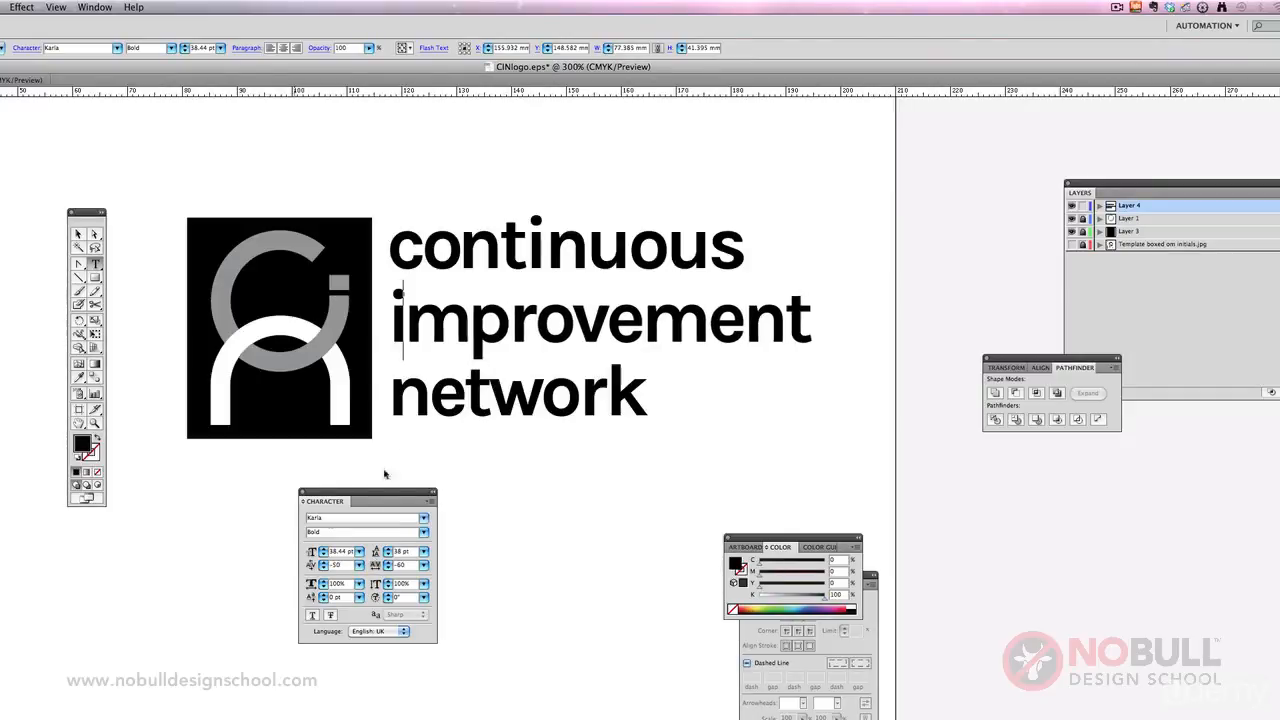
Step: Kern "network", setting 20 between "t" and "w" and -20 between "w" and "o"
click(489, 390)
text(+20)
key(Return)
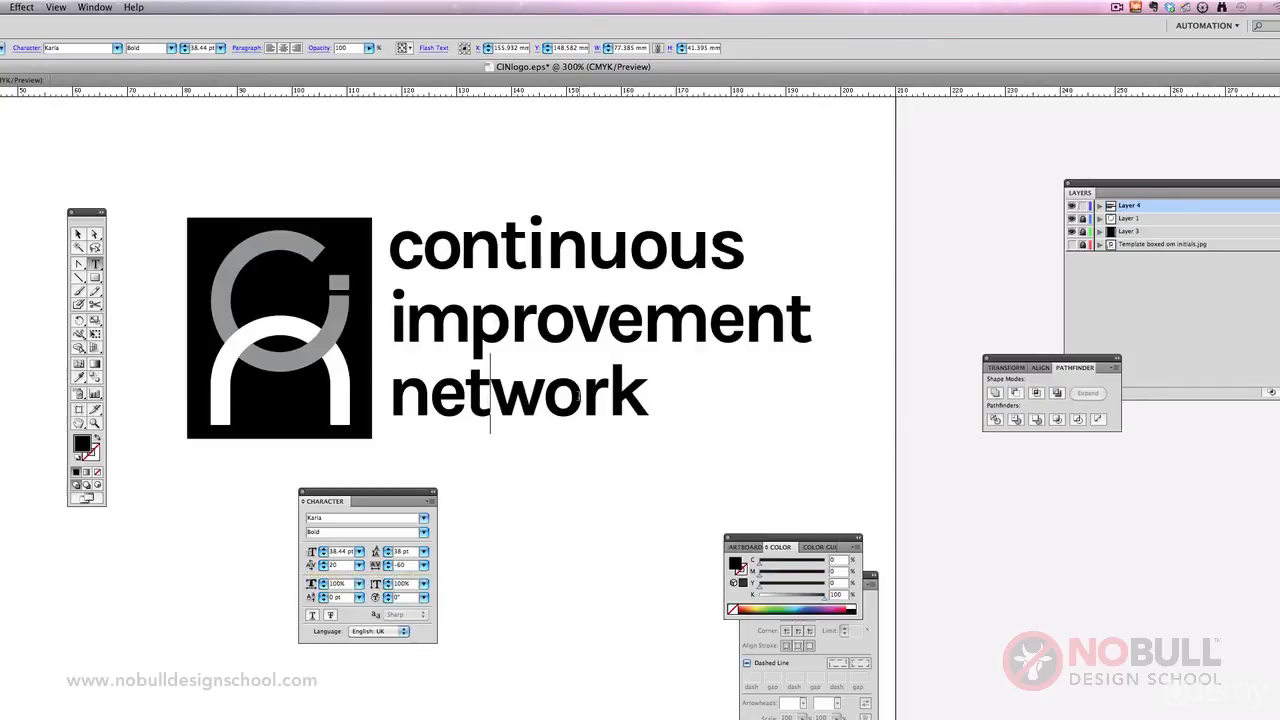
click(578, 396)
click(542, 404)
click(334, 566)
text(-20)
key(Return)
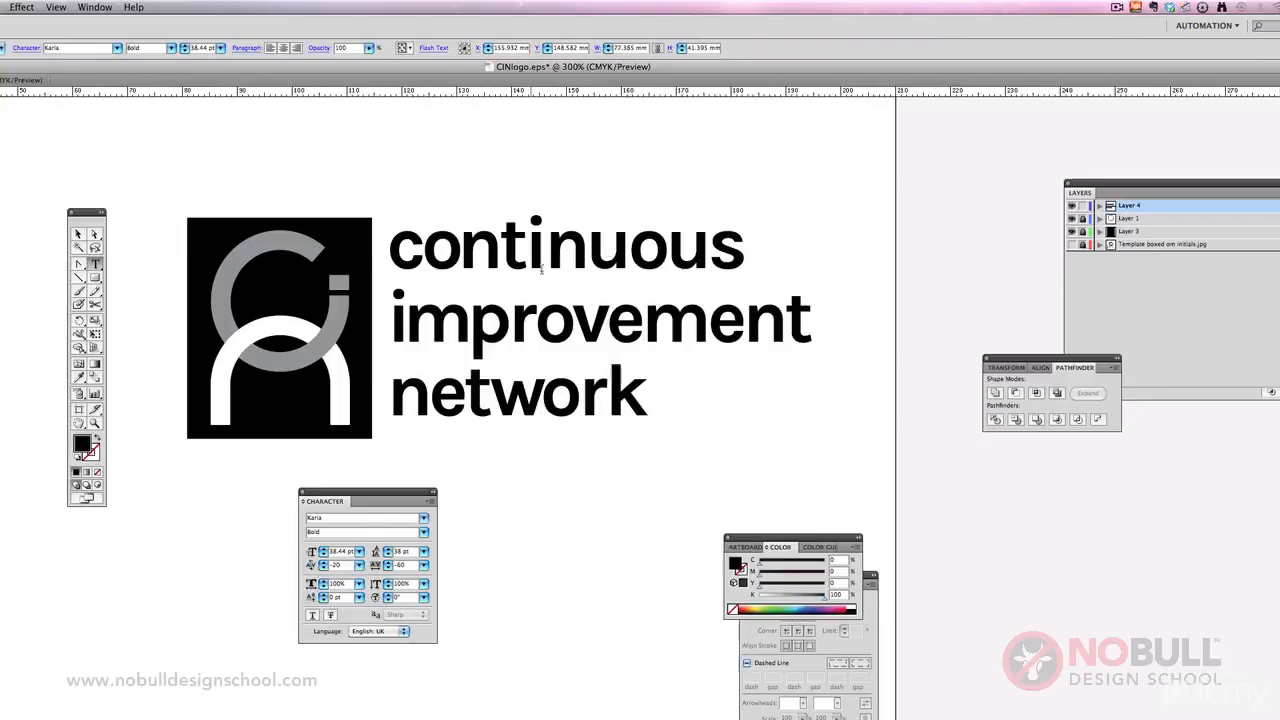
Step: Set the kerning between "u" and "o" in "continuous" to -20, and deselect the text
click(627, 250)
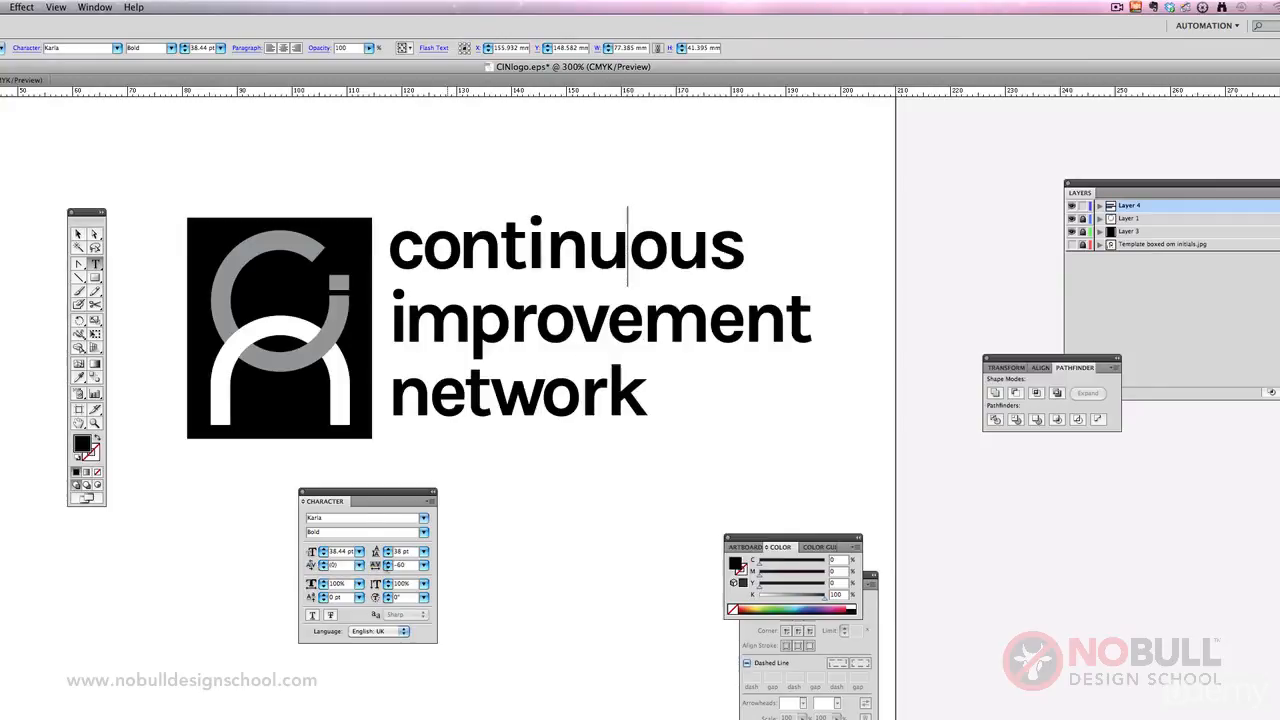
click(307, 560)
text(-20)
key(Return)
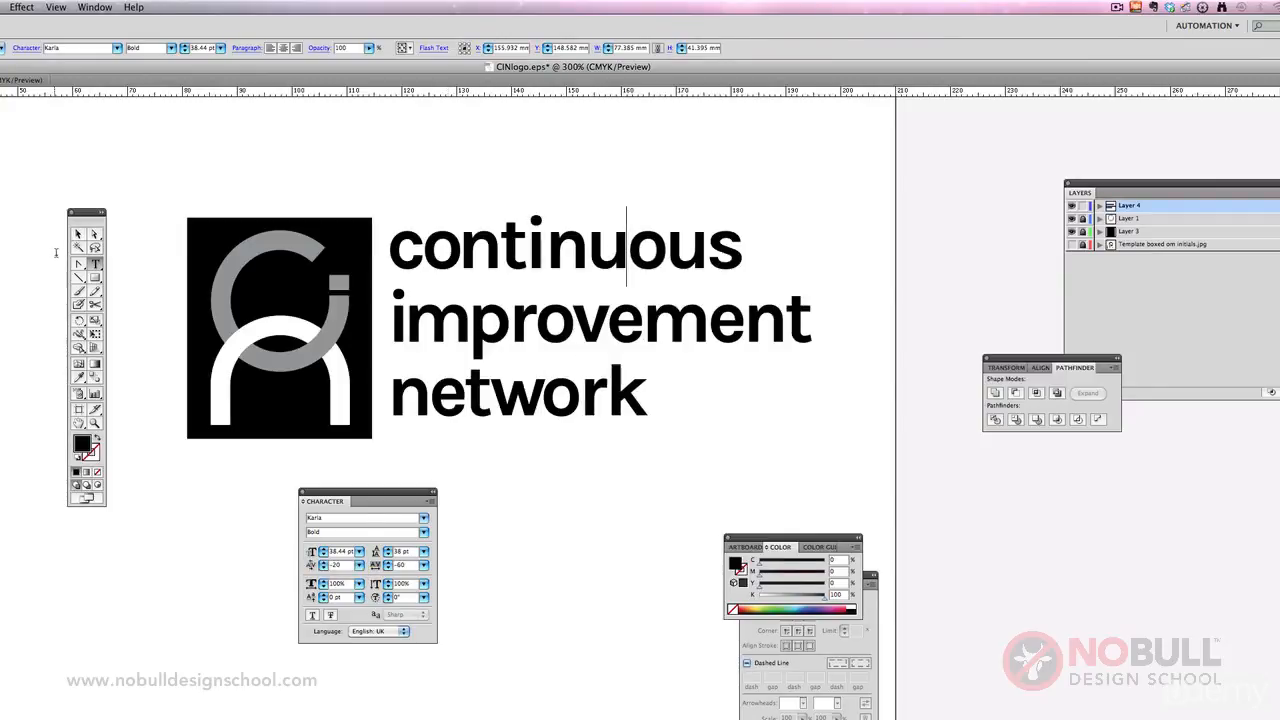
click(79, 234)
click(112, 228)
drag(93, 213, 2, 213)
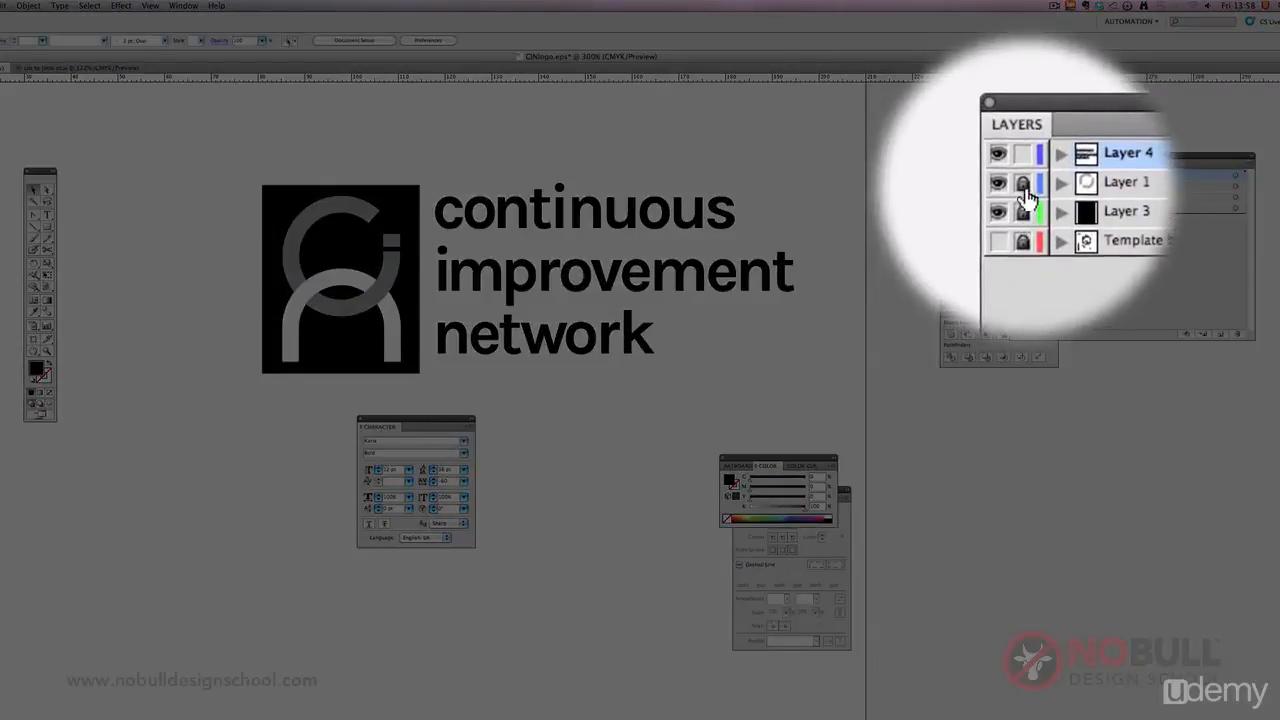
Step: Unlock Layer 1 and Layer 3 and make Layer 1 the active layer
drag(1059, 153, 876, 158)
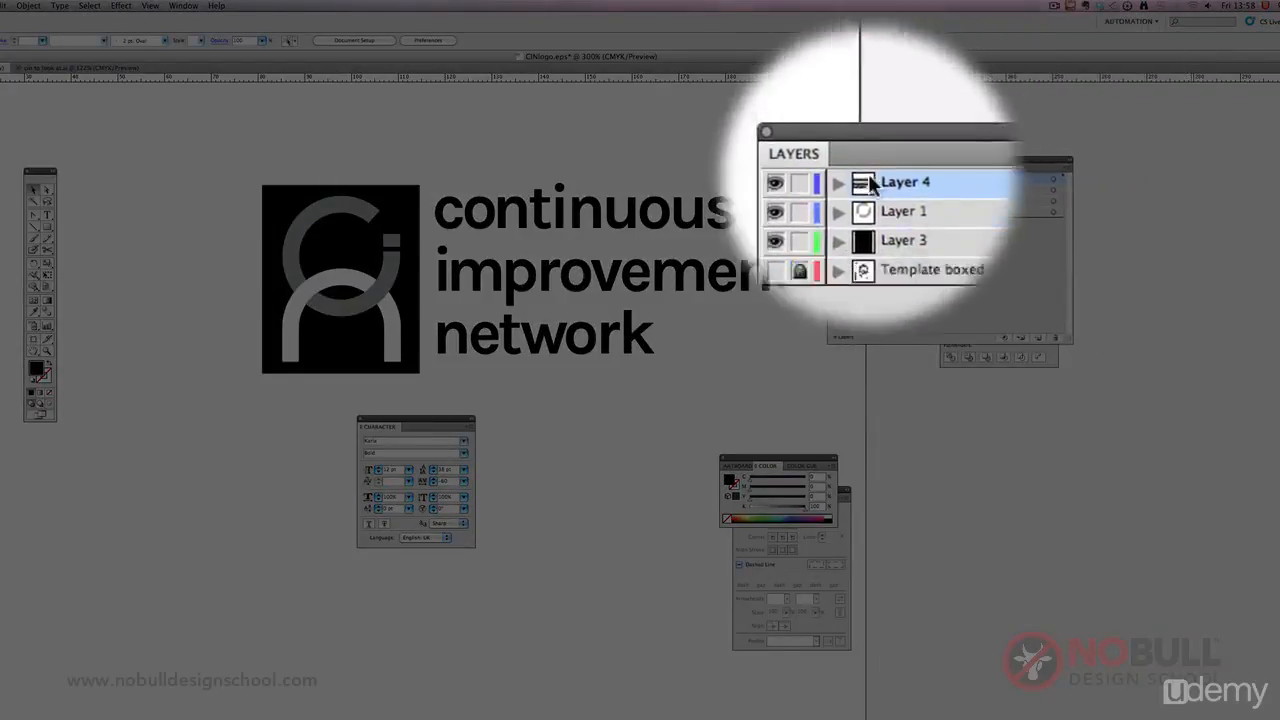
click(843, 189)
click(843, 201)
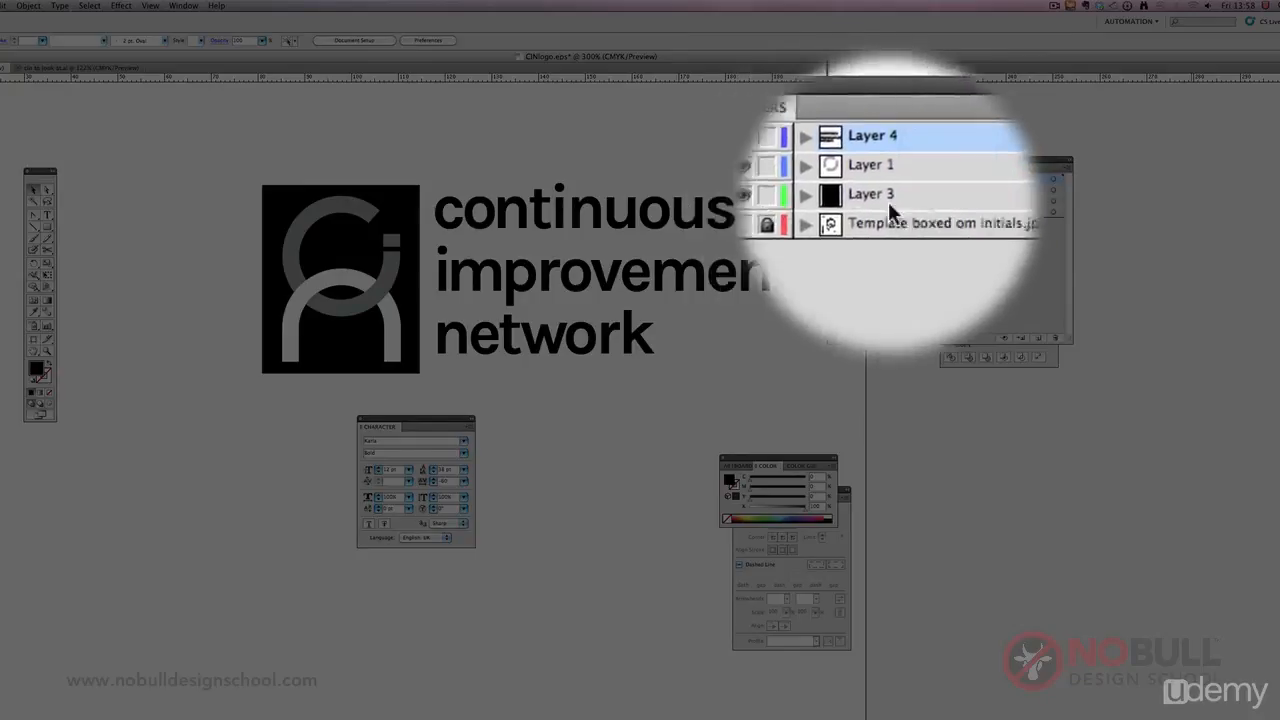
click(895, 190)
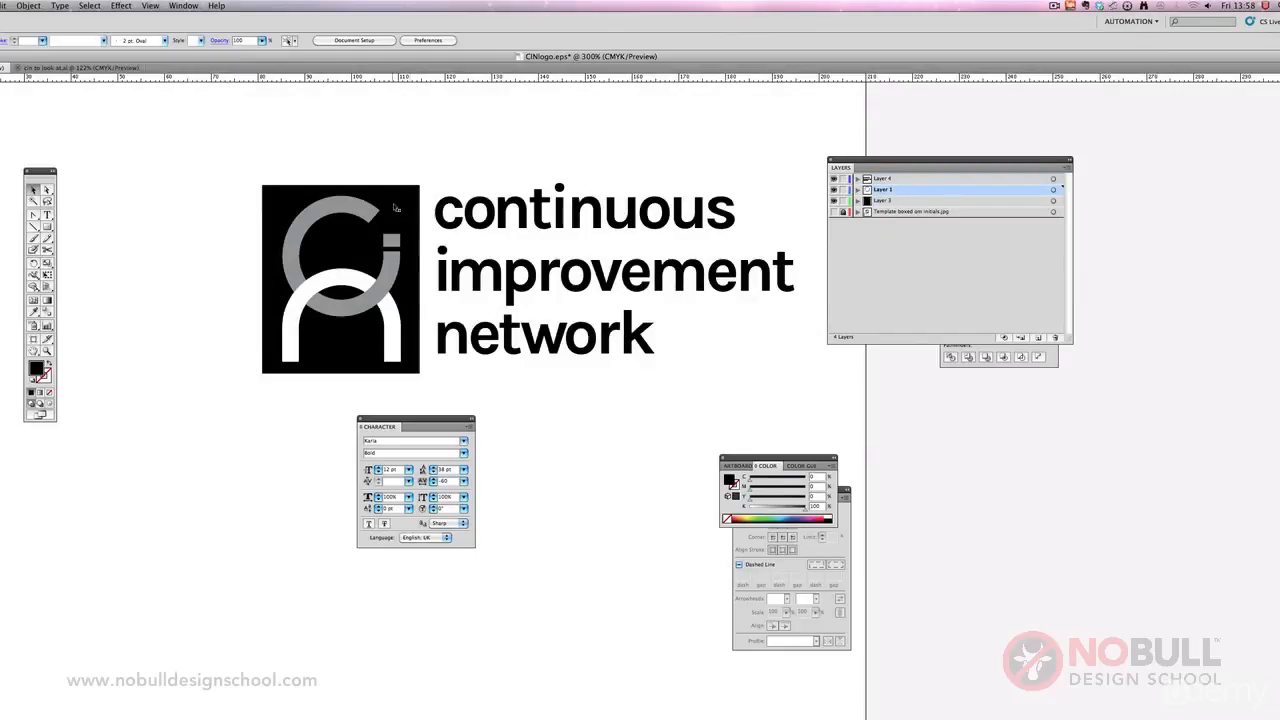
Step: Select the monogram with its black box, scale them down to about 18.9 mm wide and move them away from the wordmark
click(350, 208)
click(240, 168)
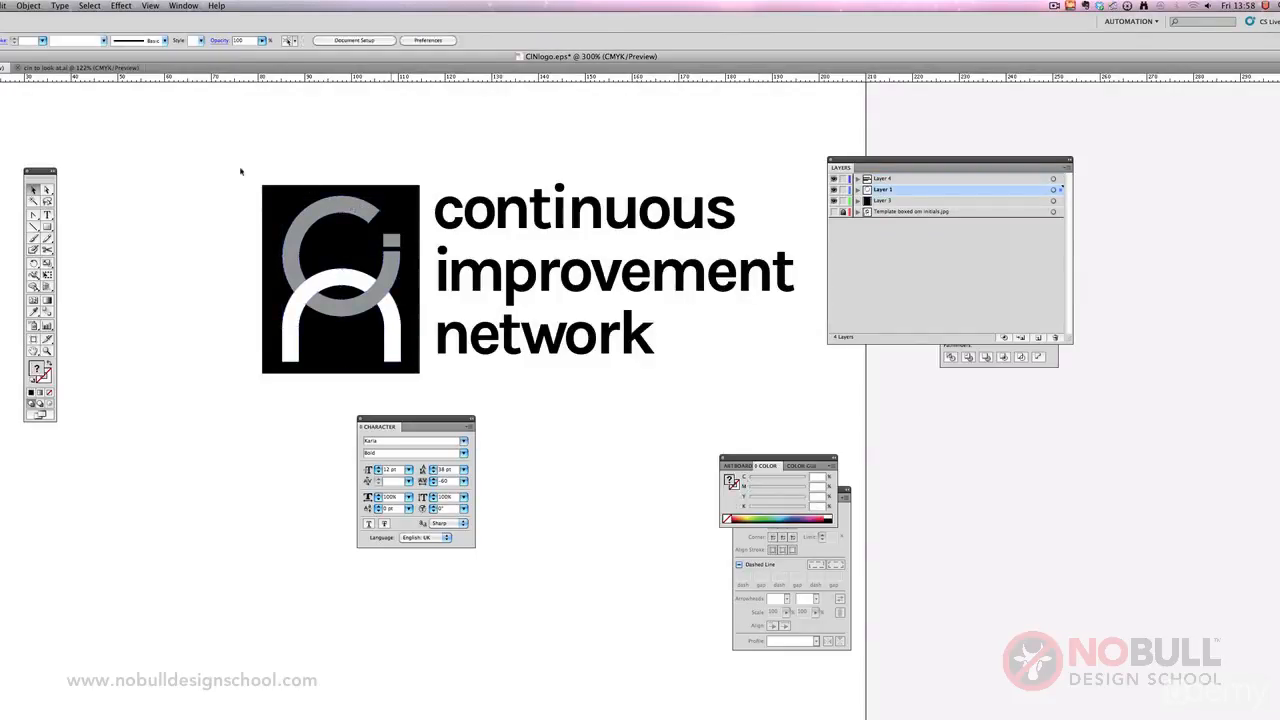
drag(200, 162, 422, 410)
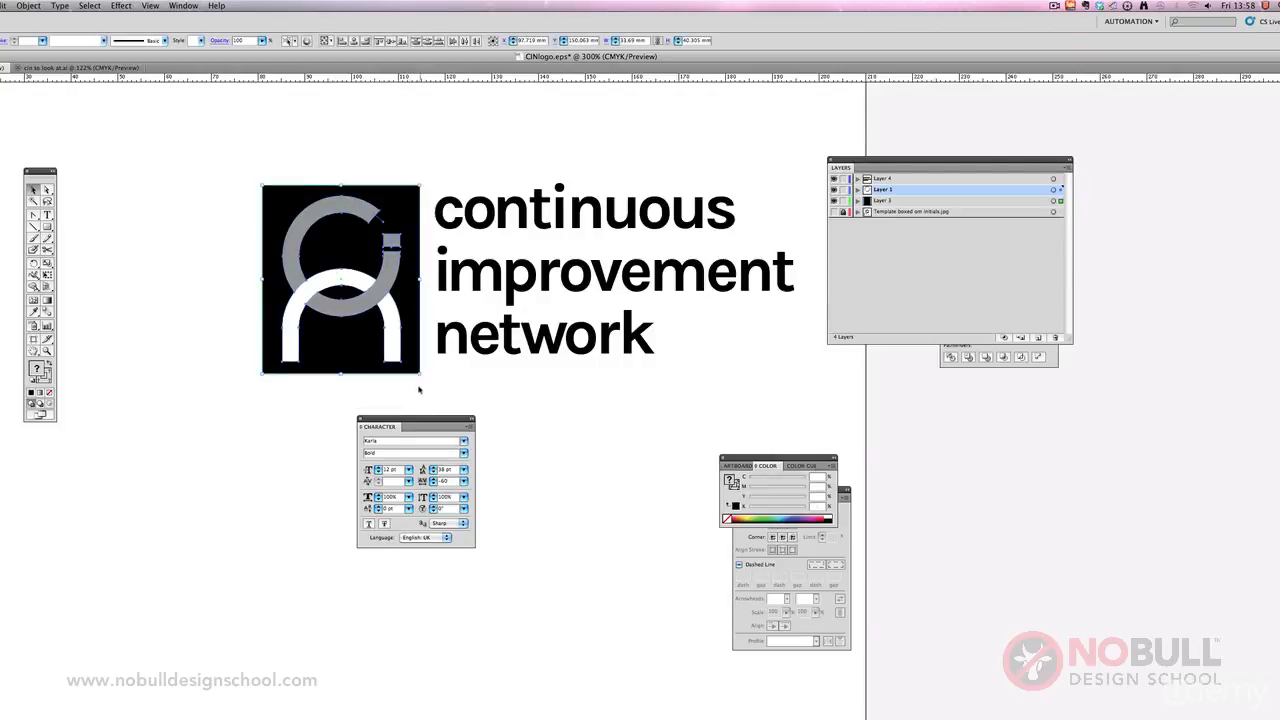
click(47, 274)
drag(414, 367, 344, 284)
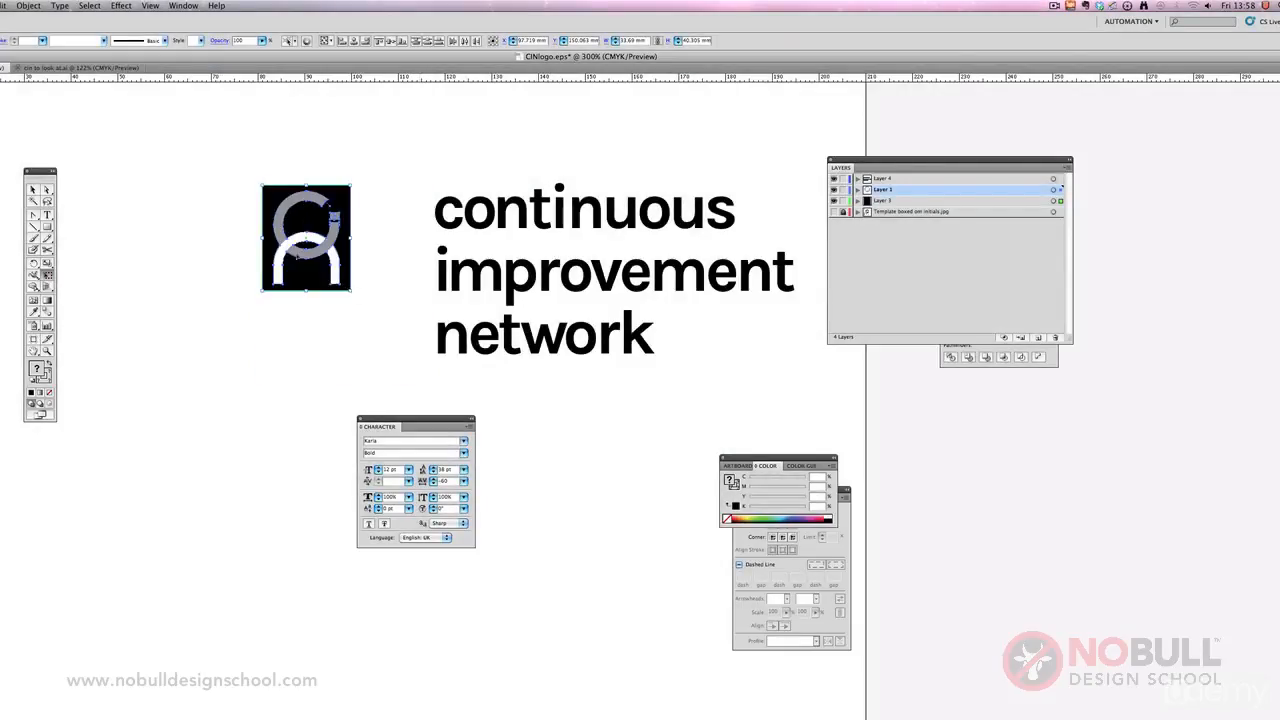
drag(268, 256, 145, 288)
click(32, 190)
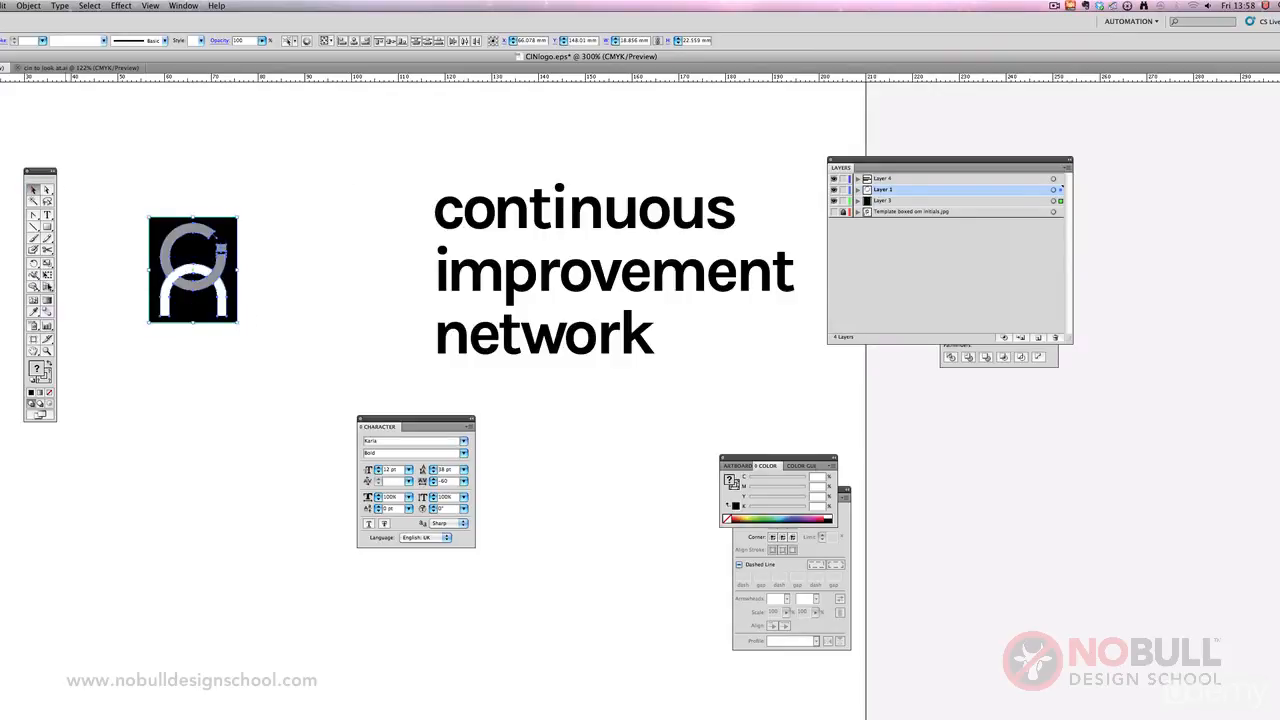
Step: Enlarge the monogram and black box proportionally to a middle size, and deselect them
click(47, 275)
drag(237, 322, 270, 360)
click(33, 190)
click(143, 177)
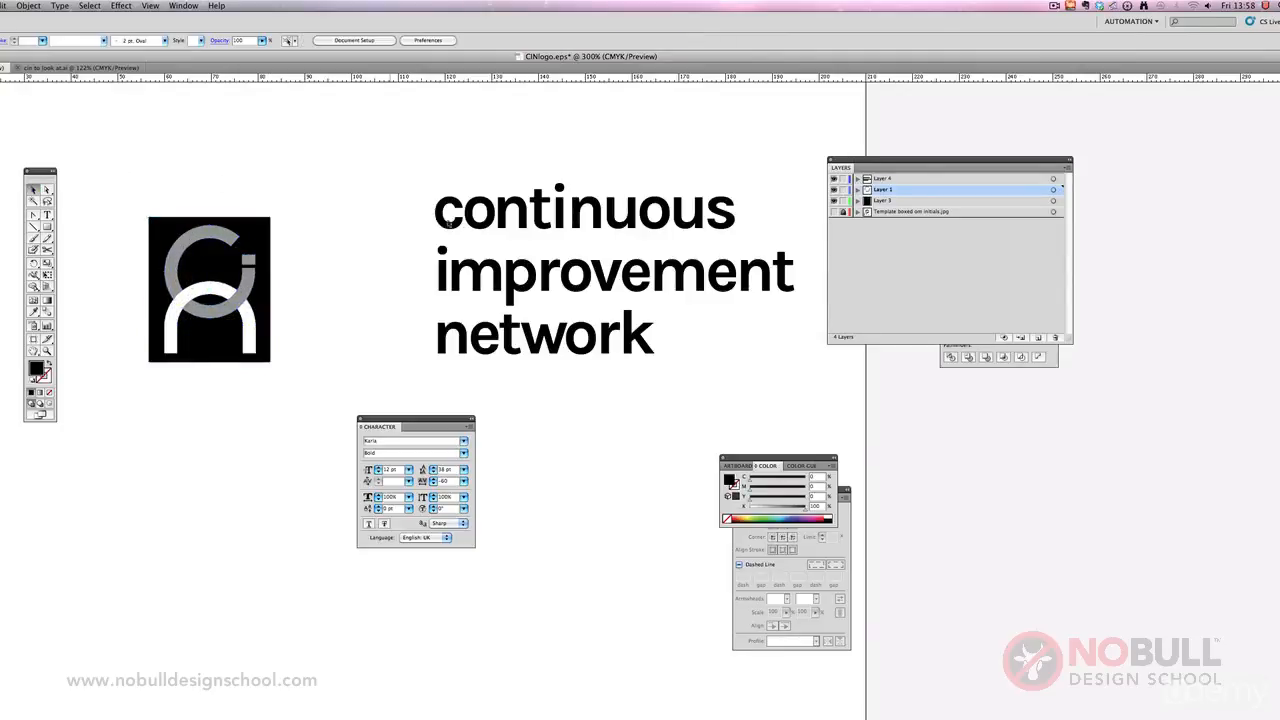
Step: Move the wordmark close beside the smaller box and scale it down proportionally to about 34.62 pt
drag(440, 230, 284, 252)
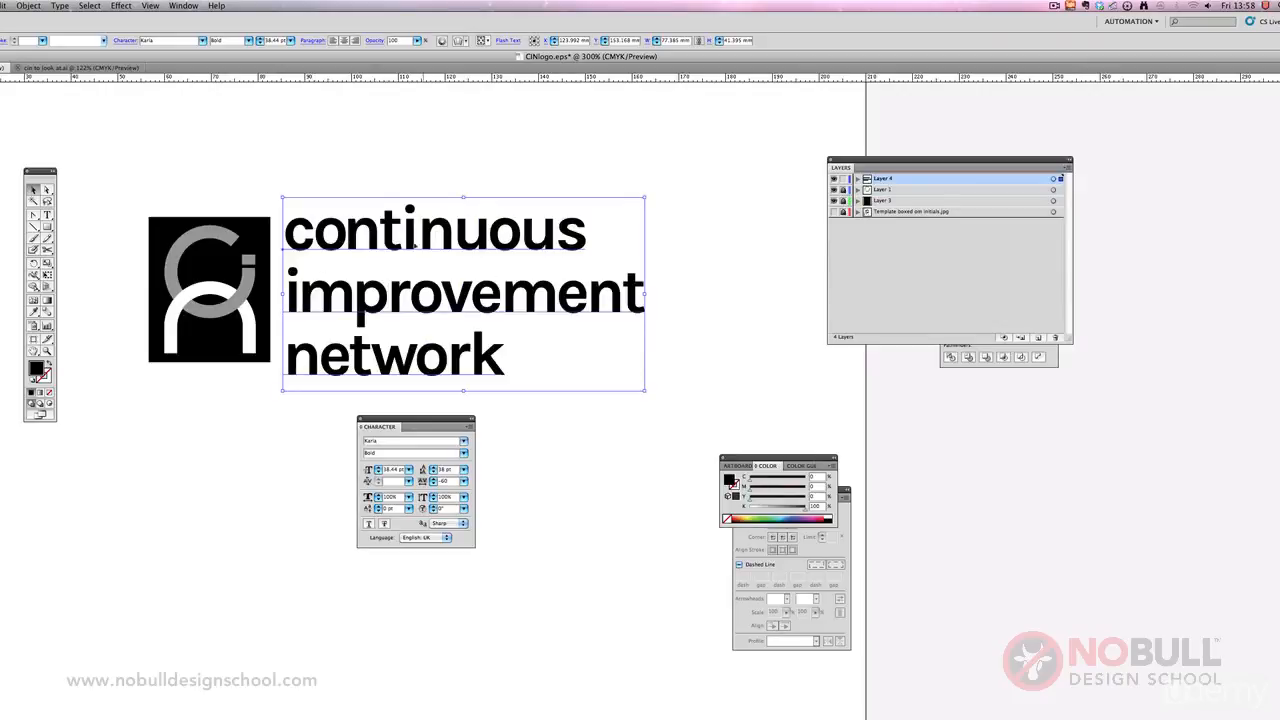
drag(645, 391, 610, 372)
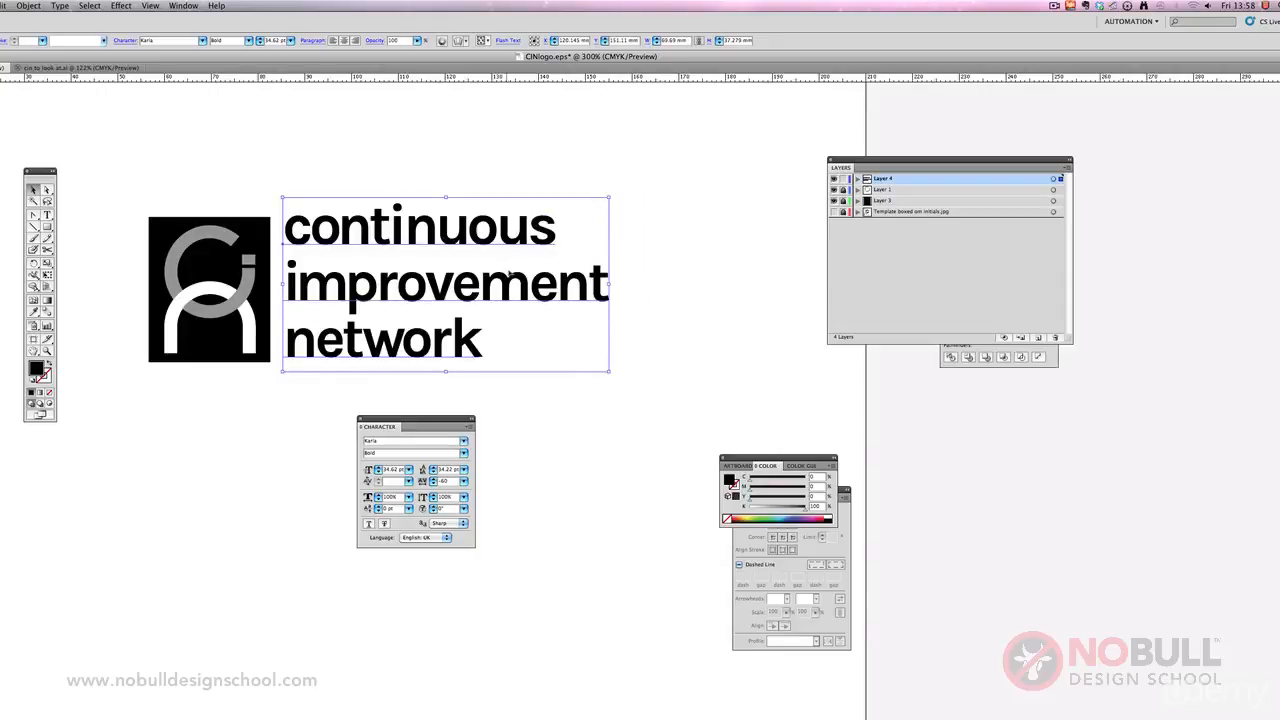
drag(508, 272, 511, 278)
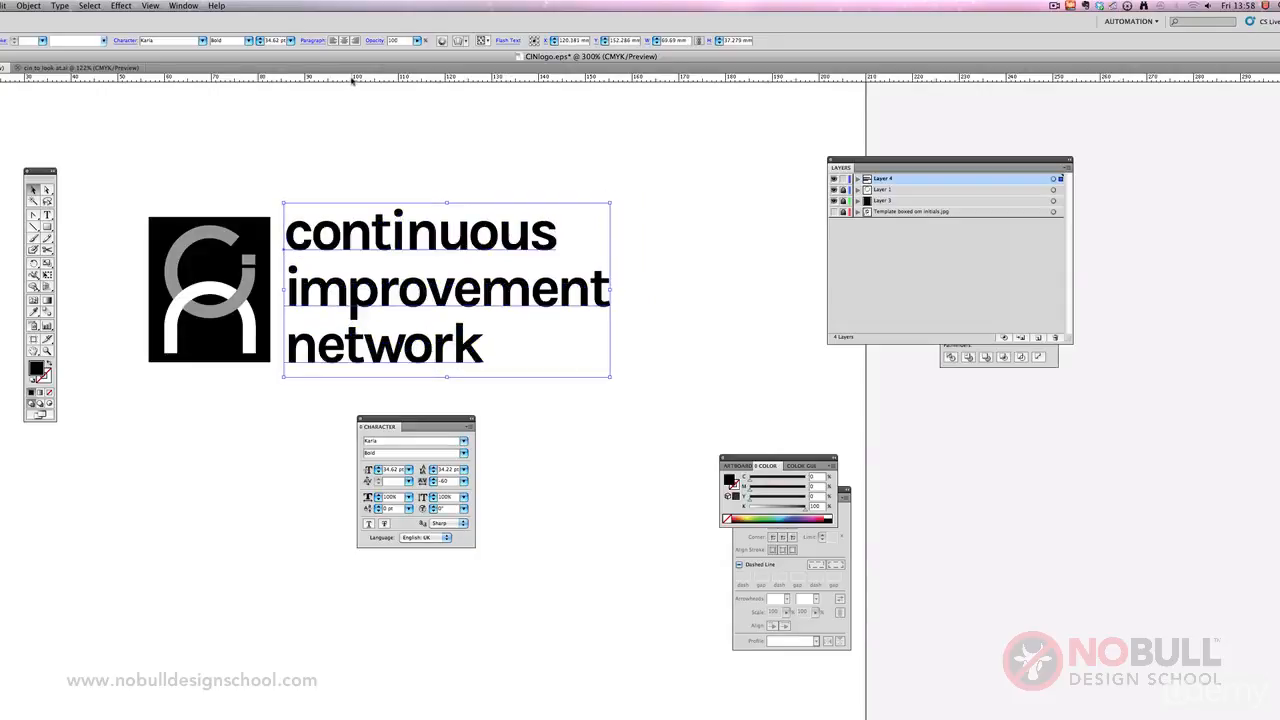
Step: Show the guides and nudge the wordmark slightly closer to the black box to line it up with them
drag(352, 80, 424, 80)
click(151, 6)
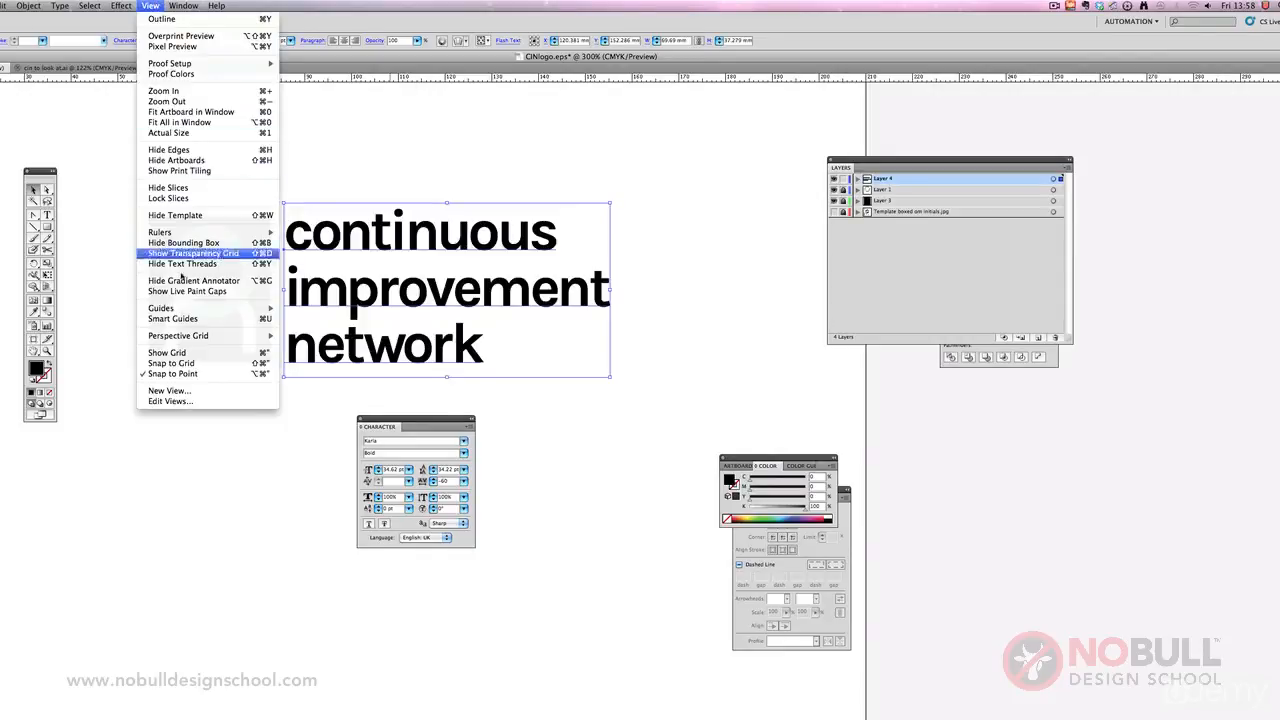
mouse_move(200, 308)
click(314, 308)
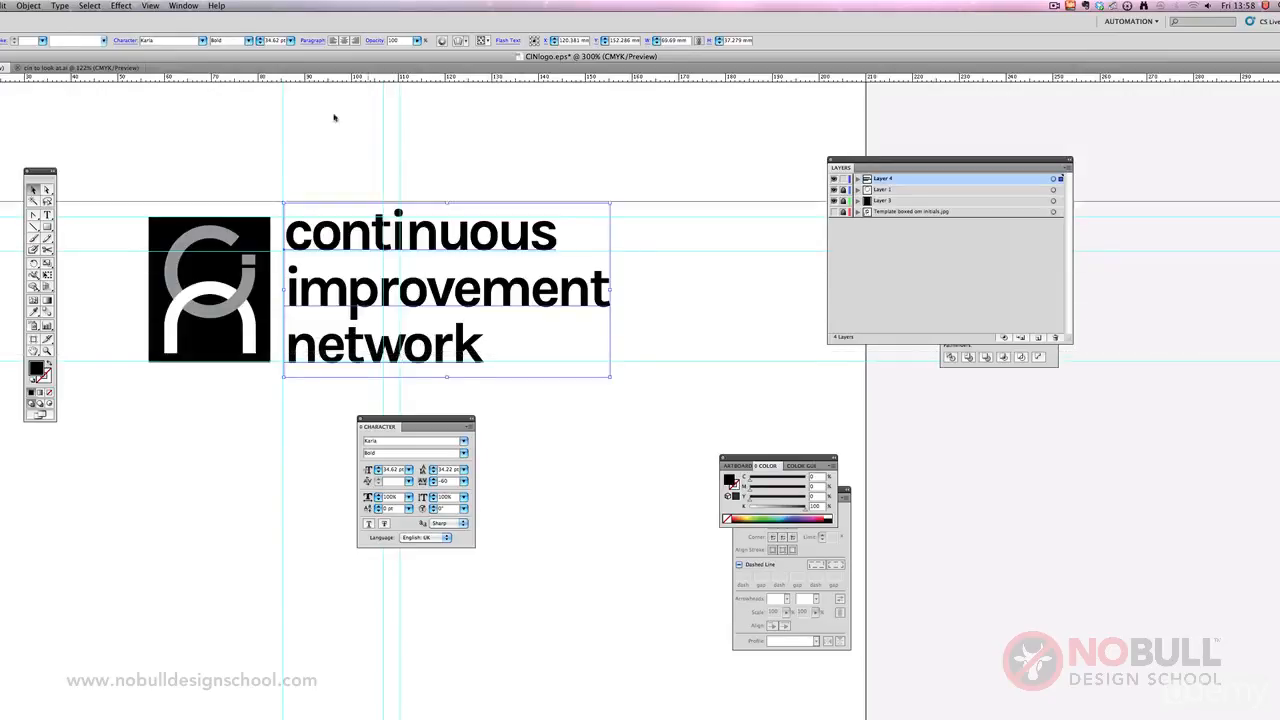
scroll(334, 117, up, 1)
drag(351, 334, 347, 333)
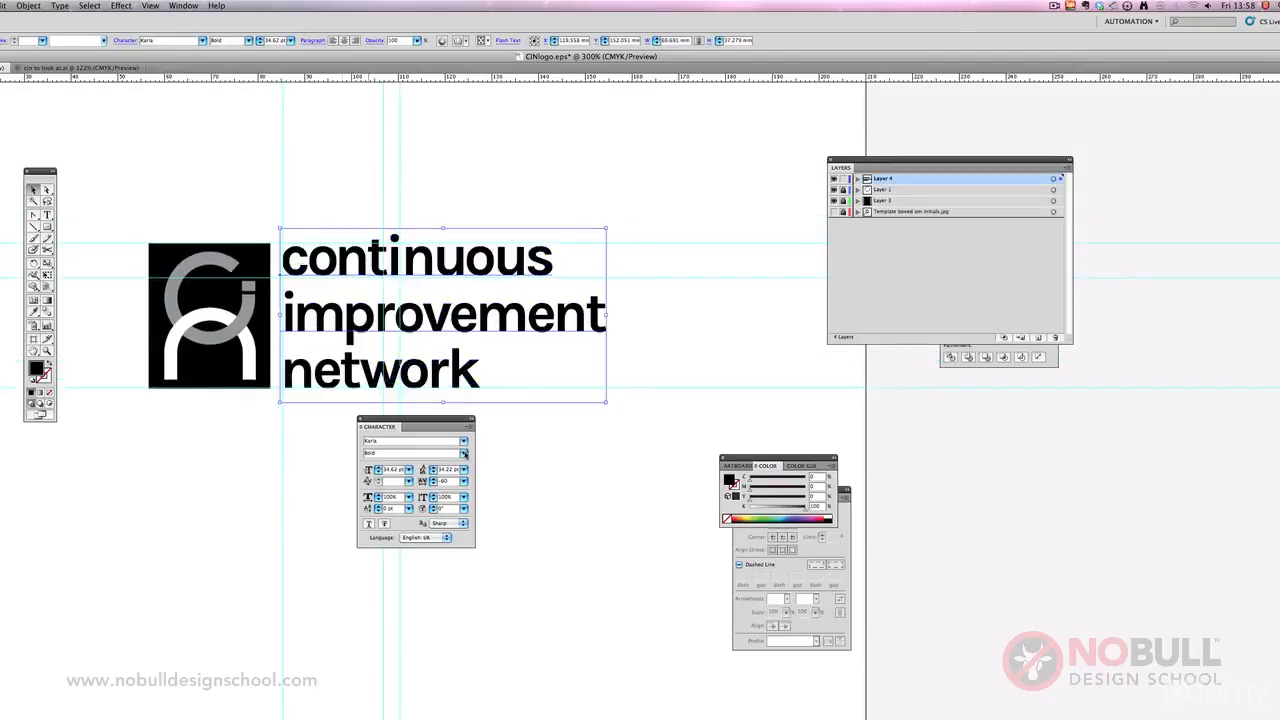
Step: Tighten the wordmark's leading to 33 pt and scale it up proportionally to about 36.07 pt against the guides beside the black box
click(434, 471)
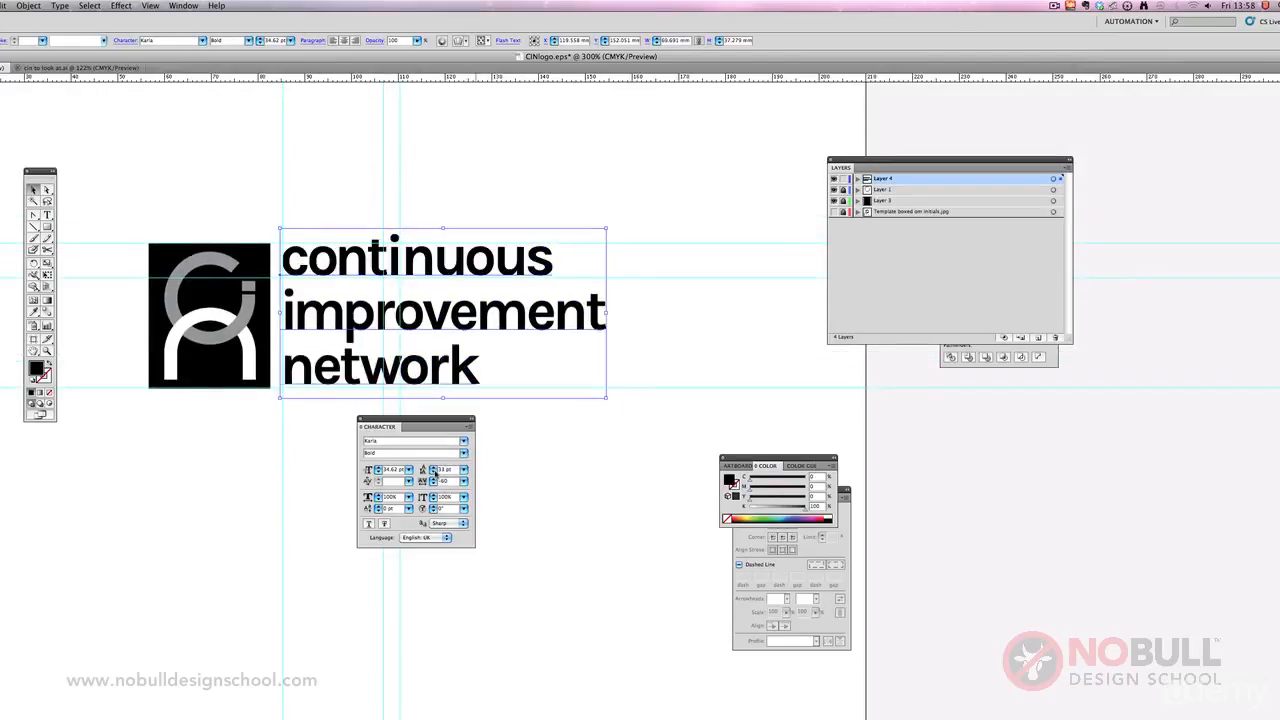
drag(605, 397, 615, 402)
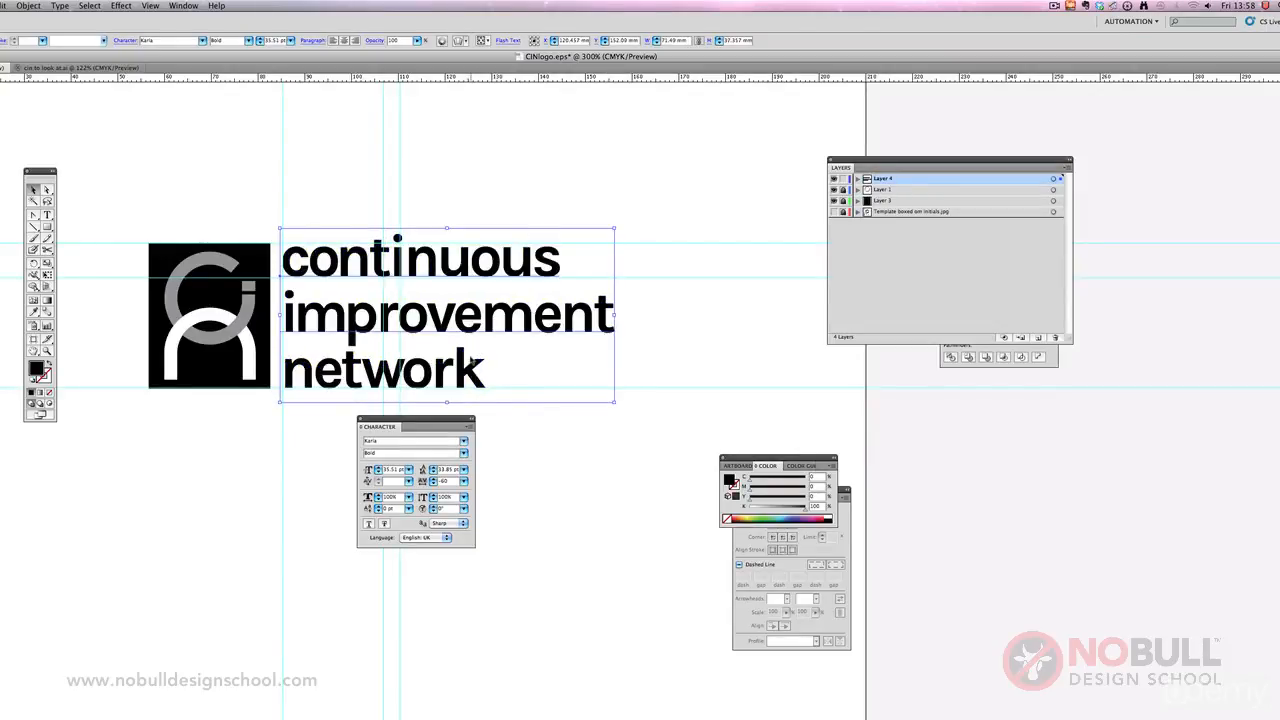
drag(471, 360, 473, 370)
mouse_move(620, 228)
mouse_down()
mouse_move(649, 237)
mouse_move(632, 227)
mouse_up()
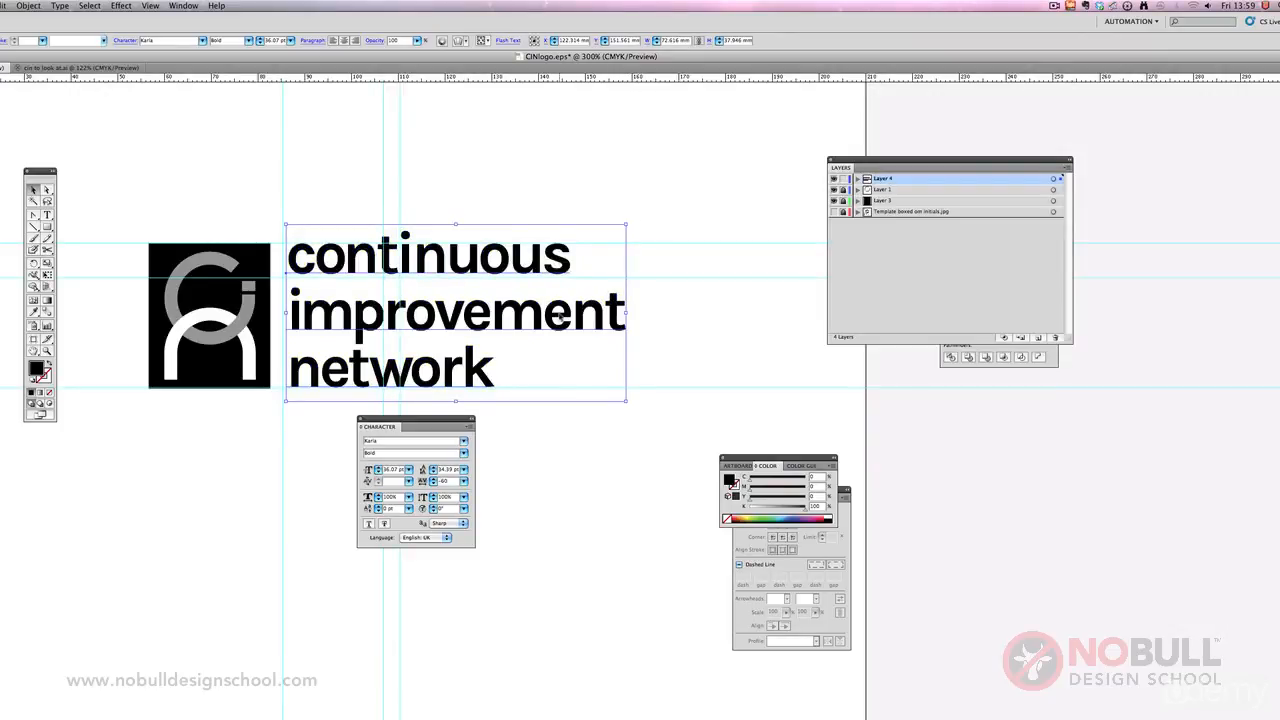
drag(559, 316, 555, 316)
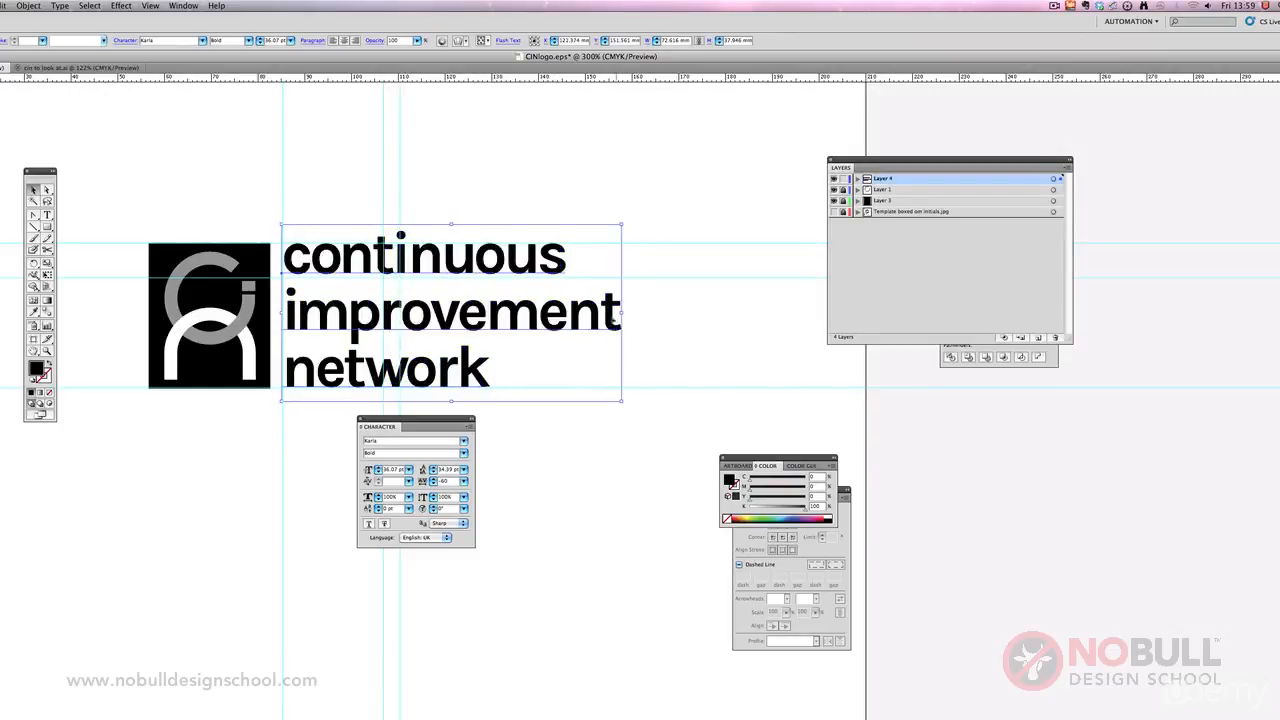
Step: Deselect the wordmark and hide the guides to judge the logo without them
click(46, 189)
click(150, 185)
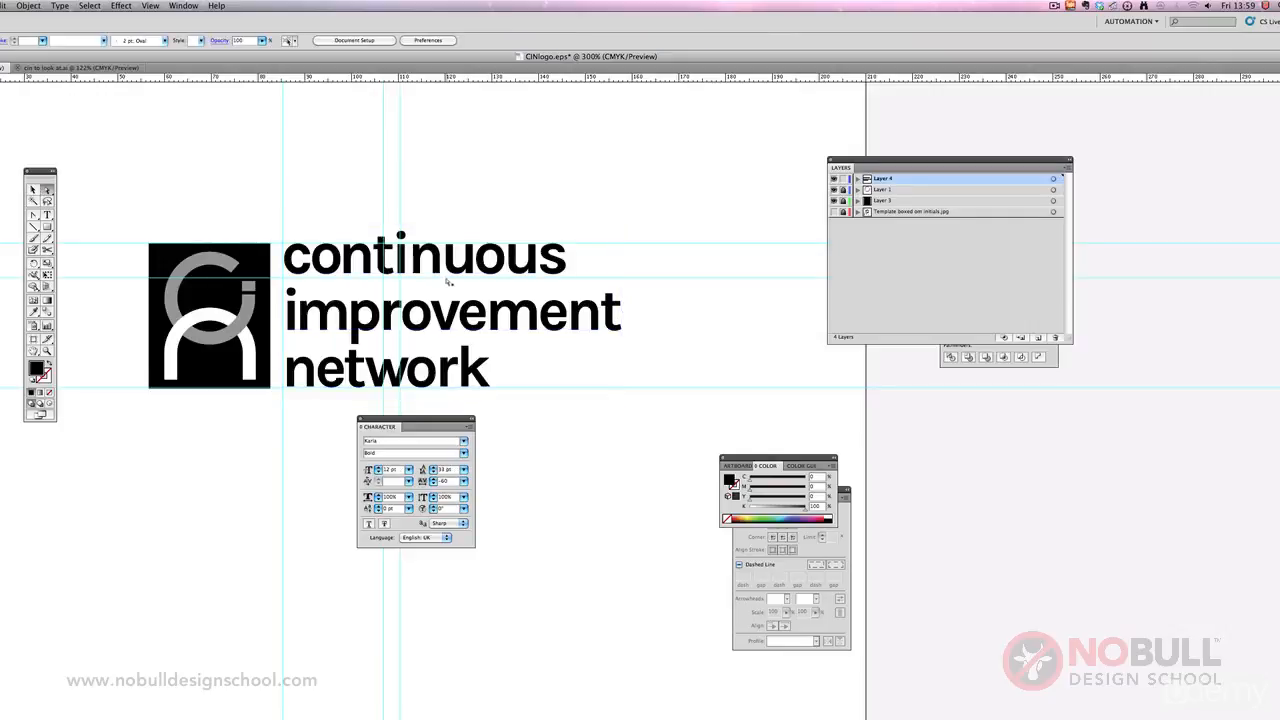
click(150, 6)
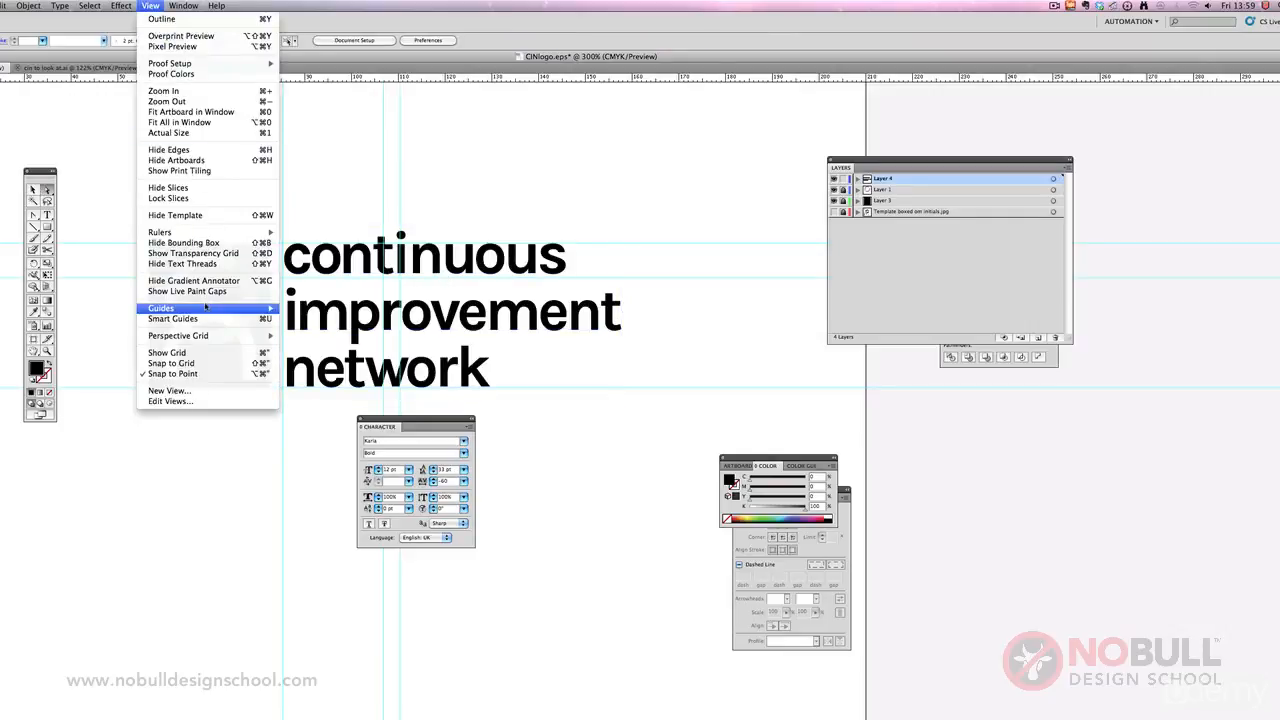
mouse_move(220, 308)
click(314, 308)
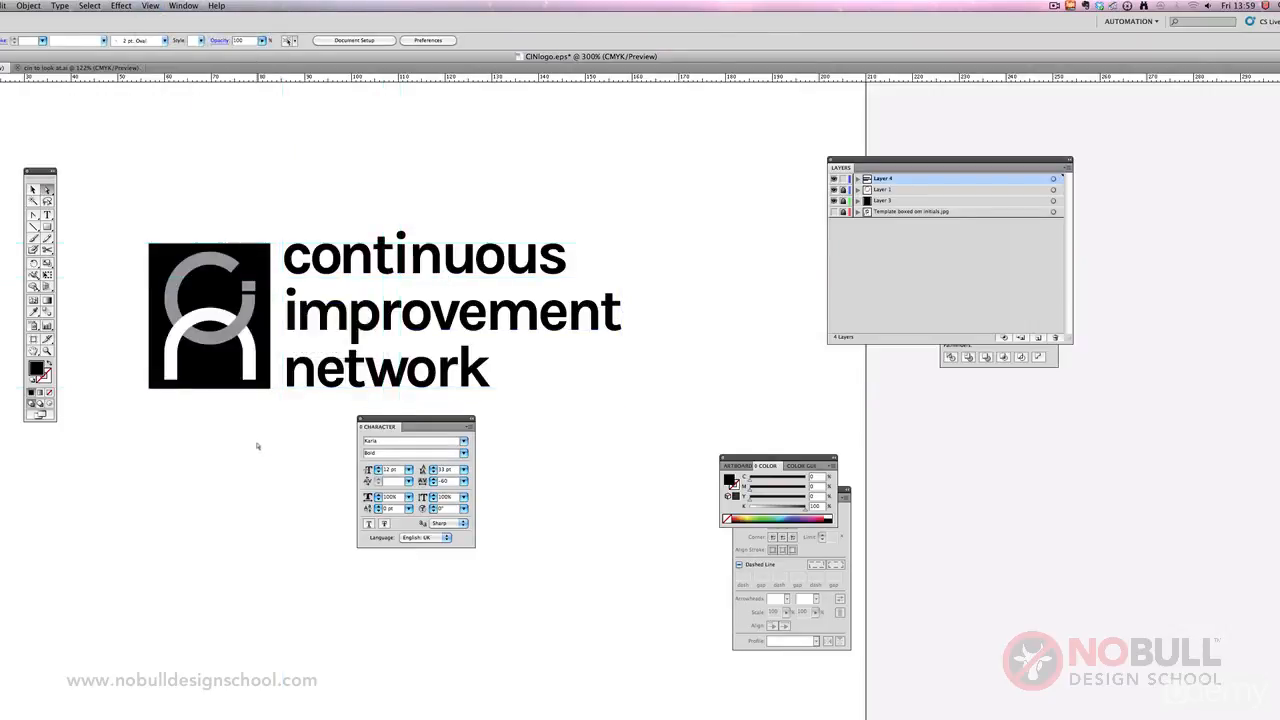
Step: Select the wordmark and tighten its leading to 32 pt
click(379, 375)
click(433, 472)
click(433, 472)
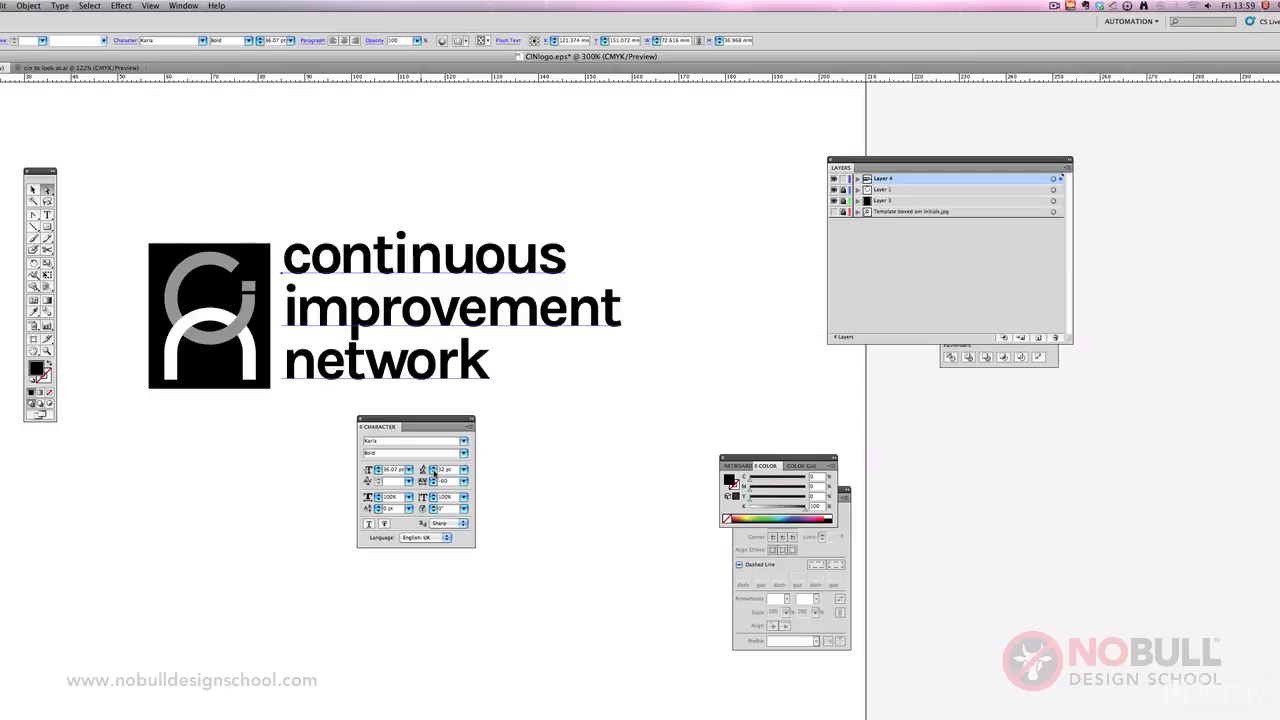
Step: Show the guides again and enlarge the wordmark proportionally to about 38.18 pt to fit them, and deselect it
click(148, 6)
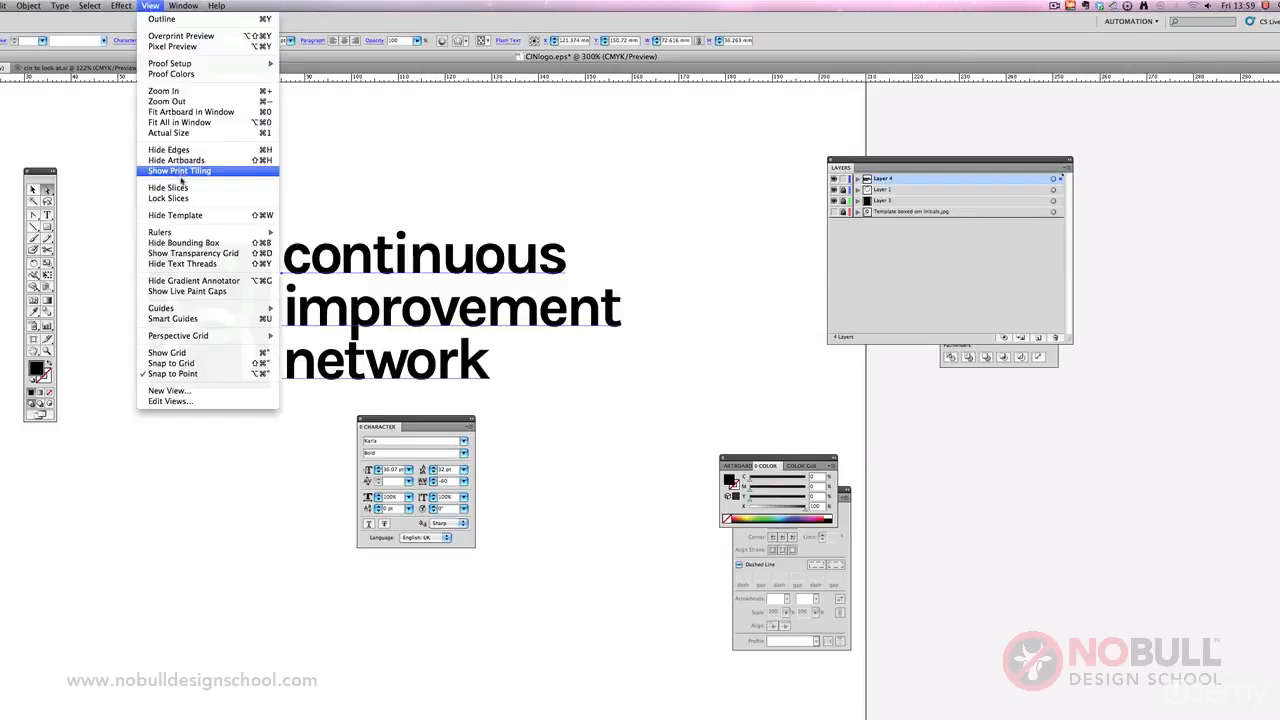
mouse_move(220, 316)
click(312, 308)
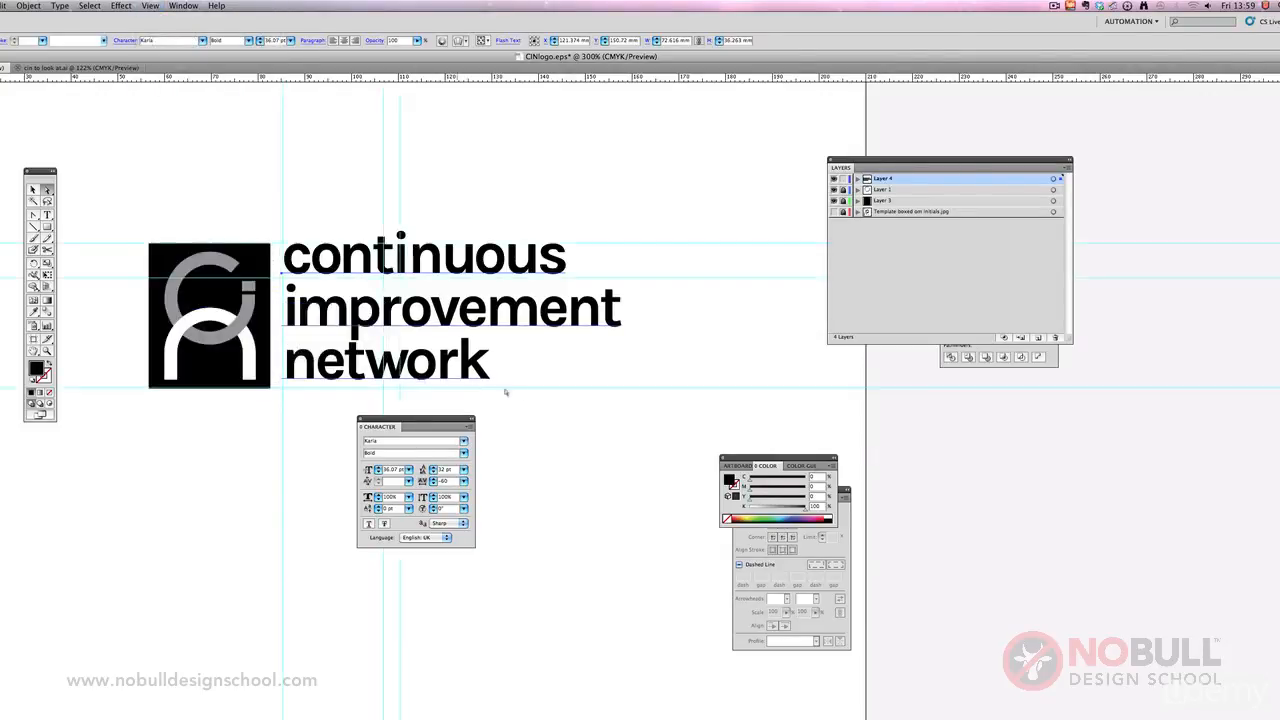
click(32, 189)
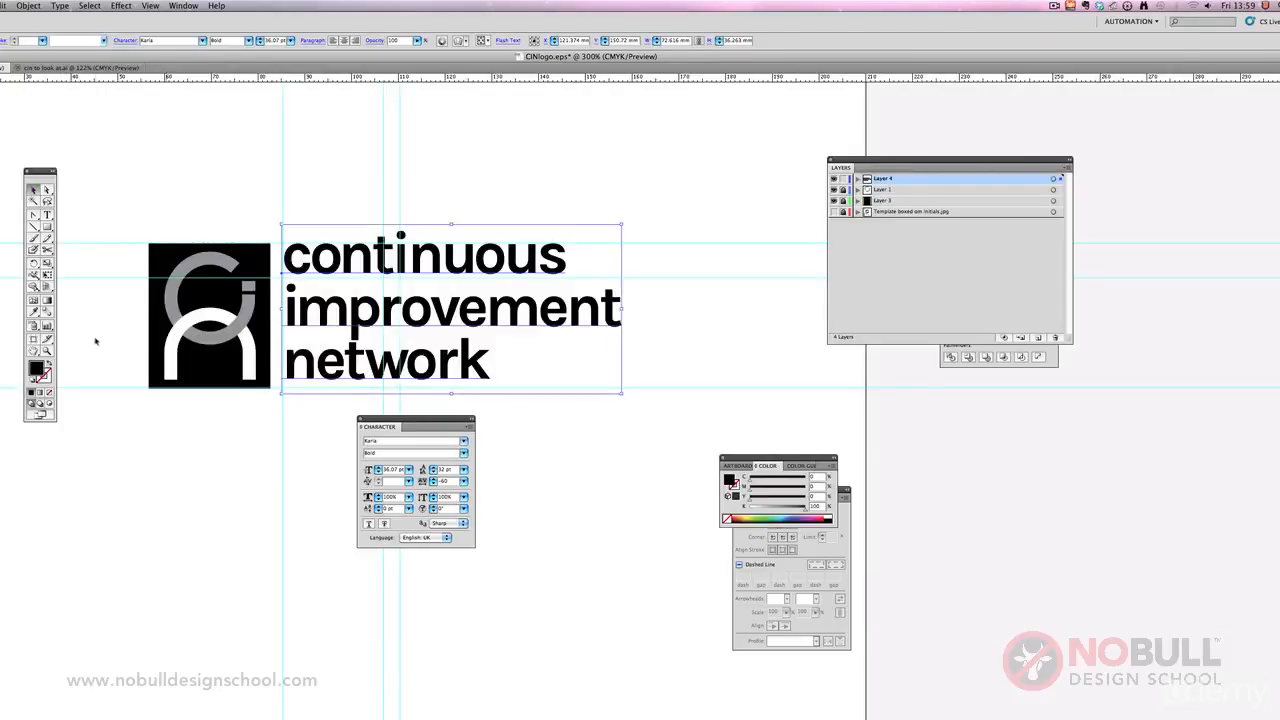
click(46, 275)
drag(624, 392, 641, 404)
drag(438, 372, 440, 371)
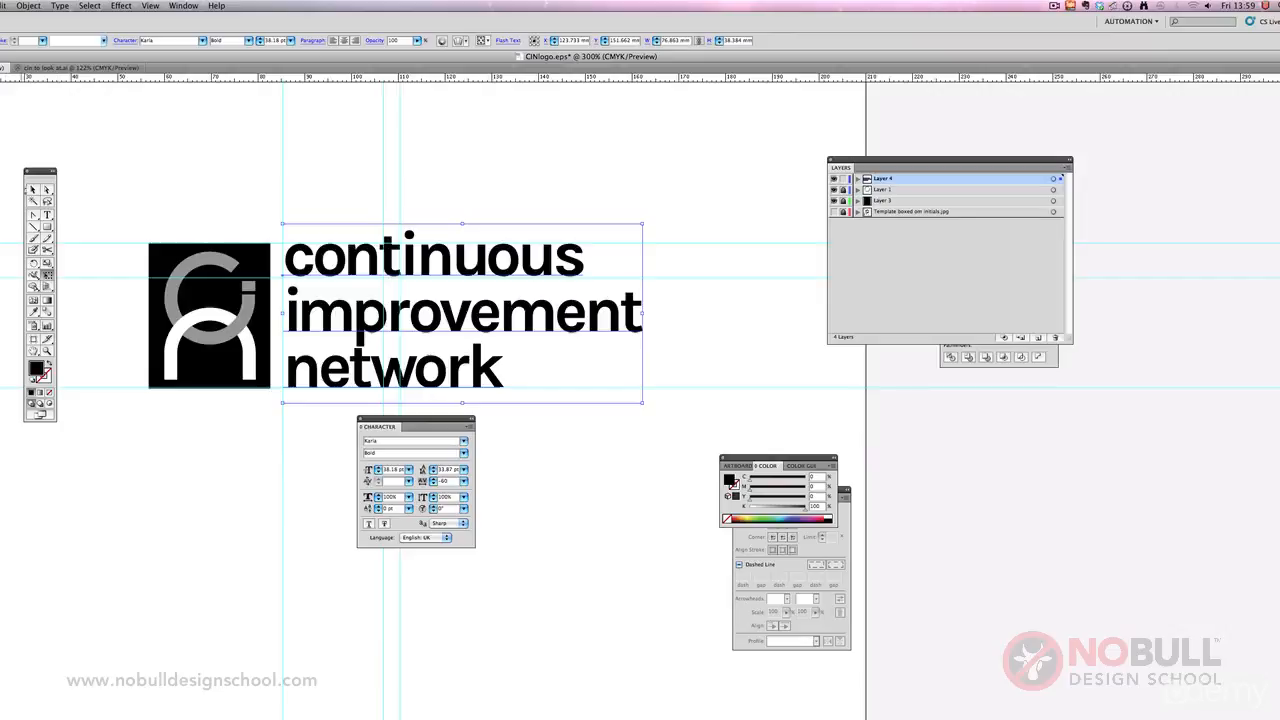
click(33, 189)
click(426, 162)
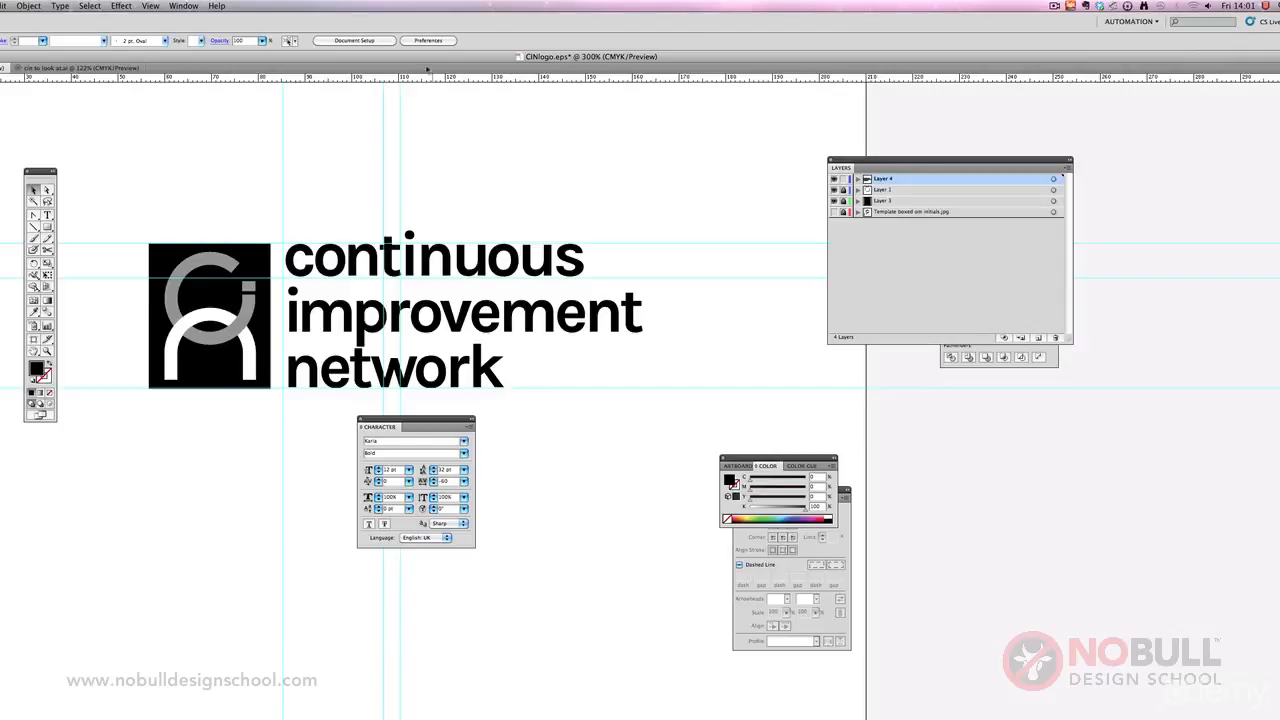
Step: Add vertical guides at the black box's outer left edge and at the right end of "improvement"
drag(426, 57, 433, 57)
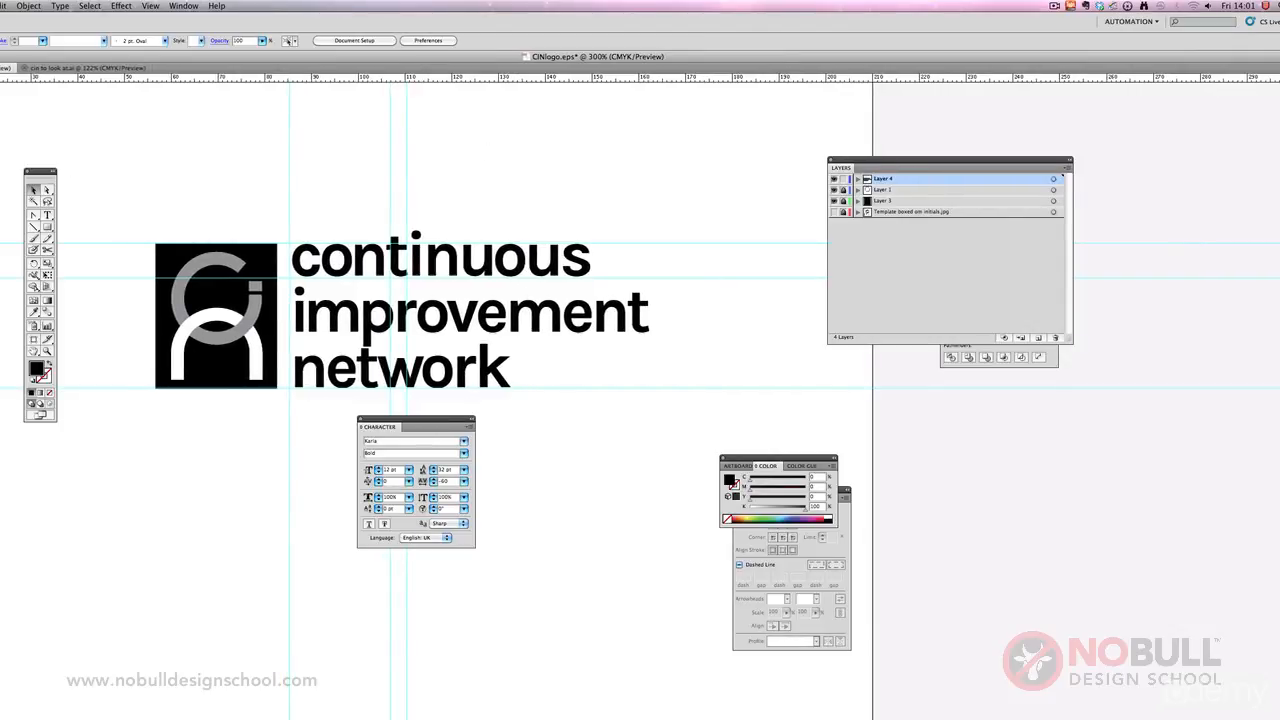
drag(2, 240, 156, 240)
drag(243, 205, 242, 207)
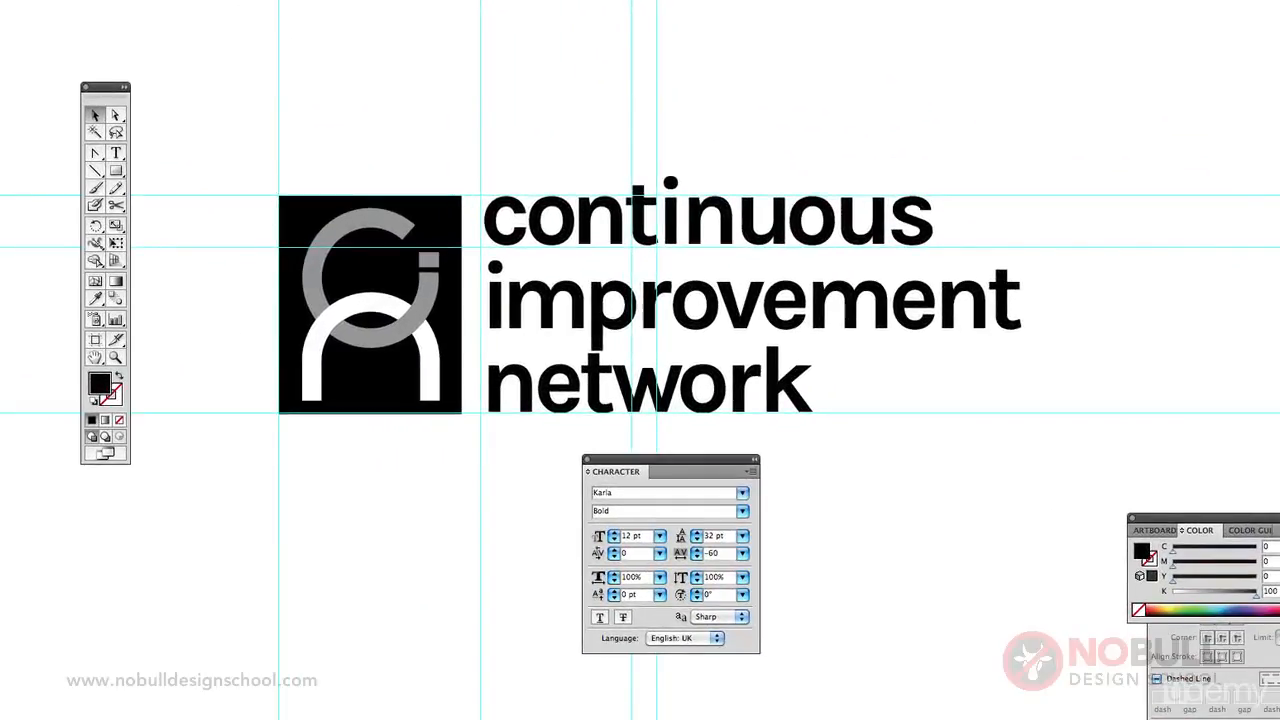
drag(0, 400, 1020, 390)
Step: Clear the space under the logo and start a Karla Bold 12 pt text line reading "crowd" below the black box
drag(675, 459, 1162, 207)
click(116, 153)
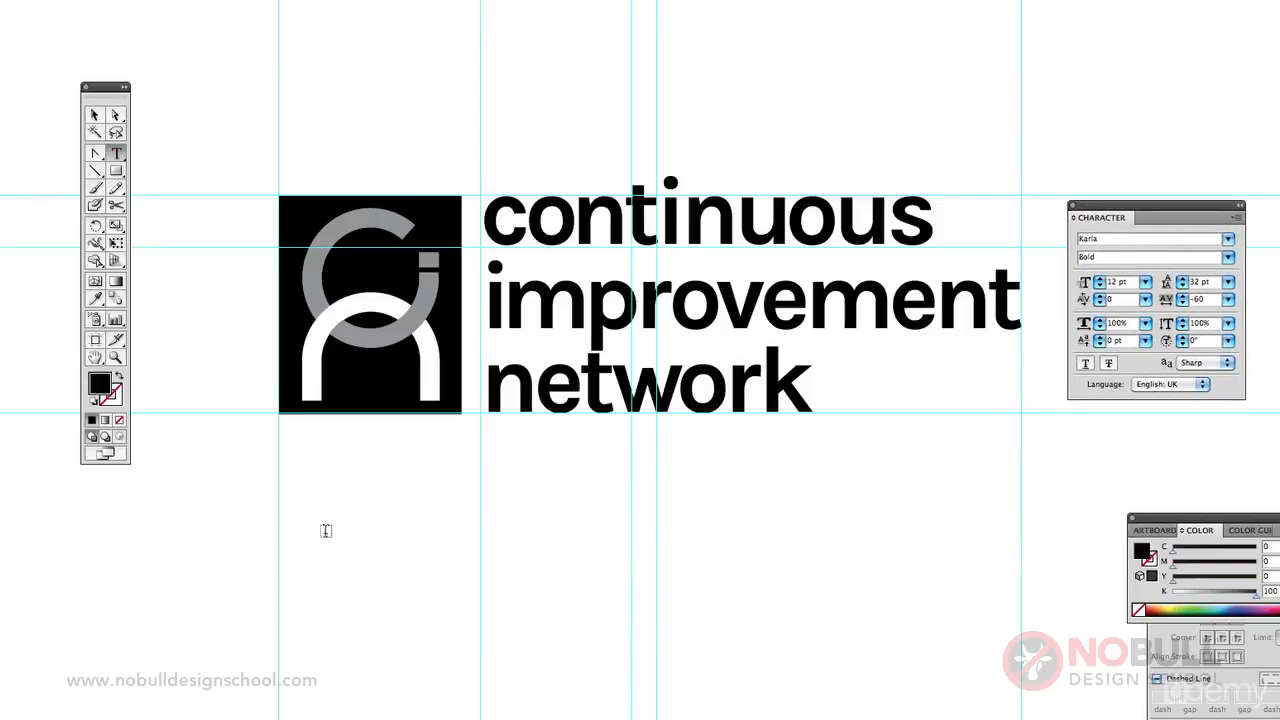
click(287, 478)
text(crowd)
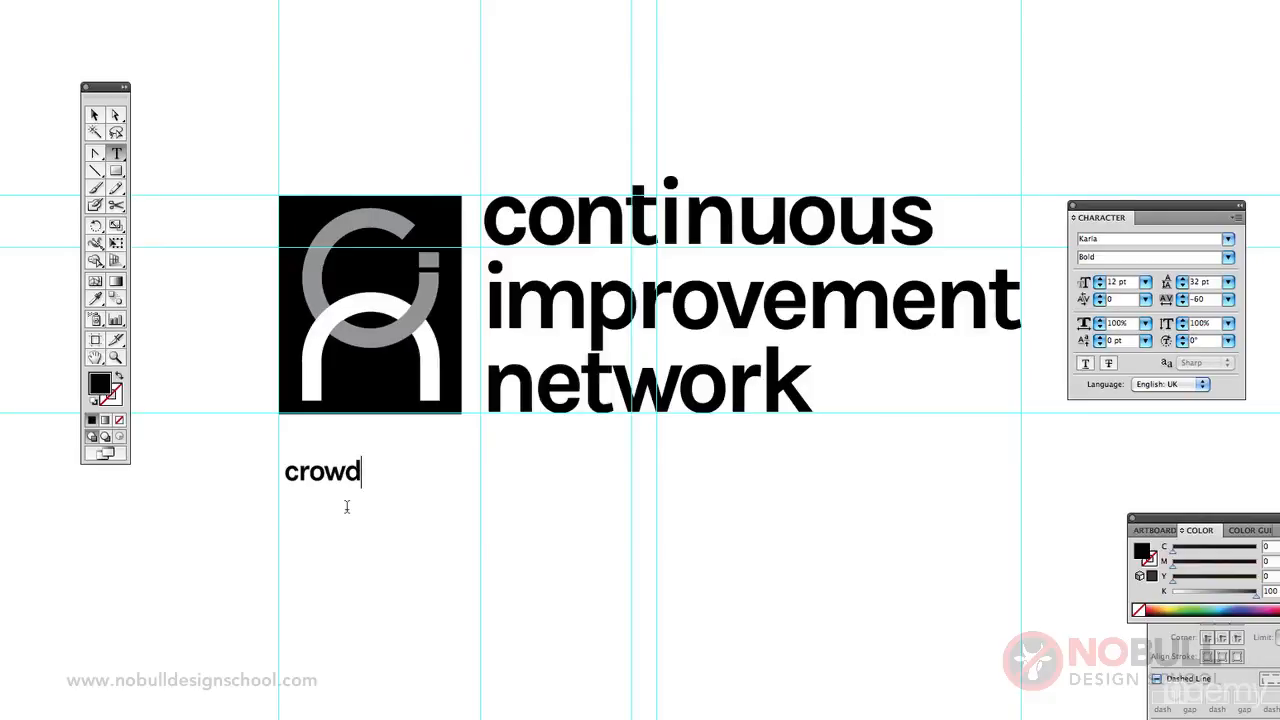